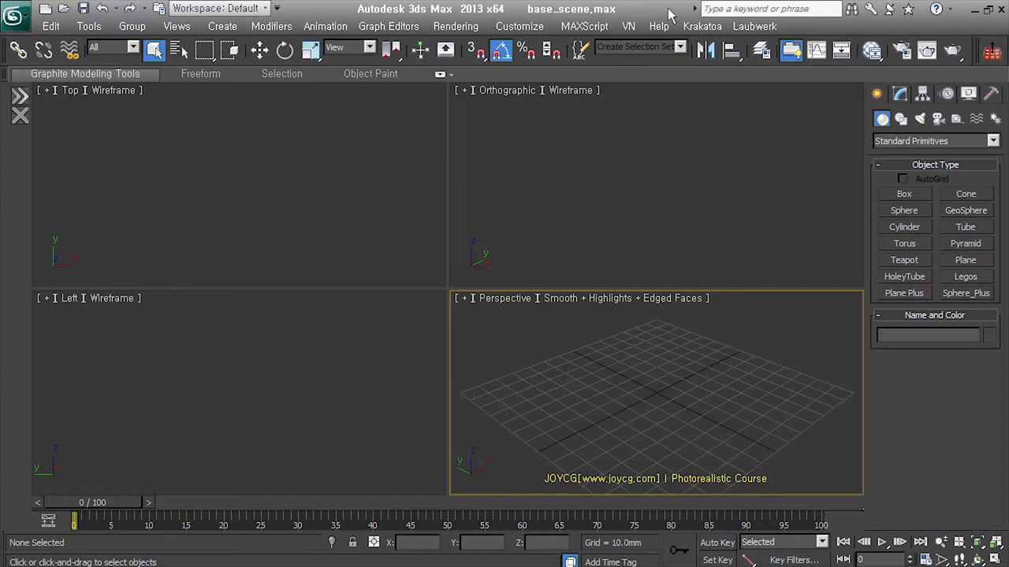
- Draw Box001 in the Perspective viewport at about 24.7 × 51.1 × 30.7 mm
click(920, 197)
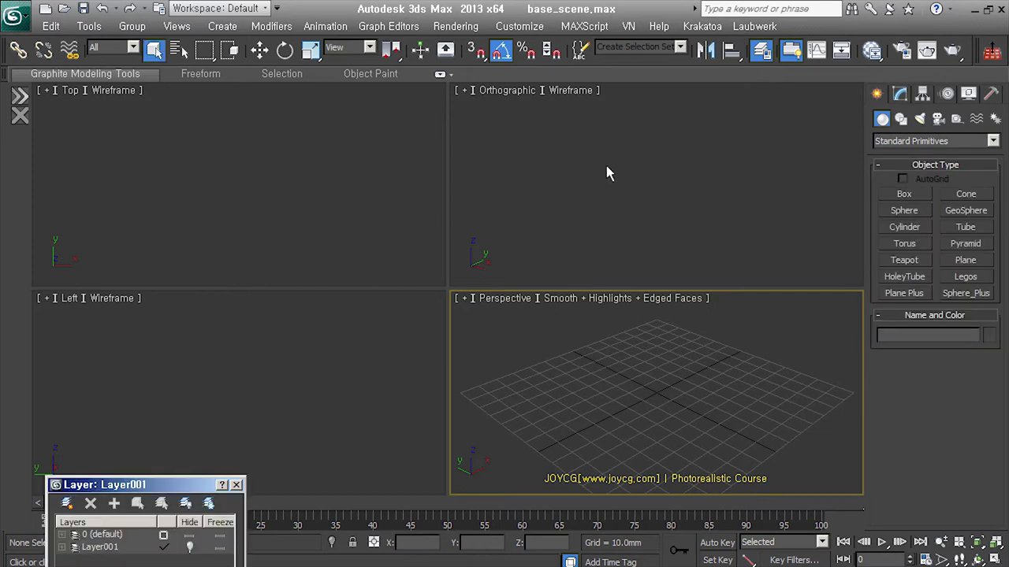
drag(707, 385, 657, 463)
click(737, 394)
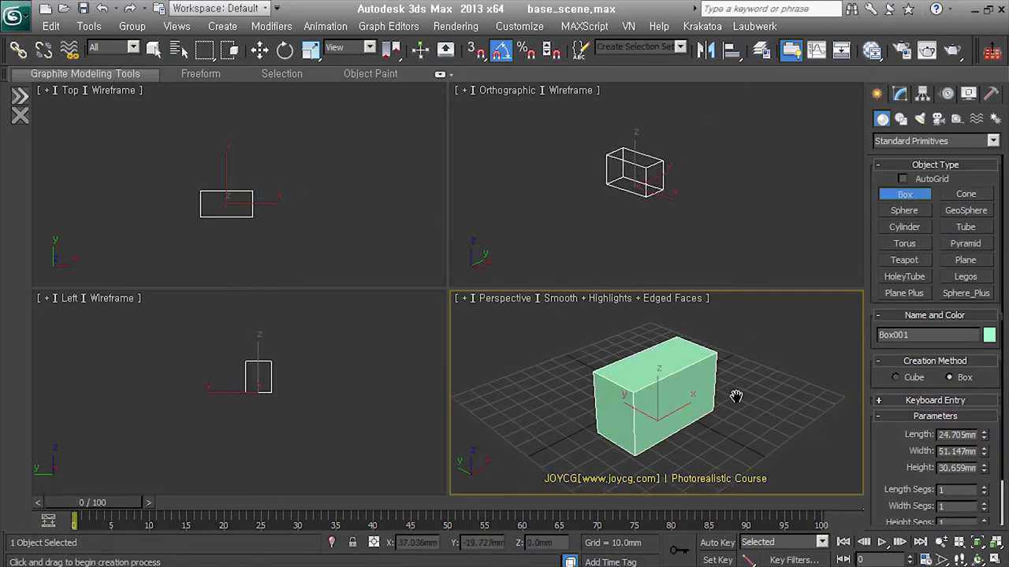
right_click(734, 399)
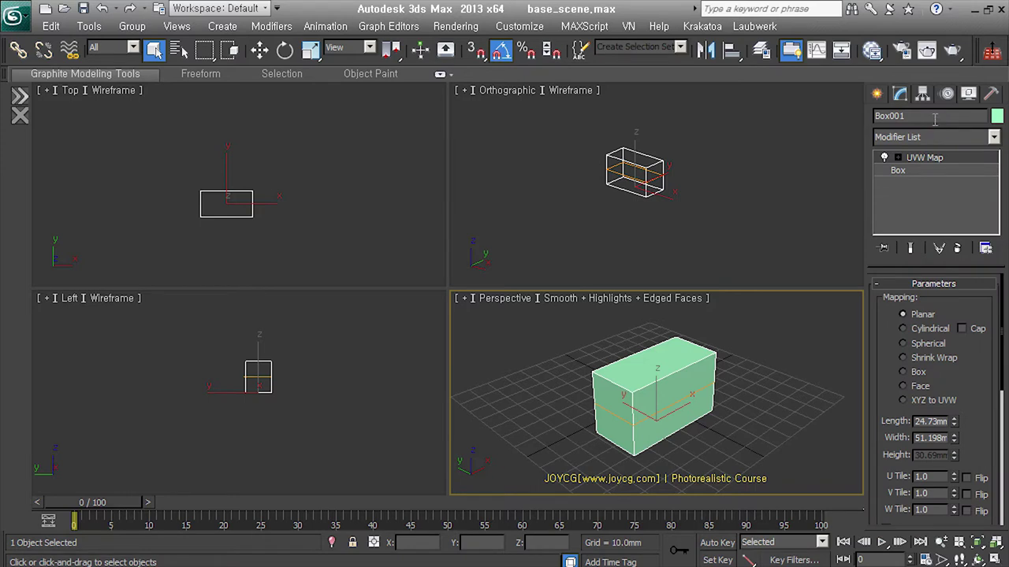
- Set Box001's UVW mapping to Box and add a VRayMtl node from the Ahn library
drag(966, 266, 966, 236)
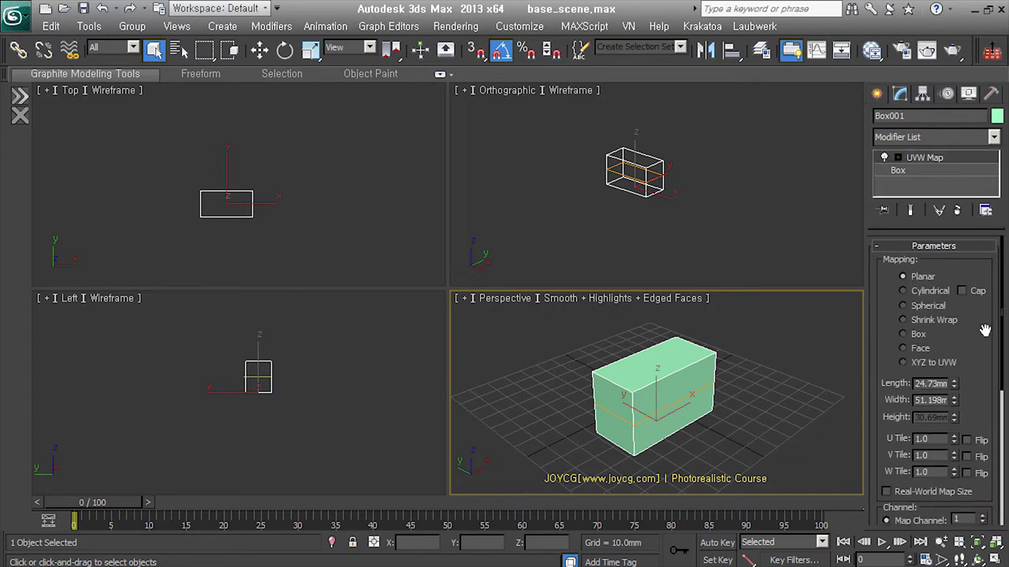
click(916, 334)
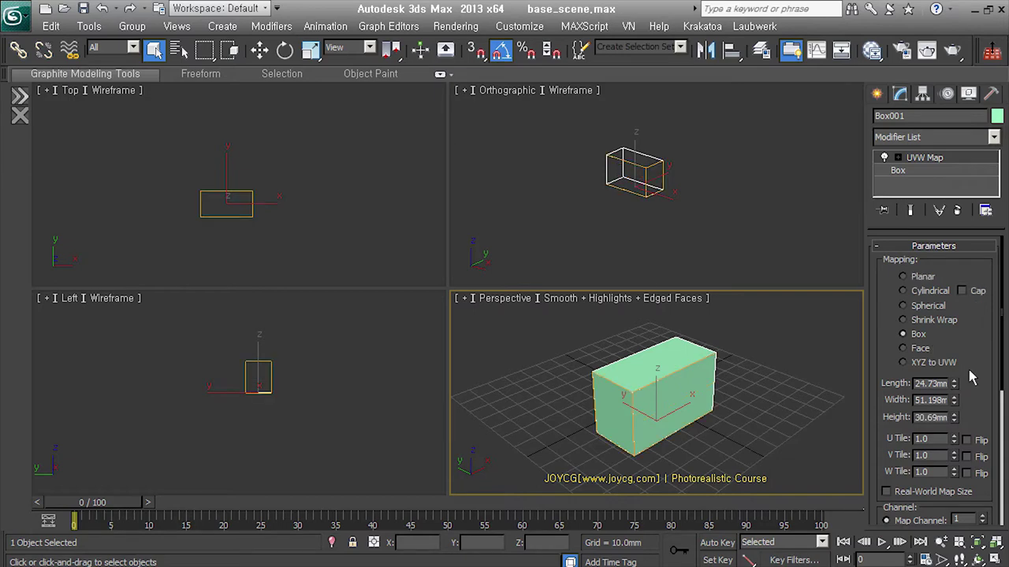
click(871, 50)
click(77, 205)
click(82, 146)
drag(82, 179, 422, 215)
- Load the metal wire opacity image into a Bitmap wired to Material #0's Diffuse map
drag(130, 346, 305, 229)
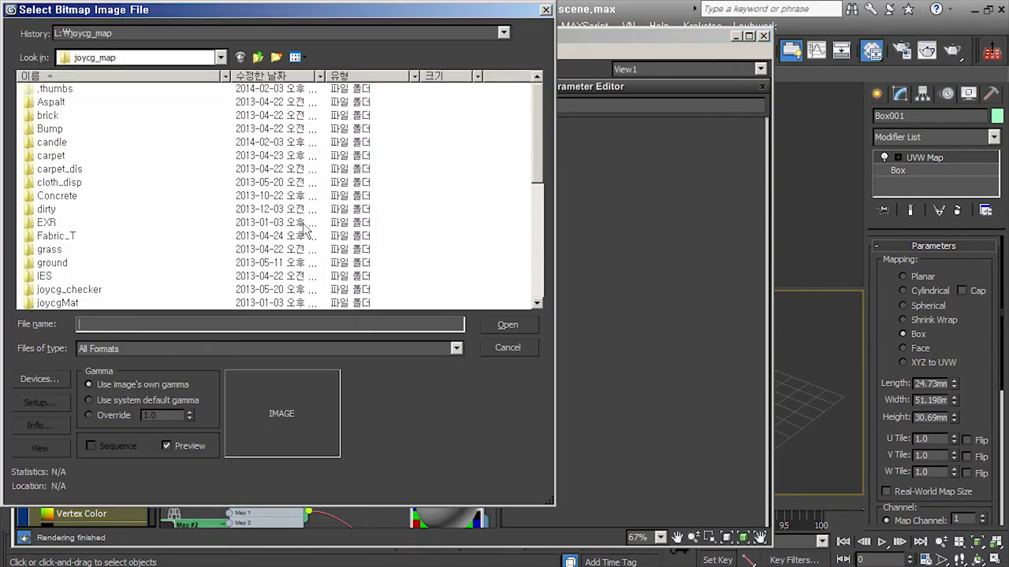
double_click(299, 129)
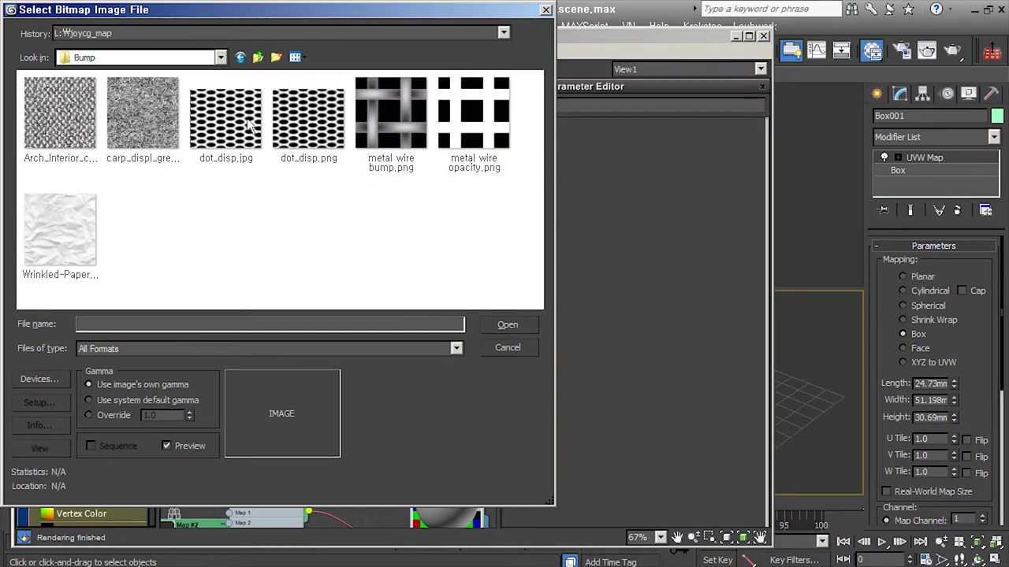
click(249, 126)
click(478, 120)
double_click(478, 120)
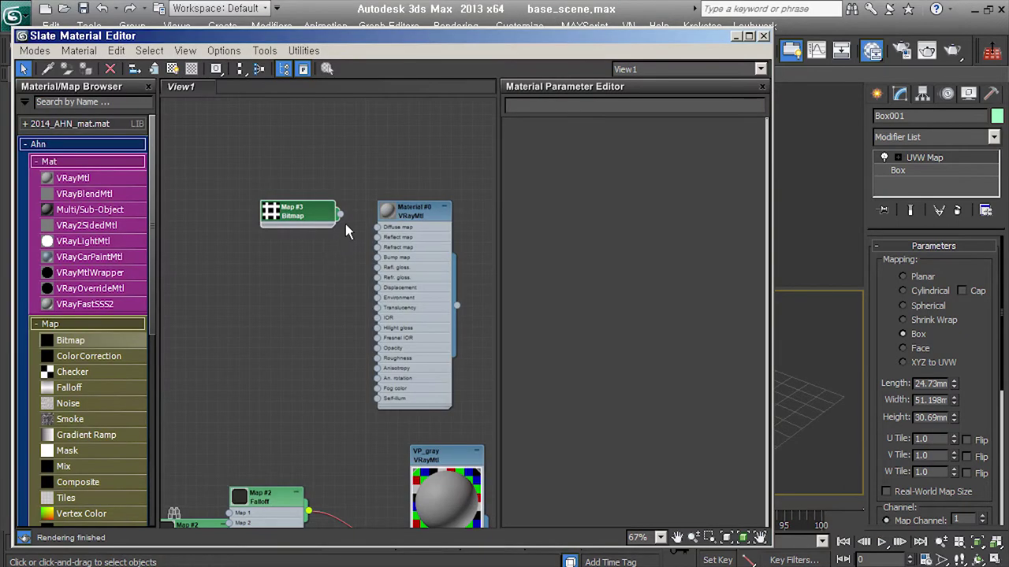
drag(340, 214, 392, 266)
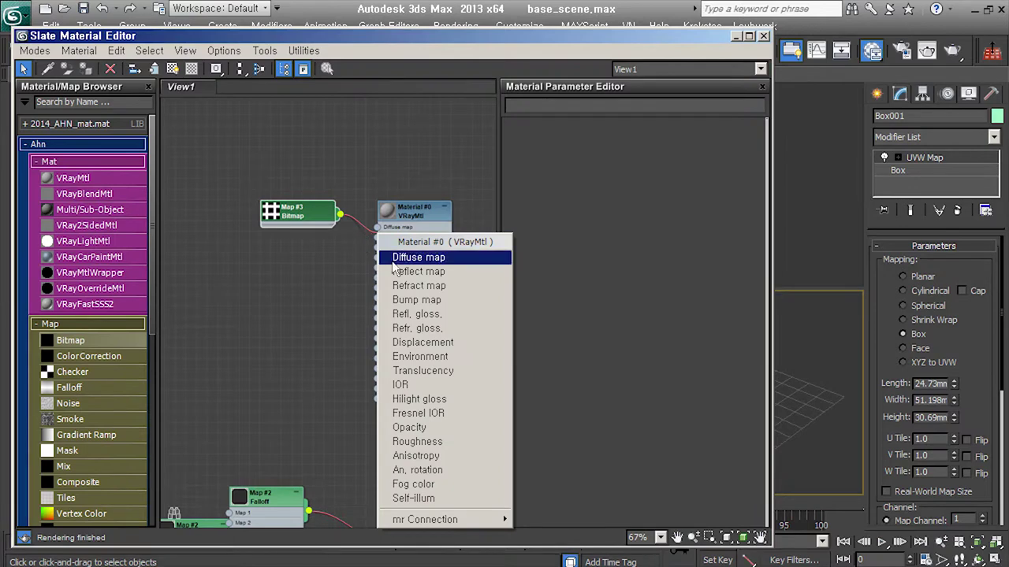
click(392, 263)
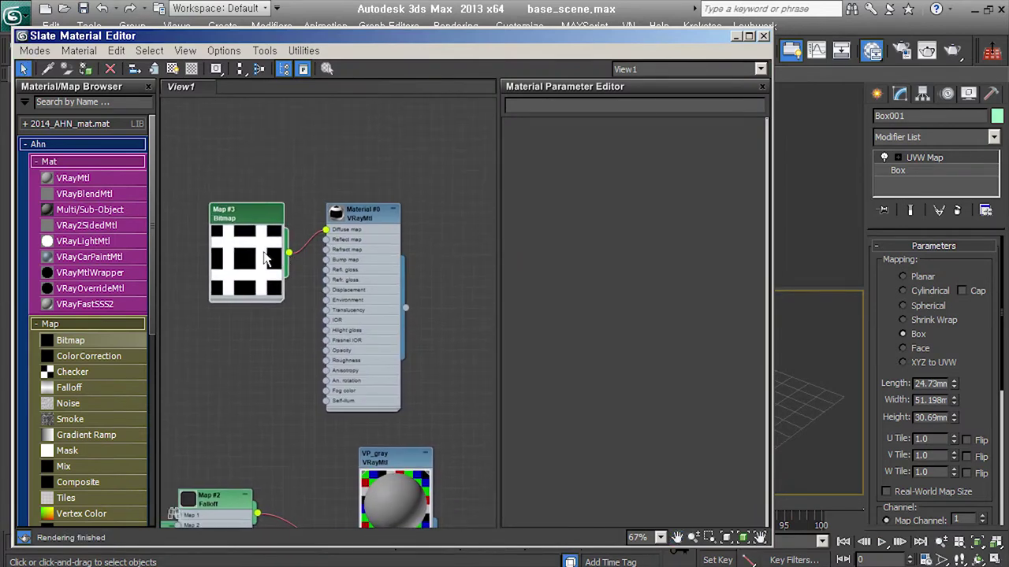
- Enlarge Material #0's preview and move both nodes up-left with the slot list collapsed
double_click(336, 214)
drag(416, 179, 236, 286)
drag(397, 331, 385, 268)
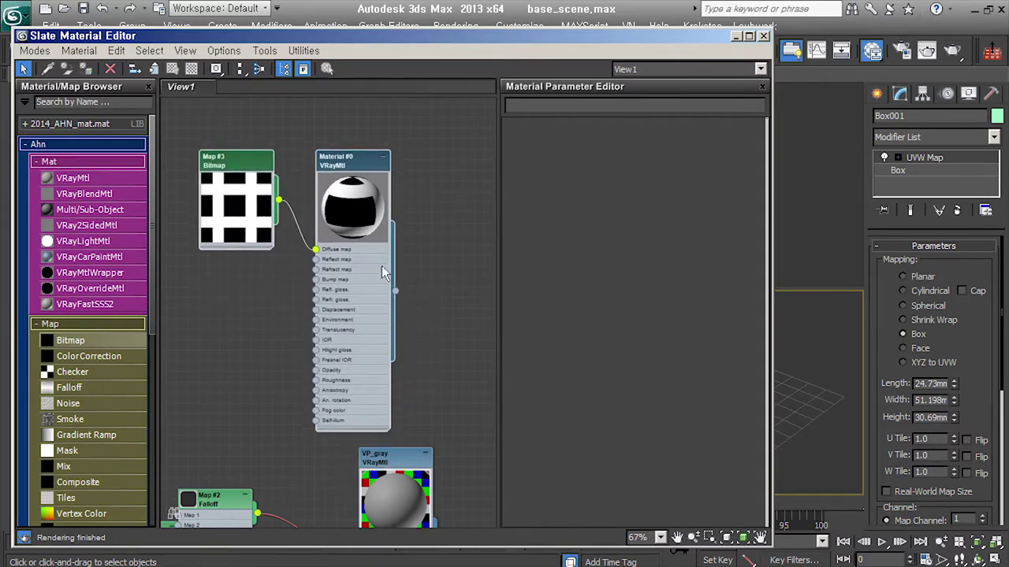
click(386, 160)
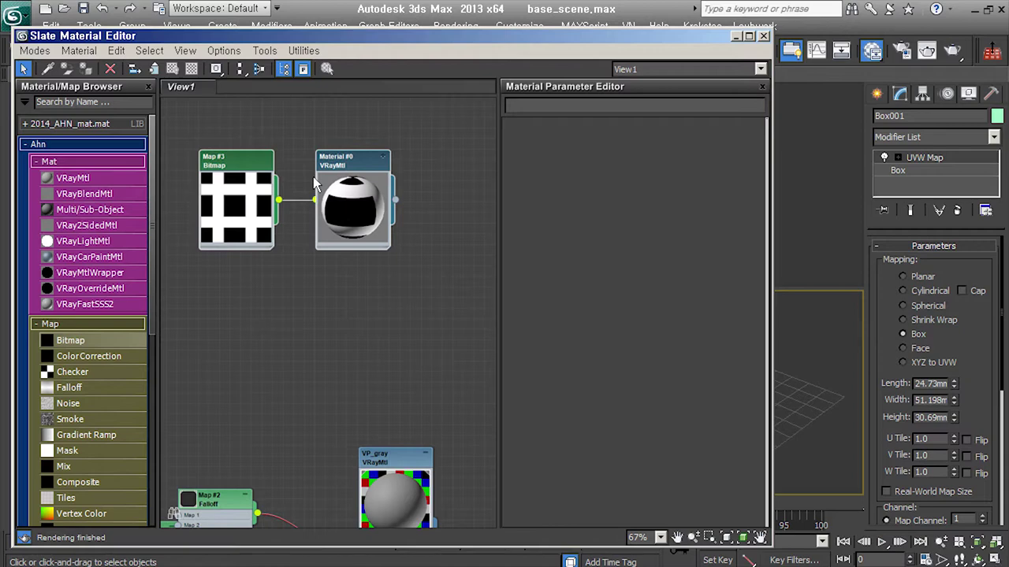
- Show the bitmap texture on Box001 in the viewports and minimize the material editor
click(171, 69)
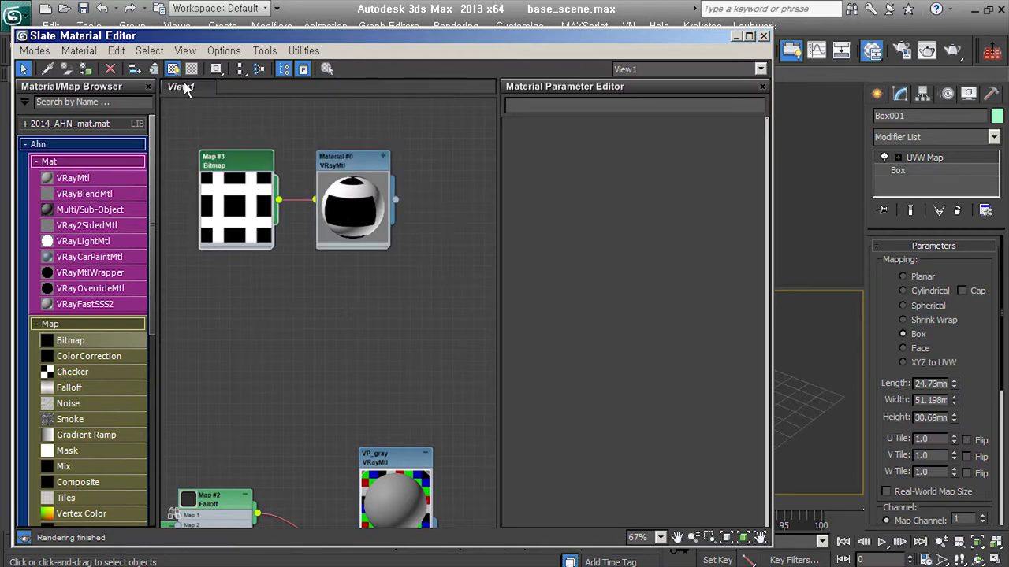
click(735, 35)
alt+middle_drag(742, 407, 648, 424)
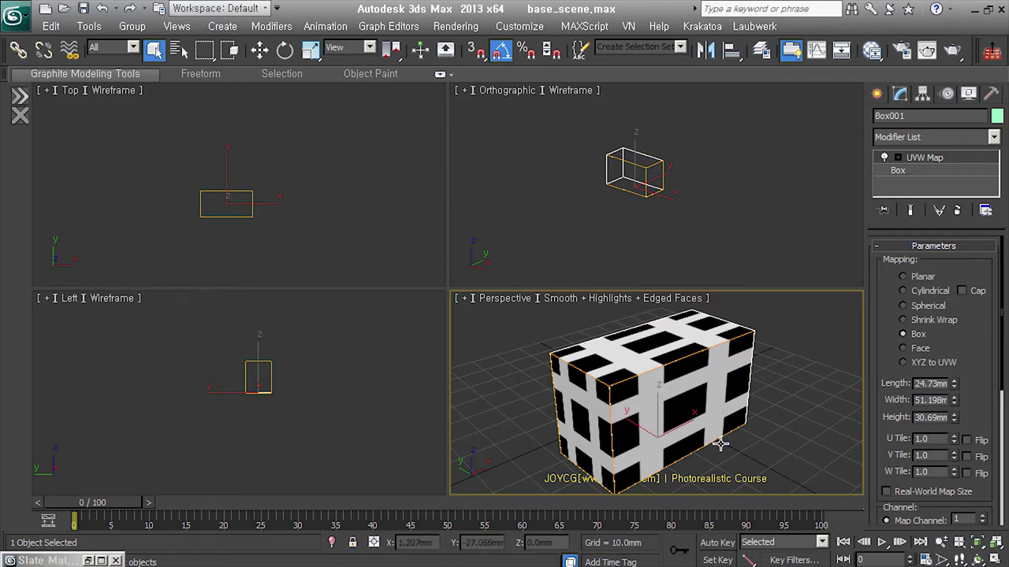
- Orbit around the textured box for a look, then delete Box001
alt+middle_drag(720, 443, 732, 428)
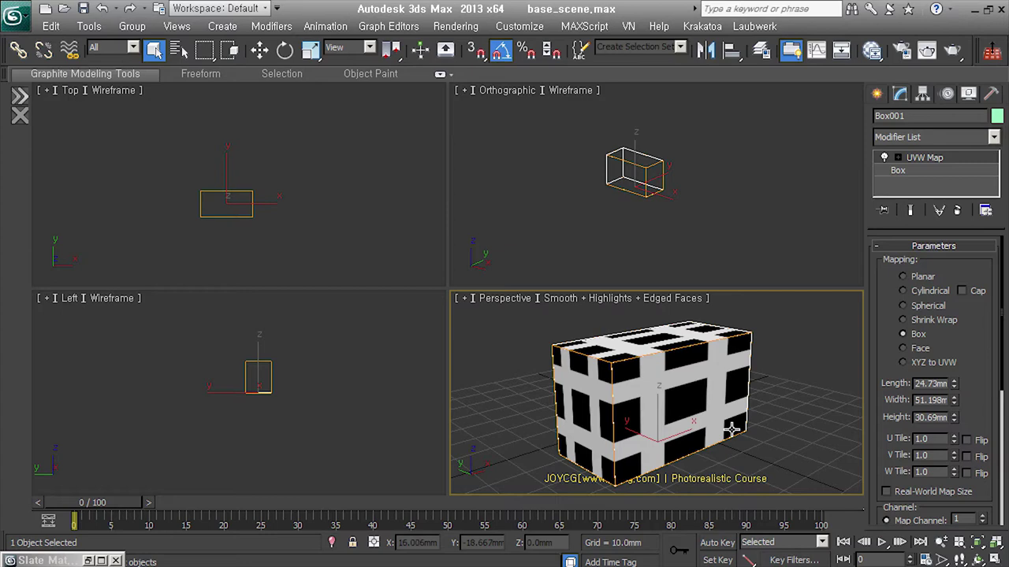
alt+middle_drag(731, 429, 728, 407)
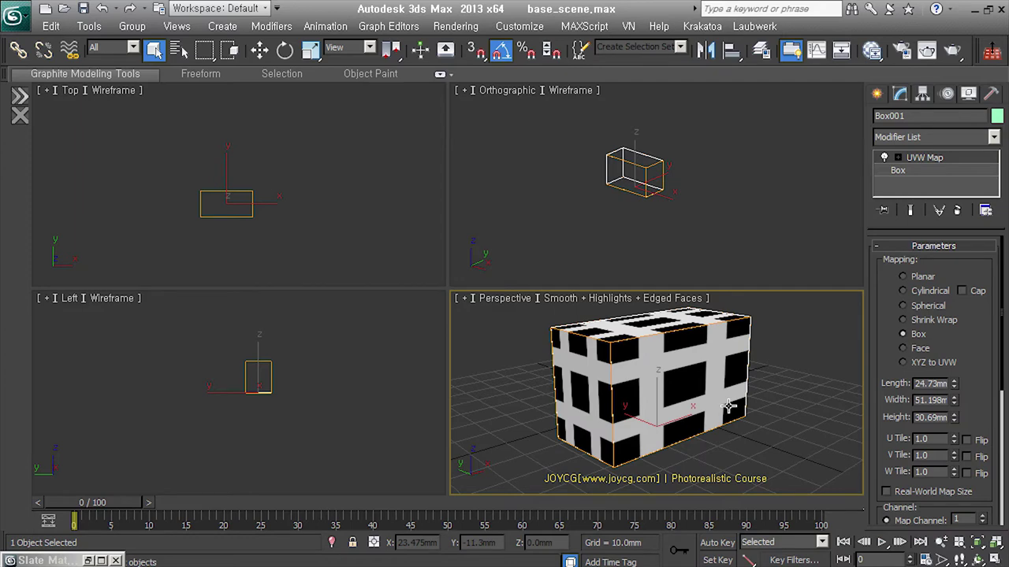
alt+middle_drag(728, 407, 709, 426)
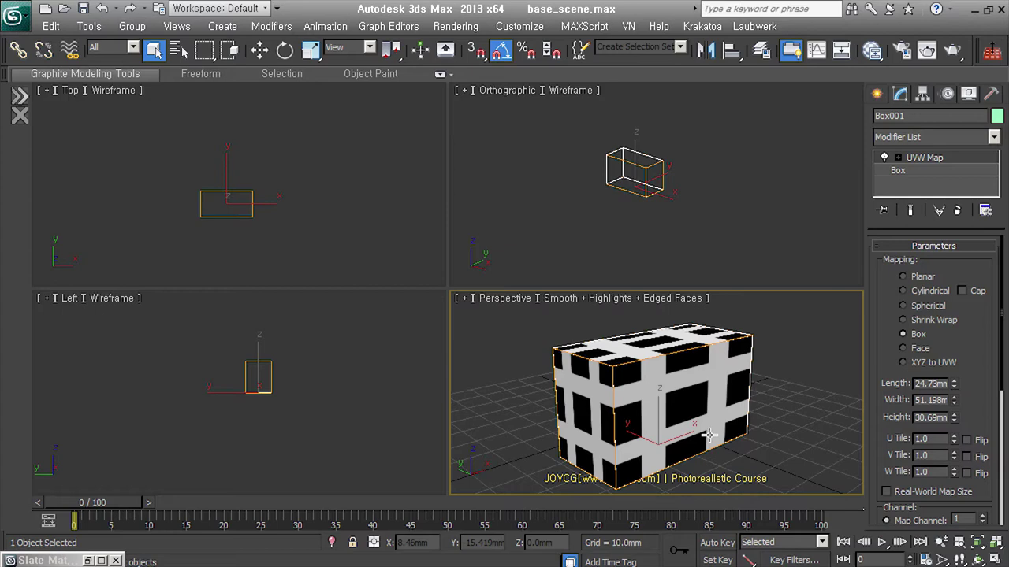
key(Delete)
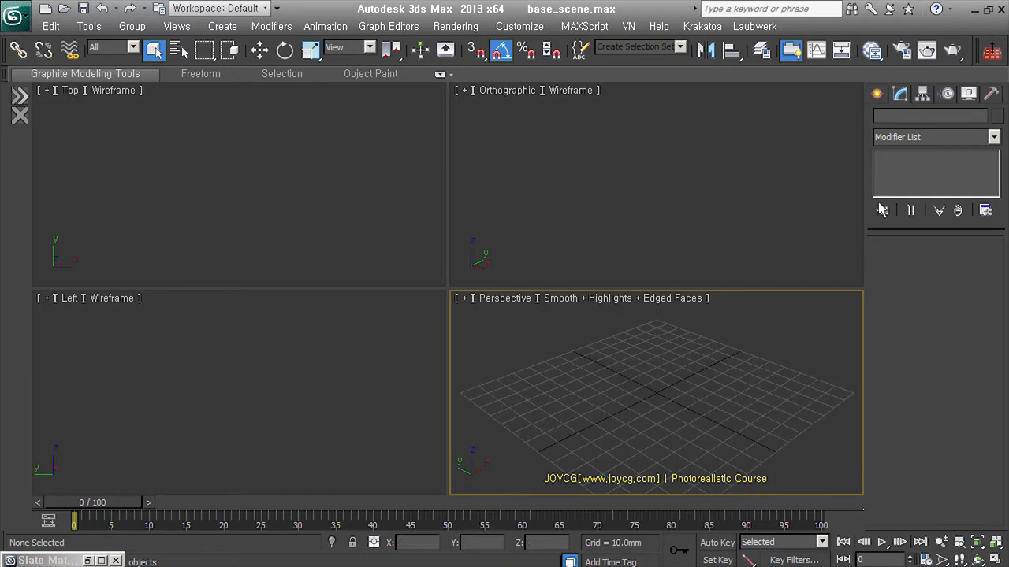
- Create Torus001 with radii 35.63 mm and 11.995 mm
click(877, 94)
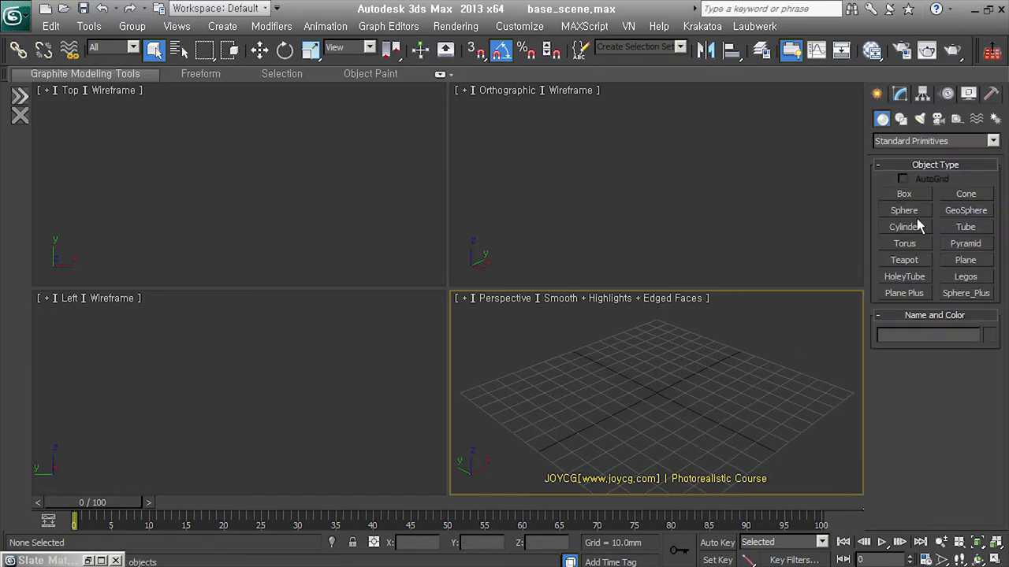
click(905, 244)
mouse_move(670, 415)
mouse_down()
mouse_move(678, 444)
mouse_move(713, 439)
mouse_up()
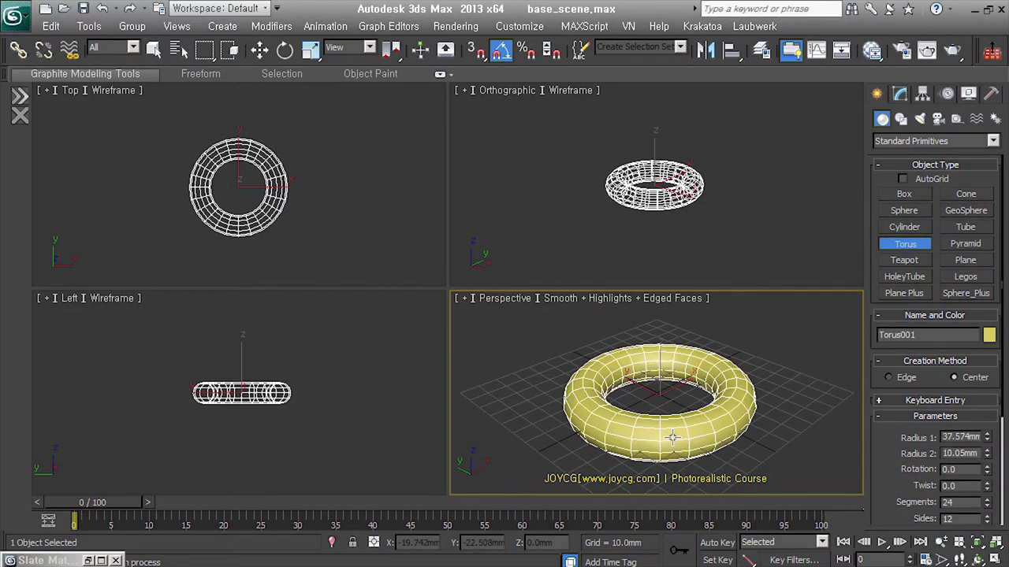
click(715, 432)
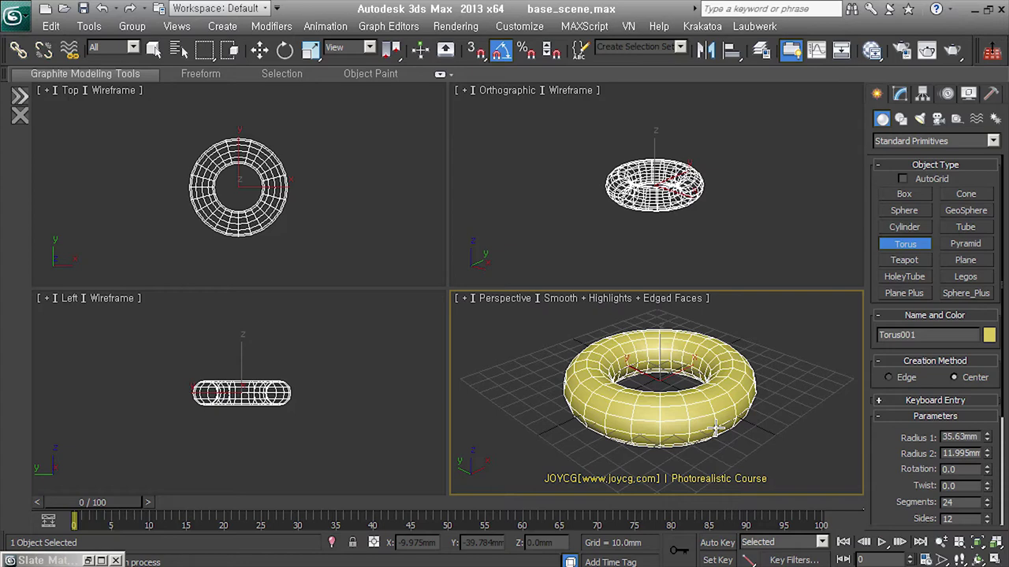
right_click(716, 429)
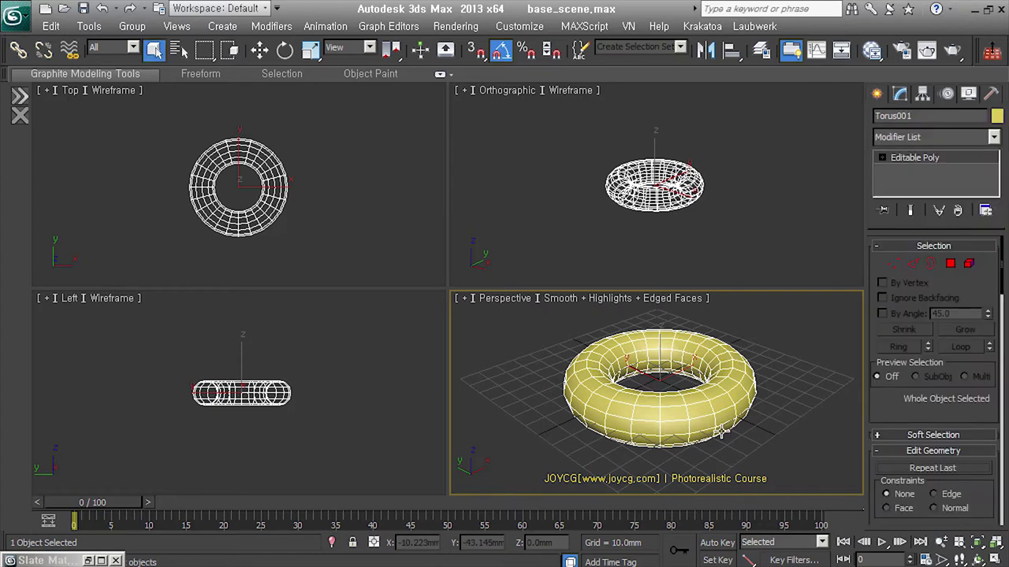
- Add an Unwrap UVW modifier to the torus with the u shortcut
key(u)
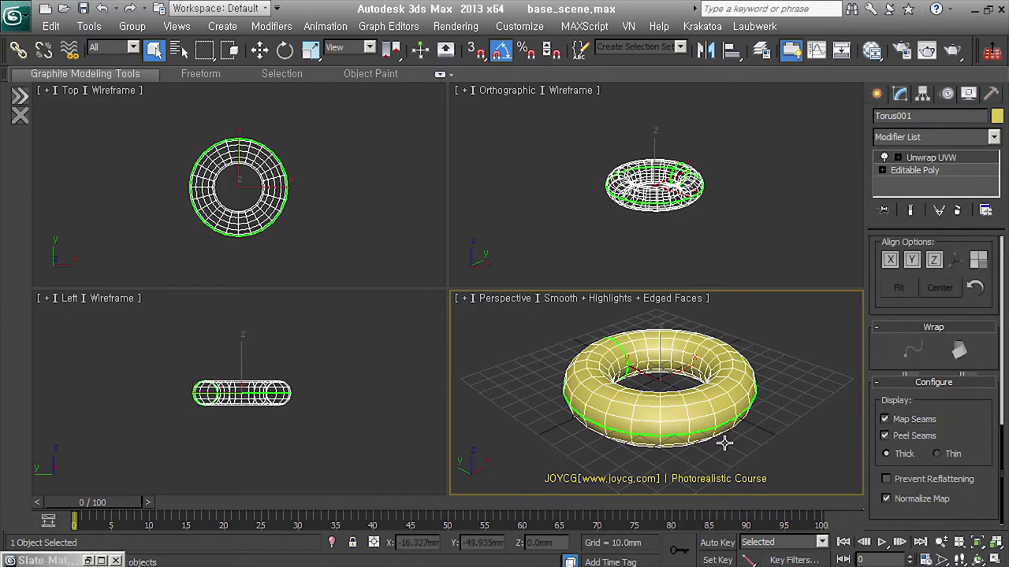
mouse_move(724, 443)
alt+middle_down()
mouse_move(843, 443)
mouse_move(696, 446)
alt+middle_up()
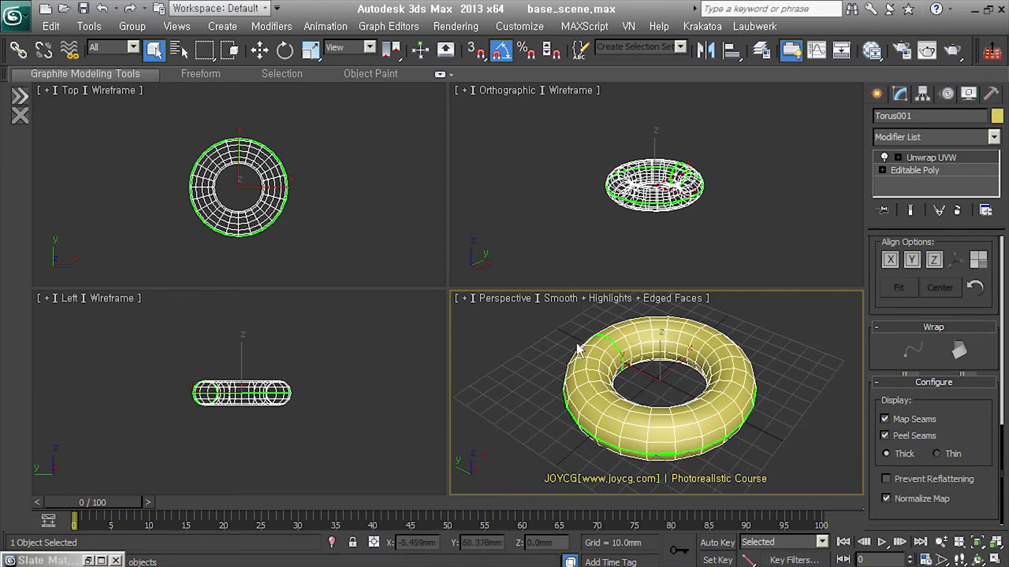
alt+middle_drag(626, 403, 579, 414)
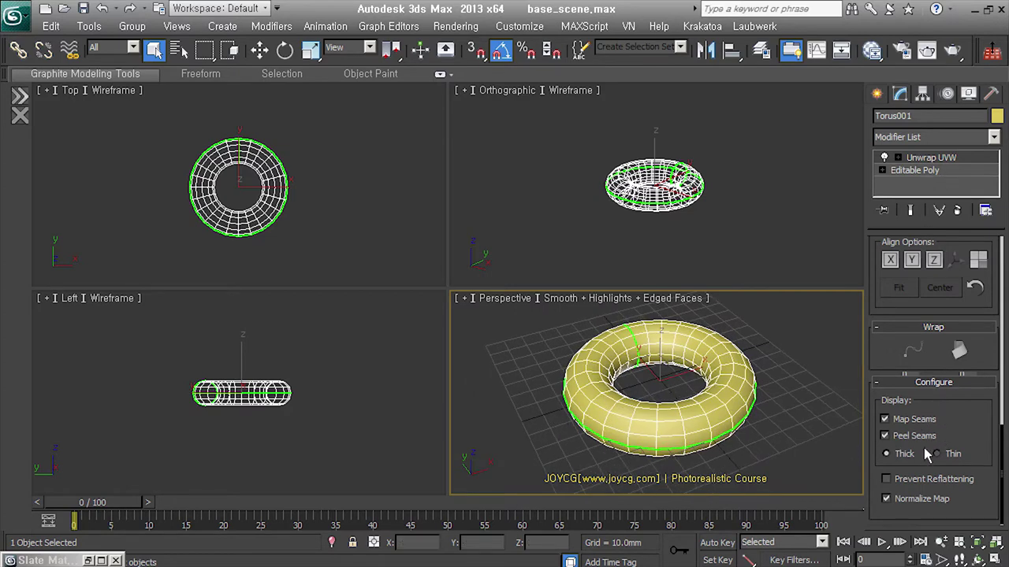
- Toggle the green map seams off and back on, then bring up the Edit UVWs editor
click(885, 419)
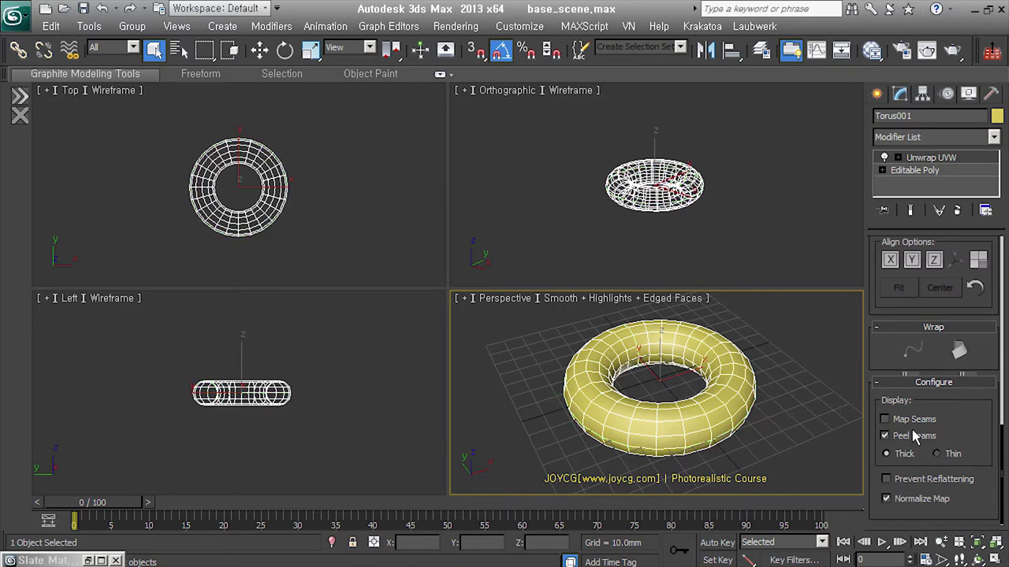
mouse_move(750, 437)
alt+middle_down()
mouse_move(844, 418)
mouse_move(772, 433)
alt+middle_up()
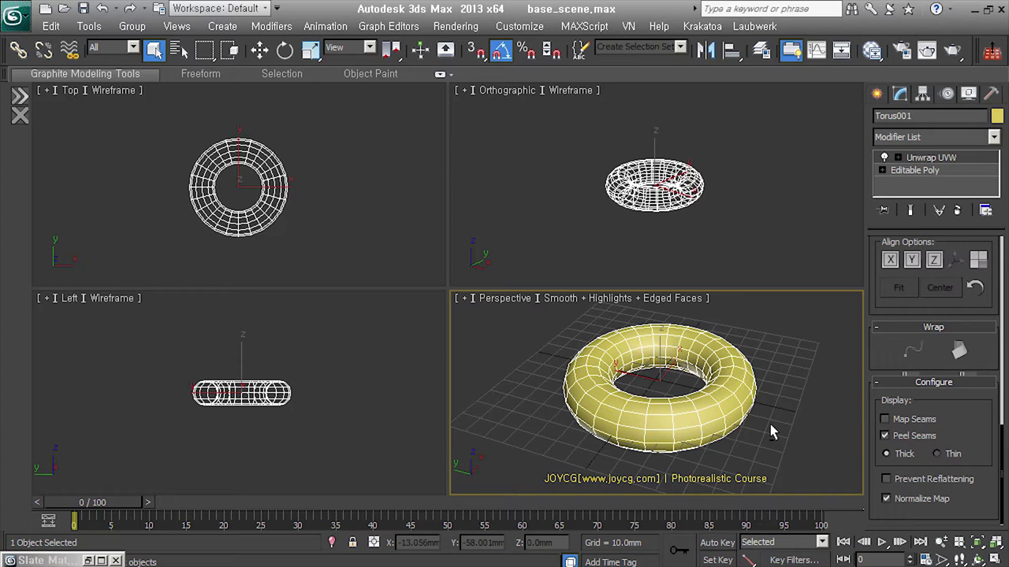
click(885, 419)
mouse_move(749, 418)
alt+middle_down()
mouse_move(621, 438)
mouse_move(780, 426)
mouse_move(613, 423)
alt+middle_up()
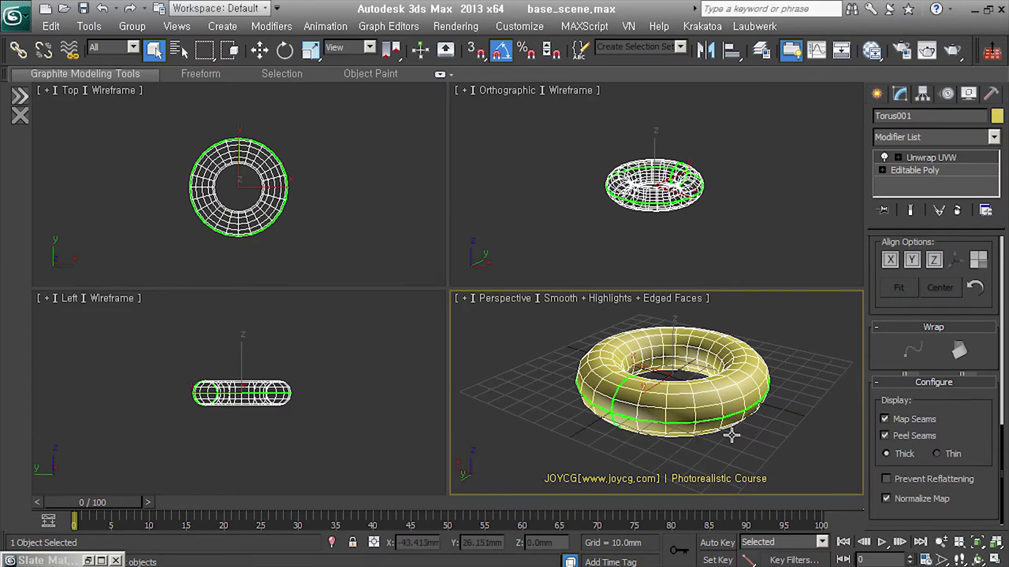
click(911, 435)
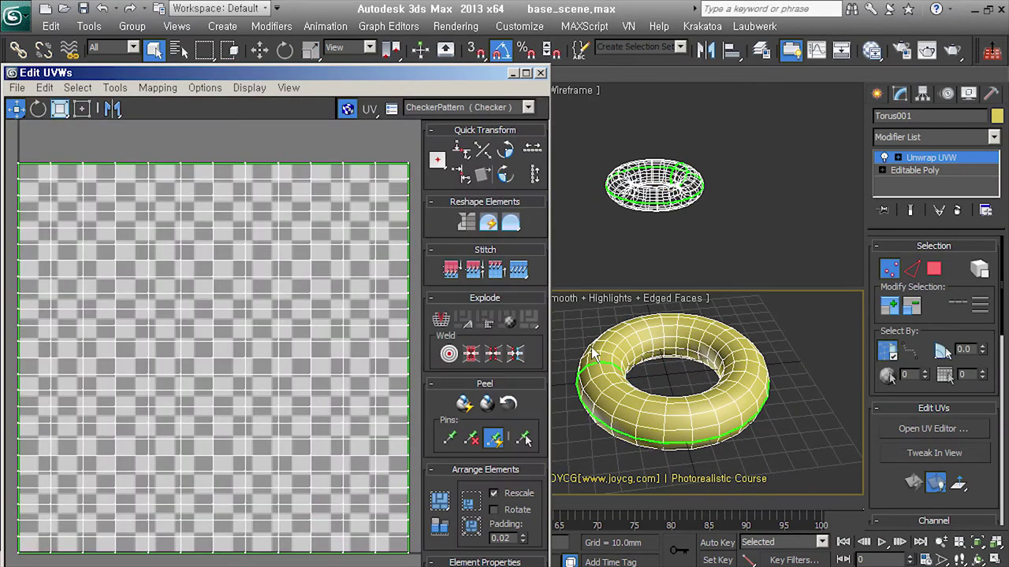
- Raise the UV editor and select a patch of torus faces in polygon mode
drag(378, 72, 383, 16)
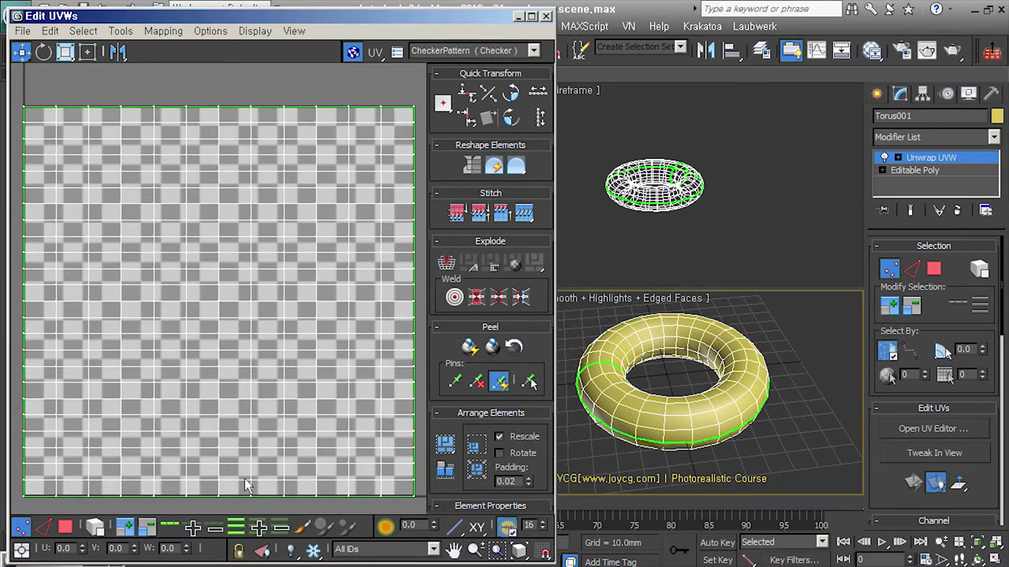
click(933, 269)
click(727, 414)
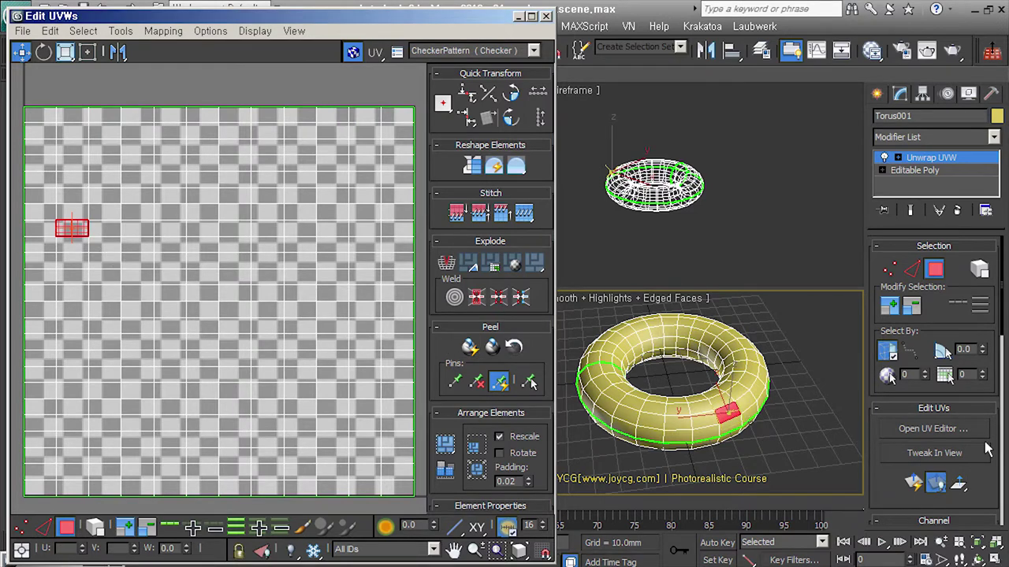
drag(670, 382, 711, 425)
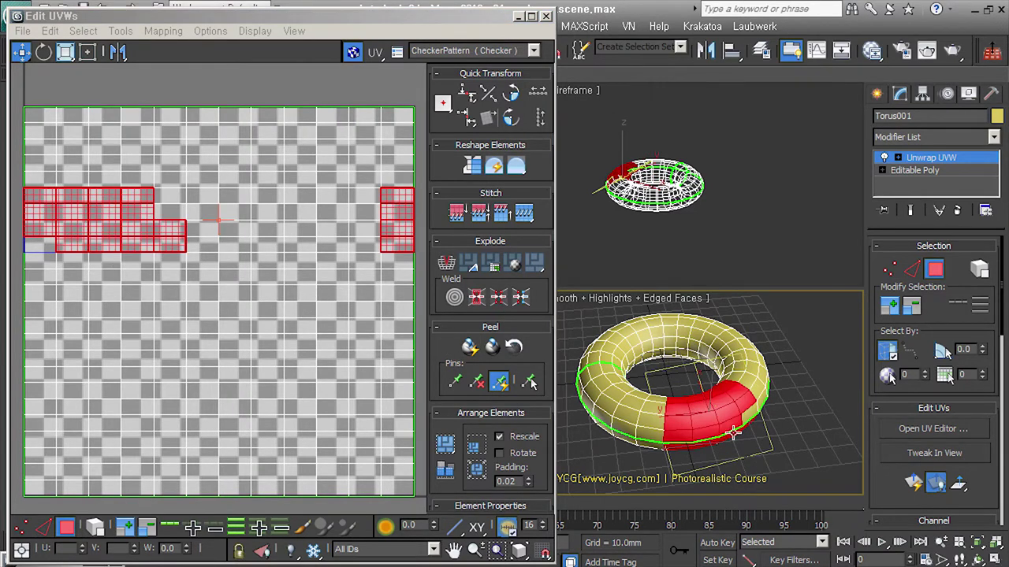
alt+middle_drag(733, 431, 802, 453)
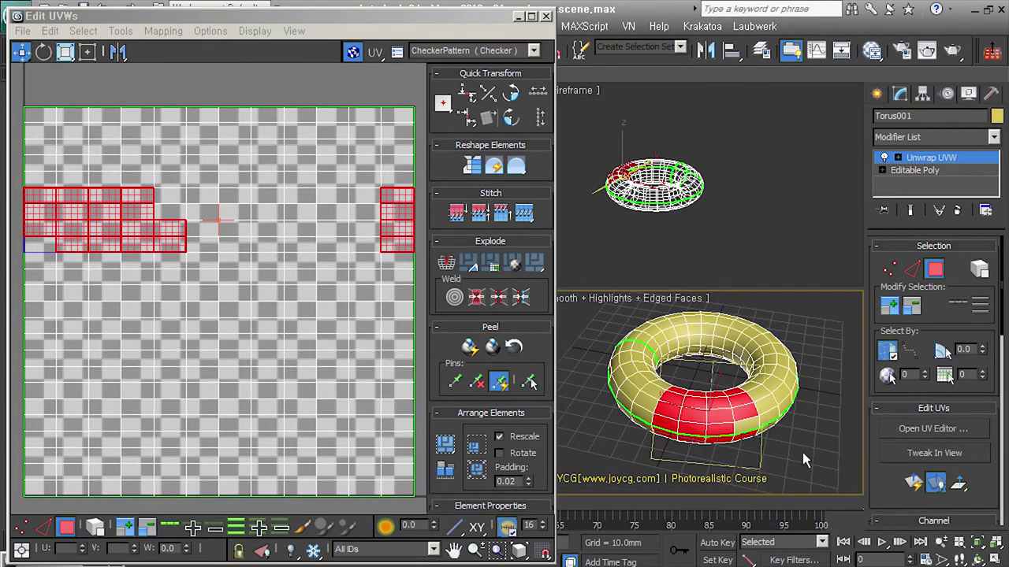
- Clear the partial selection, expand it to the whole torus, and apply Pelt mapping
scroll(340, 439, down, 2)
click(353, 491)
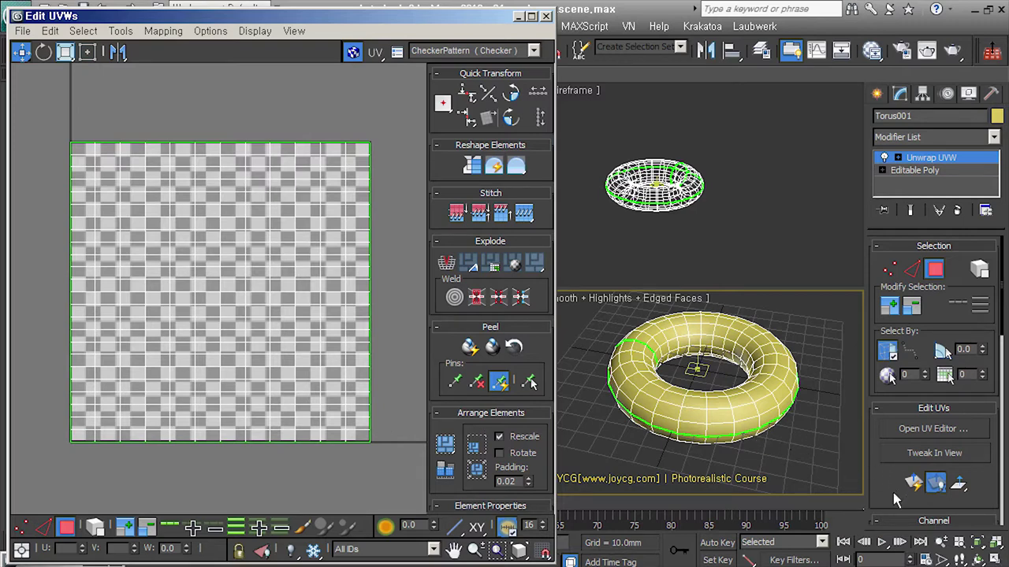
drag(890, 505, 906, 191)
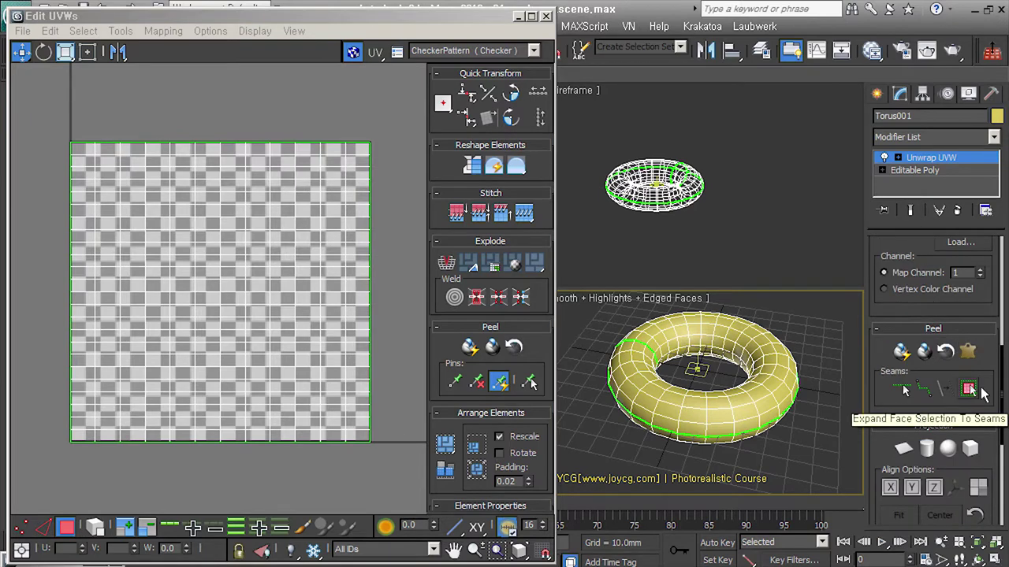
middle_drag(745, 399, 758, 405)
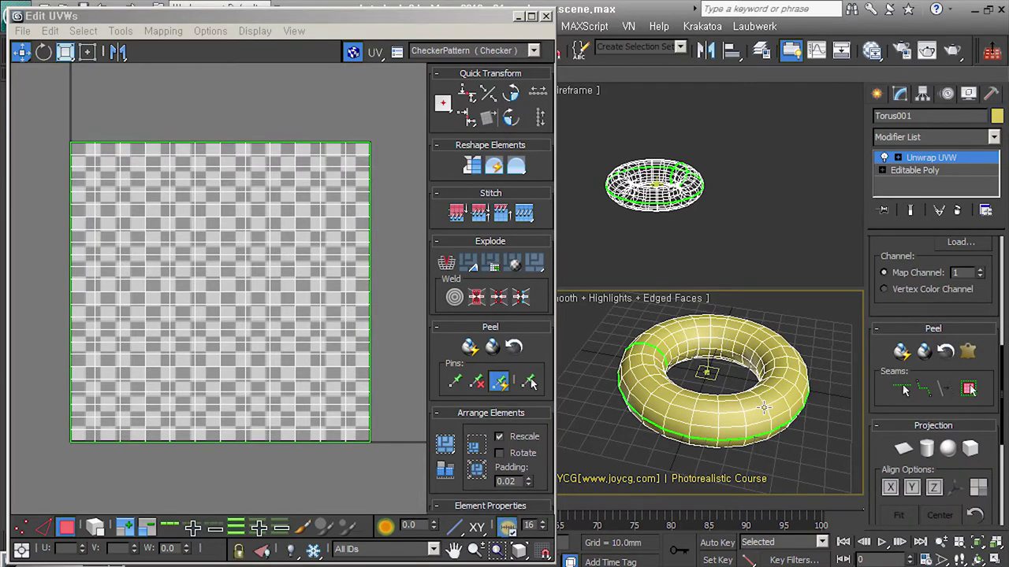
click(764, 407)
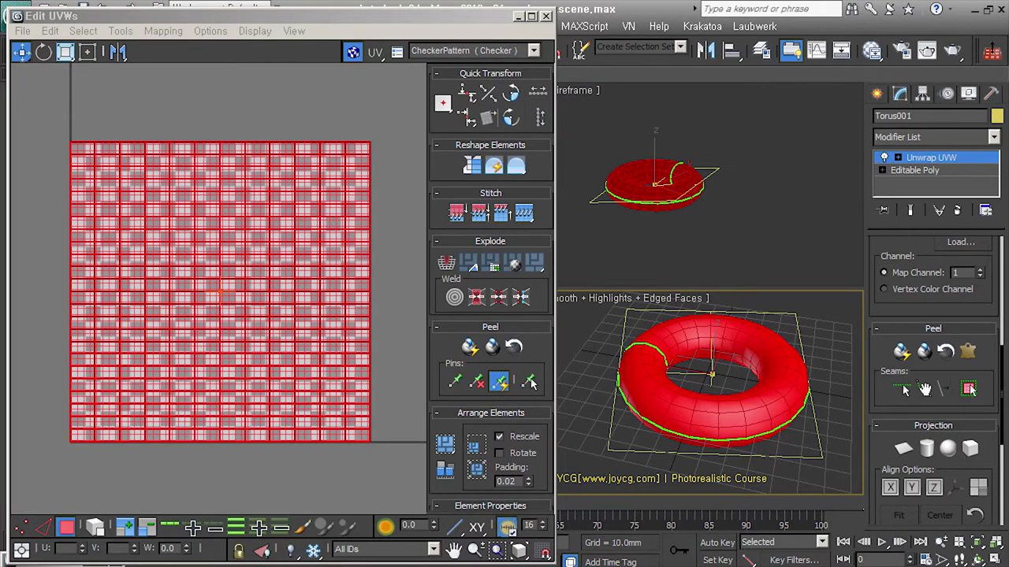
click(970, 360)
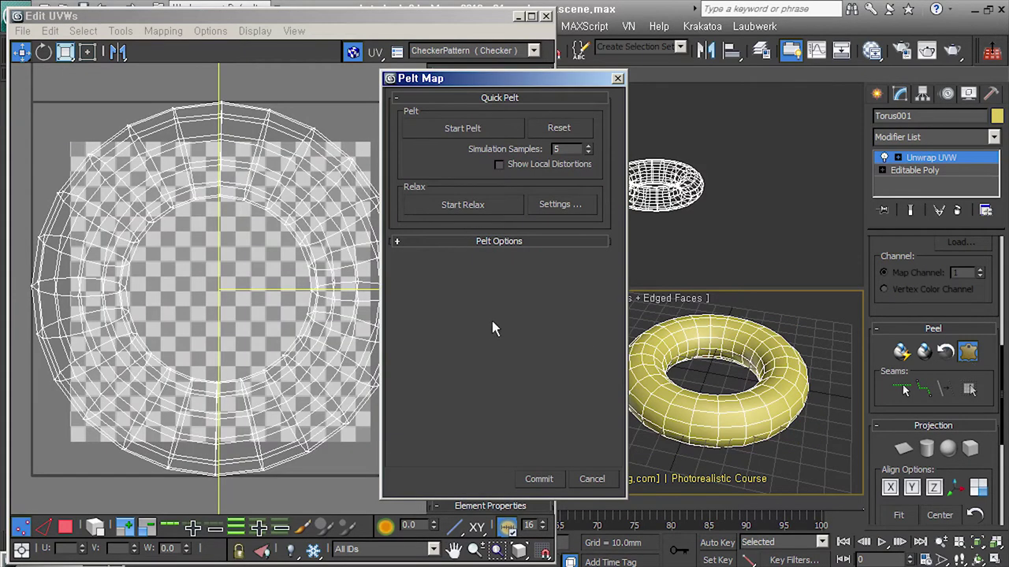
- Close the Pelt Map dialog without peeling and turn off Map Seams display
mouse_move(733, 378)
alt+middle_down()
mouse_move(939, 352)
mouse_move(636, 379)
alt+middle_up()
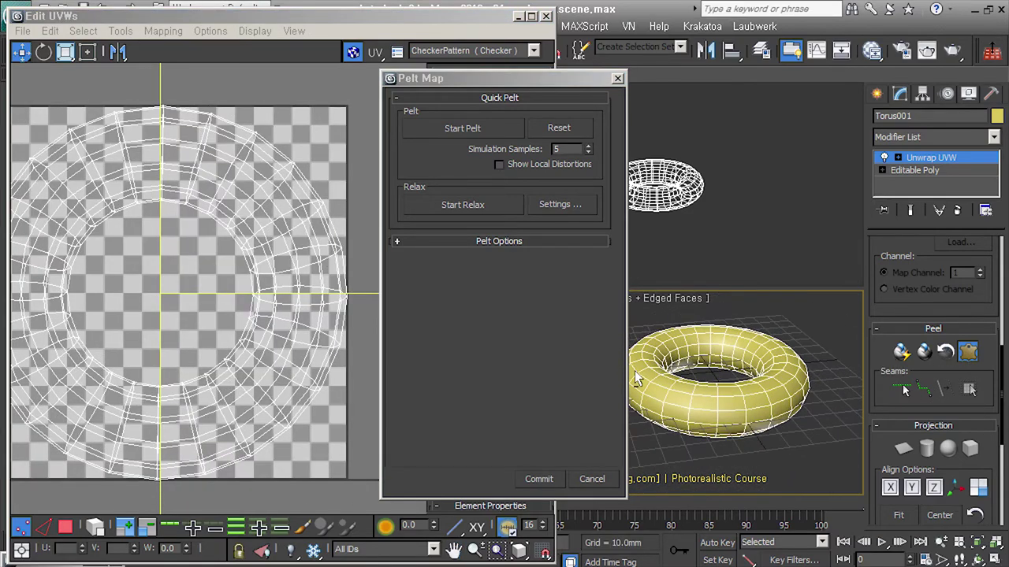
alt+middle_drag(637, 378, 685, 391)
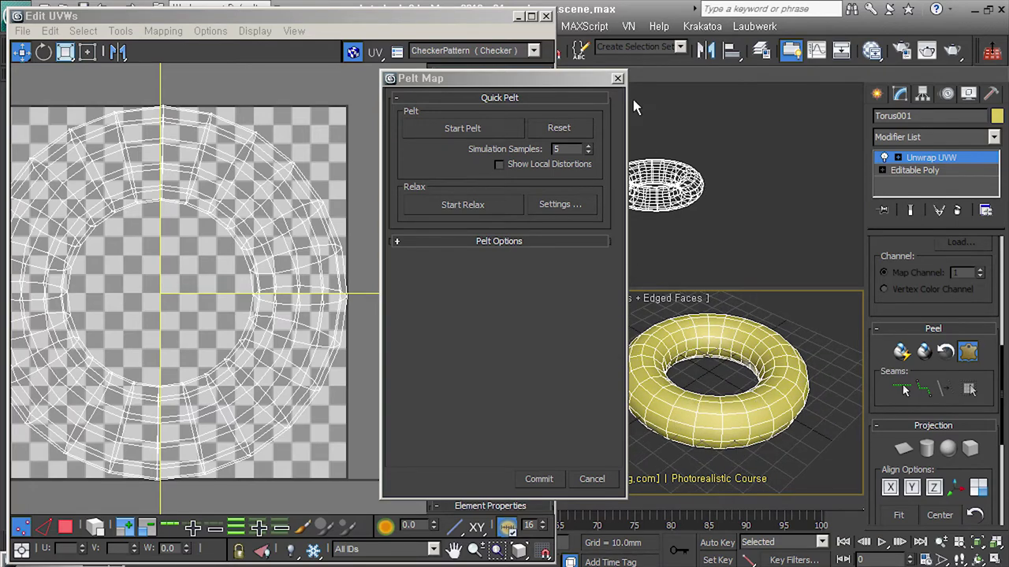
key(3)
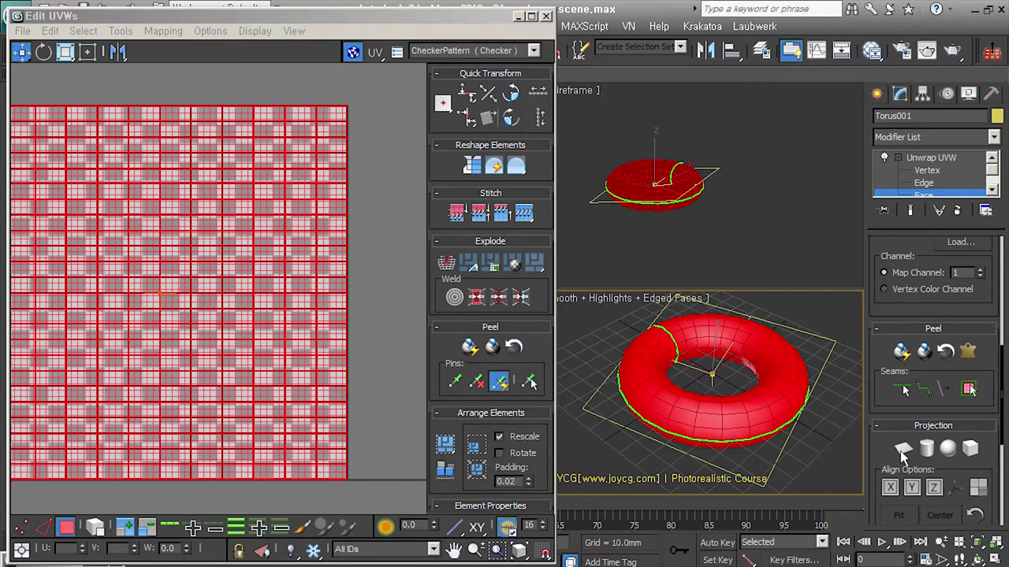
scroll(900, 451, down, 5)
click(914, 419)
- Select an edge loop around the torus's side and convert it to peel seams
click(925, 183)
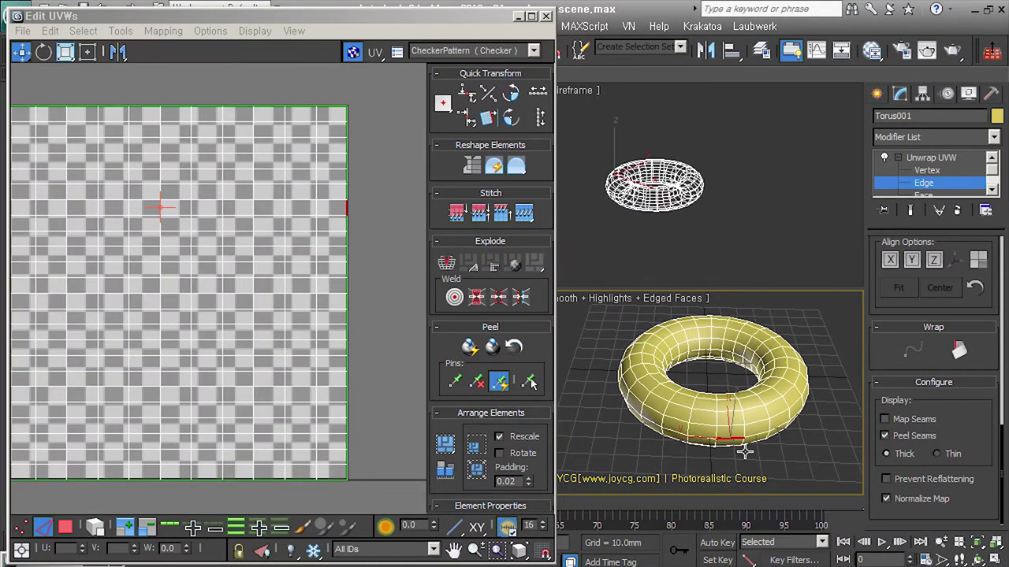
scroll(902, 502, up, 5)
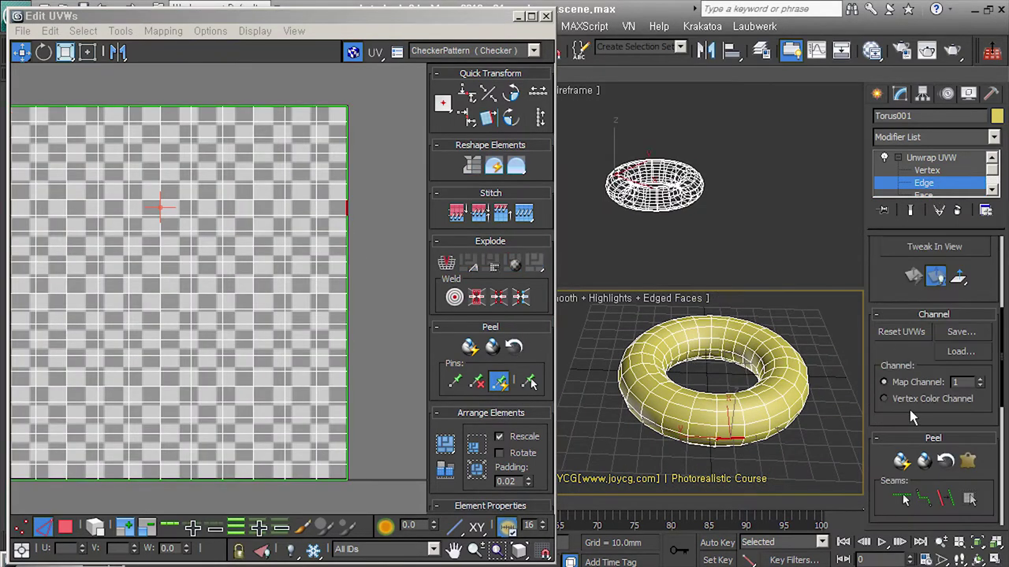
scroll(889, 296, up, 3)
click(958, 303)
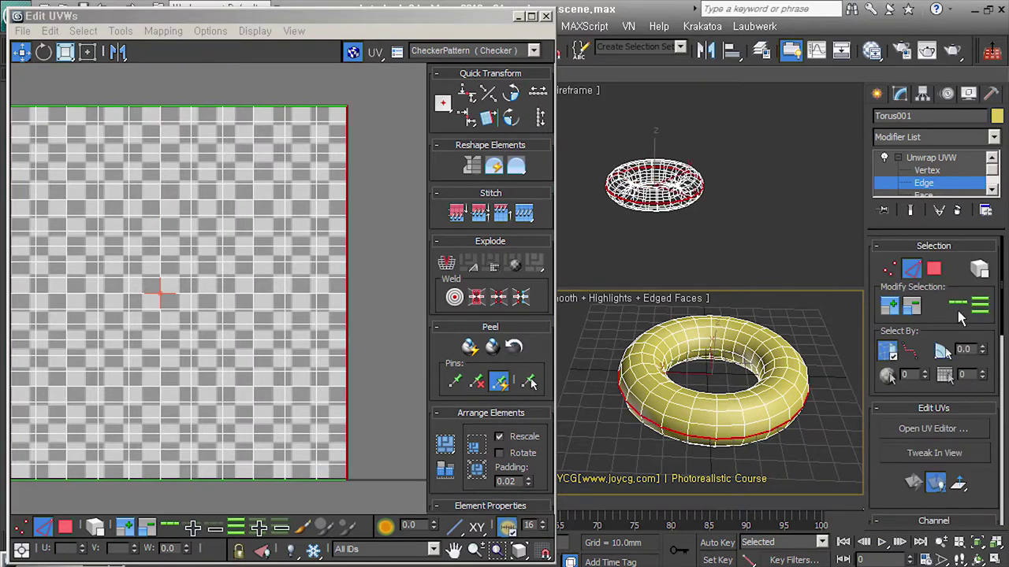
click(960, 304)
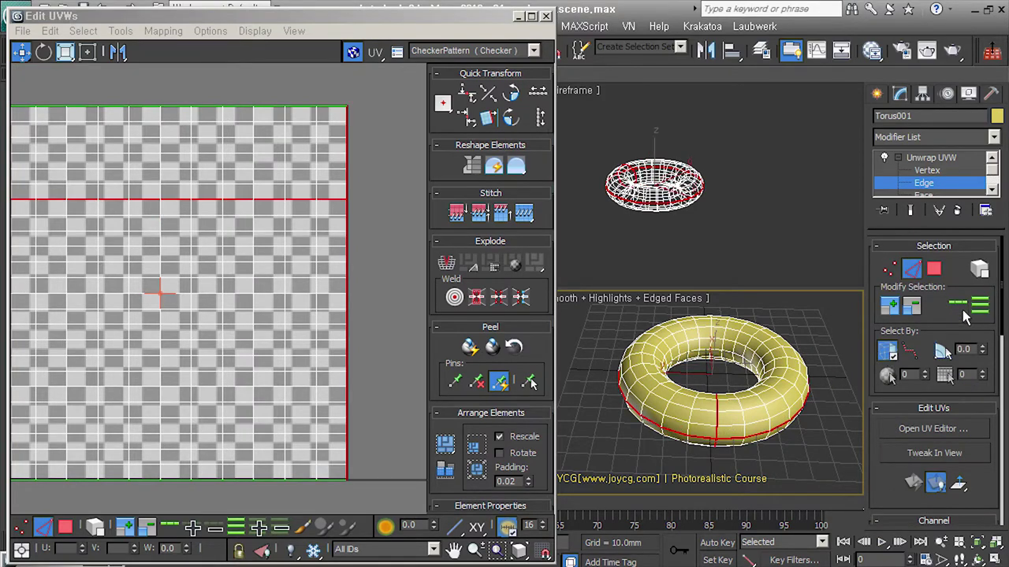
alt+middle_drag(693, 438, 888, 500)
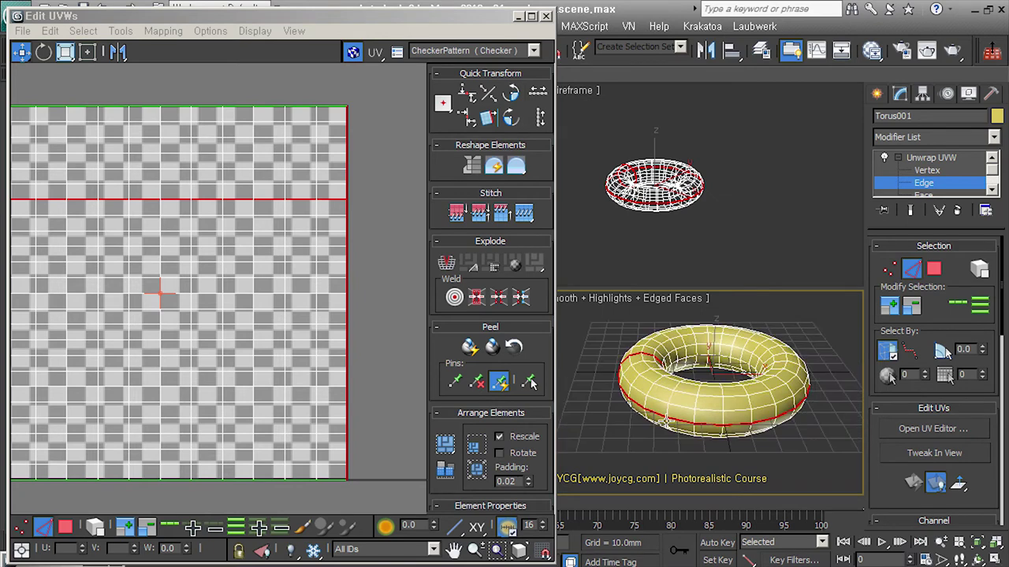
scroll(888, 491, down, 2)
scroll(914, 441, down, 3)
scroll(942, 388, down, 1)
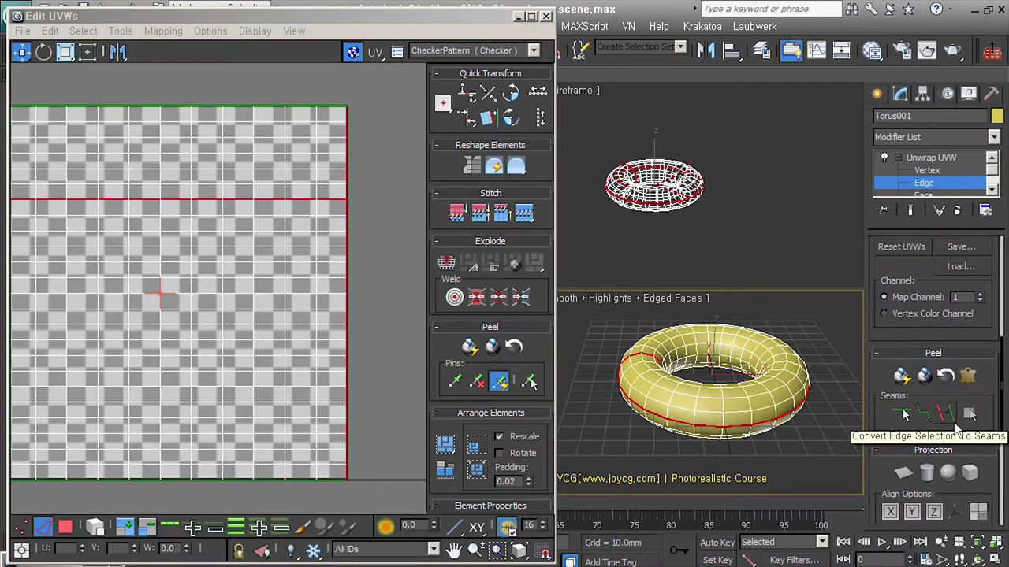
click(953, 423)
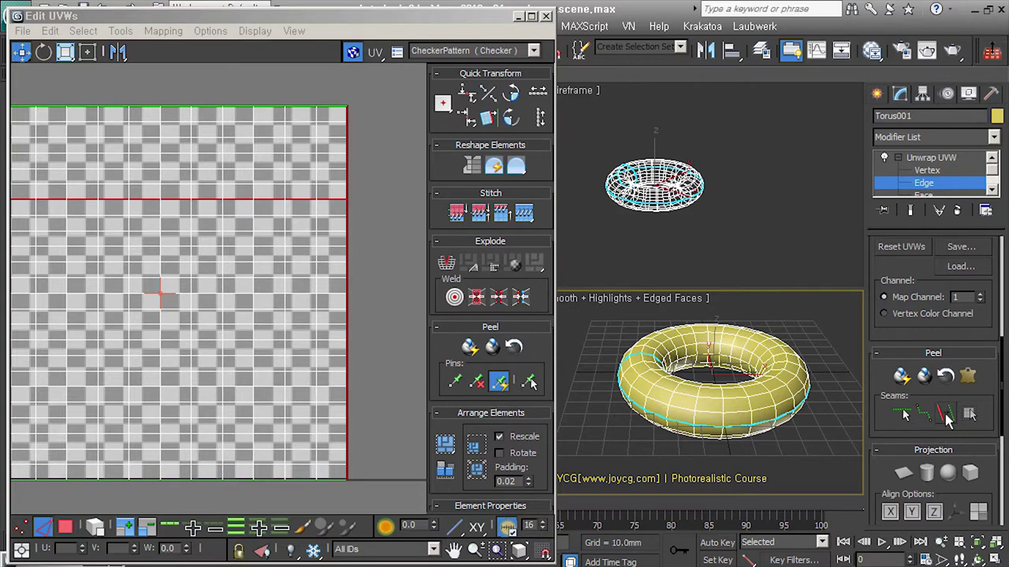
- Return to face level with all faces selected and reopen the Pelt Map dialog
alt+middle_drag(762, 437, 745, 445)
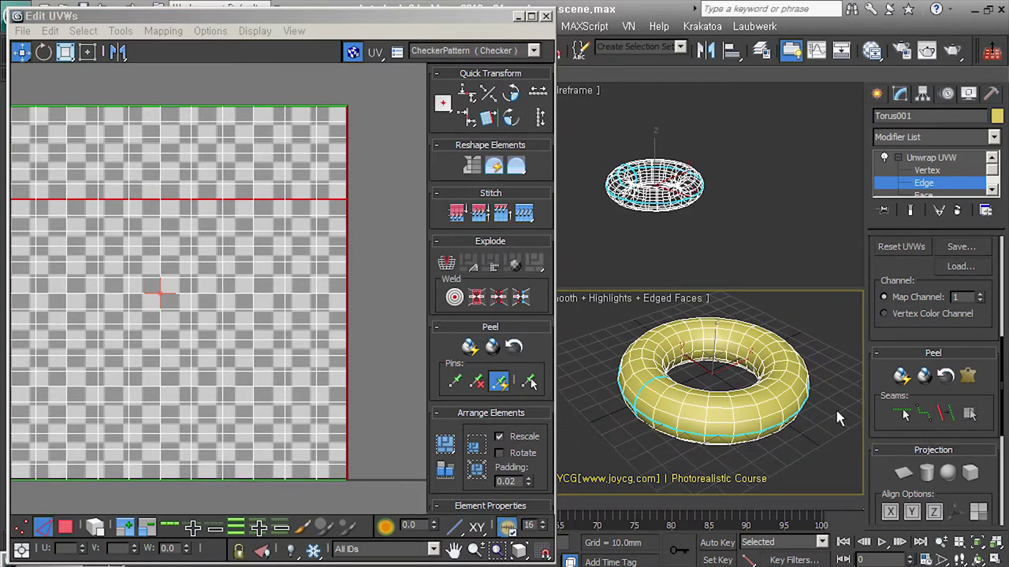
key(3)
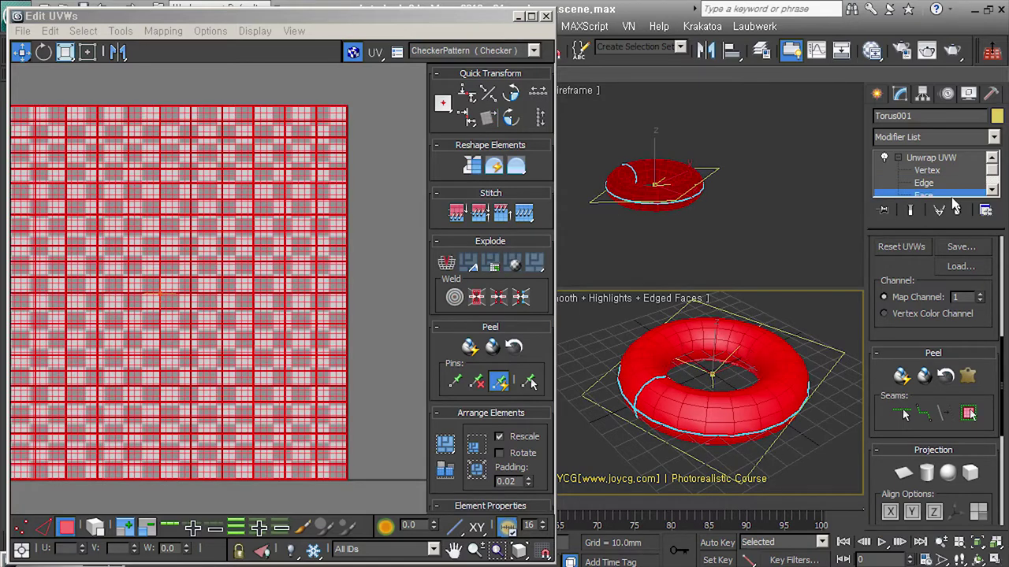
mouse_move(811, 466)
alt+middle_down()
mouse_move(772, 438)
mouse_move(808, 434)
alt+middle_up()
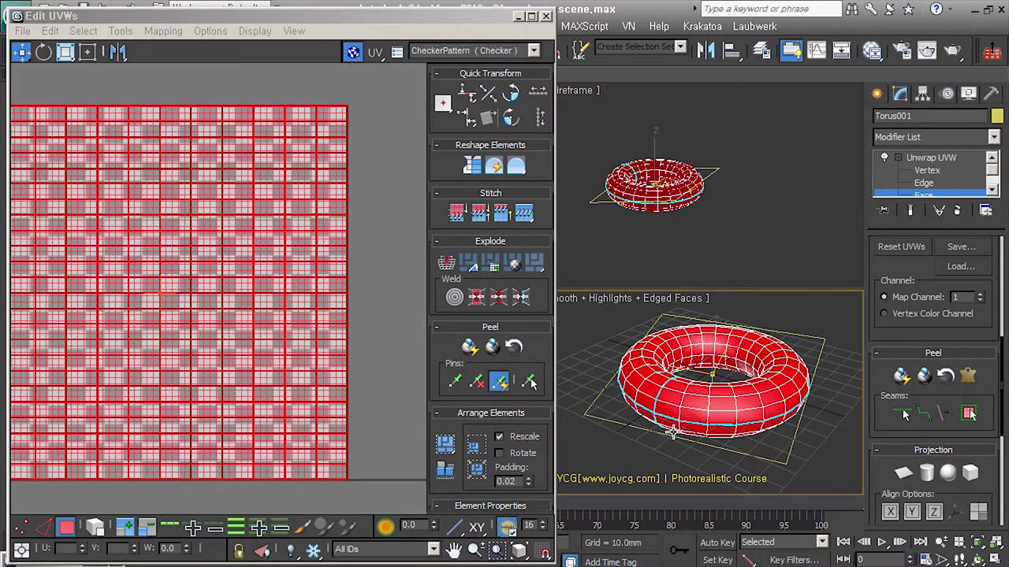
click(962, 380)
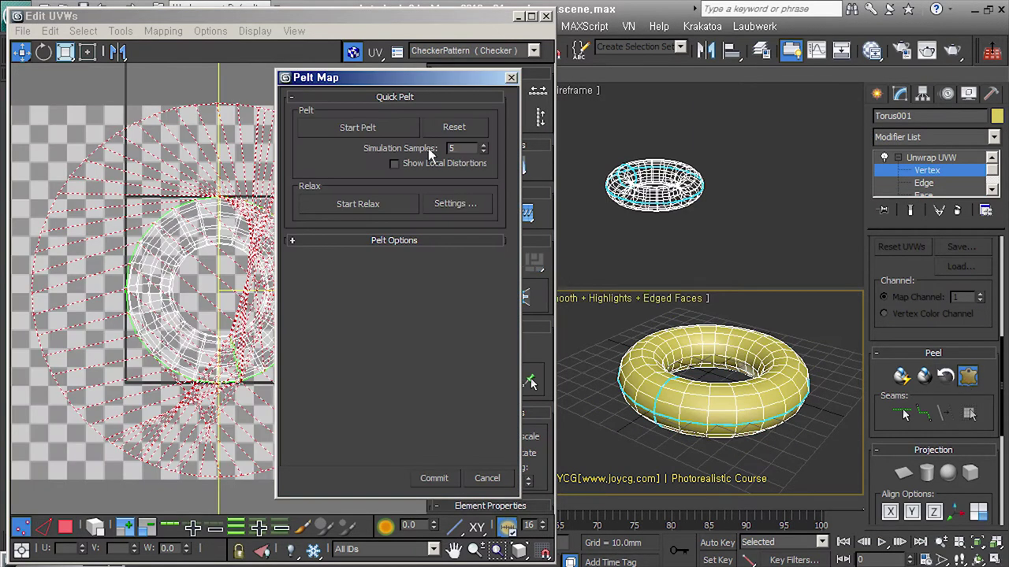
- Run and stop the pelt simulation once, then expand the Pelt Options
click(603, 138)
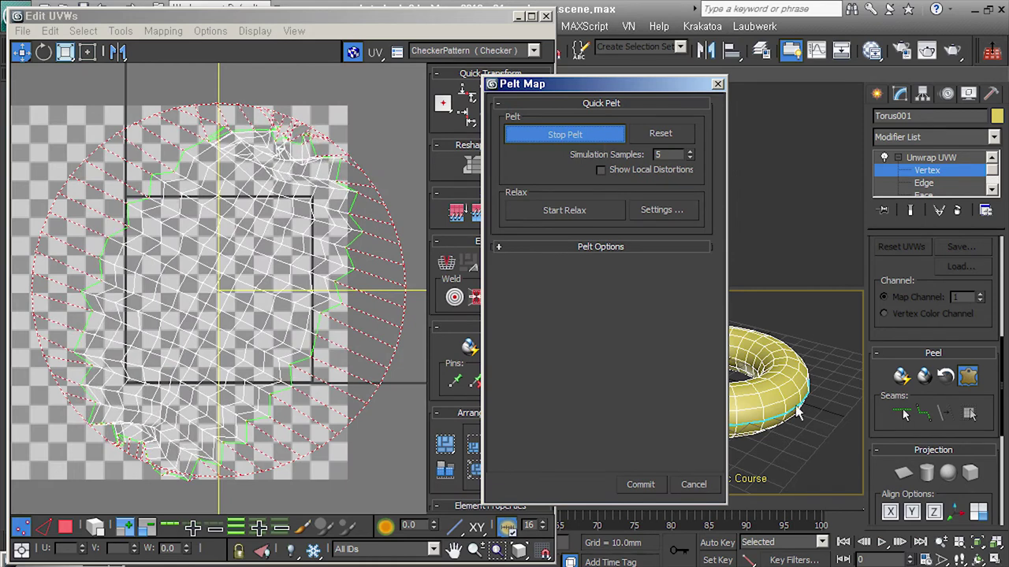
click(349, 365)
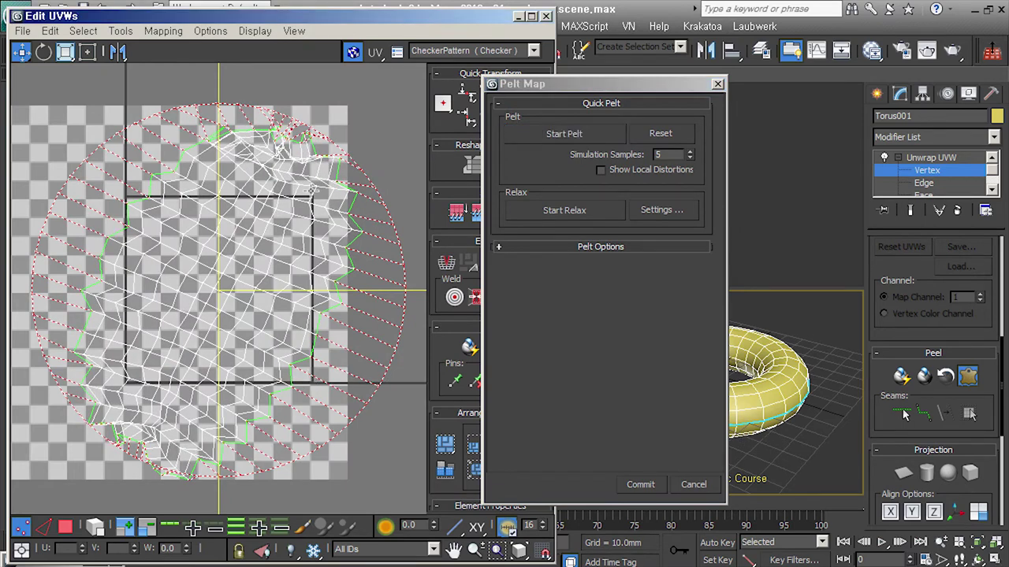
middle_drag(296, 260, 307, 291)
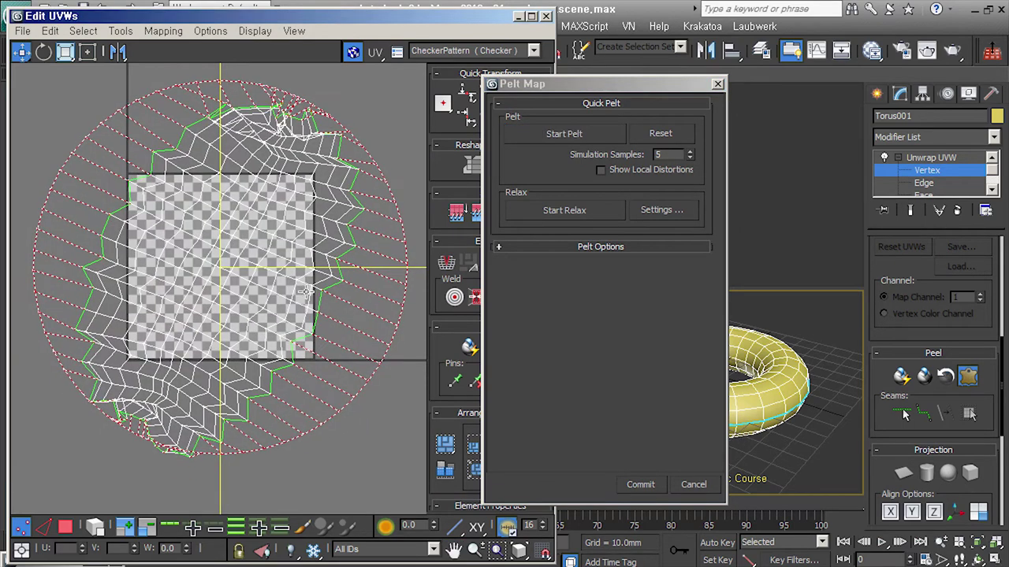
click(599, 249)
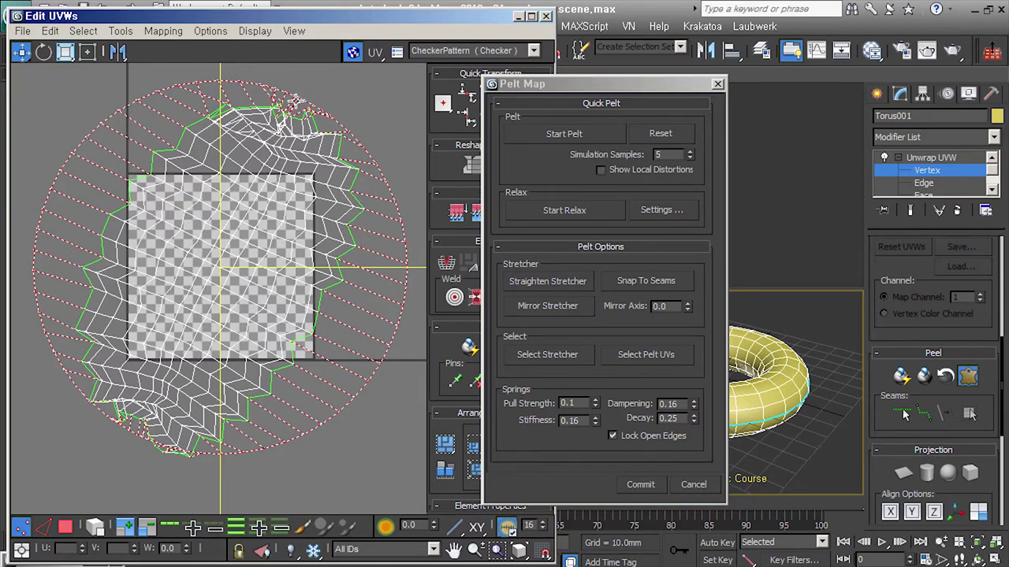
- Shrink the stretcher ring around the UVs and rerun the pelt on all faces
click(573, 362)
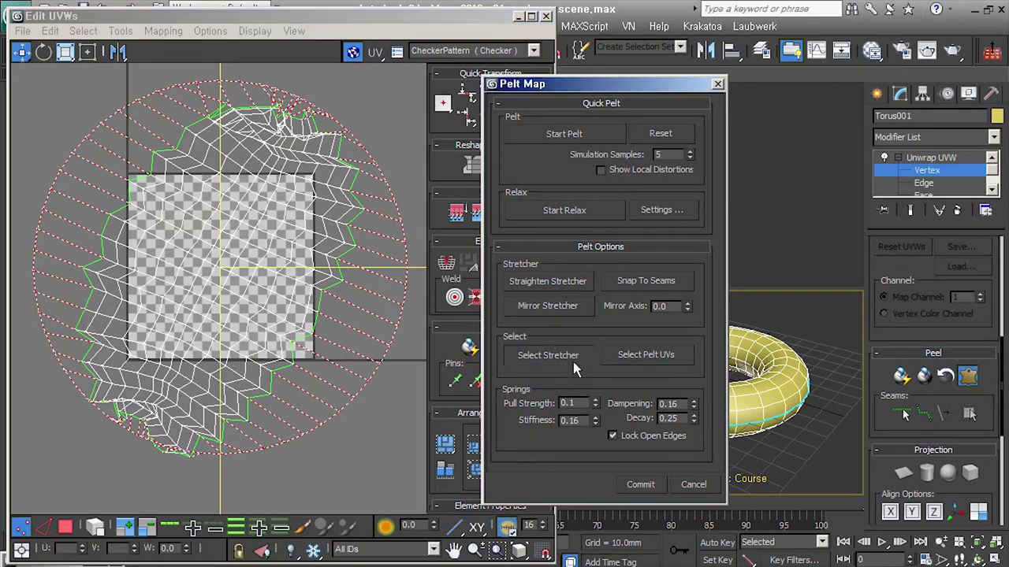
click(88, 51)
mouse_move(410, 86)
mouse_down()
mouse_move(379, 138)
mouse_move(432, 91)
mouse_move(564, 12)
mouse_up()
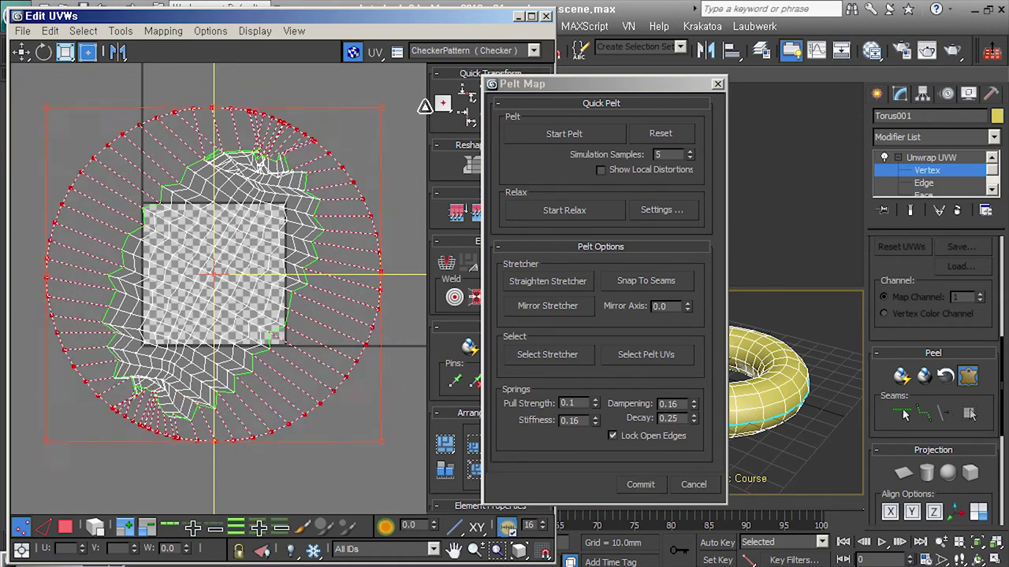
click(65, 526)
click(596, 136)
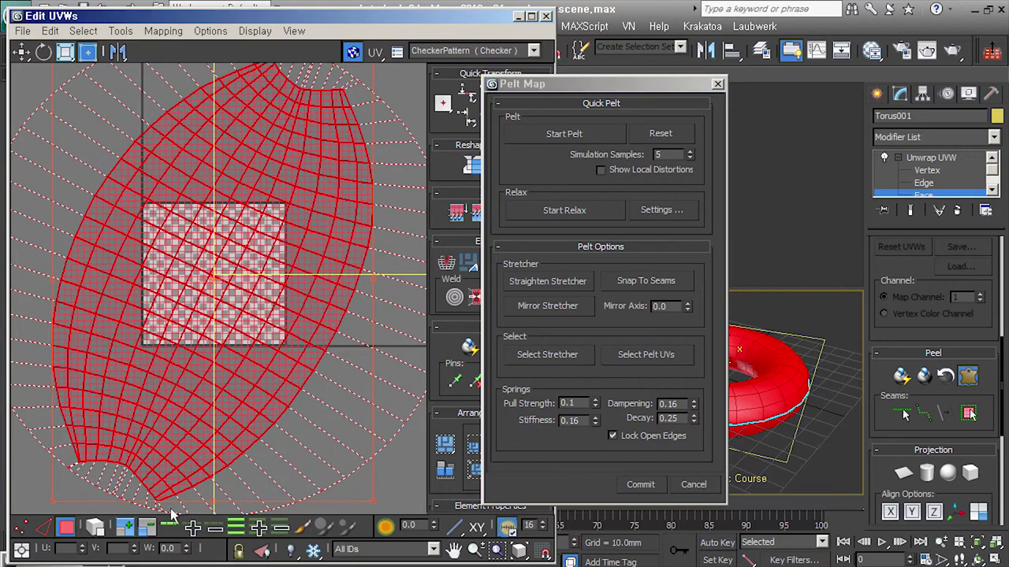
scroll(186, 260, down, 1)
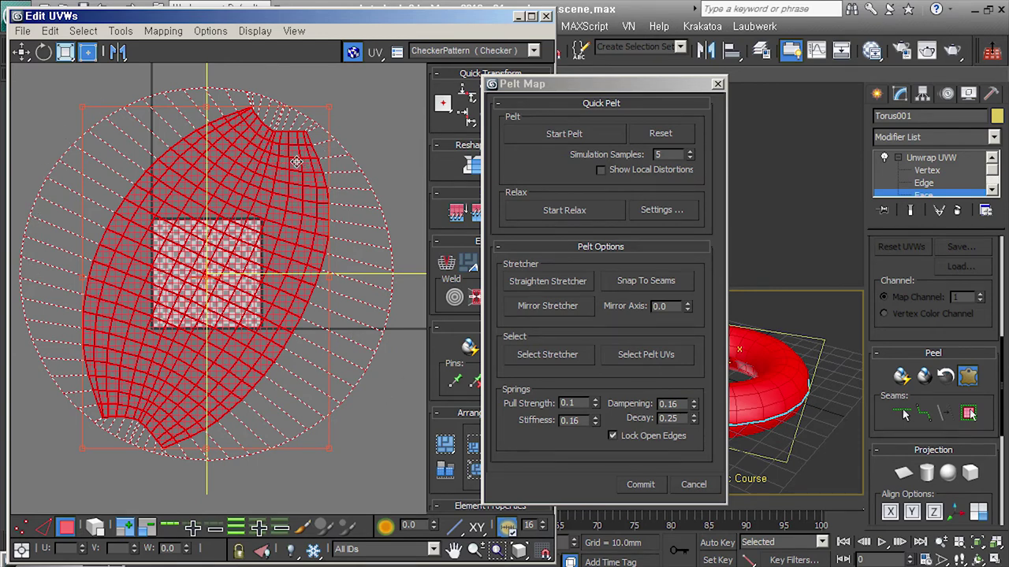
- Set the Relax Tool to Relax By Face Angles with Amount 1 and 200 iterations
click(667, 217)
click(132, 73)
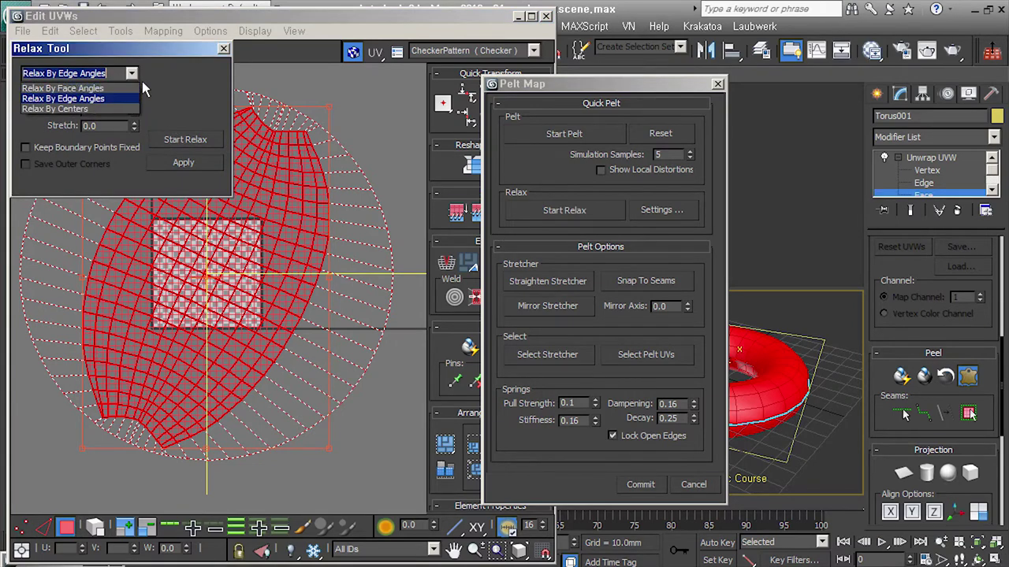
click(126, 85)
drag(126, 110, 81, 109)
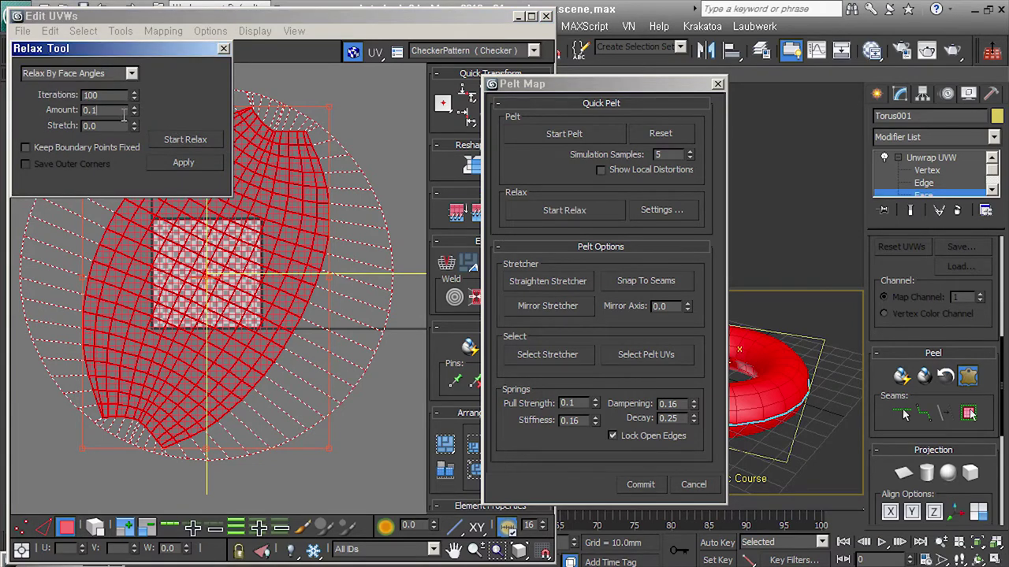
text(1)
double_click(91, 95)
text(200)
- Run the relaxation repeatedly until the torus UV shell flattens evenly, then stop it
click(201, 140)
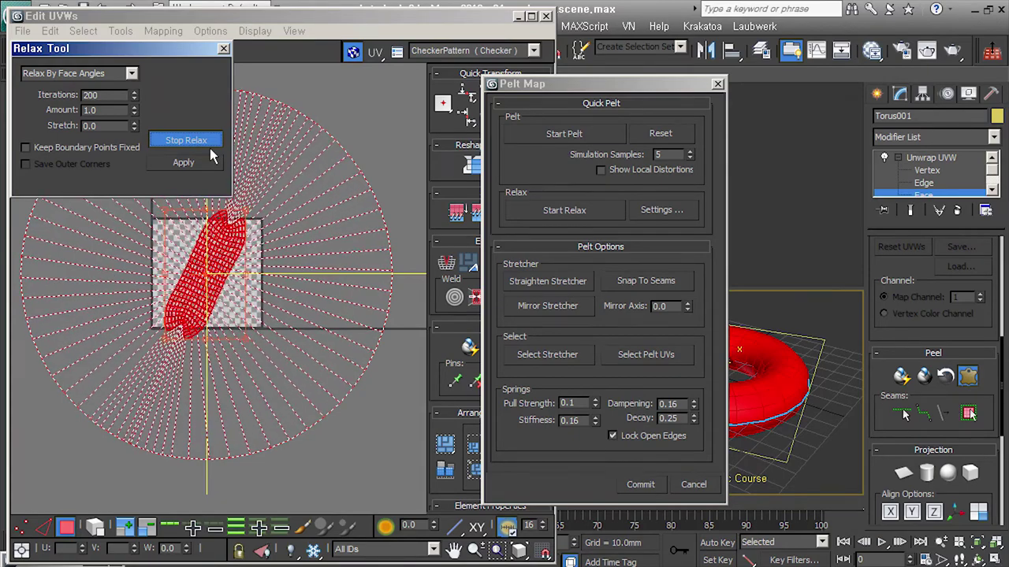
click(211, 147)
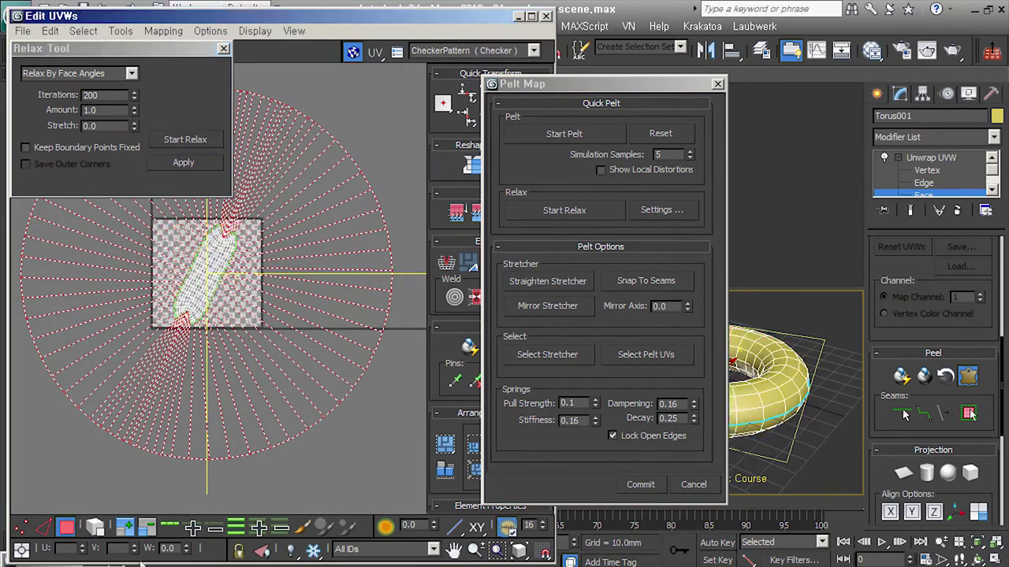
click(182, 143)
key(z)
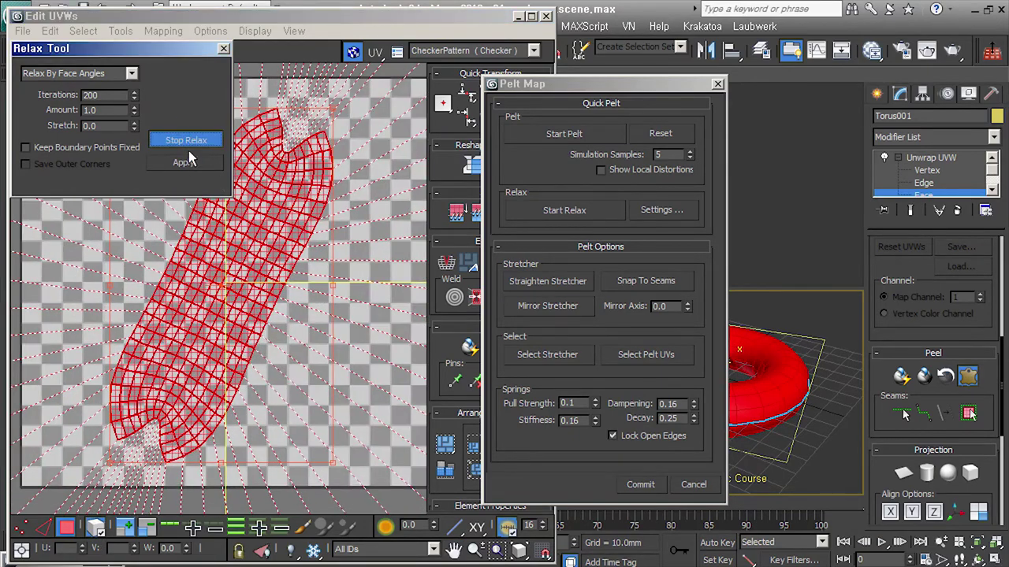
click(185, 140)
scroll(330, 331, down, 2)
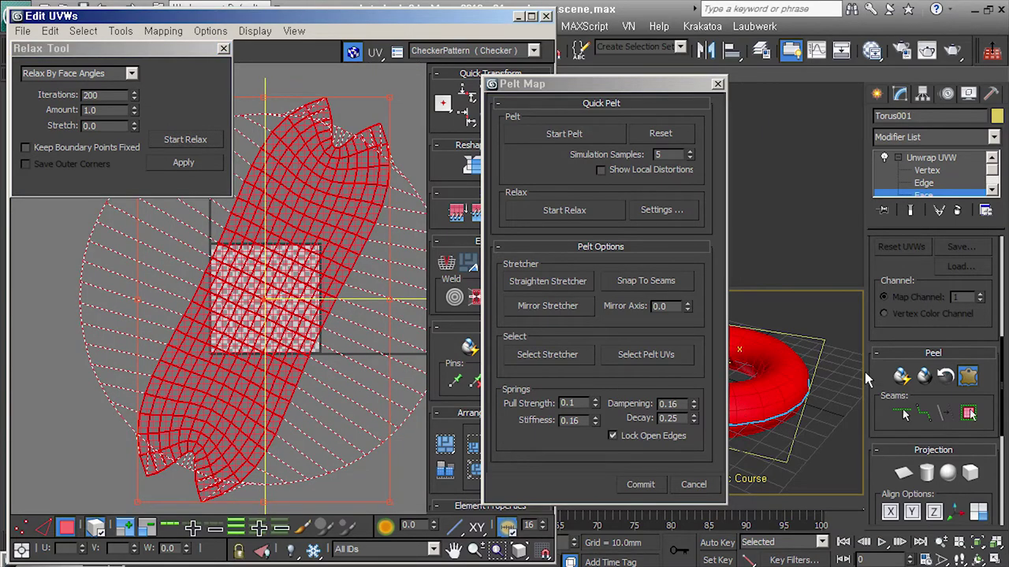
- Close the relax settings, clear the face selection, and commit the pelt map
click(223, 48)
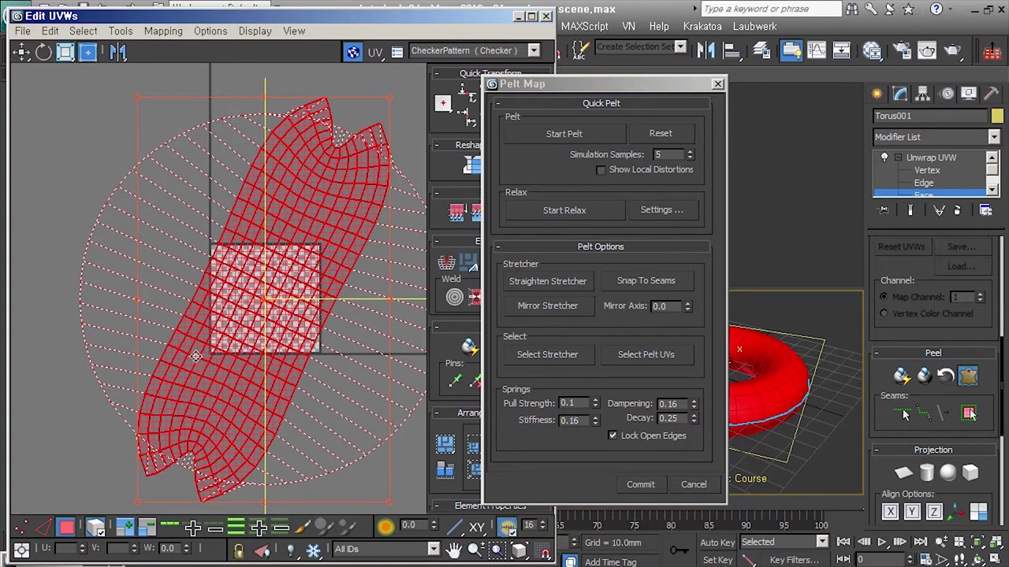
click(309, 97)
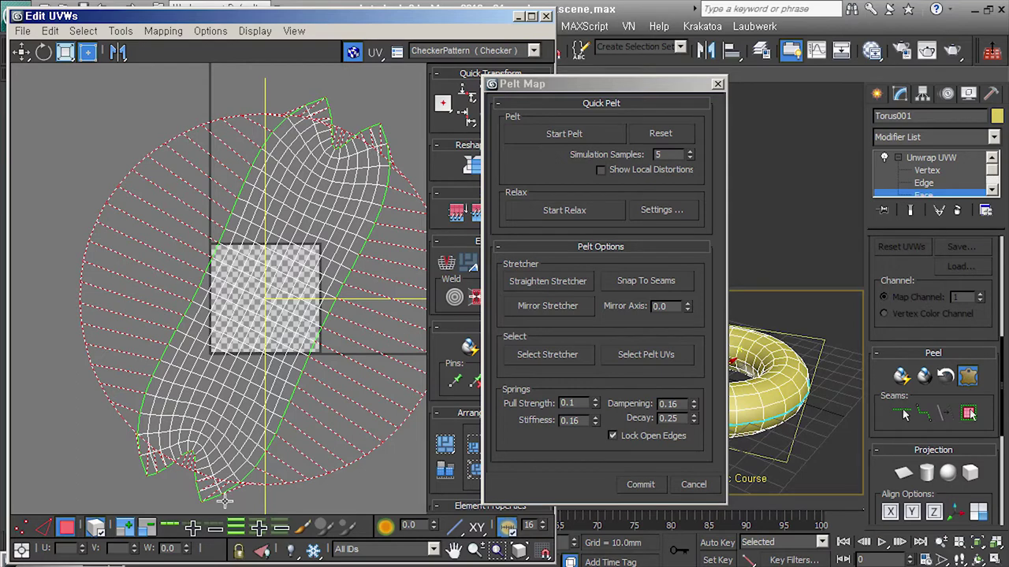
click(650, 490)
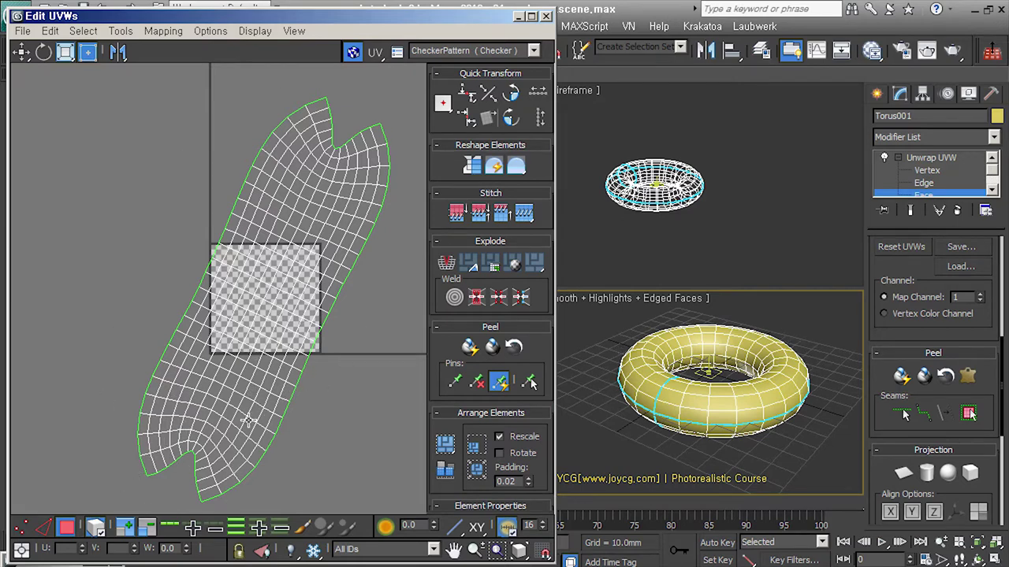
- Go to UV Edge level and select all edges of the torus shell with Ctrl+A
key(2)
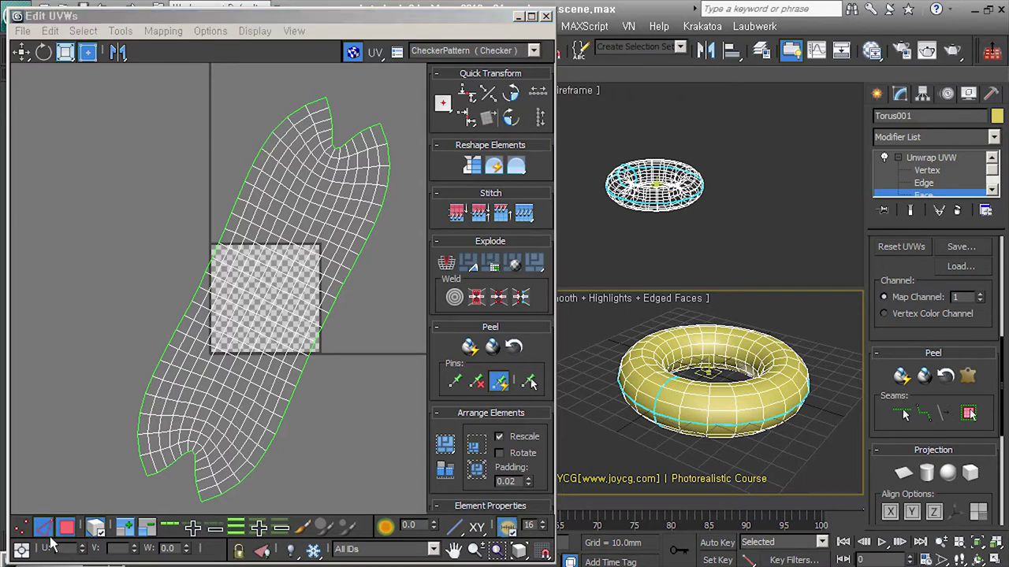
key(ctrl+a)
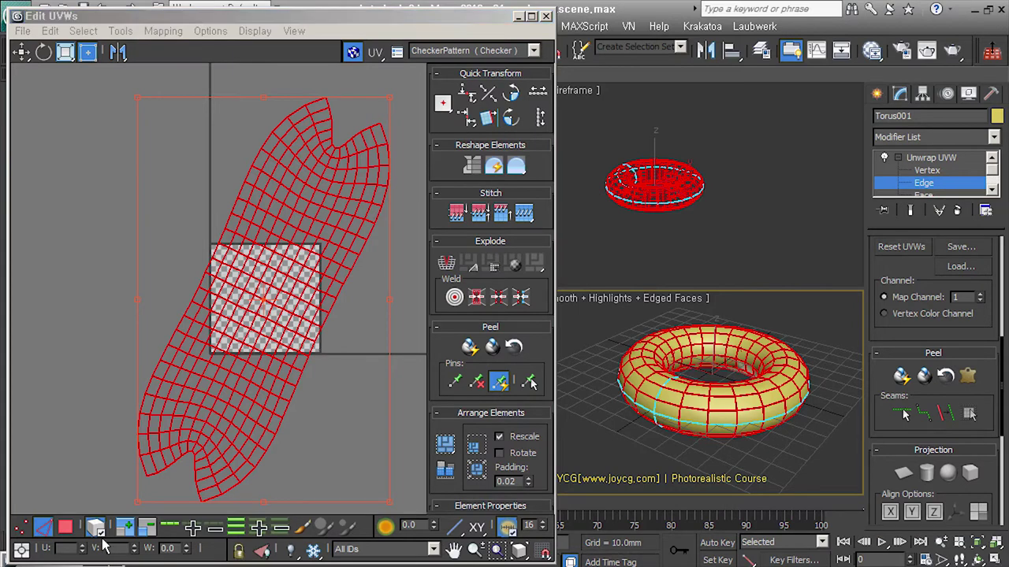
- Straighten the torus UV shell into an upright symmetric layout using Quick Transform
key(ctrl+d)
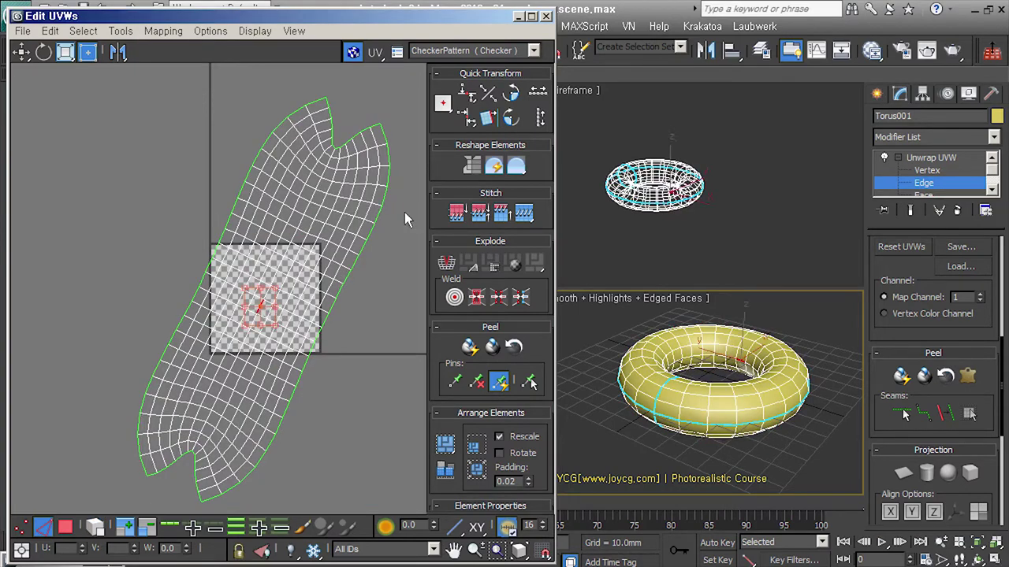
click(488, 118)
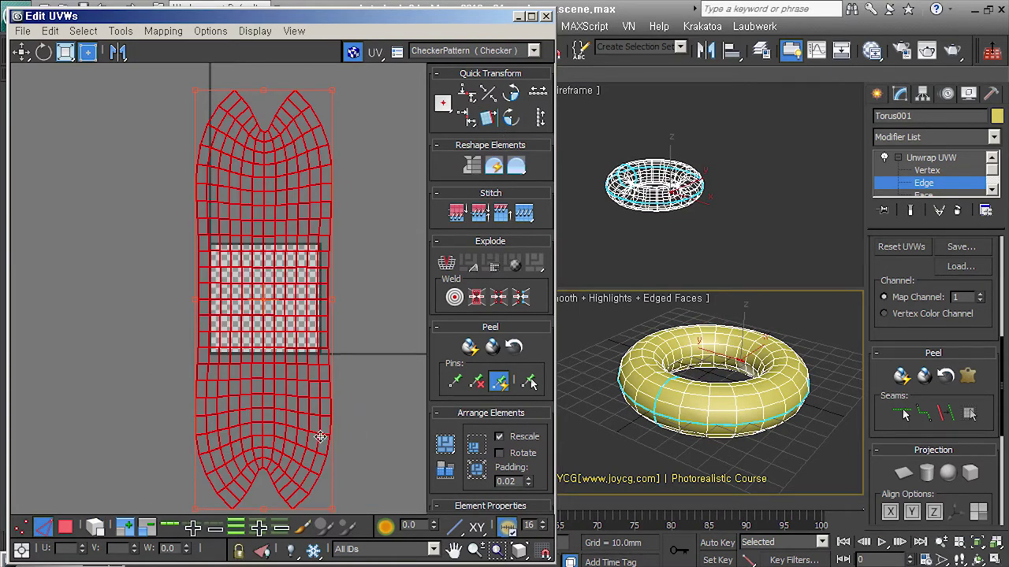
click(60, 473)
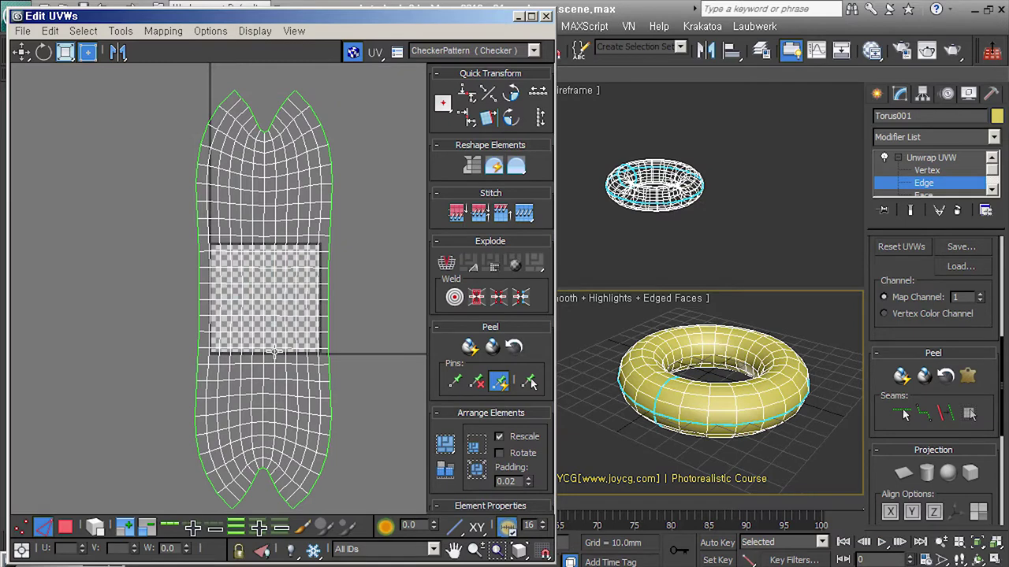
click(275, 318)
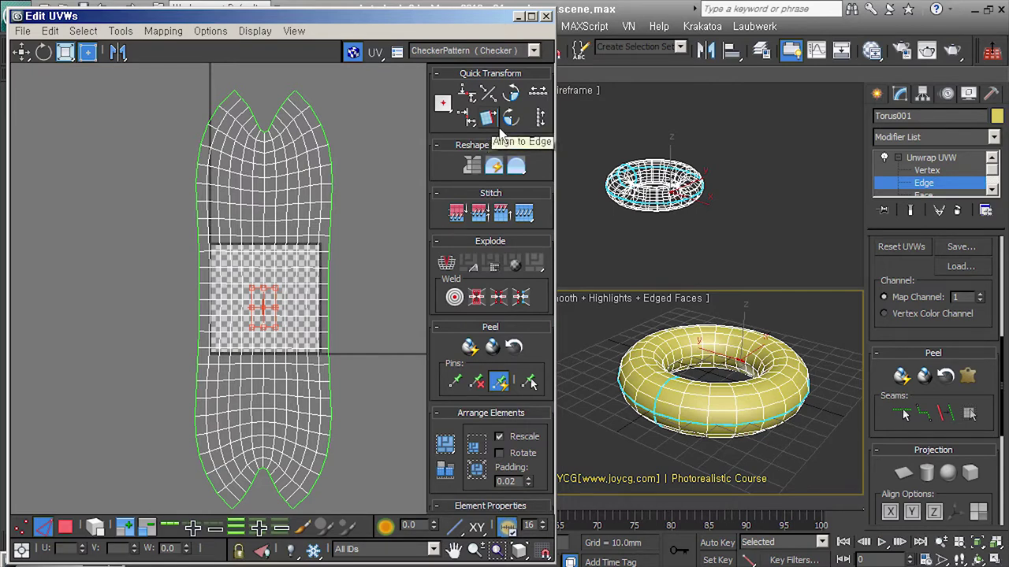
key(ctrl+a)
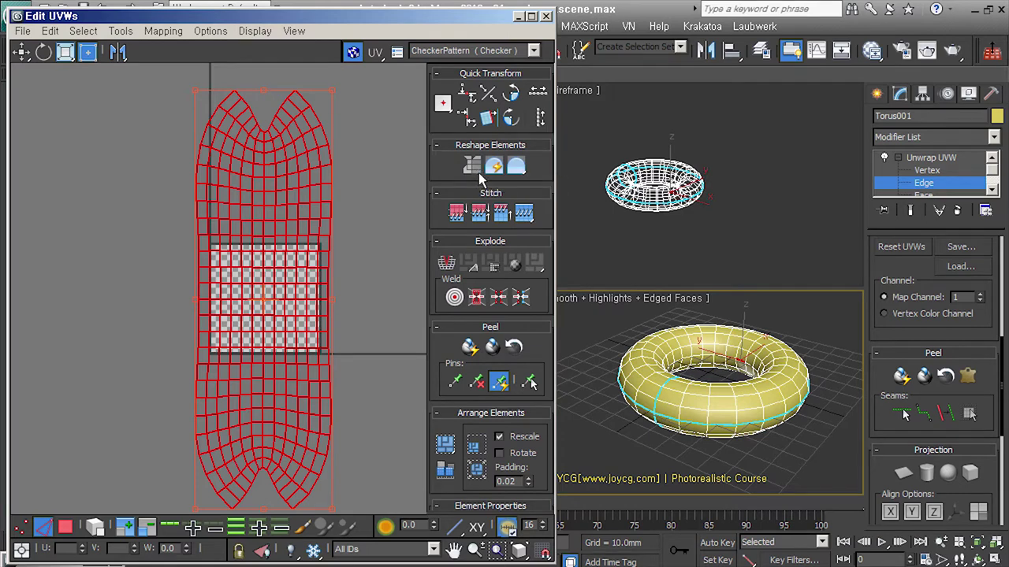
- At face level, select the whole shell element, straighten it into a rectangular grid, and deselect
click(366, 311)
key(3)
click(304, 375)
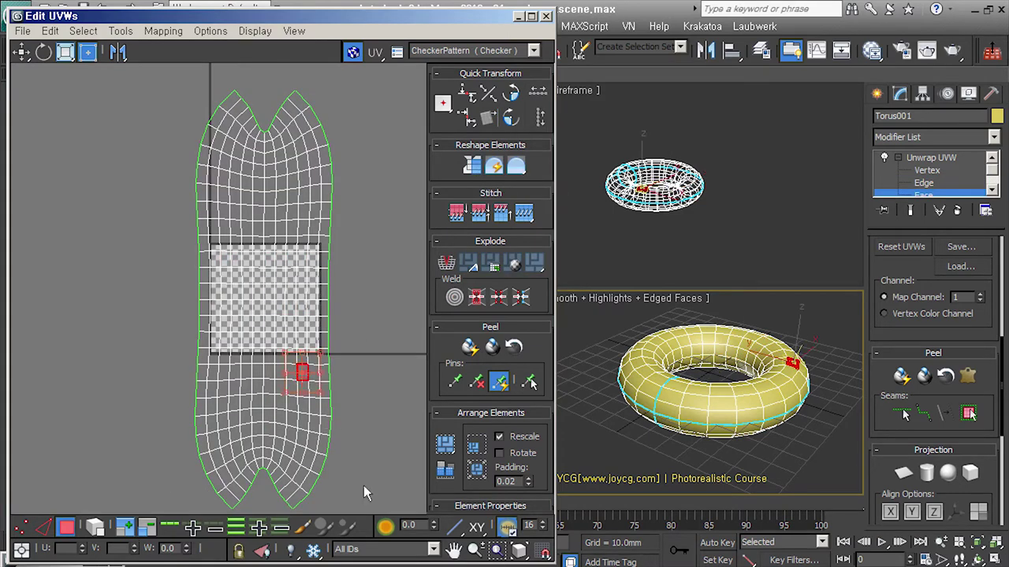
click(93, 527)
click(481, 169)
click(201, 207)
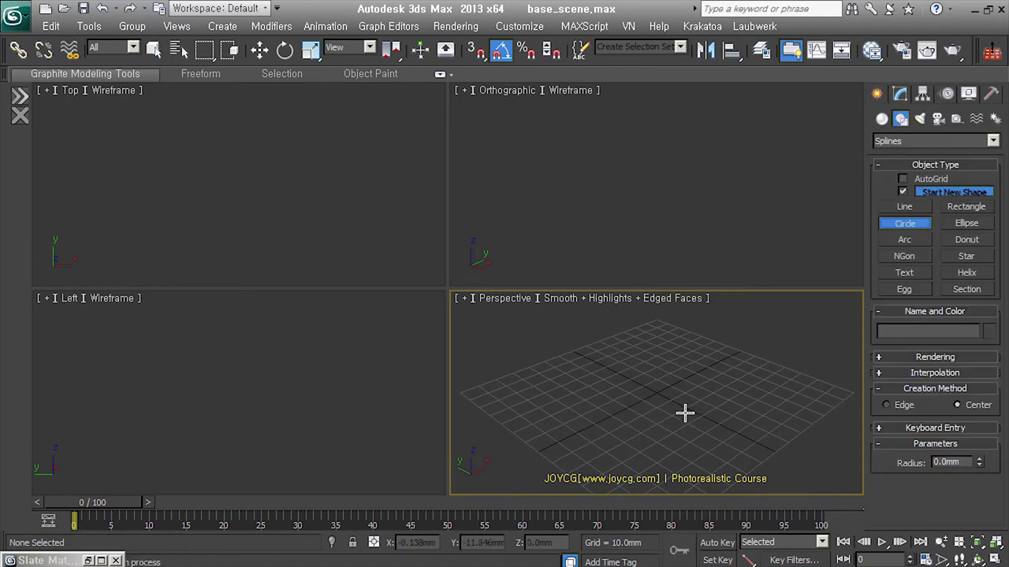
- Draw a circle at the grid centre, convert it to Editable Poly, and hide the grid
drag(644, 377, 677, 429)
scroll(677, 429, down, 3)
key(ctrl+e)
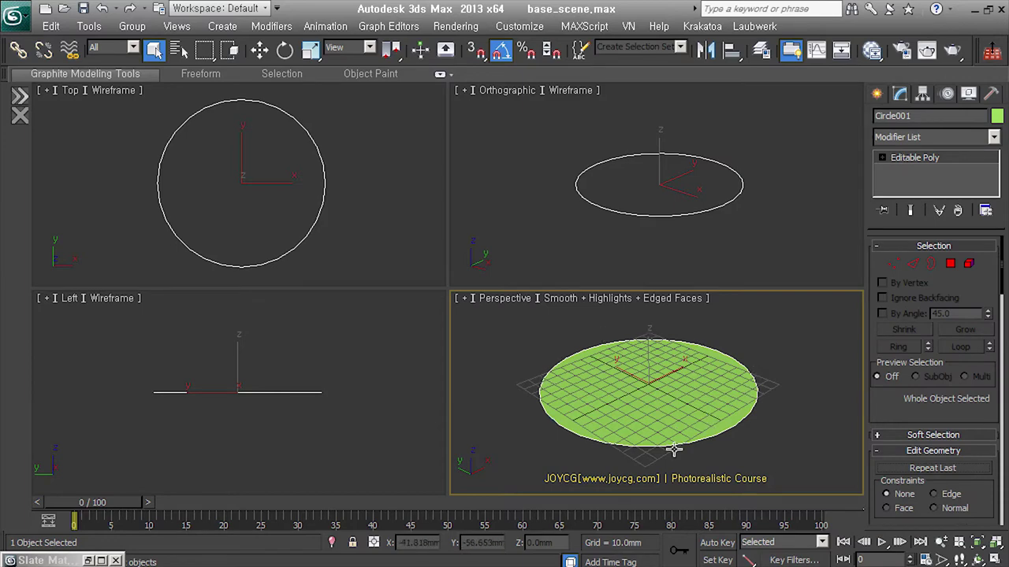
key(g)
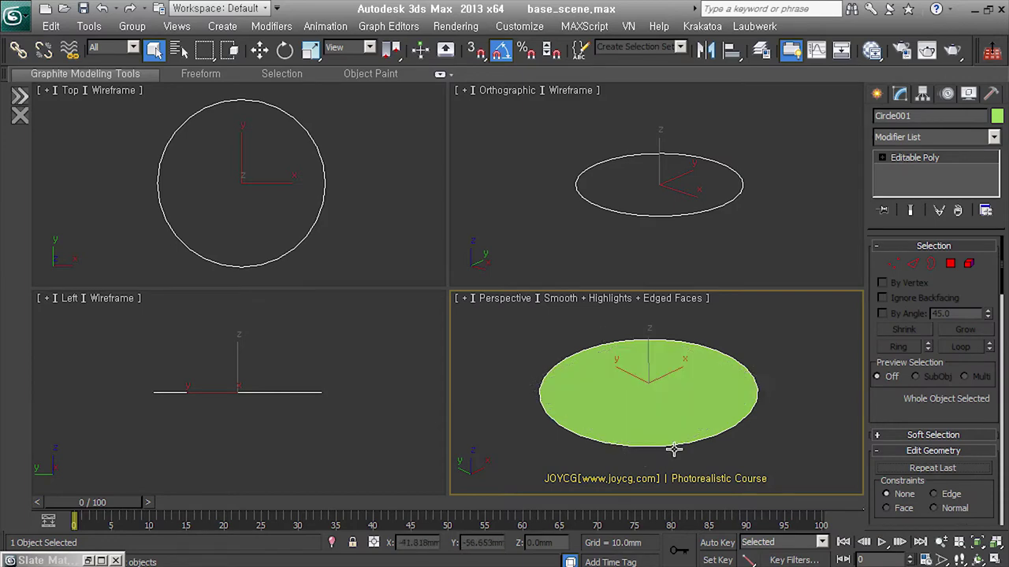
- Inset the disc polygon, delete its centre face, and select a ring edge
right_click(687, 382)
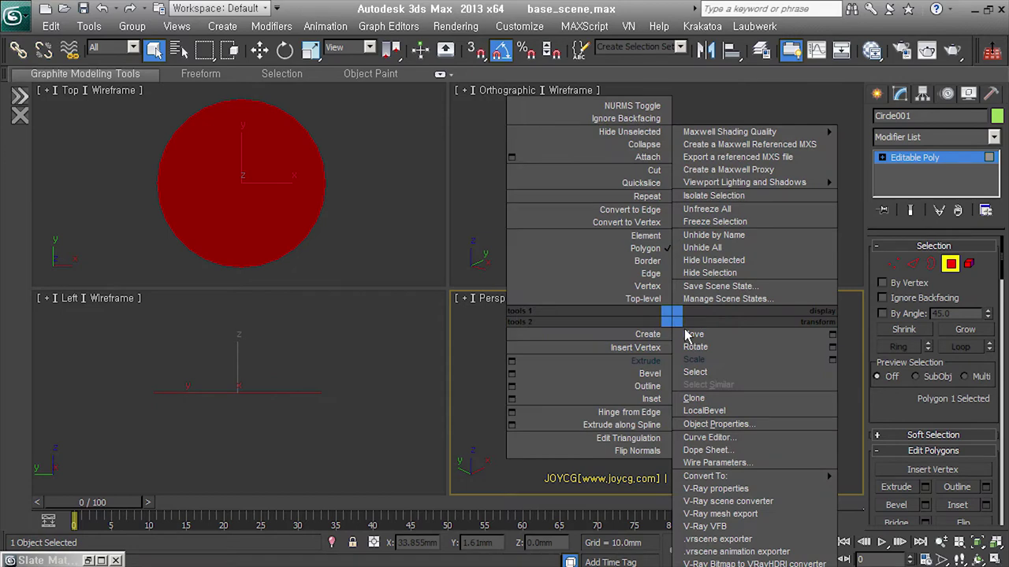
click(670, 403)
scroll(694, 426, up, 2)
mouse_move(699, 413)
mouse_down()
mouse_move(712, 441)
mouse_move(706, 433)
mouse_up()
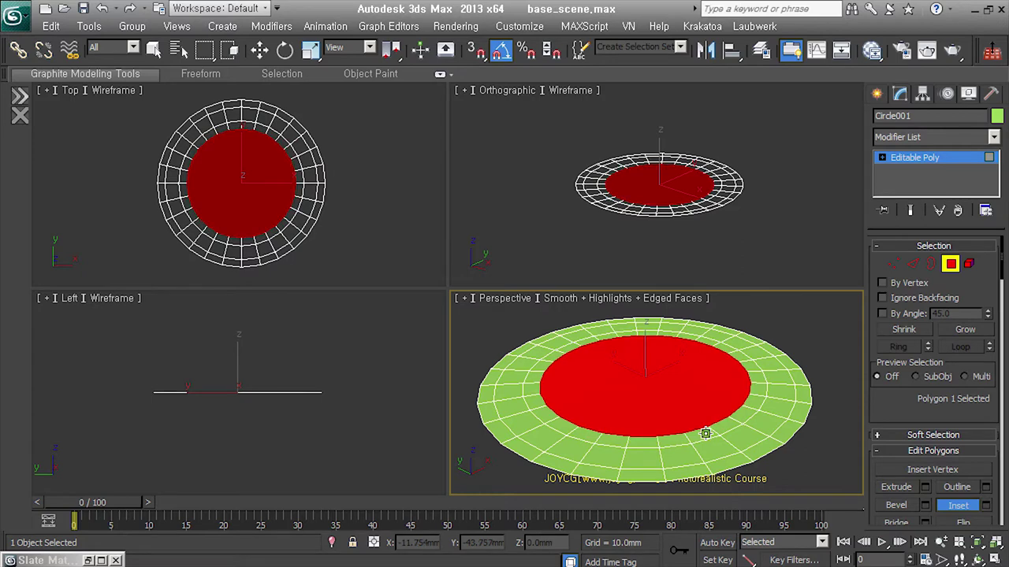
key(Delete)
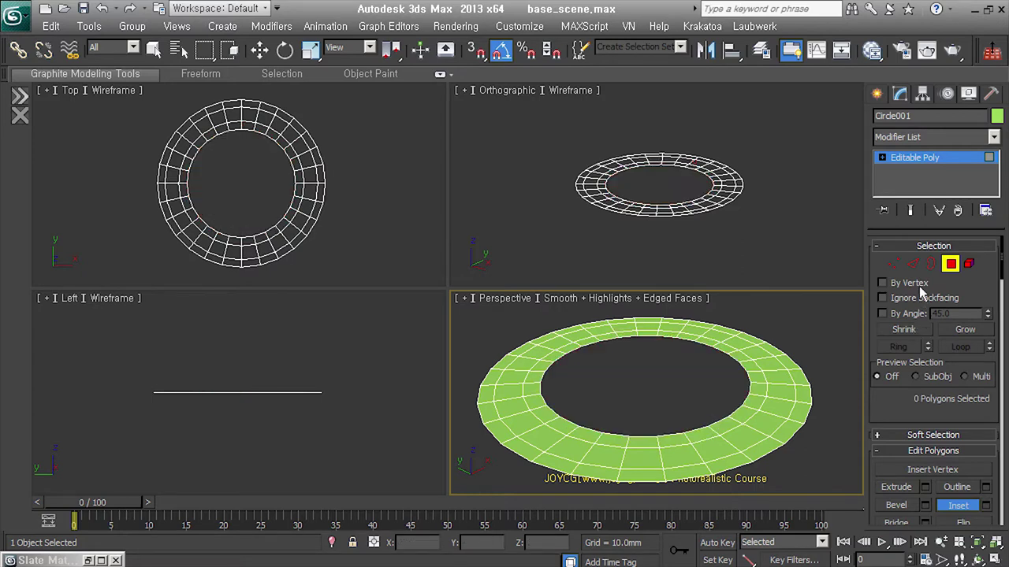
key(2)
click(787, 415)
- Select two ring edge loops and extrude them upward into ridges
ctrl+click(801, 418)
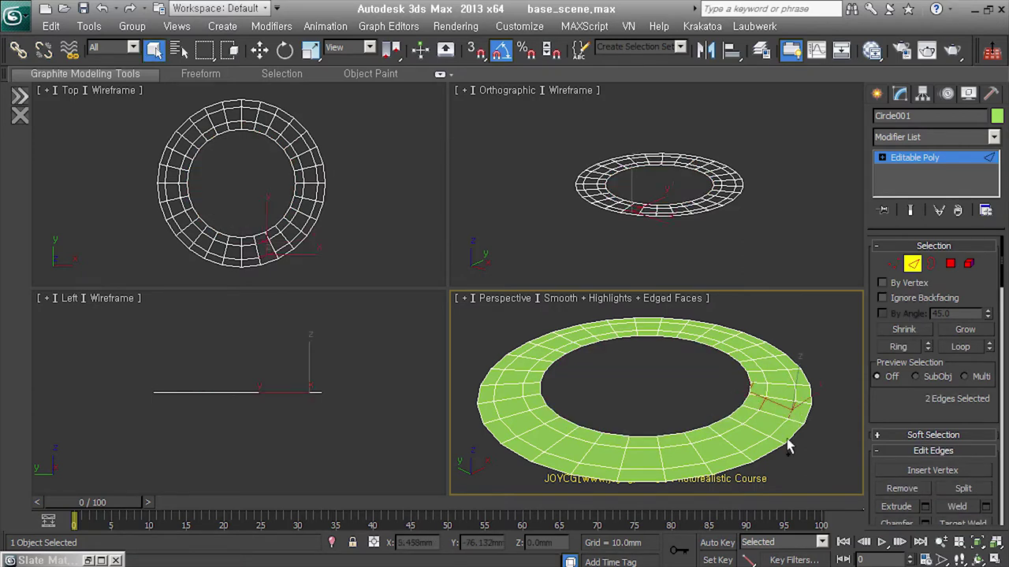
middle_drag(791, 435, 765, 439)
key(alt+l)
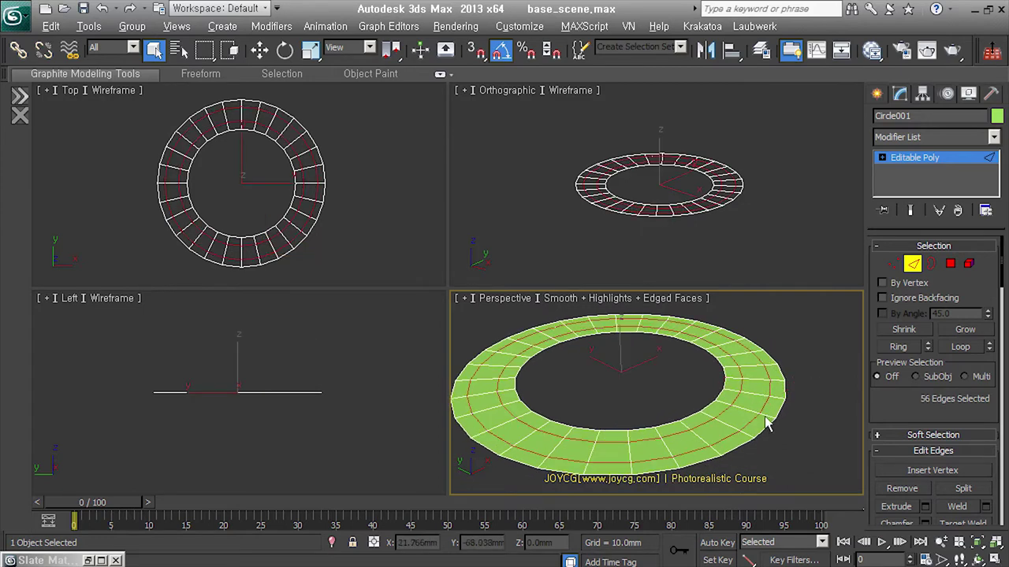
right_click(766, 404)
click(739, 404)
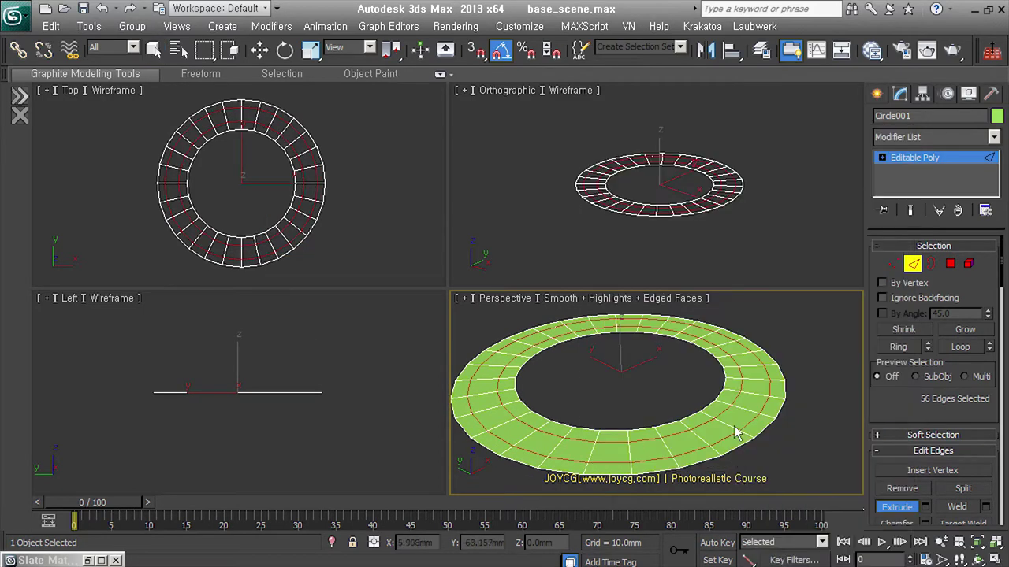
mouse_move(740, 432)
mouse_down()
mouse_move(751, 442)
mouse_move(747, 434)
mouse_up()
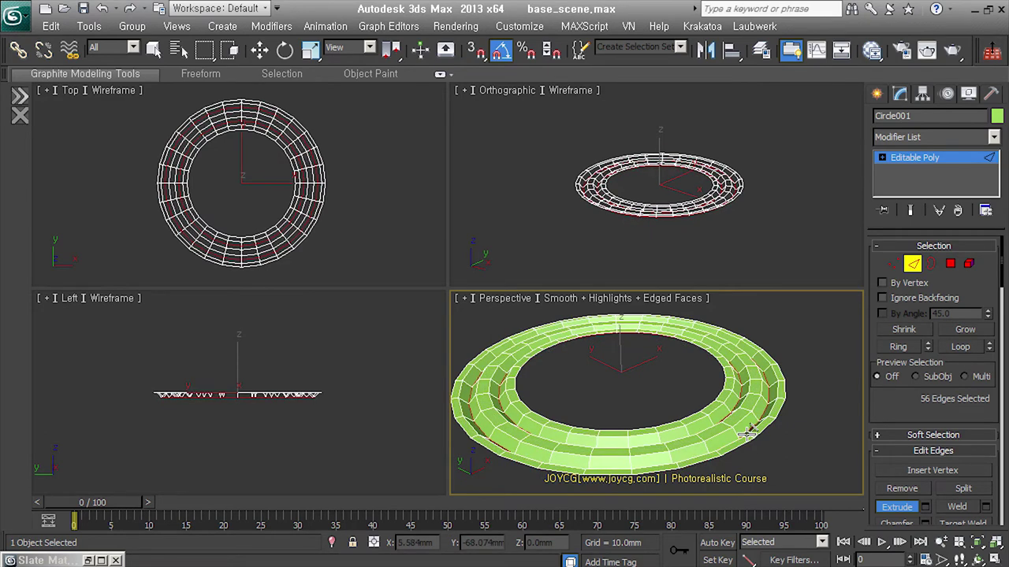
- Select the inner and outer border rims, move them downward, and return to object level
click(931, 263)
key(ctrl+a)
right_click(641, 334)
click(648, 342)
drag(635, 349, 635, 362)
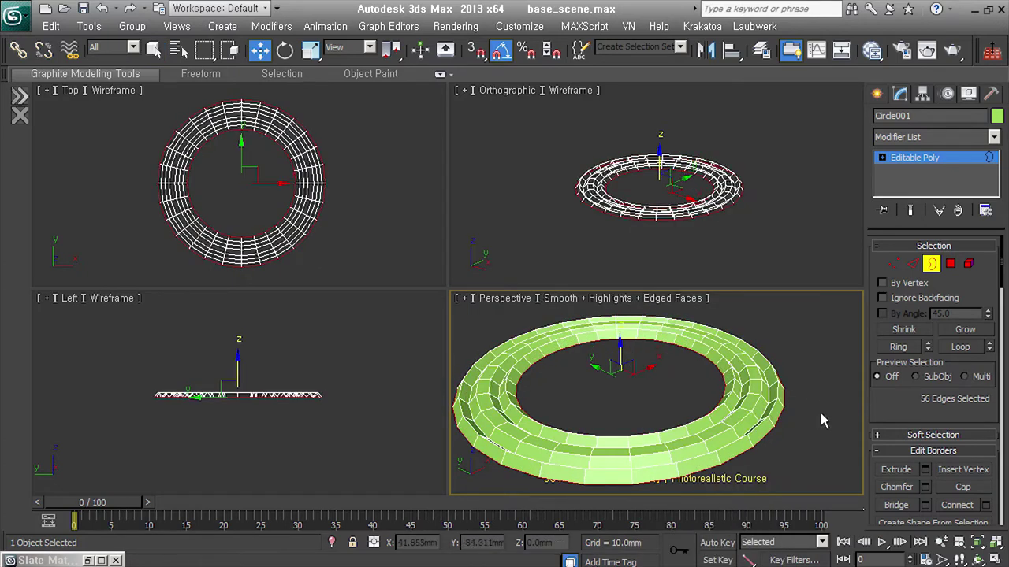
middle_drag(821, 420, 815, 434)
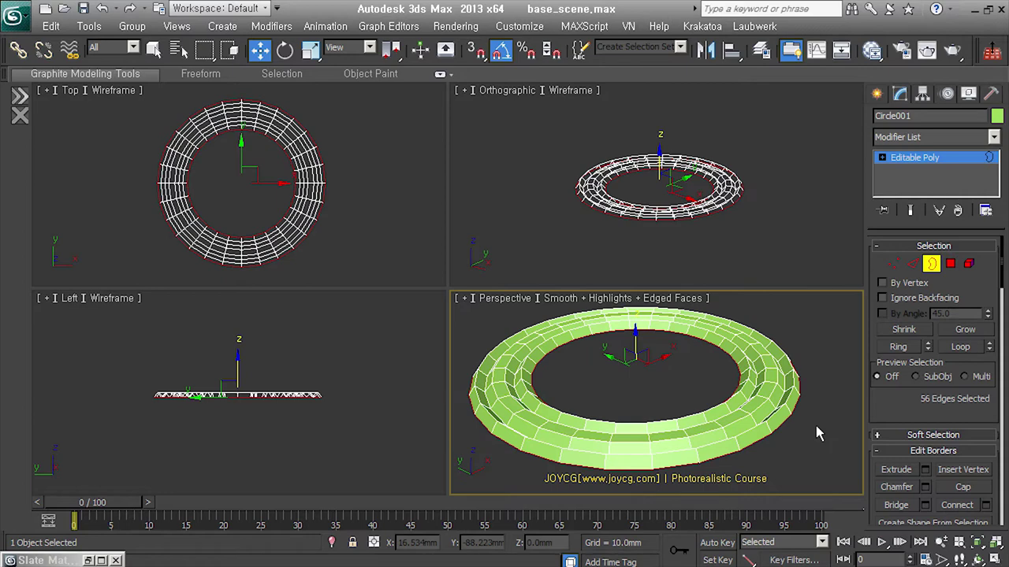
key(3)
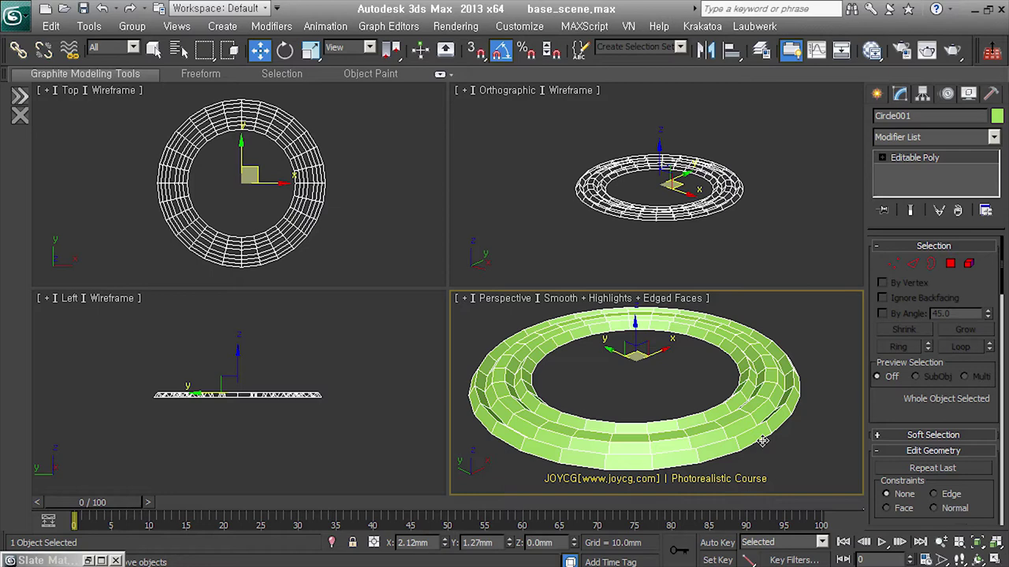
scroll(762, 442, up, 2)
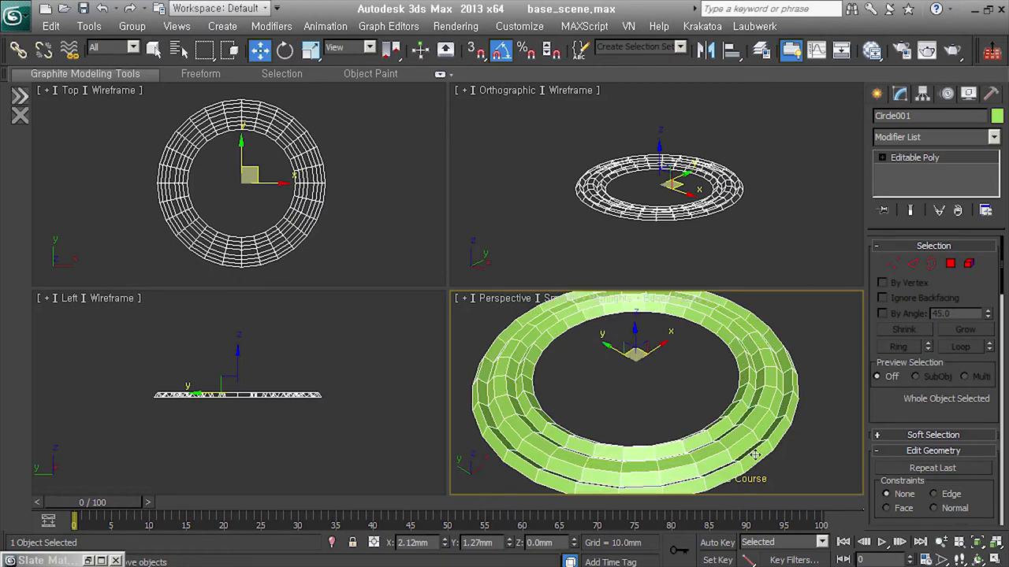
middle_drag(792, 439, 787, 442)
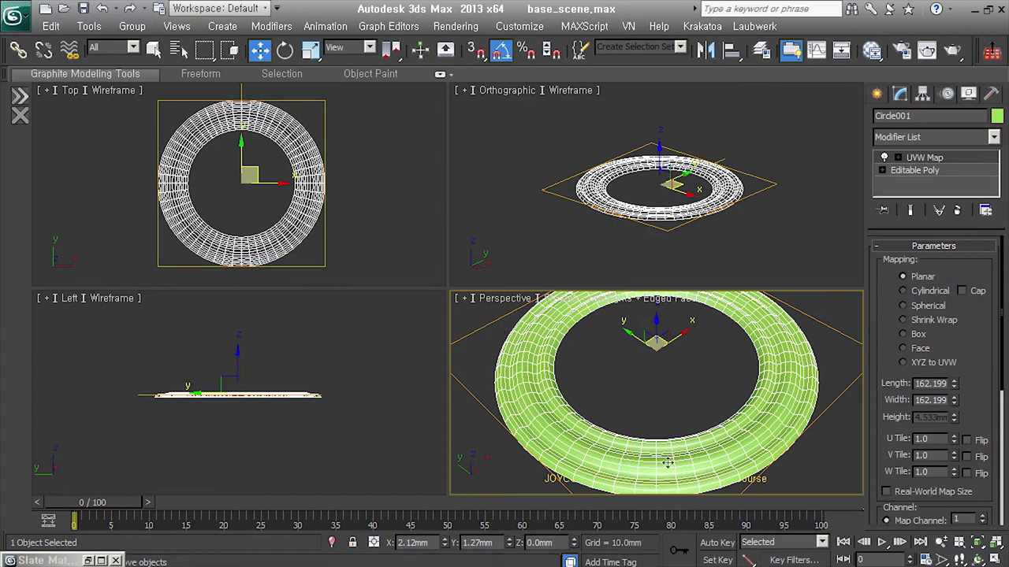
- Add the joycg_Chacker material tree to the Slate Material Editor, then minimize it
key(m)
middle_drag(230, 194, 214, 352)
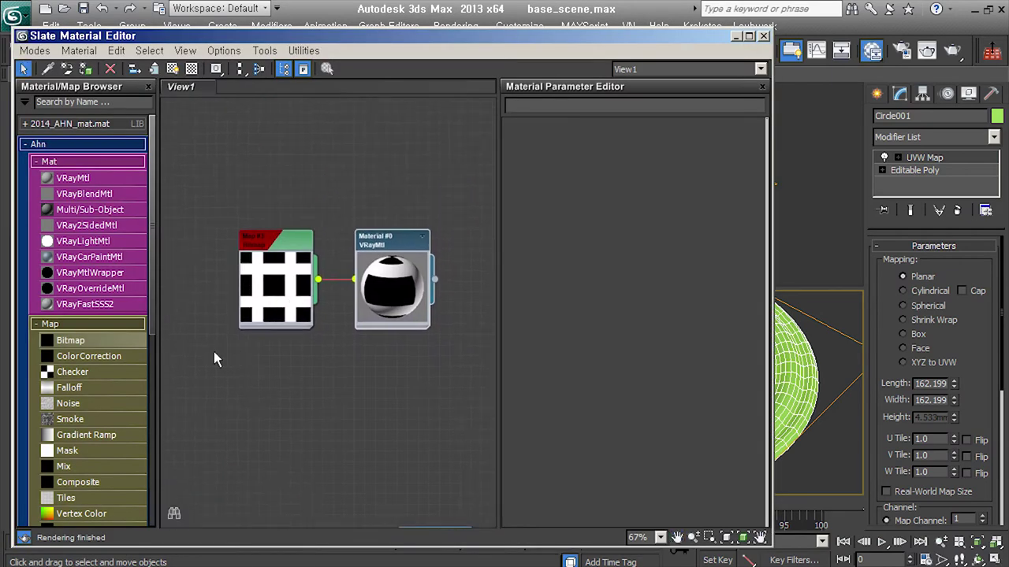
click(96, 323)
click(73, 229)
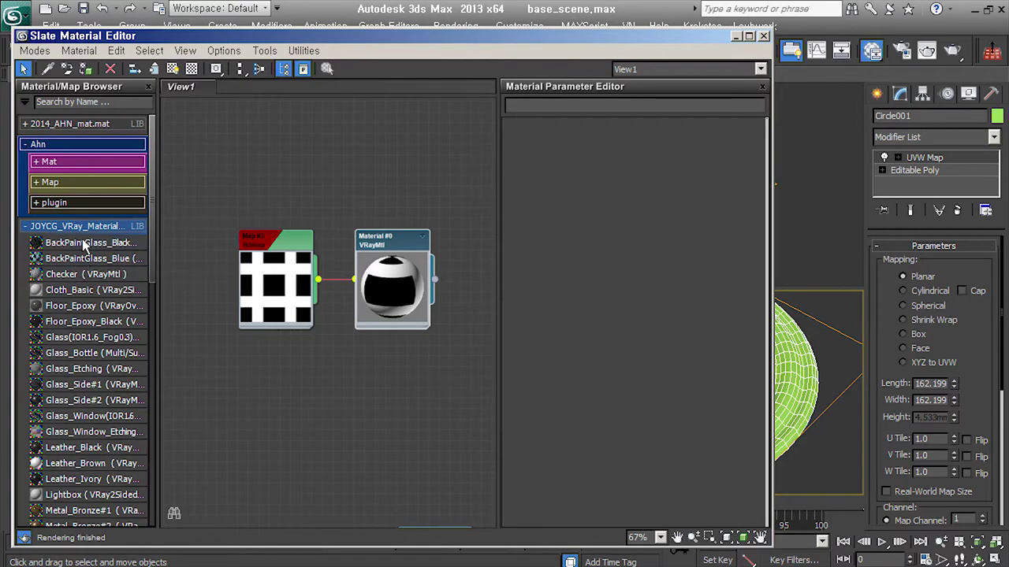
click(74, 227)
click(79, 245)
click(75, 267)
drag(75, 284, 434, 426)
middle_drag(434, 426, 392, 296)
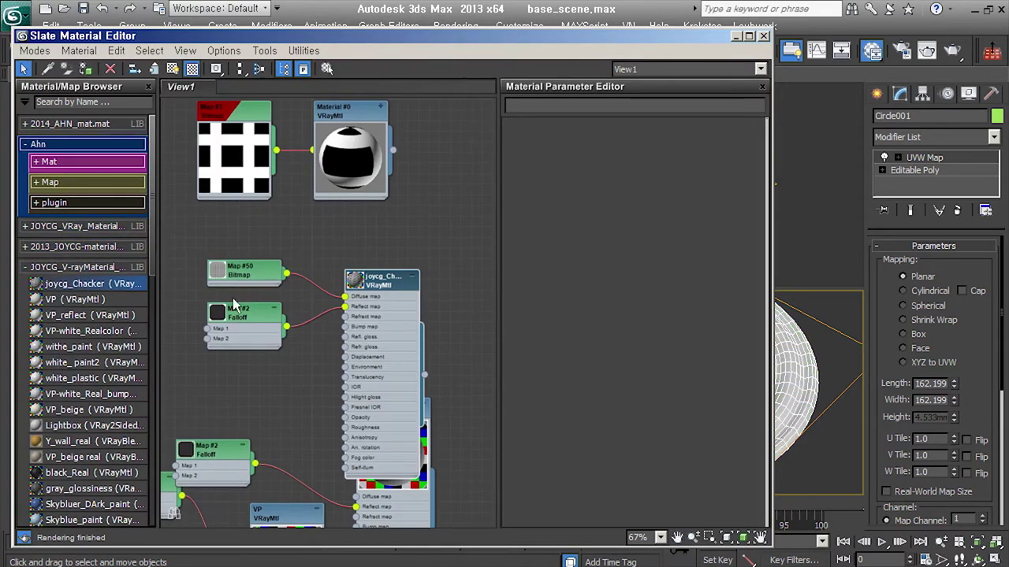
click(735, 36)
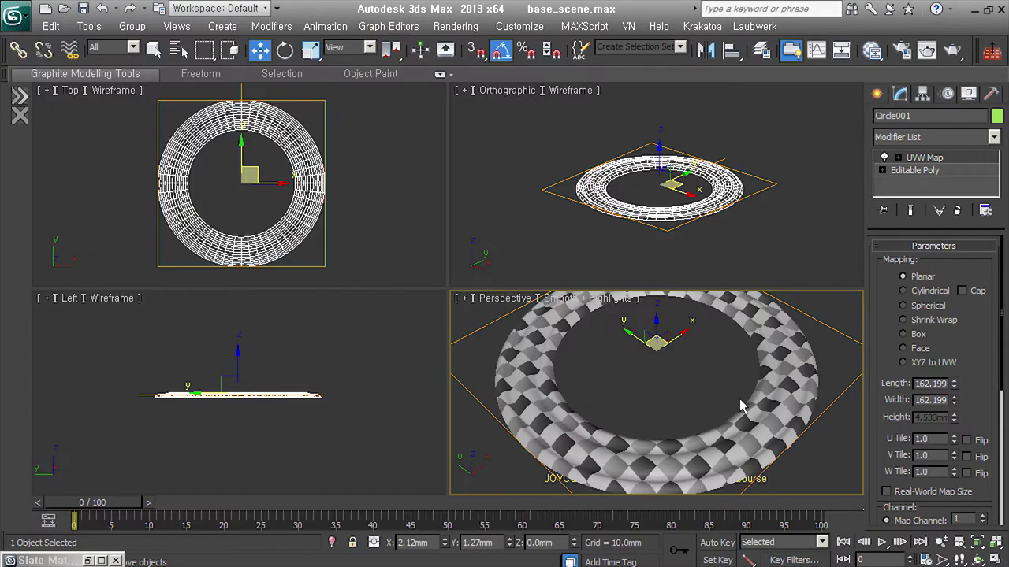
- Enlarge the Perspective viewport and switch the ring's UVW Map to Cylindrical
mouse_move(621, 431)
alt+middle_down()
mouse_move(629, 382)
mouse_move(627, 421)
alt+middle_up()
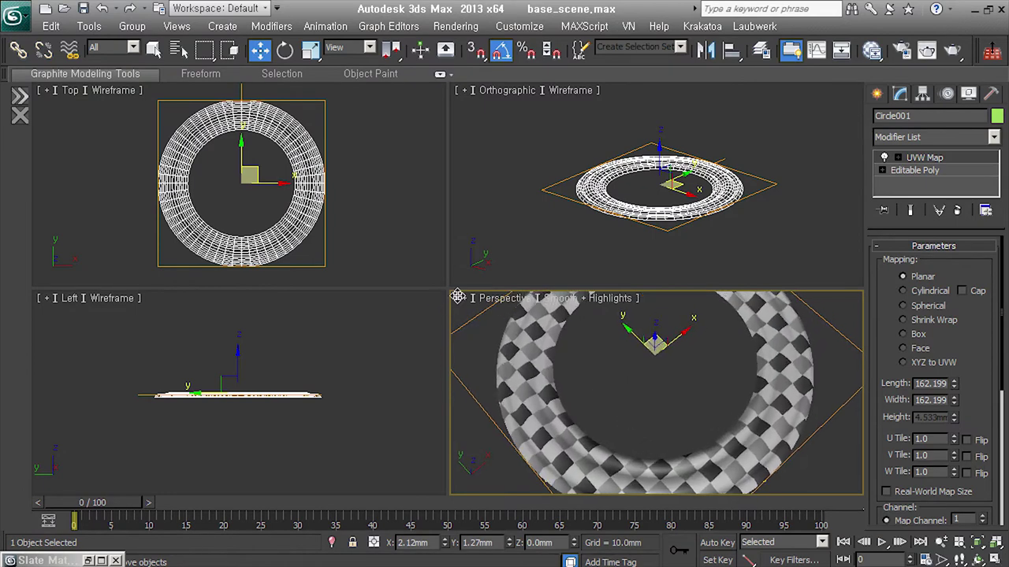
drag(457, 296, 444, 186)
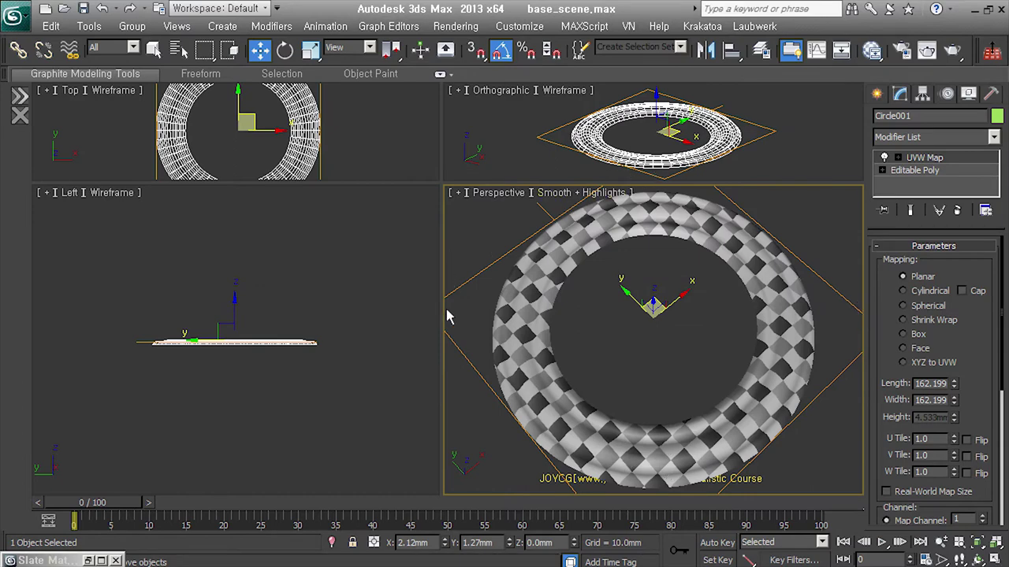
click(933, 294)
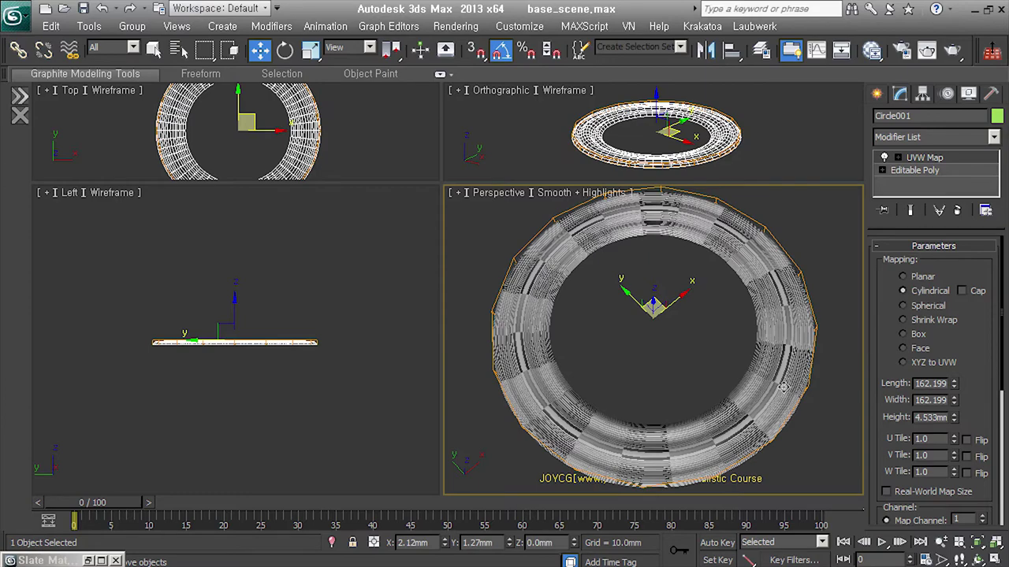
mouse_move(783, 386)
alt+middle_down()
mouse_move(797, 297)
mouse_move(769, 379)
mouse_move(775, 419)
alt+middle_up()
scroll(830, 287, up, 3)
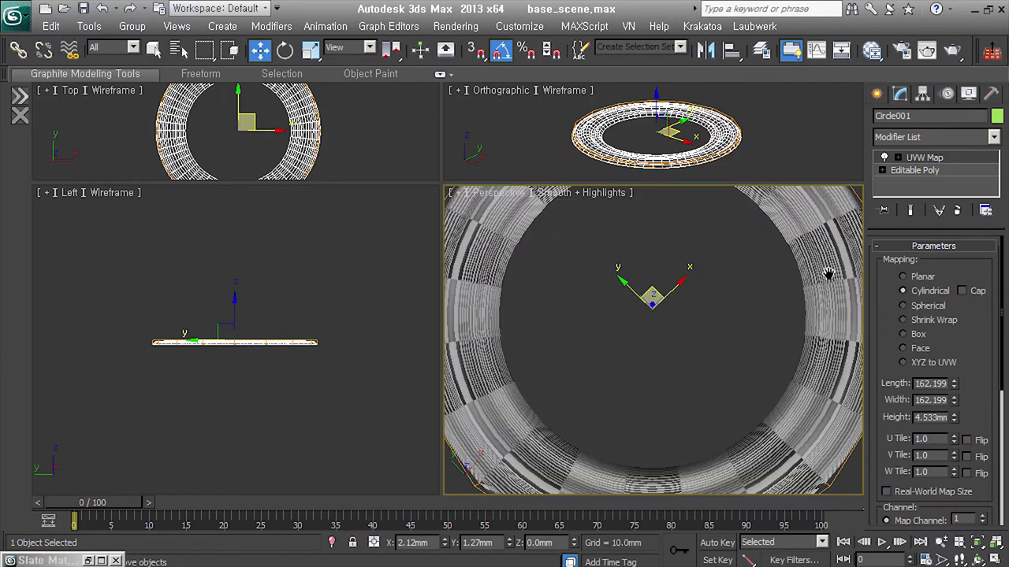
scroll(713, 319, up, 2)
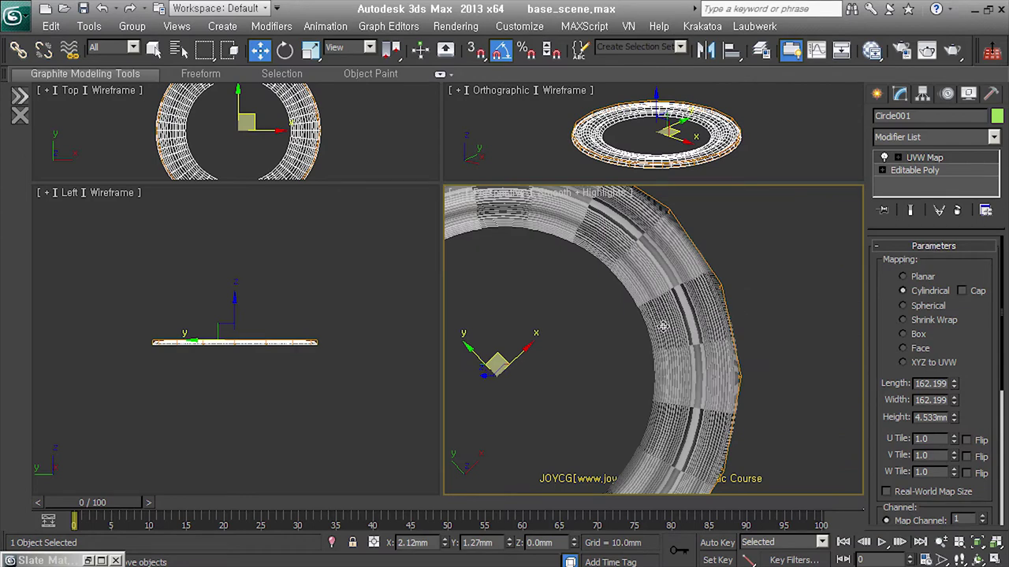
scroll(674, 326, up, 2)
scroll(676, 326, up, 1)
scroll(788, 326, down, 3)
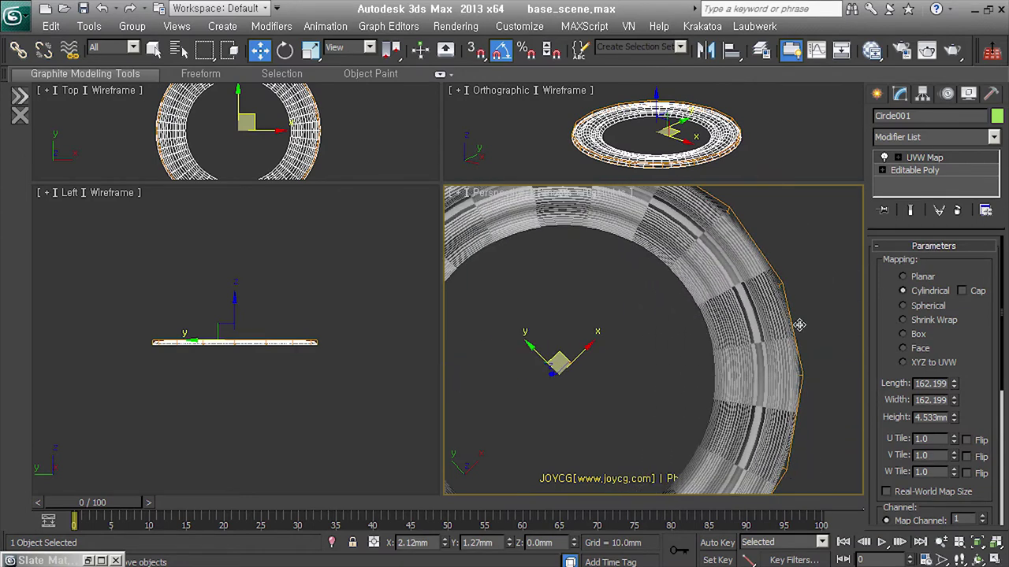
- Enable Cap on the cylindrical mapping, then try Spherical projection
click(962, 290)
scroll(654, 398, down, 3)
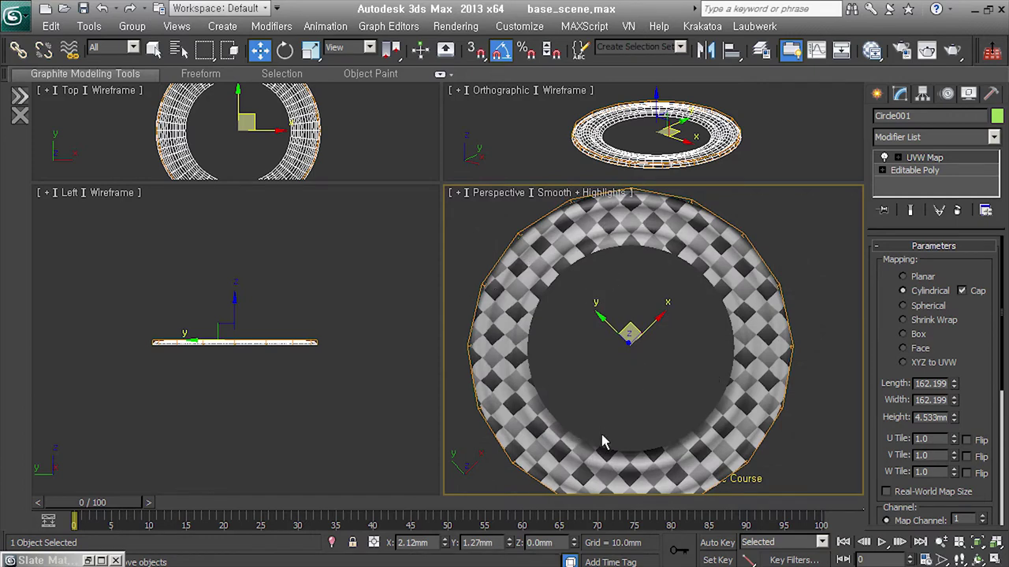
mouse_move(676, 471)
alt+middle_down()
mouse_move(719, 381)
mouse_move(733, 475)
alt+middle_up()
click(917, 306)
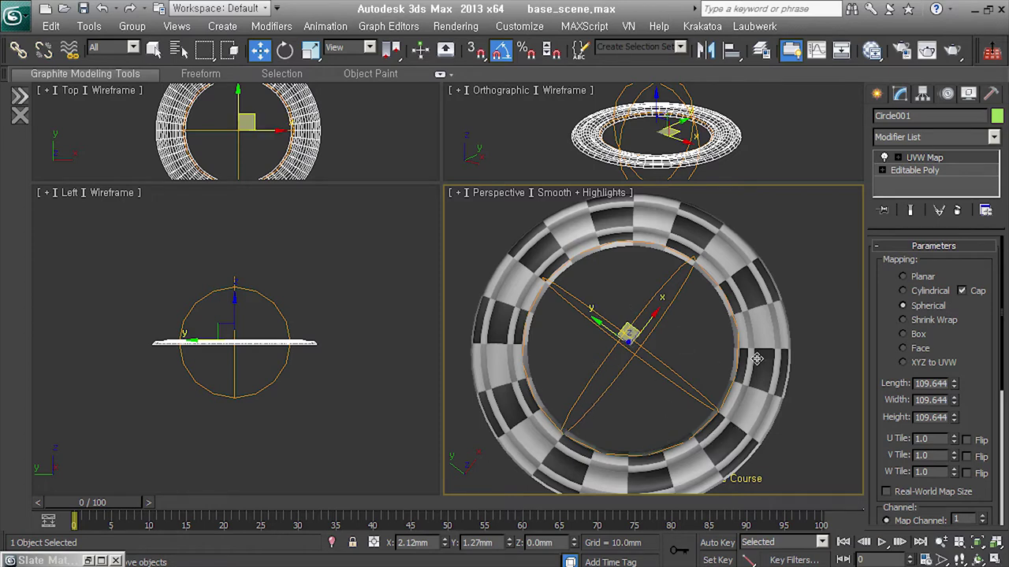
- Try Shrink Wrap, Box and Face projections on the ring's UVW Map
click(930, 321)
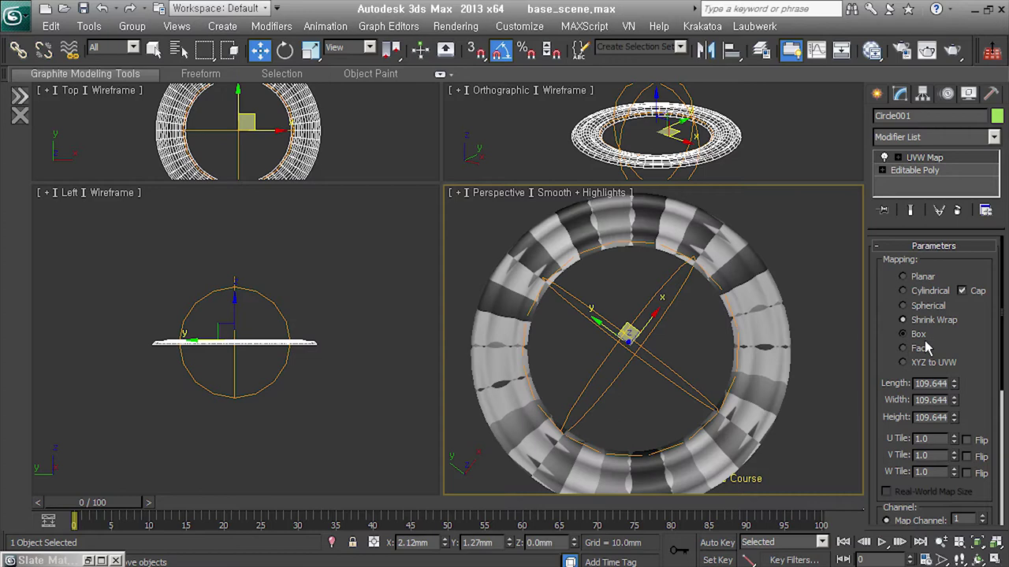
click(926, 344)
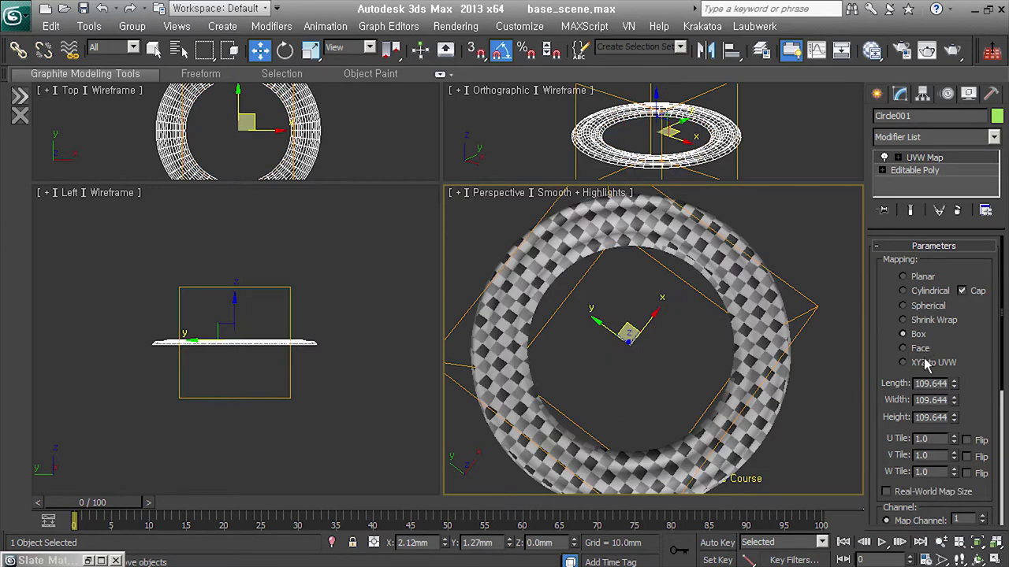
alt+middle_drag(803, 394, 784, 379)
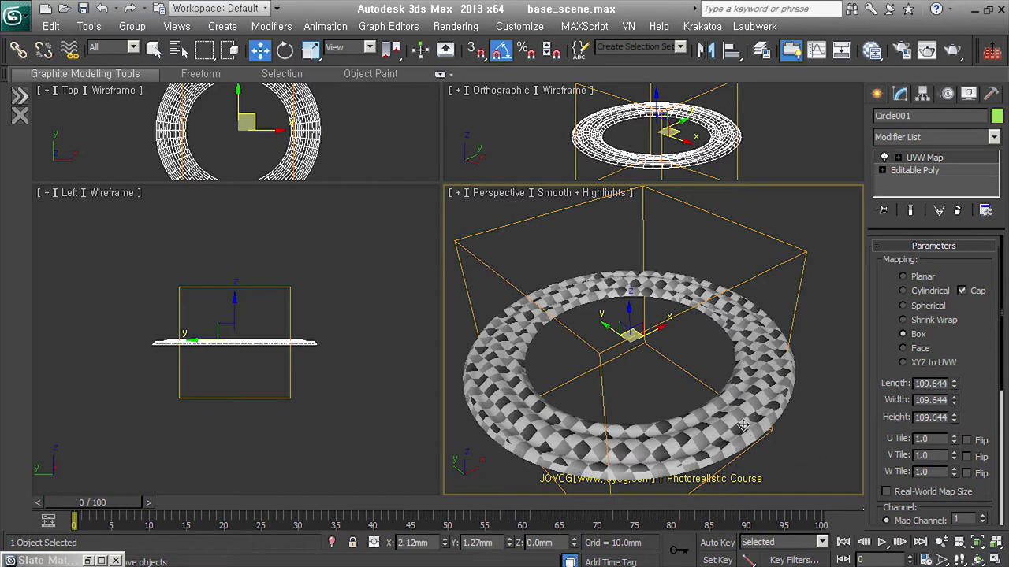
click(916, 348)
alt+middle_drag(804, 386, 796, 415)
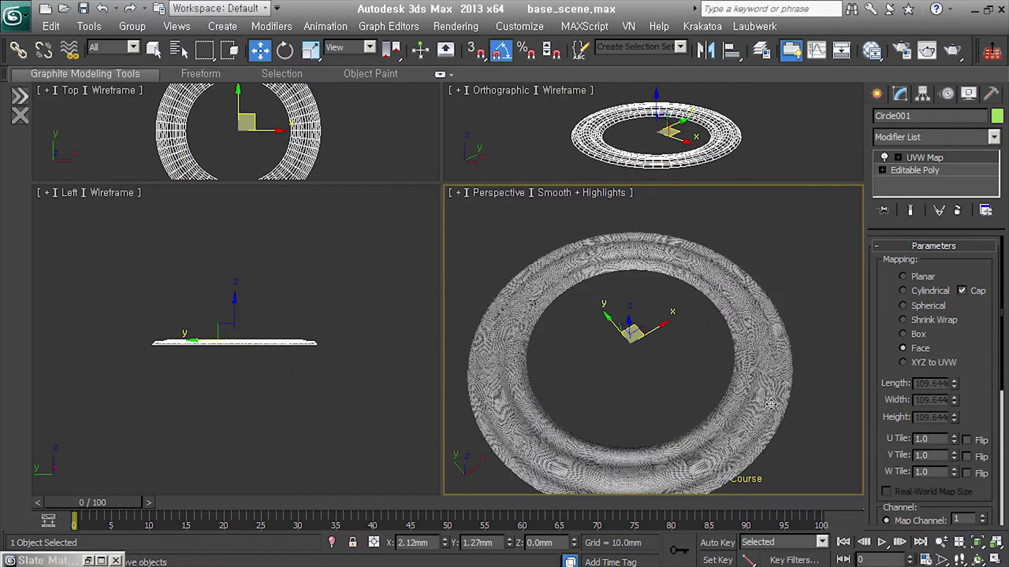
- Remove the UVW Map modifier and show edged faces with F4
click(957, 211)
mouse_move(701, 342)
middle_down()
mouse_move(764, 416)
mouse_move(751, 436)
middle_up()
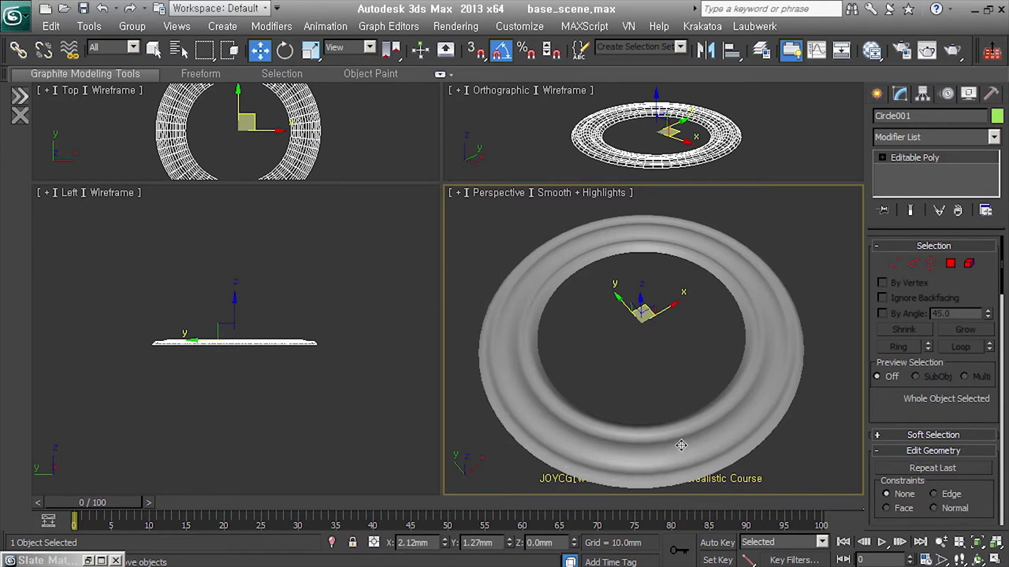
key(F4)
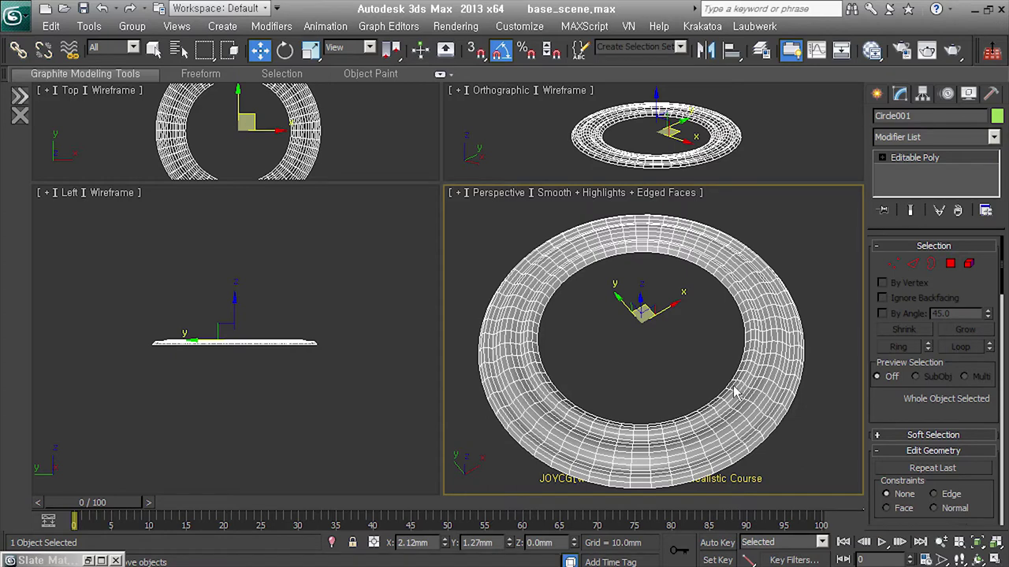
- Add Unwrap UVW to the ring, turn off Map Seams, and enter Edge level
key(alt+u)
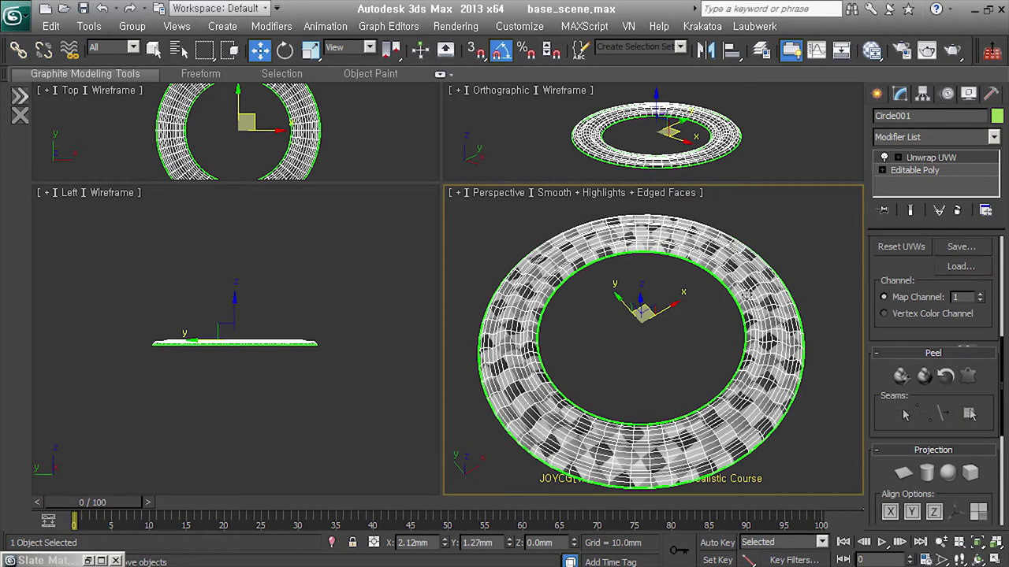
drag(885, 490, 899, 222)
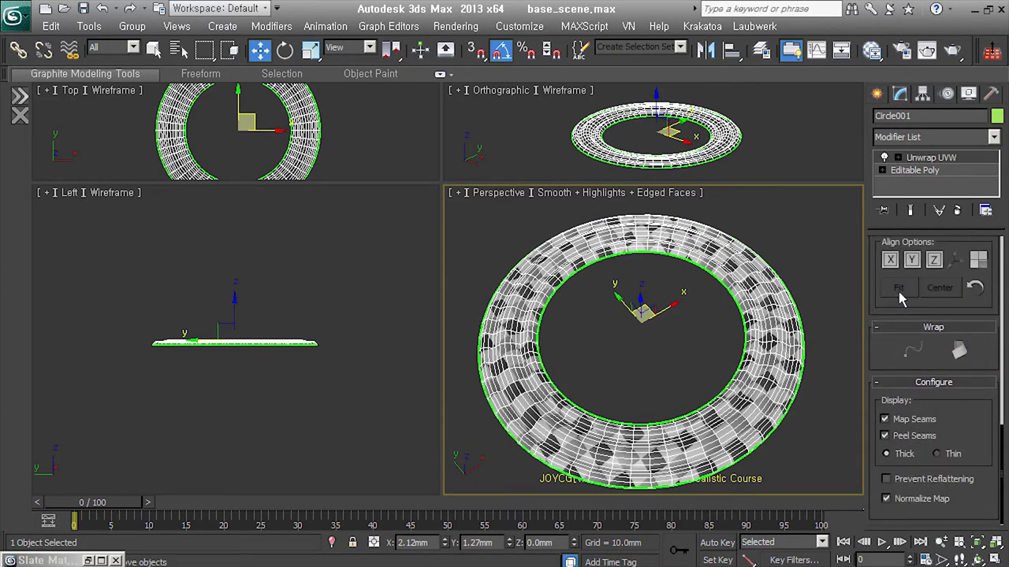
click(902, 429)
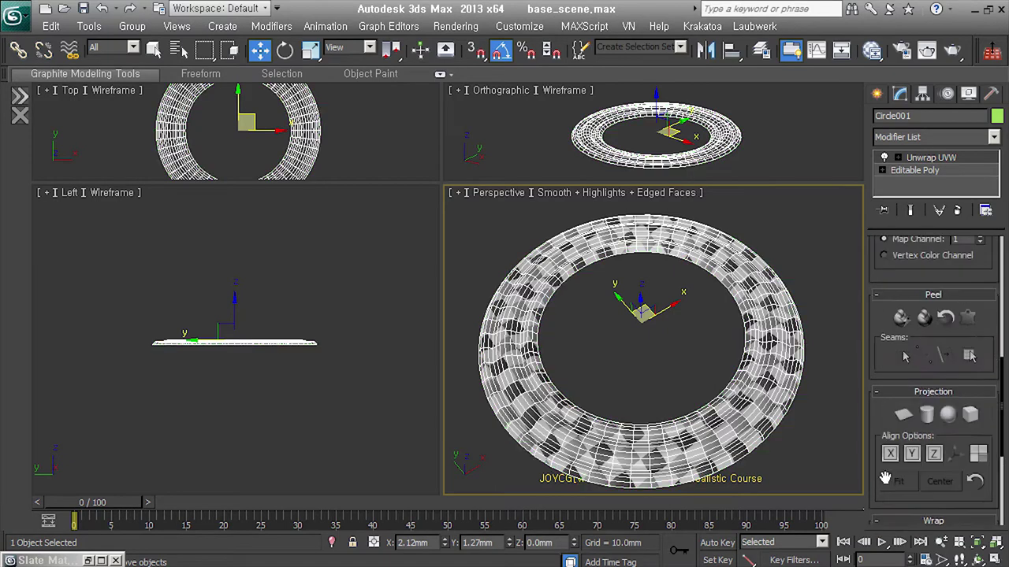
scroll(891, 300, up, 5)
click(897, 157)
click(923, 182)
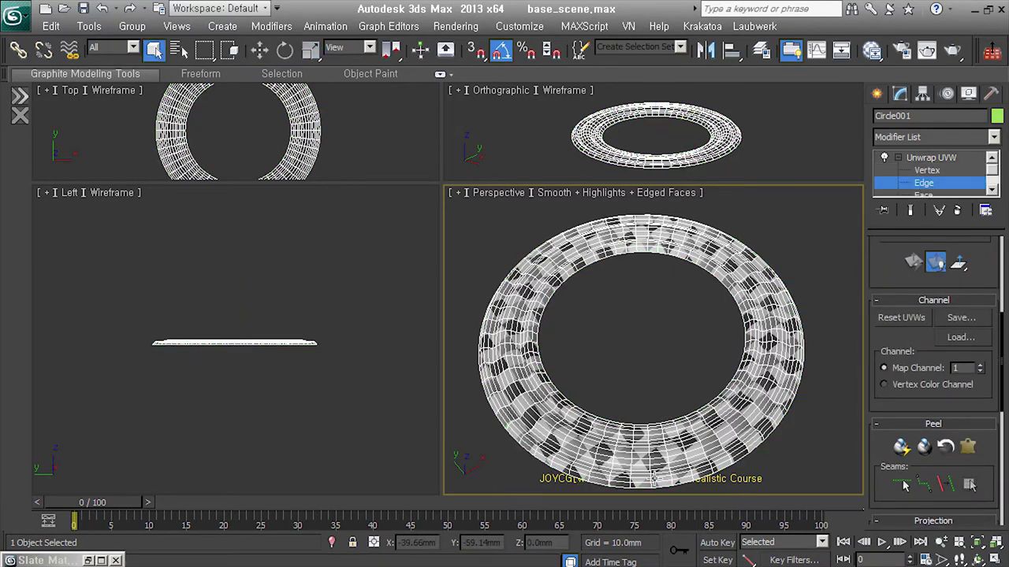
- Select one edge across the ring, grow it to a loop, and convert it to a seam
scroll(653, 473, up, 4)
click(655, 367)
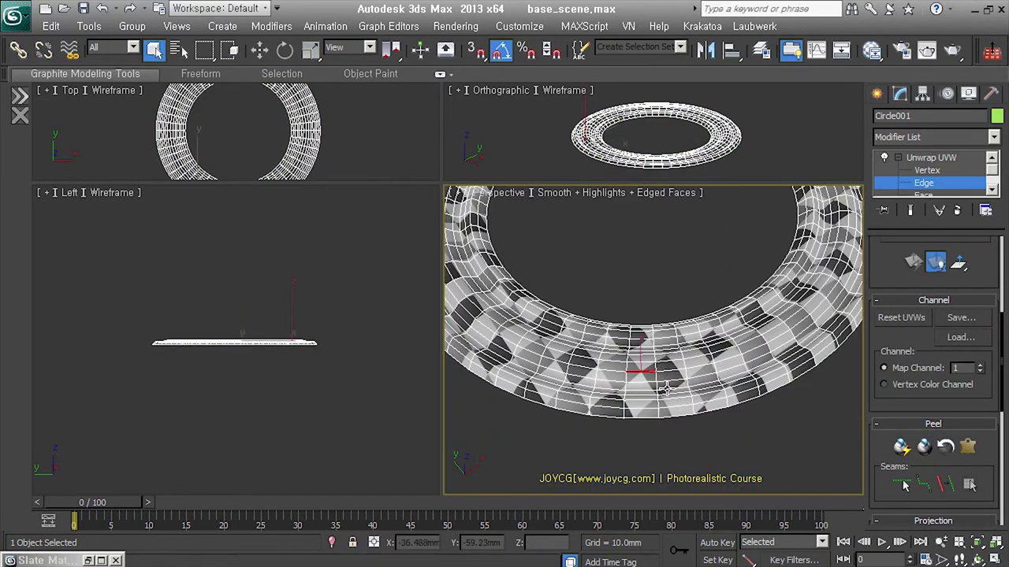
scroll(905, 485, up, 5)
click(957, 303)
scroll(889, 492, down, 6)
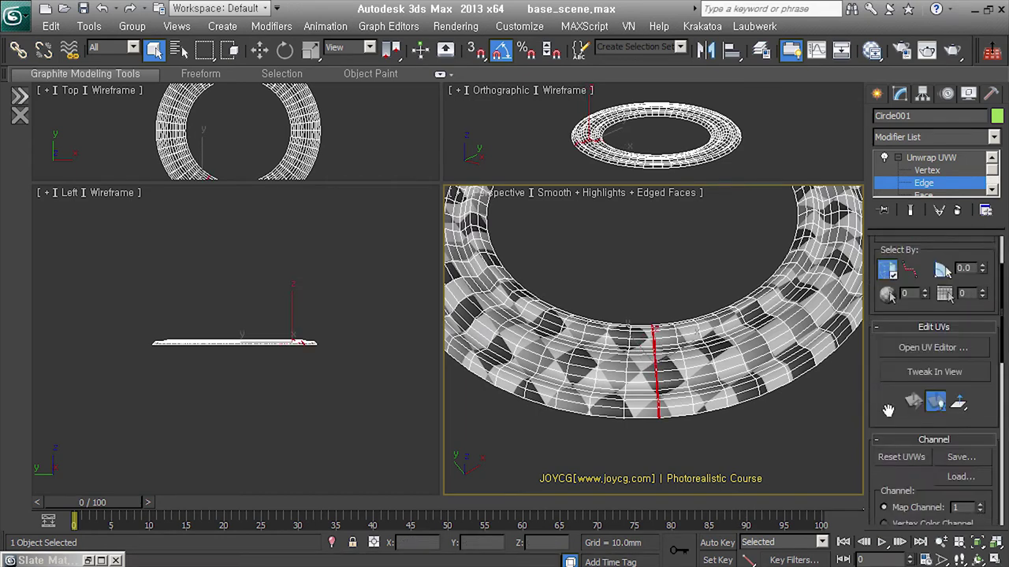
click(945, 364)
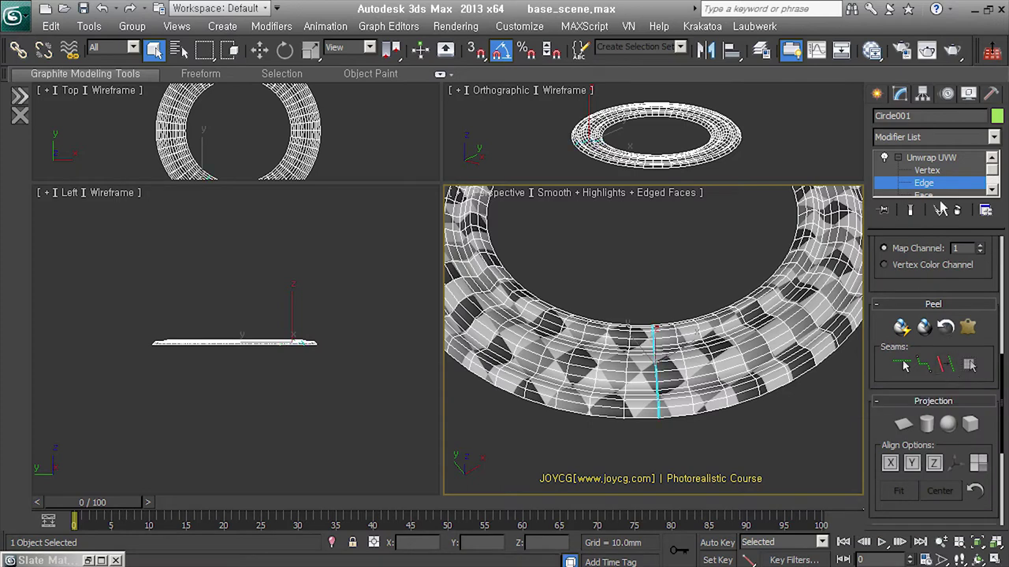
- Select all the ring's faces at Face level and open Pelt Map
click(923, 194)
click(970, 364)
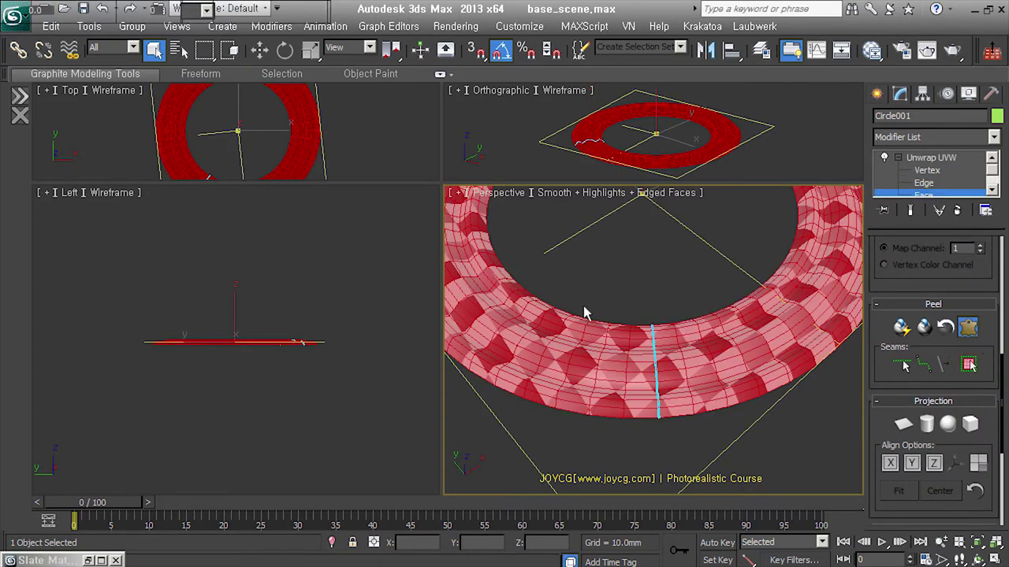
click(968, 328)
- Run the pelt simulation twice, then relax the unfolded UV mesh
click(505, 135)
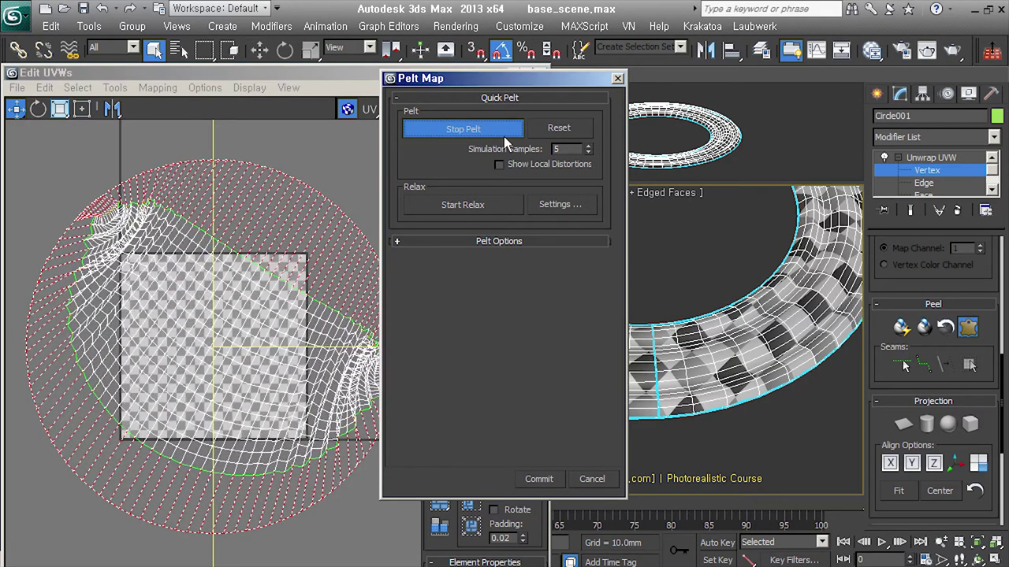
drag(507, 86, 657, 95)
click(323, 414)
scroll(260, 351, down, 3)
click(614, 136)
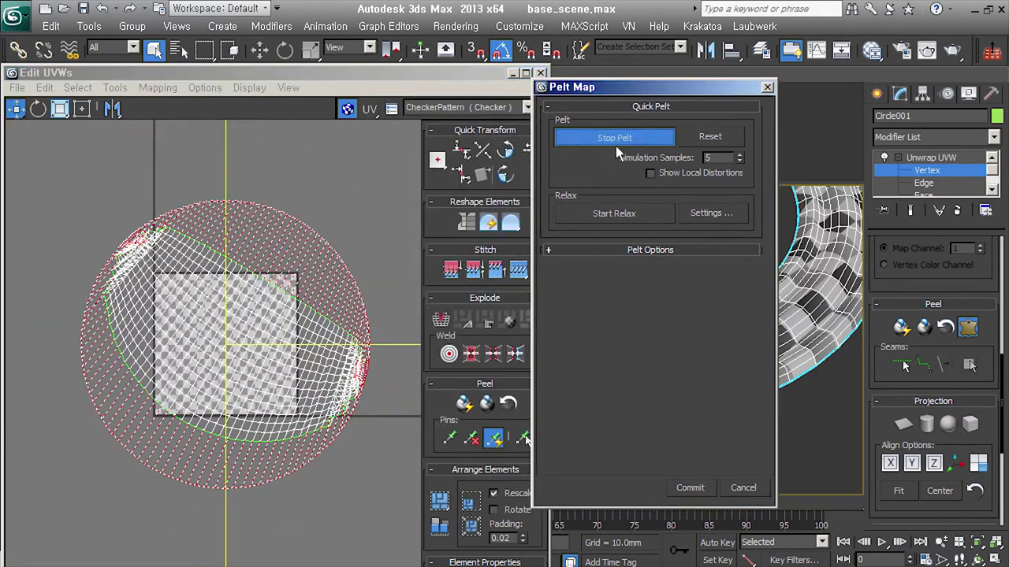
click(384, 388)
click(630, 221)
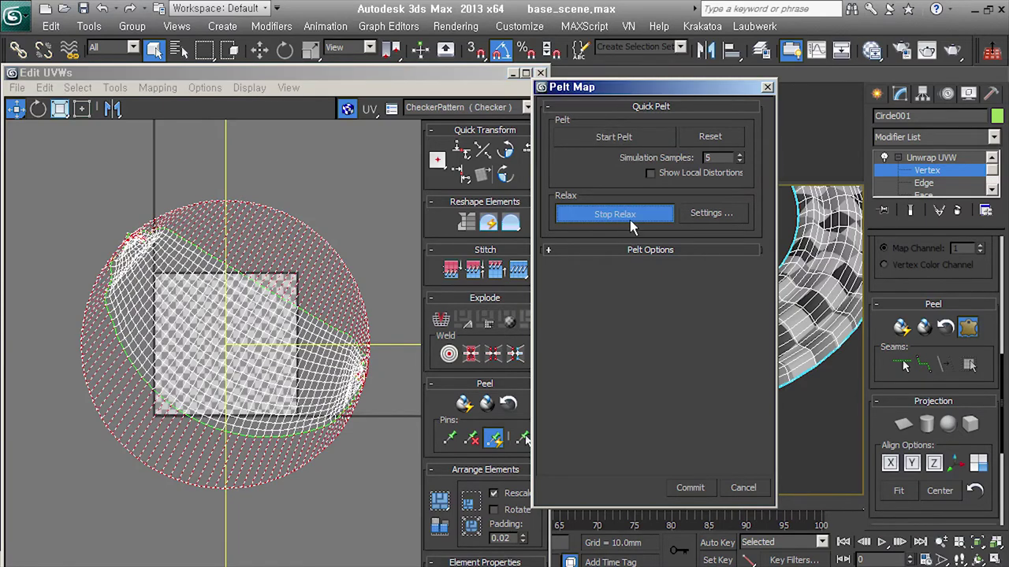
- Select the stretcher, scale it far beyond the island with Freeform Mode, and restart the pelt
click(642, 250)
click(622, 359)
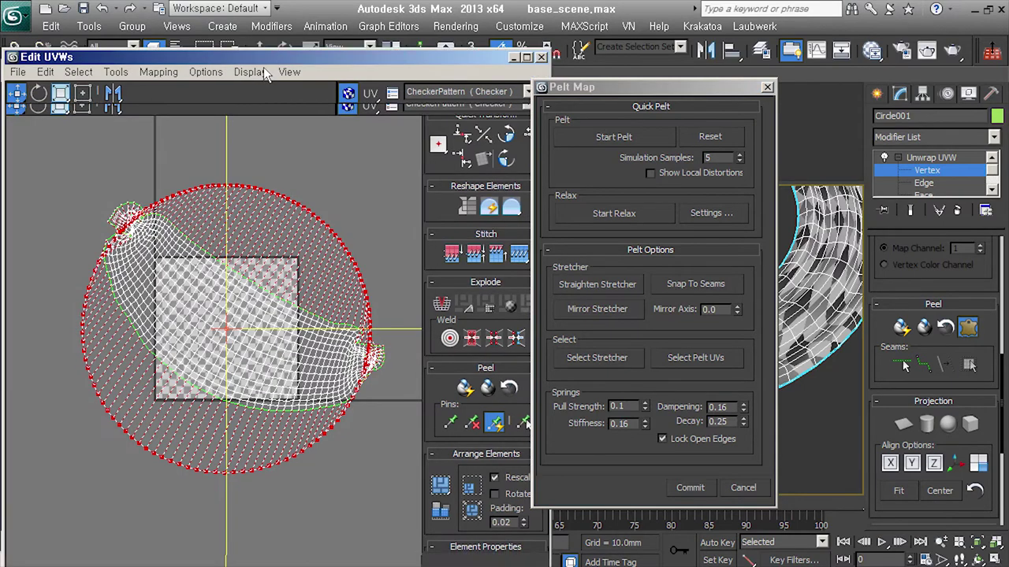
drag(263, 73, 268, 22)
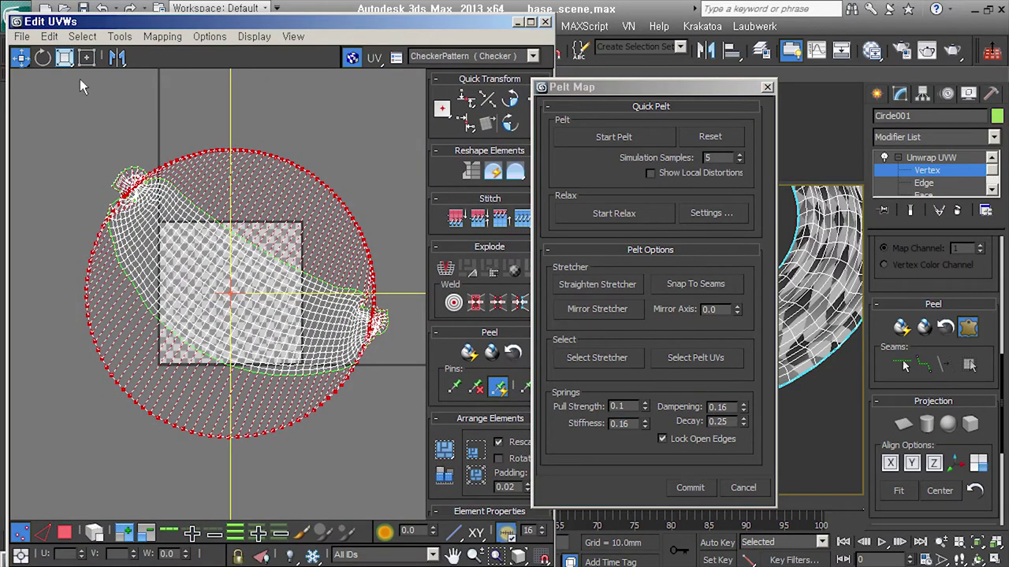
click(86, 57)
drag(385, 164, 465, 63)
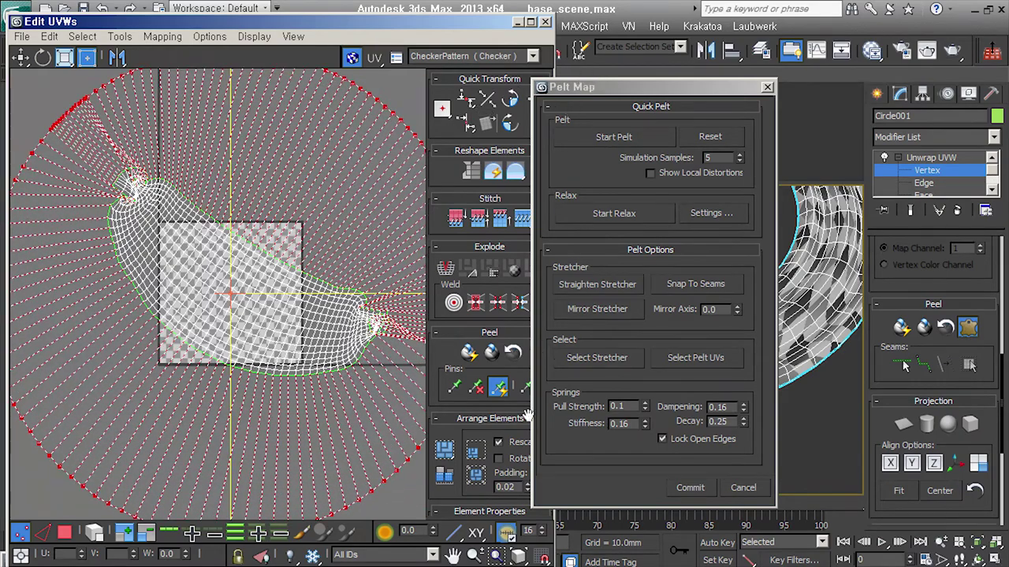
click(64, 534)
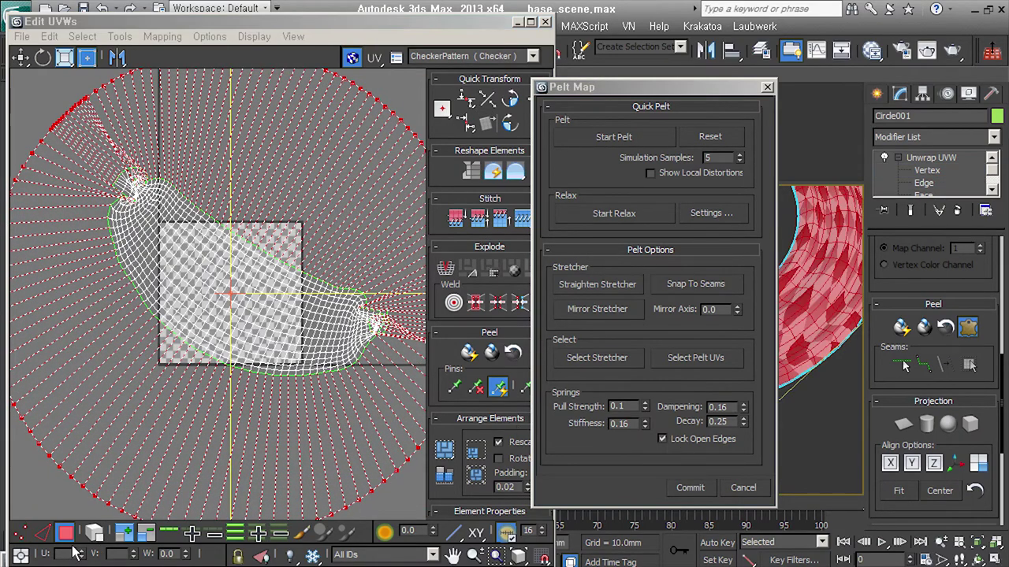
click(624, 138)
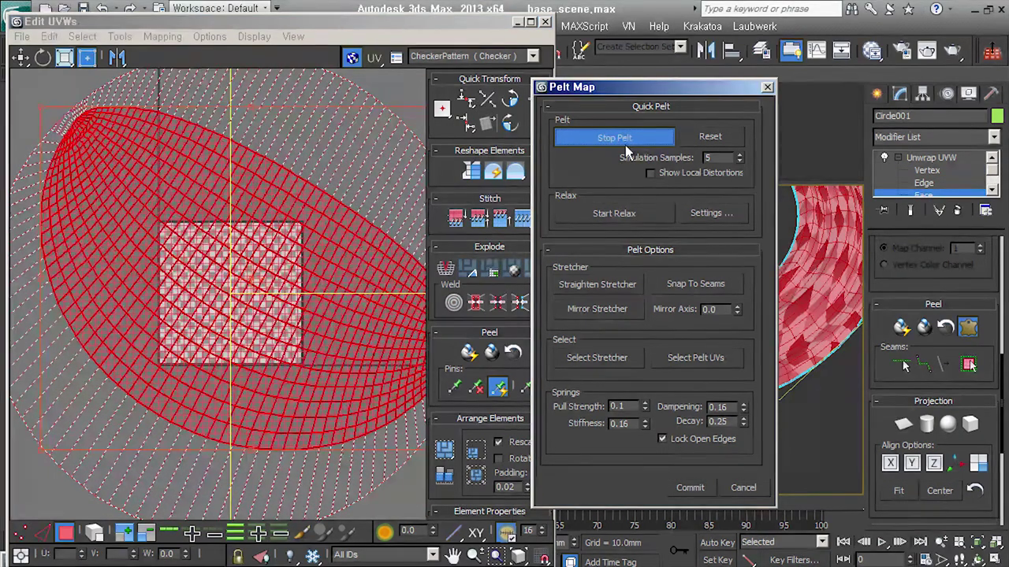
- Relax the ring's UVs By Face Angles with Amount 1.0
click(711, 212)
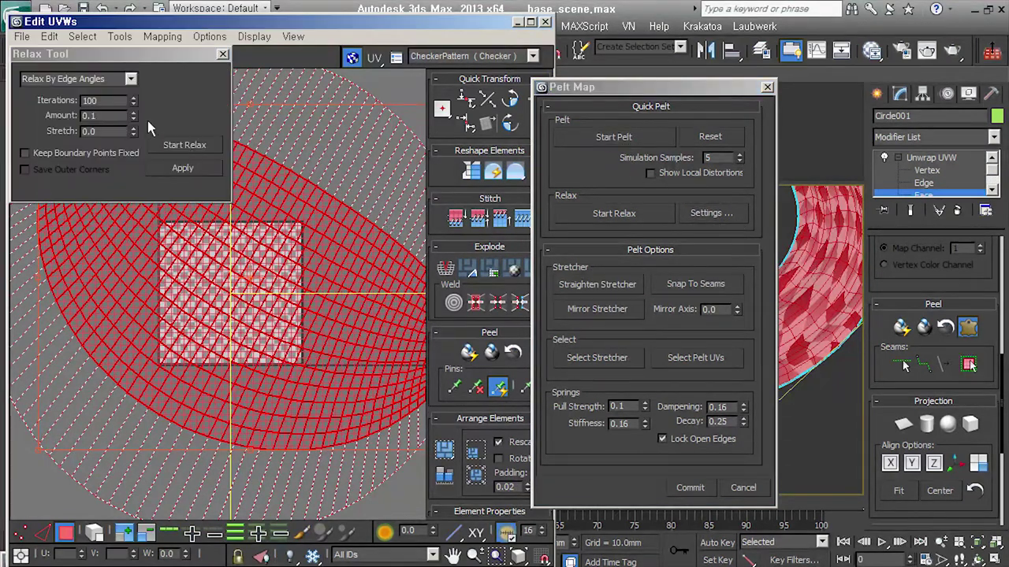
click(130, 79)
click(118, 93)
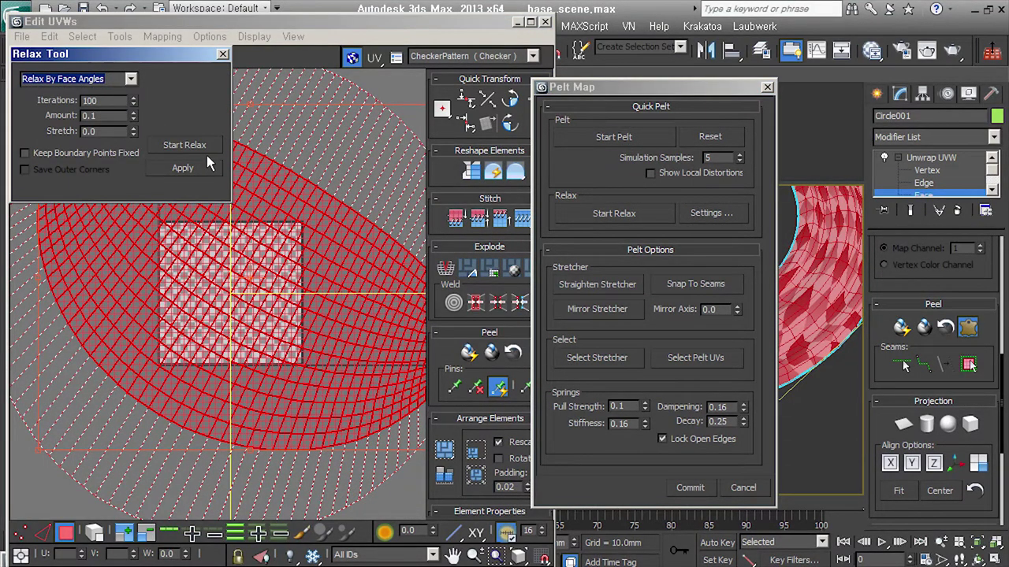
drag(133, 115, 167, 98)
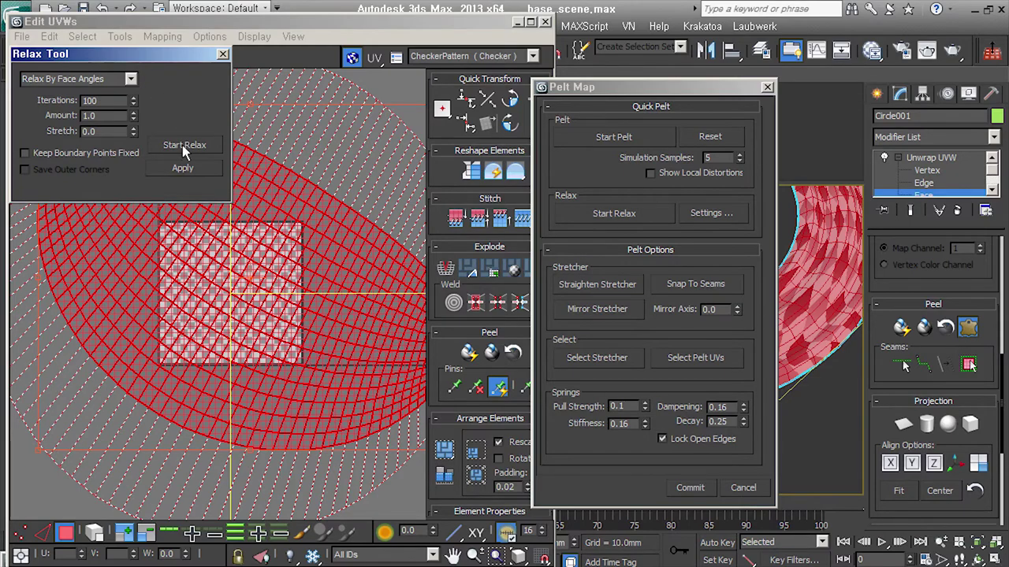
click(182, 146)
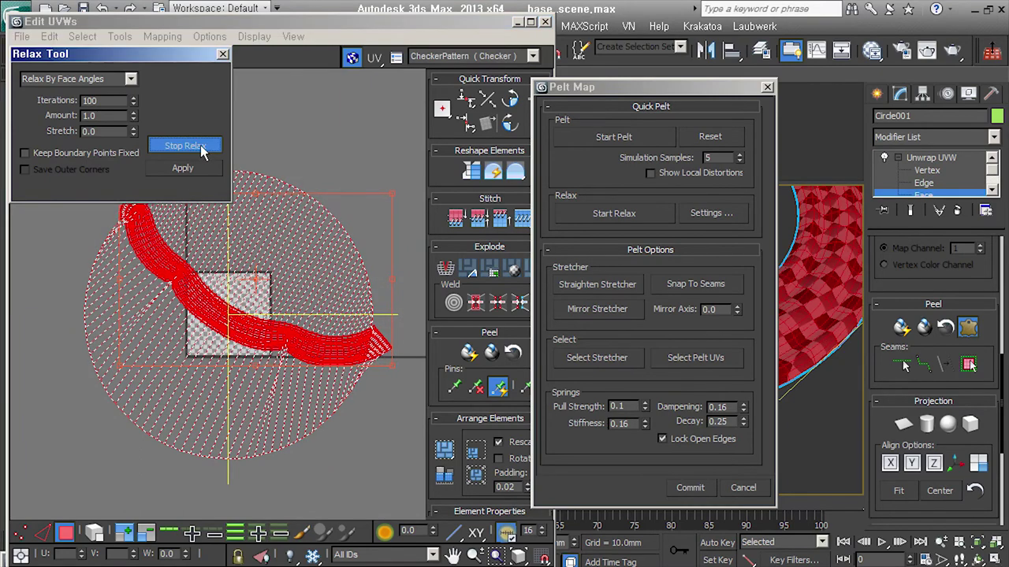
click(201, 147)
- Try relaxing by Edge Angles, then switch back to Face Angles and stop
scroll(238, 323, up, 5)
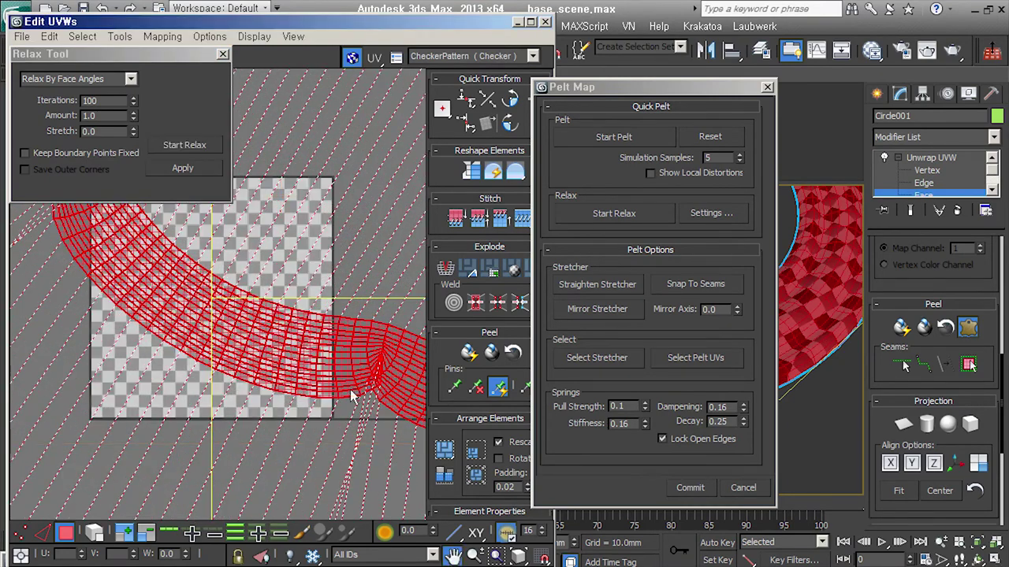
middle_drag(355, 391, 279, 369)
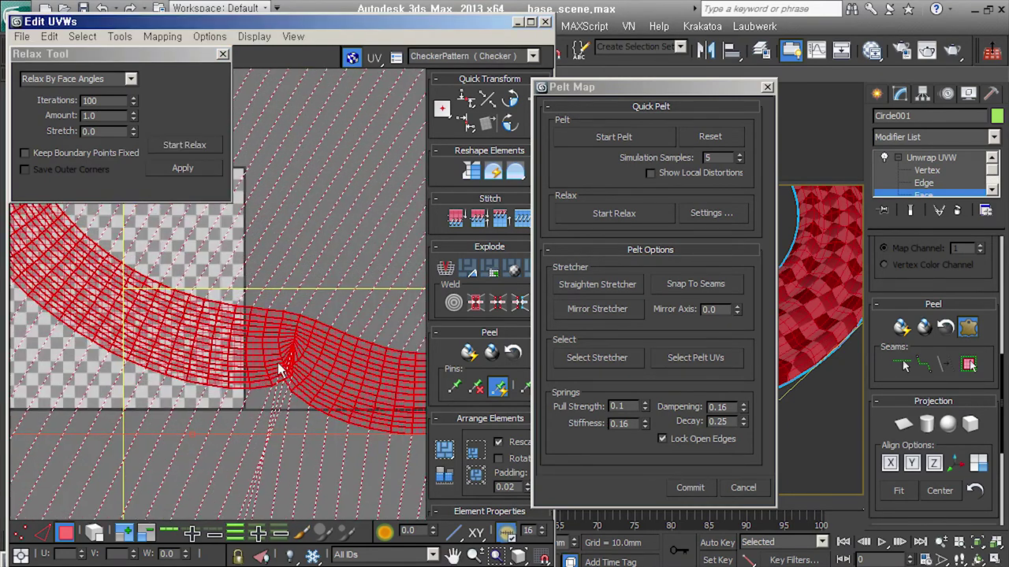
click(131, 79)
click(126, 105)
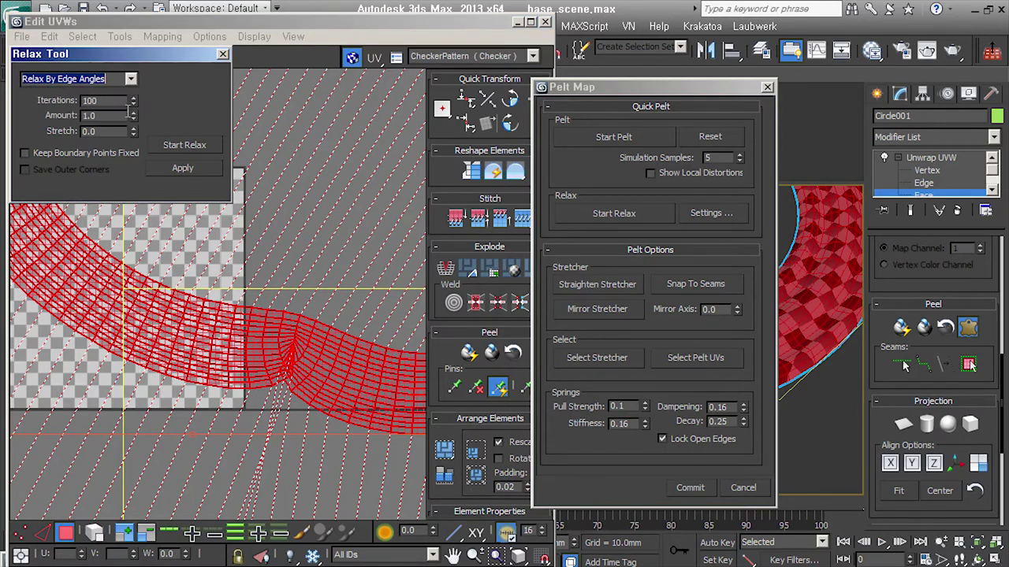
click(187, 149)
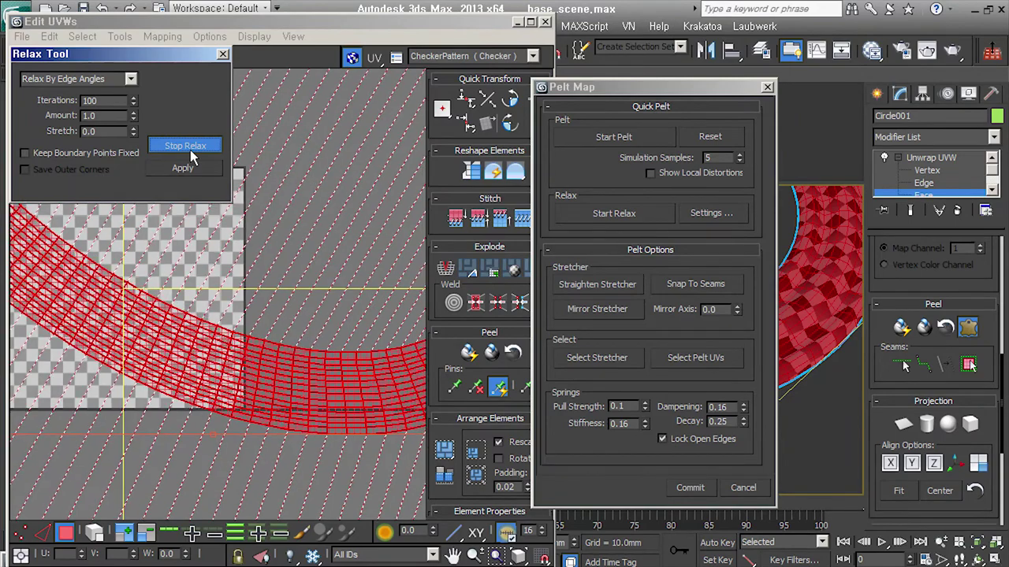
click(131, 79)
click(136, 97)
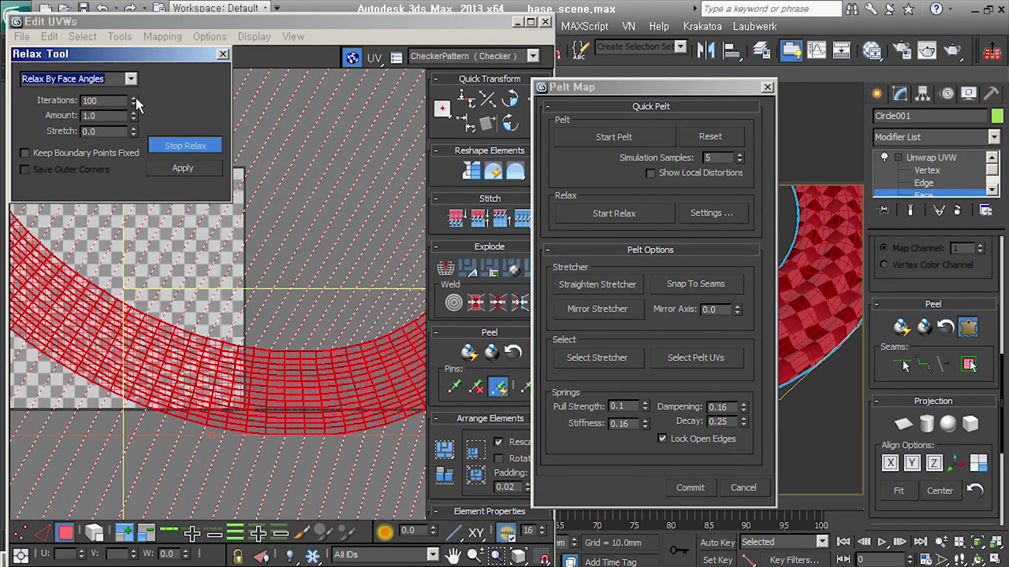
click(185, 145)
- Commit the pelt mapping, close the Relax Tool, and frame the ring
scroll(183, 315, down, 2)
scroll(183, 315, down, 2)
middle_drag(183, 315, 238, 372)
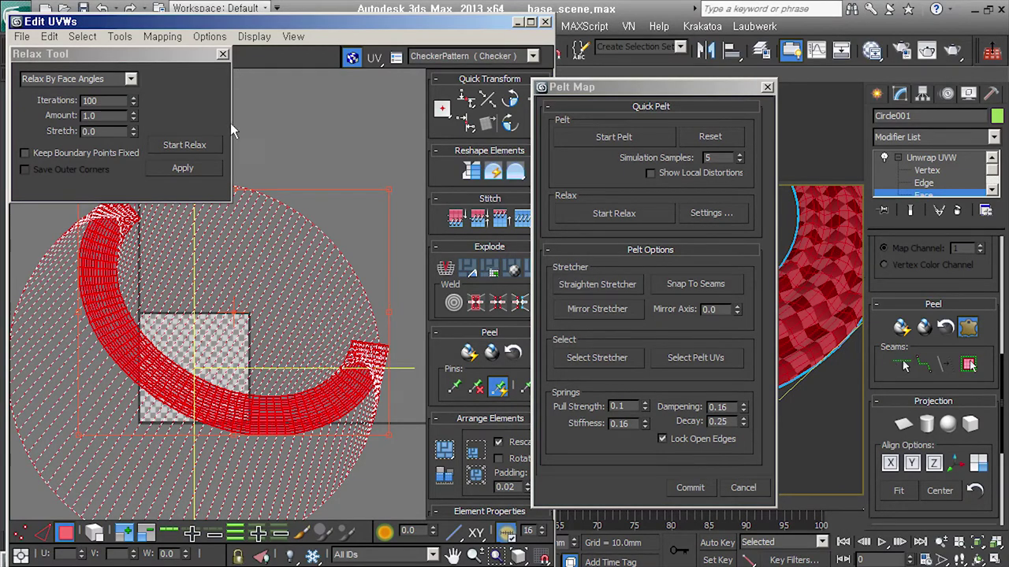
click(707, 495)
click(223, 53)
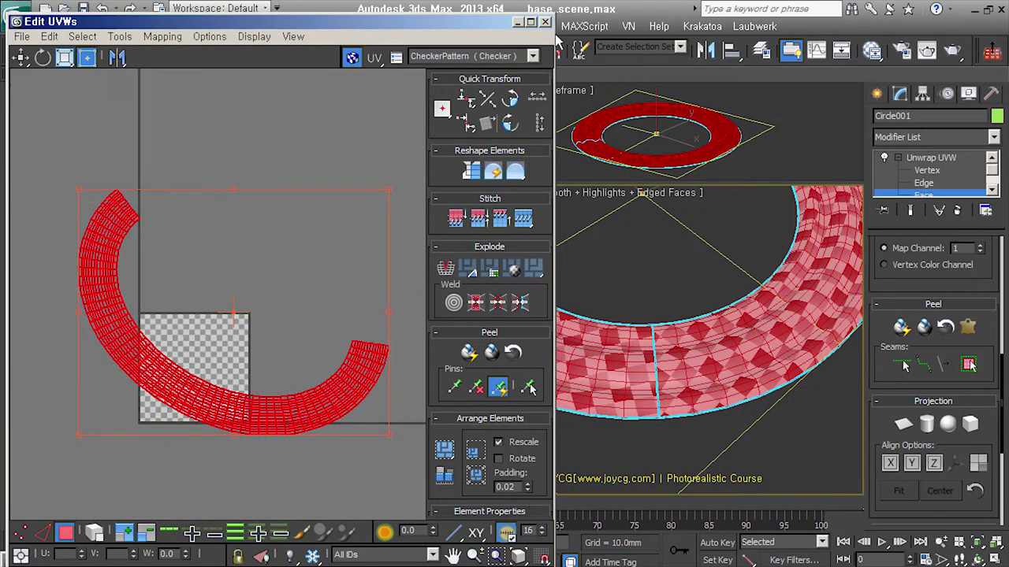
key(z)
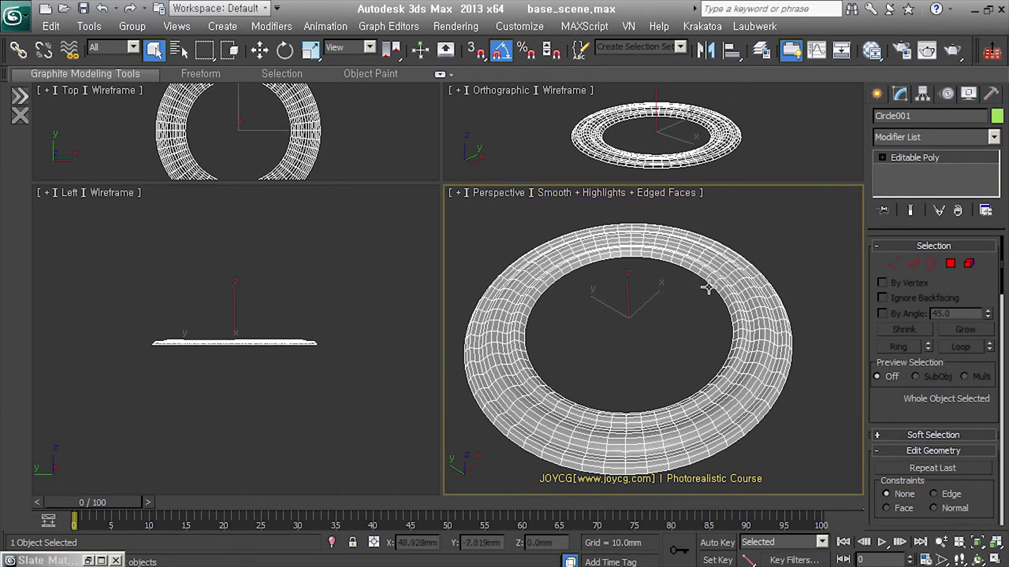
- Select the 56-edge loop around the ring's middle and start Create Shape From Selection
middle_drag(788, 354, 786, 347)
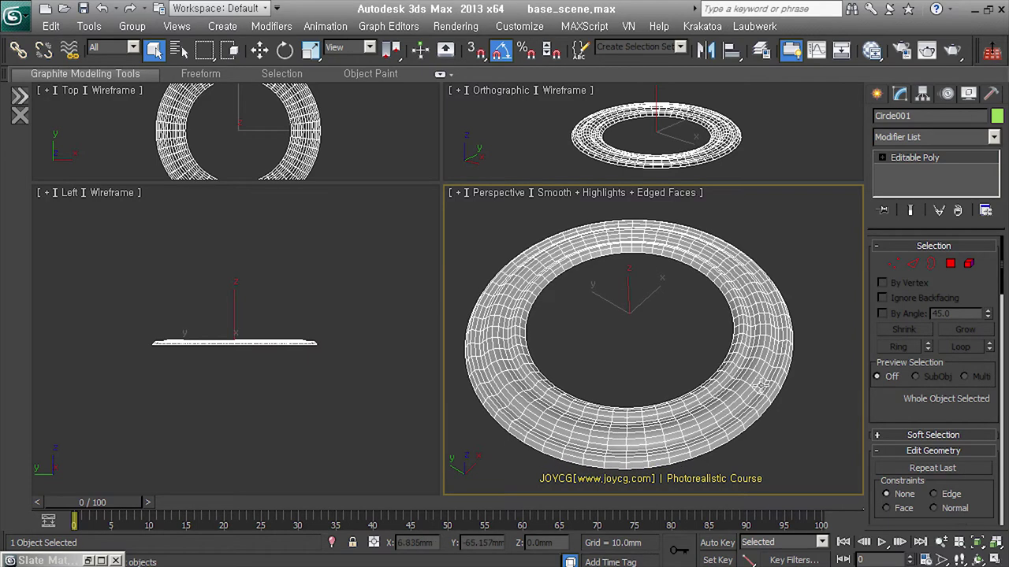
scroll(764, 386, up, 3)
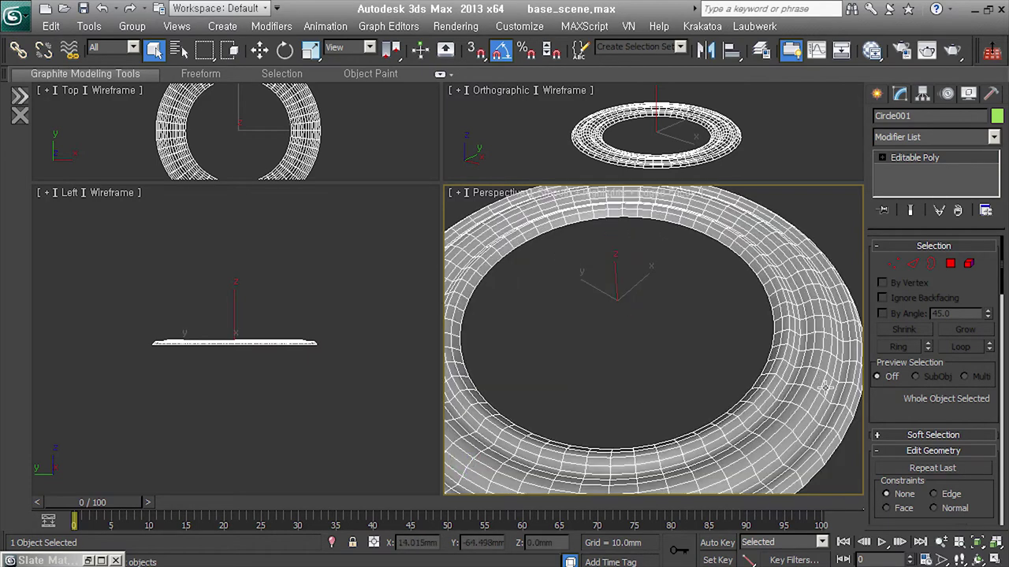
click(911, 263)
click(823, 386)
scroll(822, 388, down, 2)
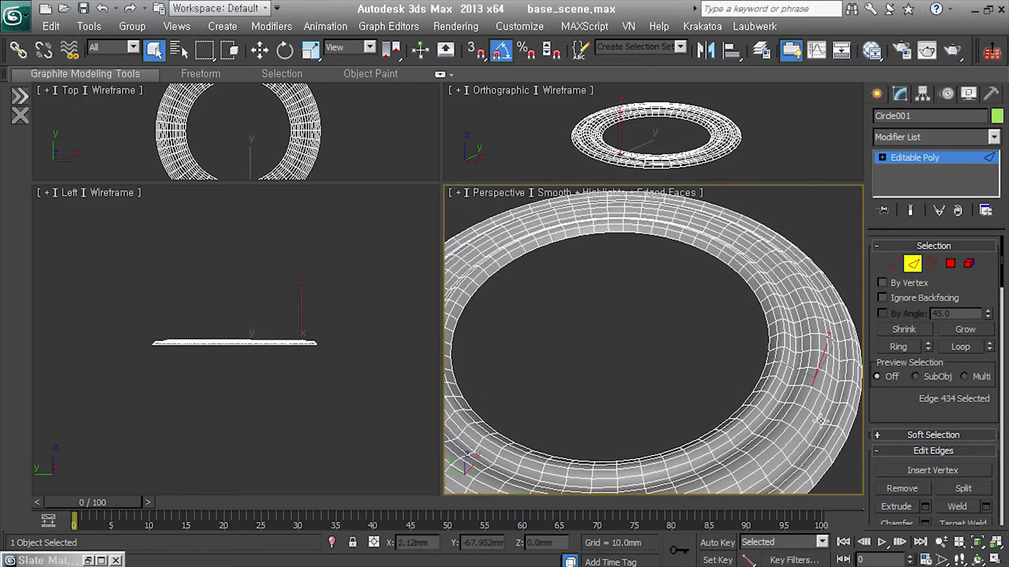
scroll(823, 388, down, 3)
drag(906, 419, 908, 341)
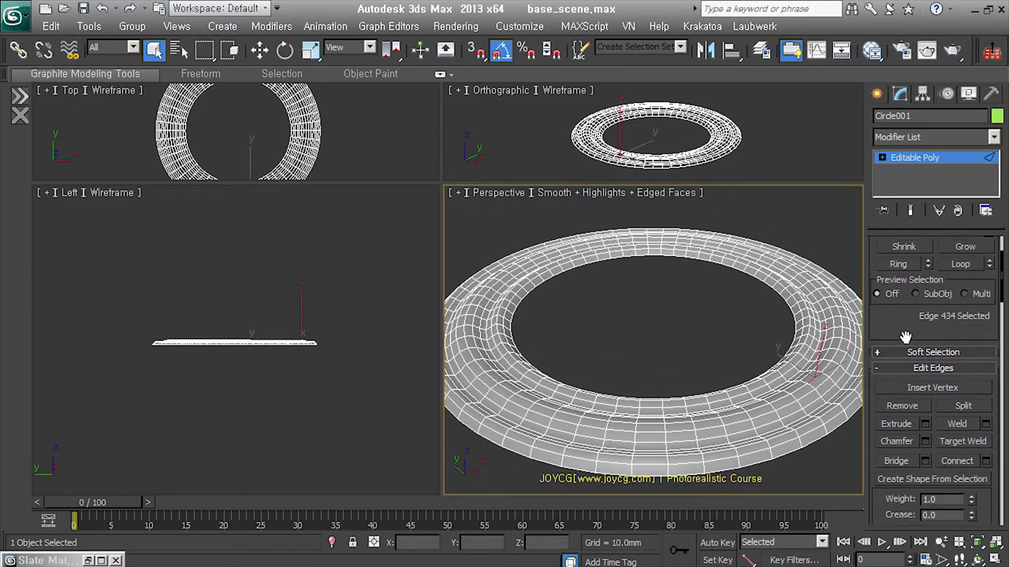
key(alt+l)
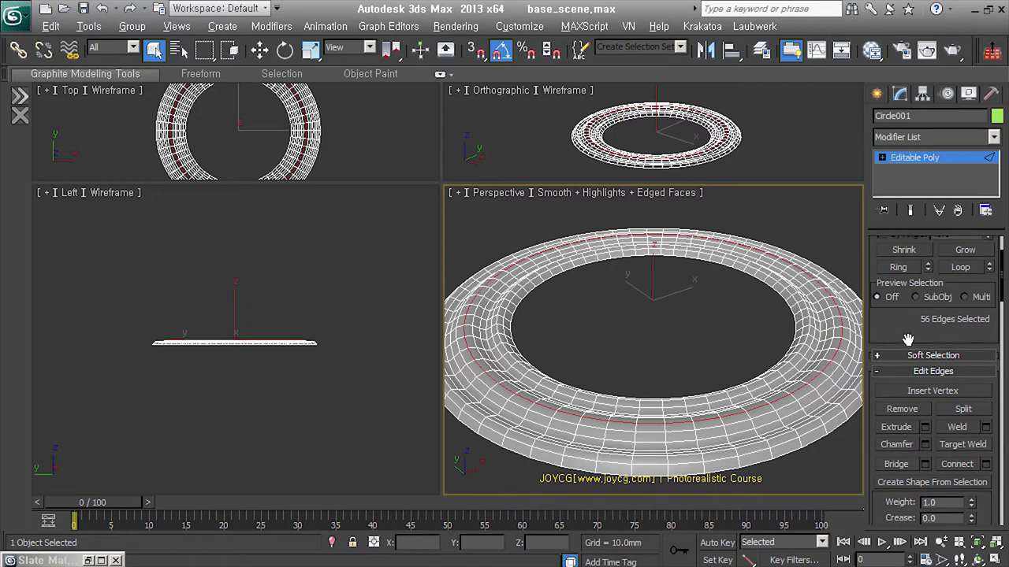
click(973, 483)
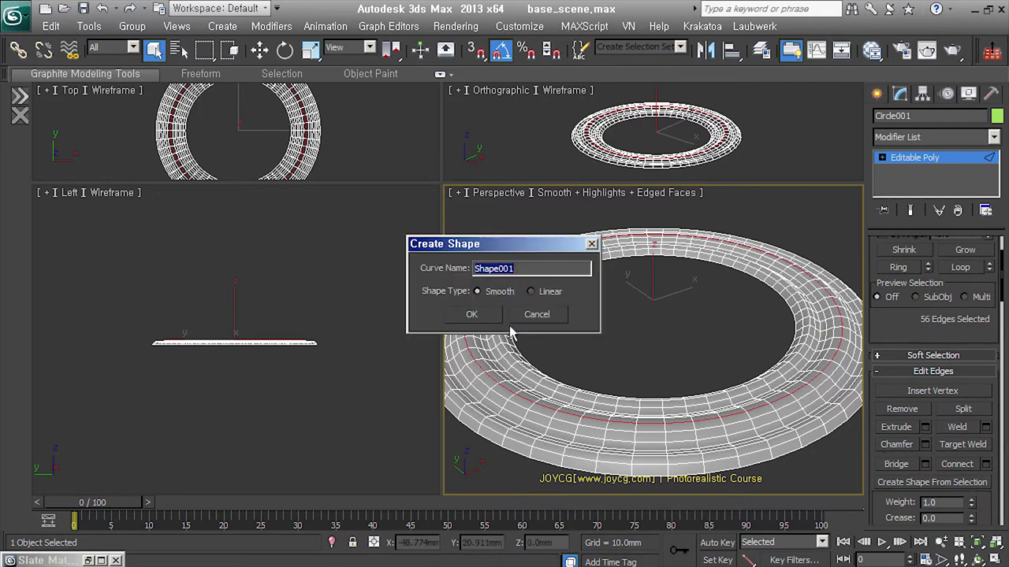
- Confirm the smooth curve Shape001 from the edge loop and leave Edge level
click(471, 315)
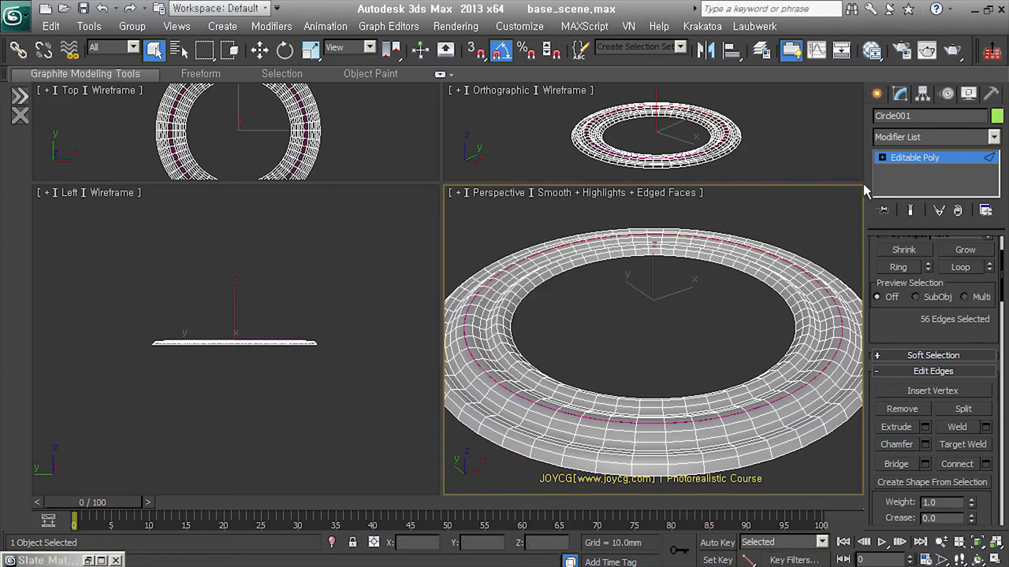
key(2)
scroll(770, 470, up, 2)
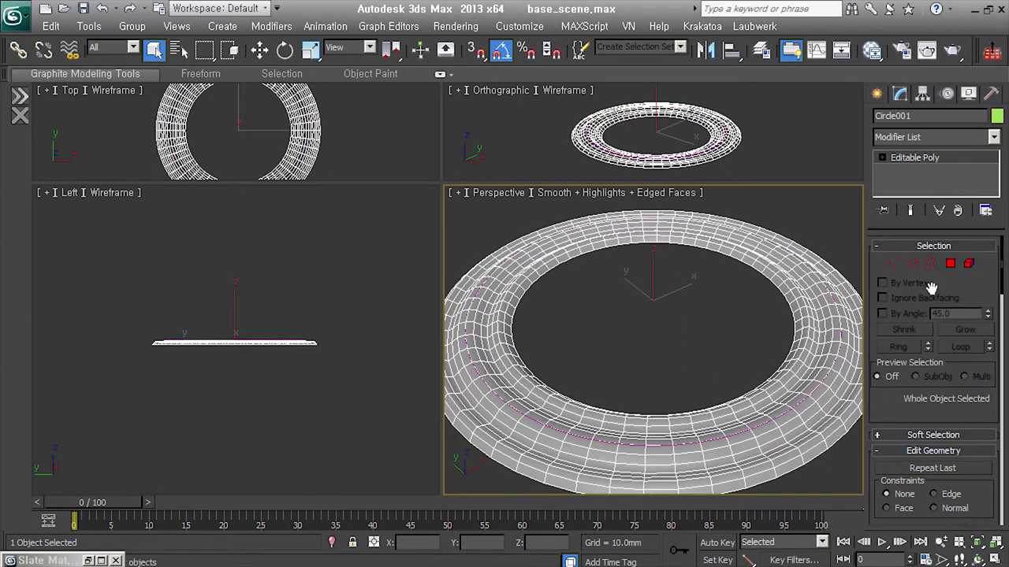
- Add an Unwrap UVW modifier to Circle001 and select all of its faces
key(u)
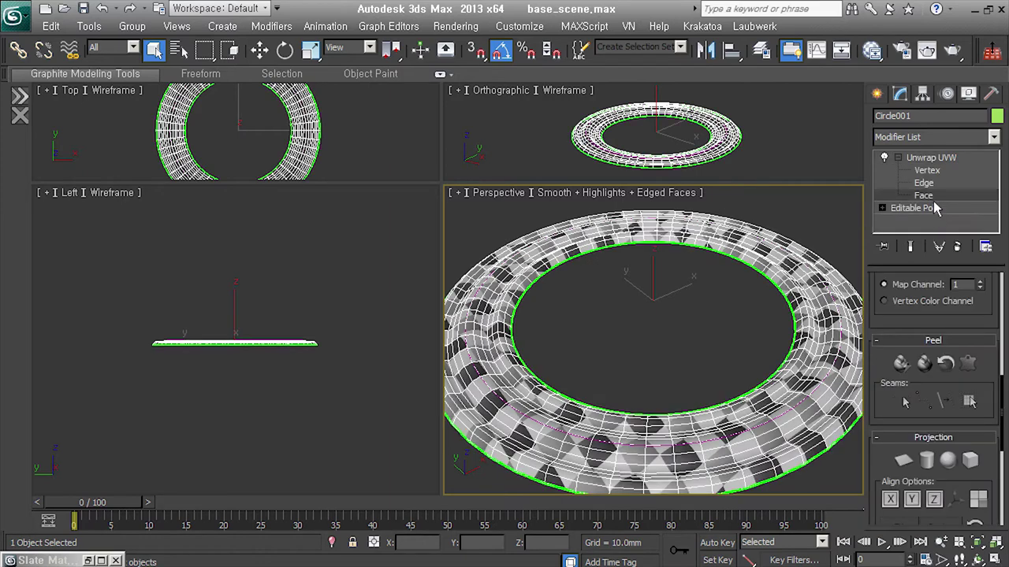
key(3)
key(ctrl+a)
click(924, 403)
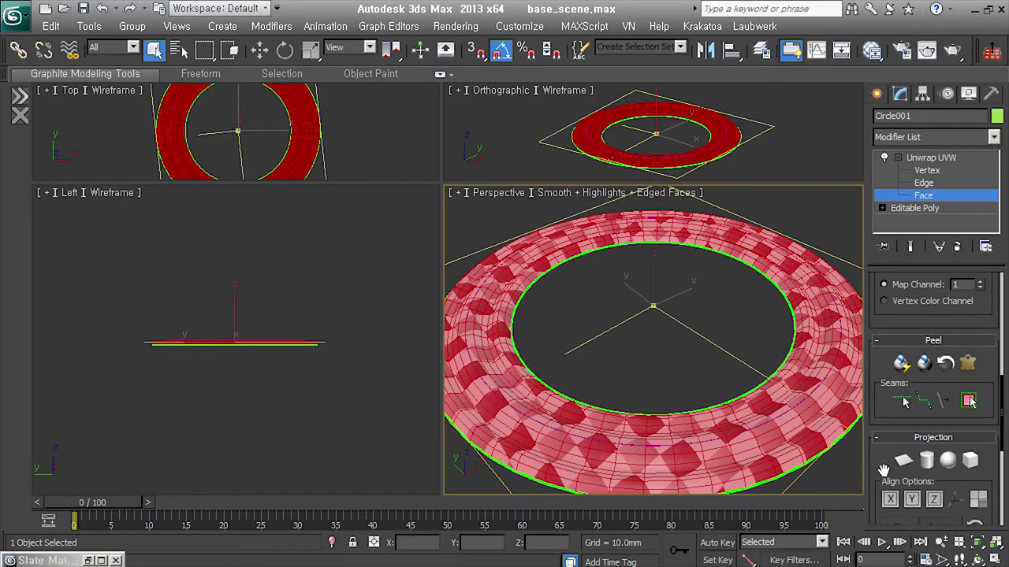
drag(884, 470, 908, 370)
scroll(907, 371, down, 2)
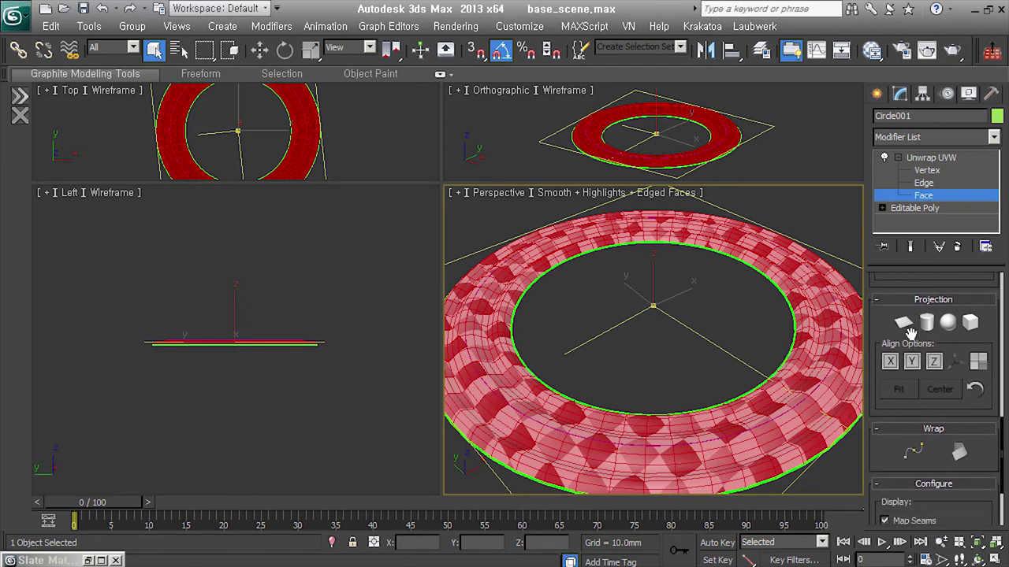
scroll(910, 379, down, 2)
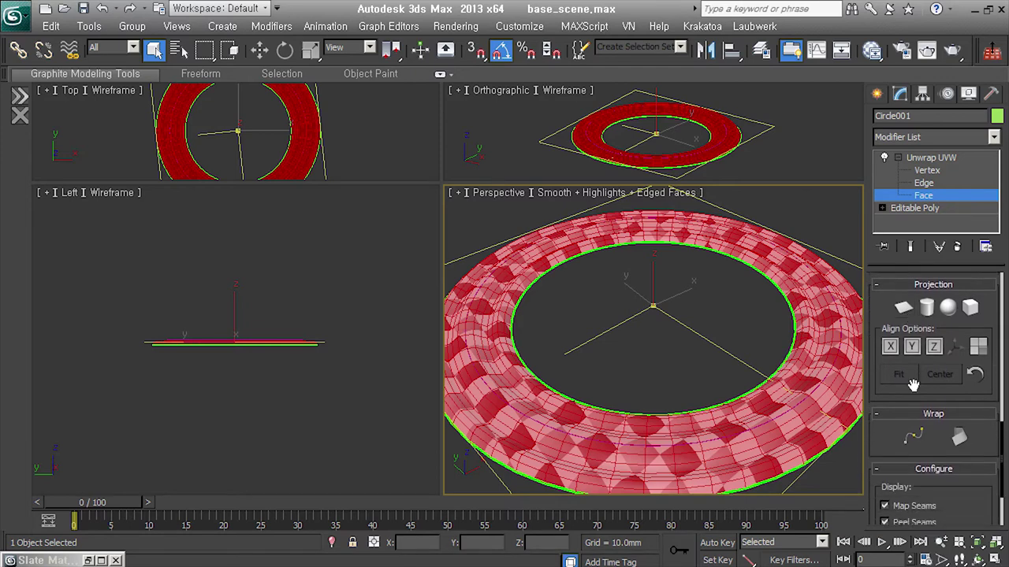
- Start Spline Mapping and pick Shape001 as the mapping path
click(922, 446)
drag(542, 176, 409, 211)
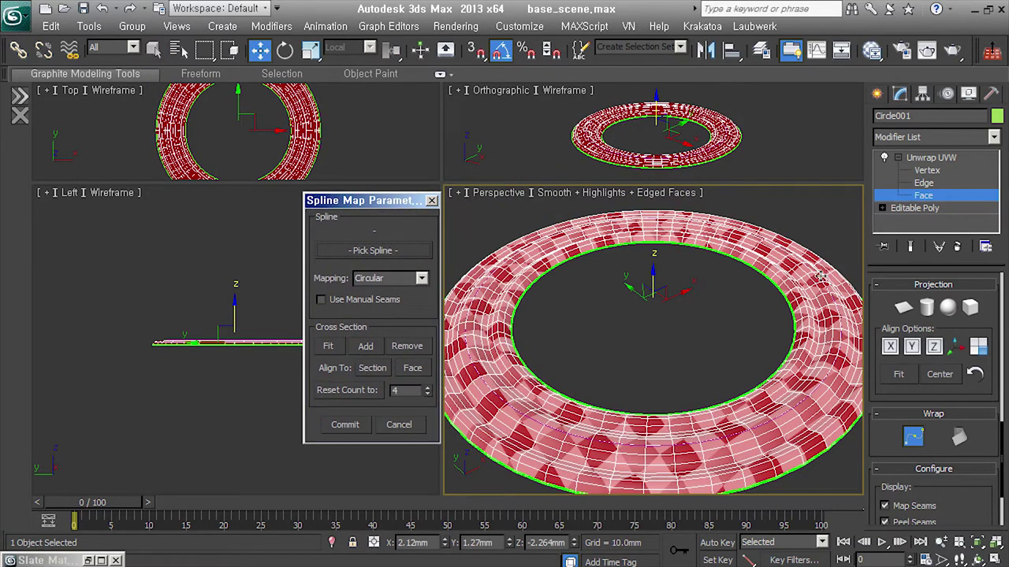
click(382, 250)
click(773, 436)
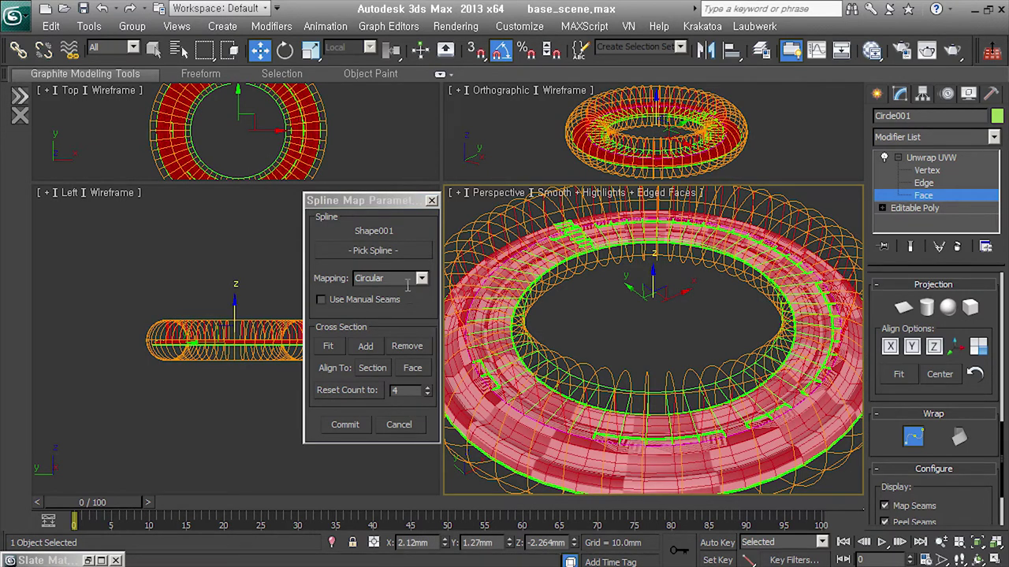
mouse_move(723, 414)
alt+middle_down()
mouse_move(721, 388)
mouse_move(676, 396)
alt+middle_up()
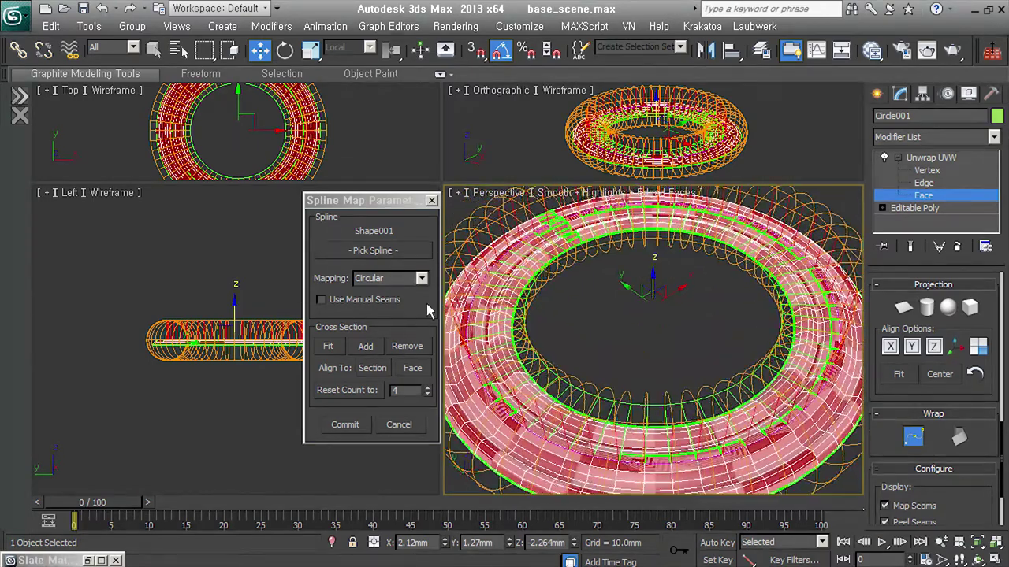
- Switch the spline mapping type from Circular to Planar
click(421, 278)
click(424, 307)
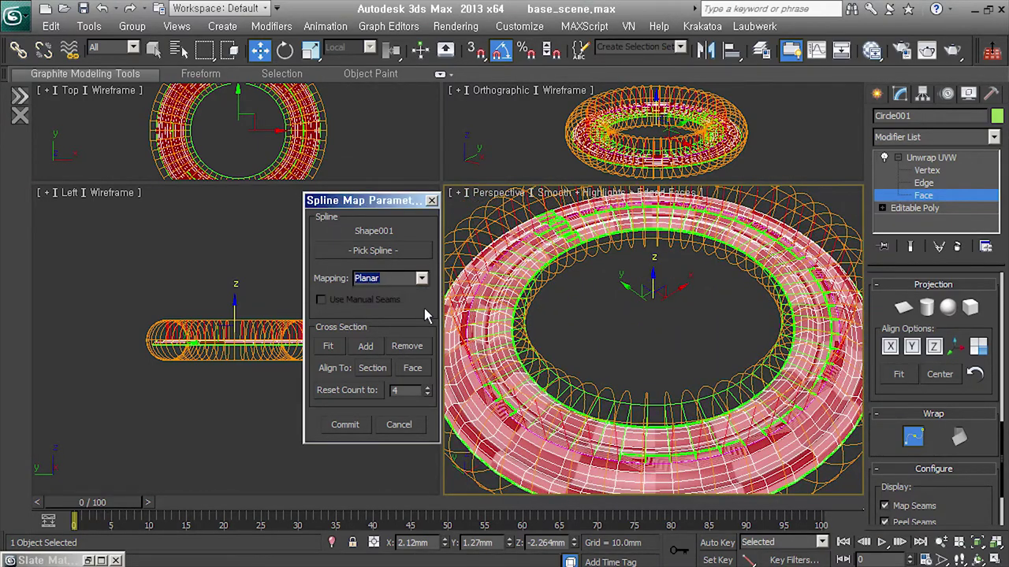
alt+middle_drag(747, 441, 777, 460)
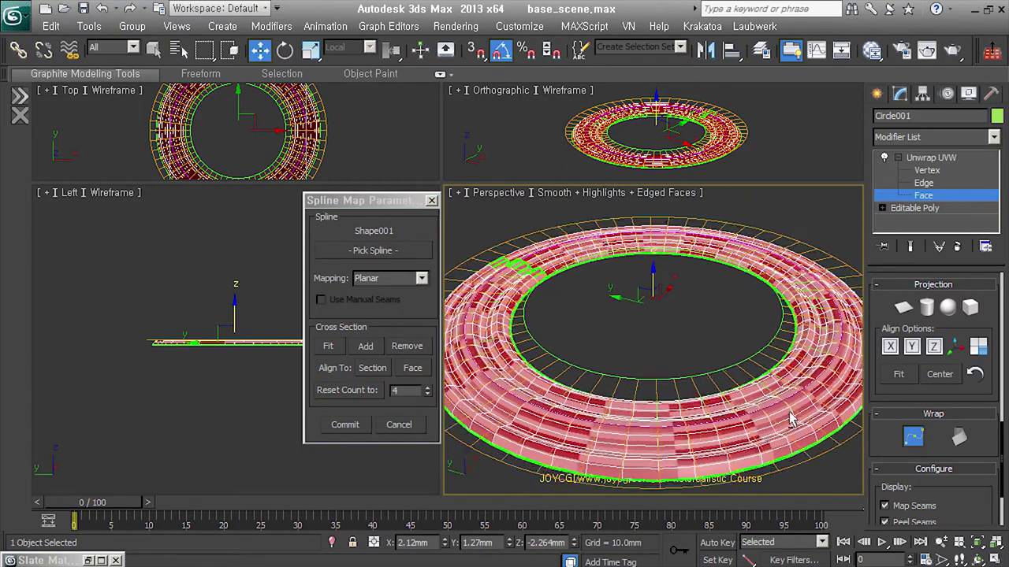
scroll(757, 457, up, 5)
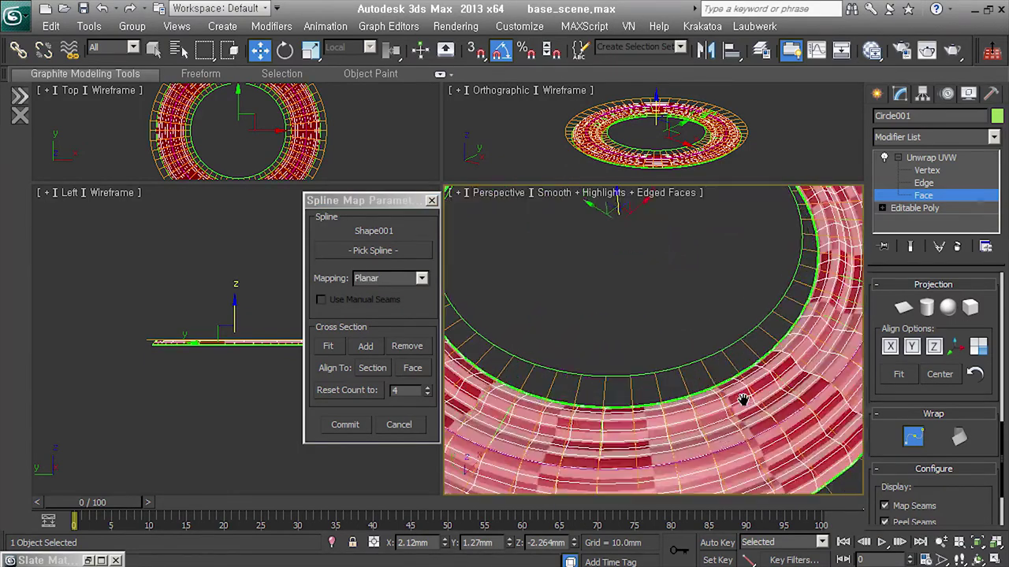
alt+middle_drag(756, 458, 737, 441)
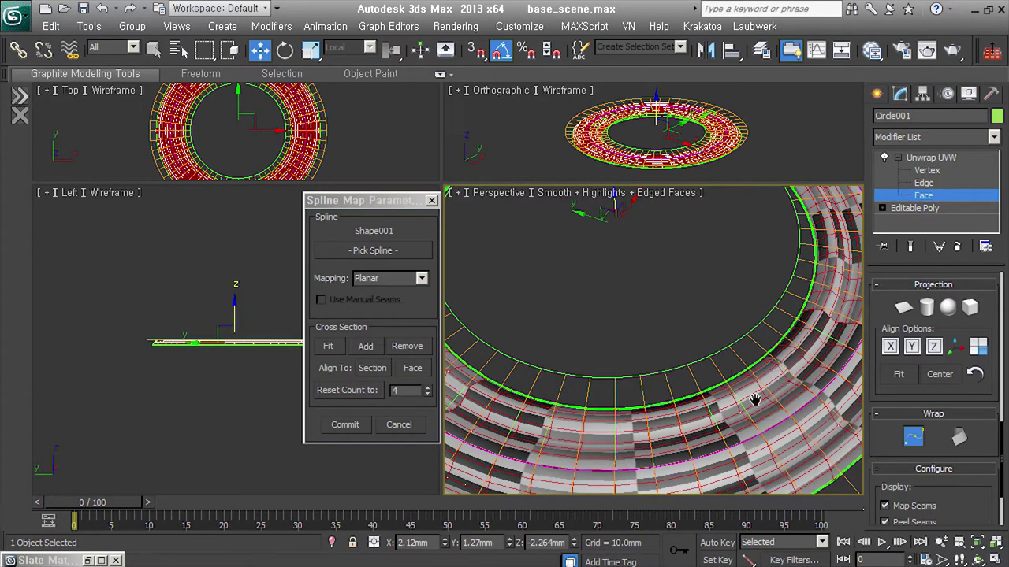
scroll(744, 418, down, 3)
scroll(754, 418, down, 2)
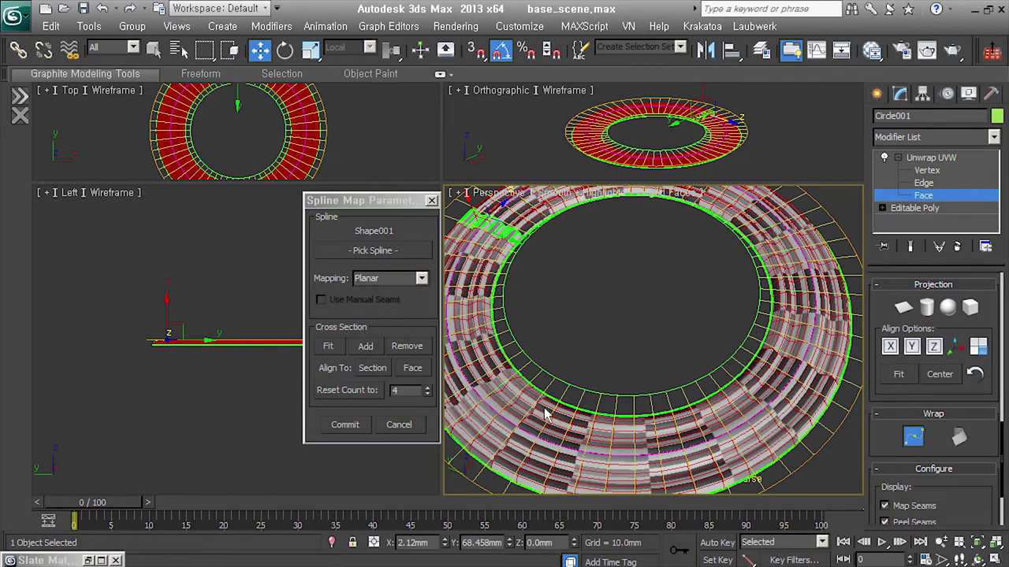
- Scale down the spline mapping cross-section gizmo around the ring
right_click(706, 391)
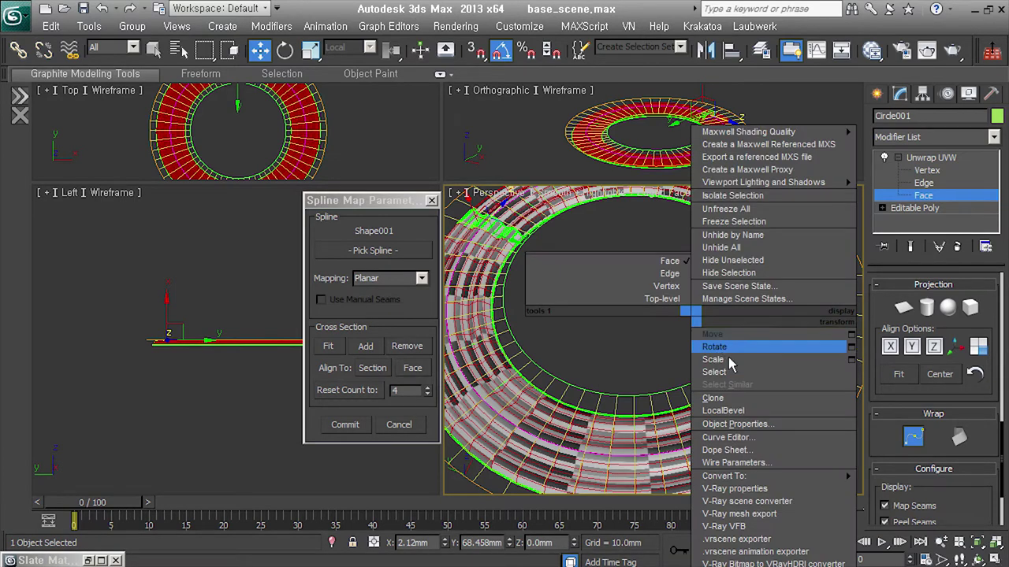
click(729, 354)
middle_drag(687, 411, 718, 433)
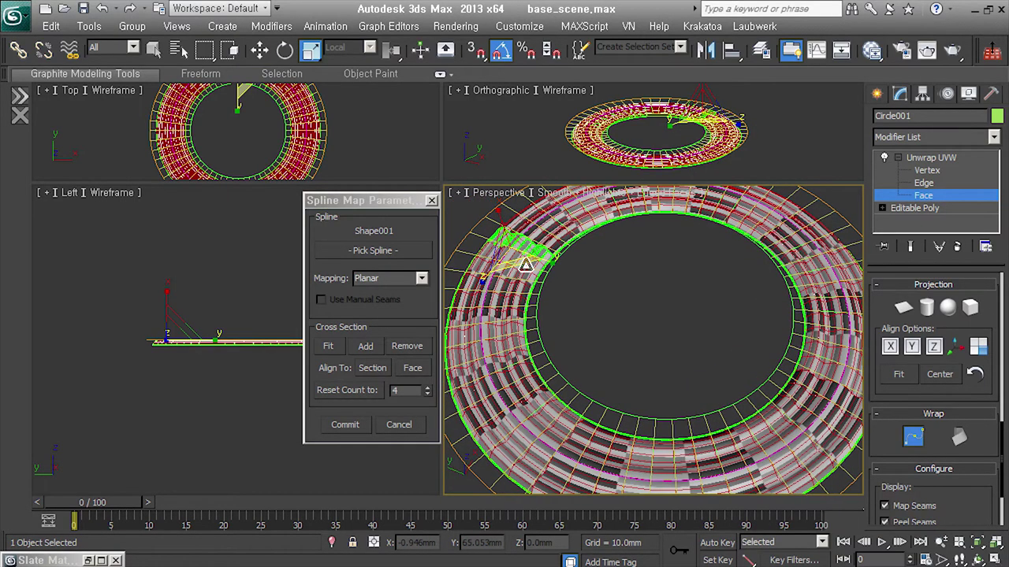
mouse_move(527, 268)
mouse_down()
mouse_move(531, 295)
mouse_move(534, 288)
mouse_up()
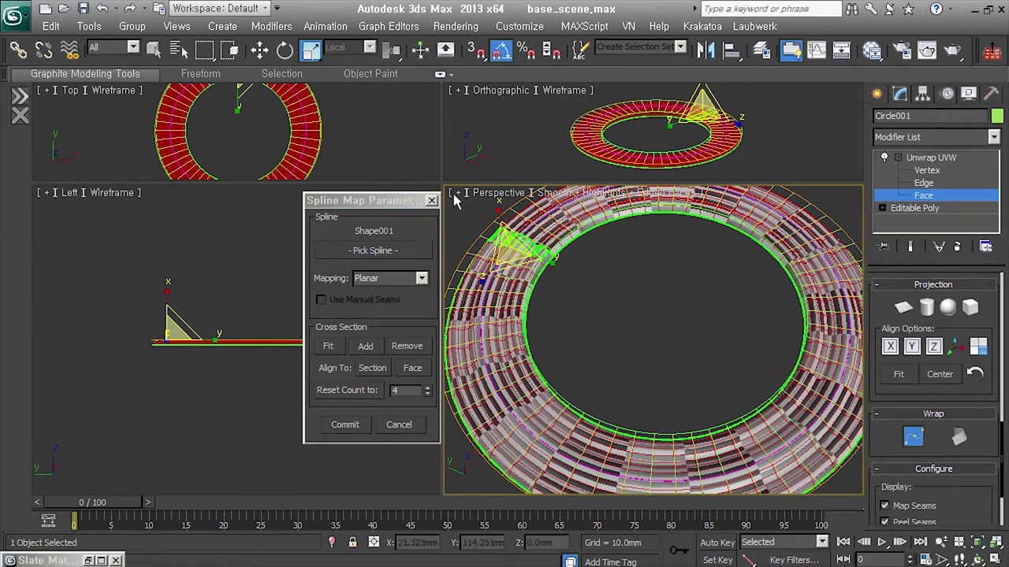
- Refine the cross-section size in the Top viewport, then close Spline Map and exit Face level
drag(442, 186, 523, 297)
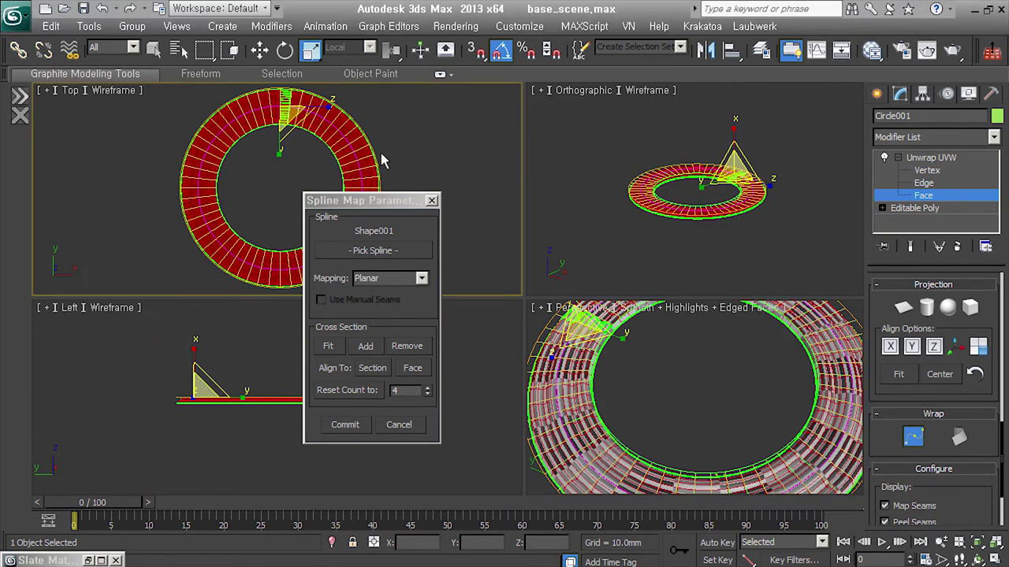
scroll(381, 152, up, 5)
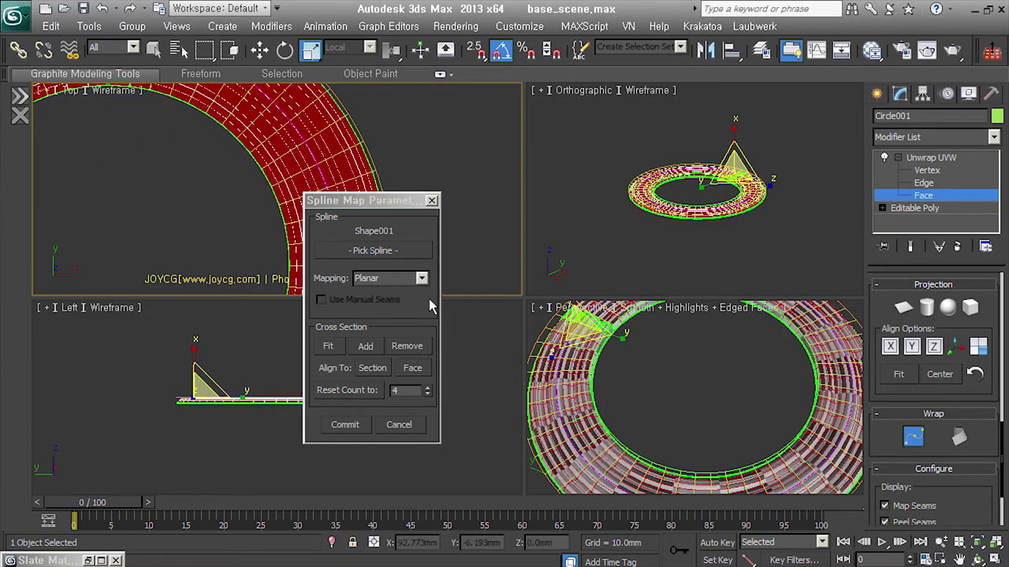
click(314, 166)
drag(314, 165, 316, 155)
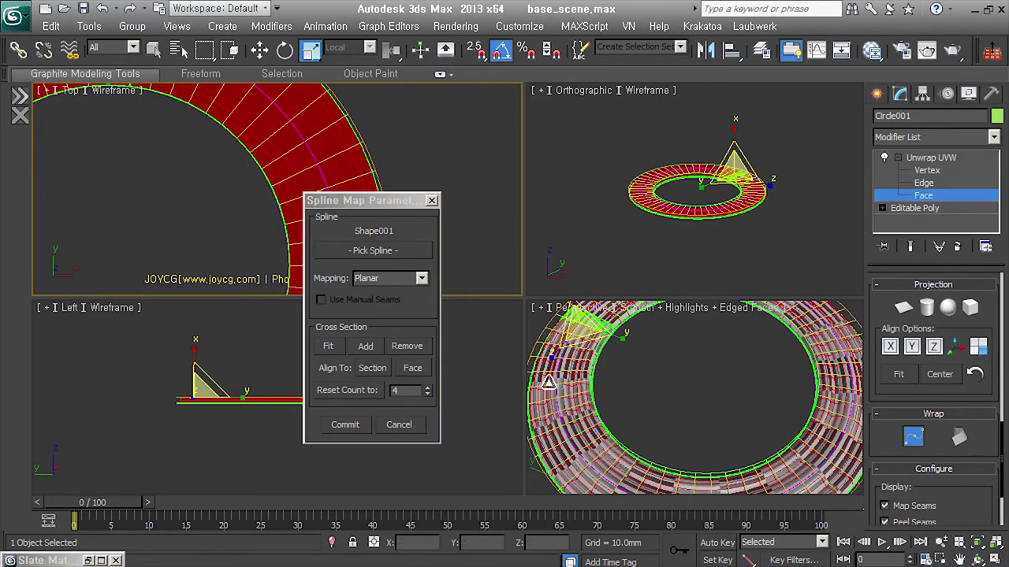
middle_drag(687, 435, 693, 411)
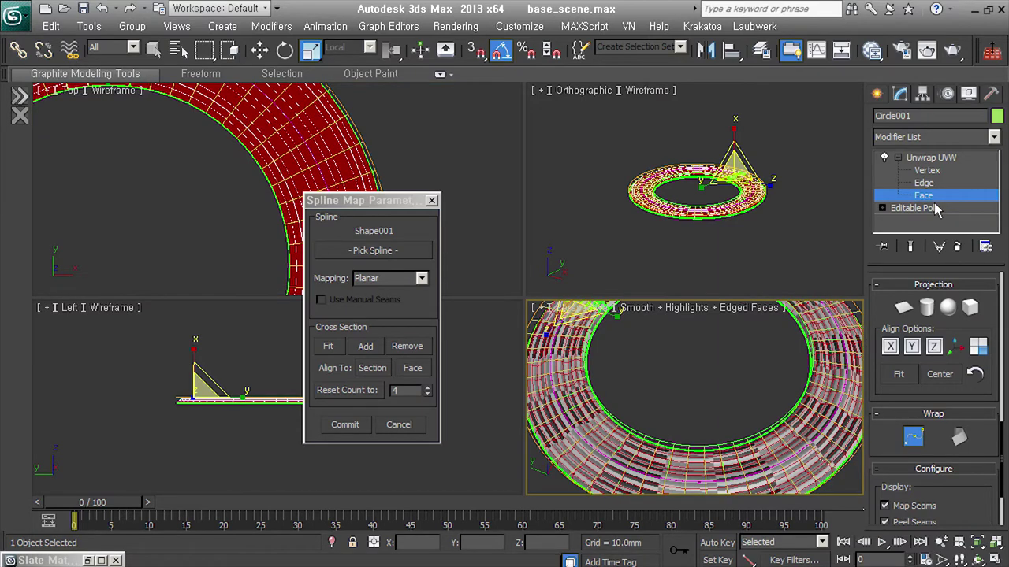
click(934, 202)
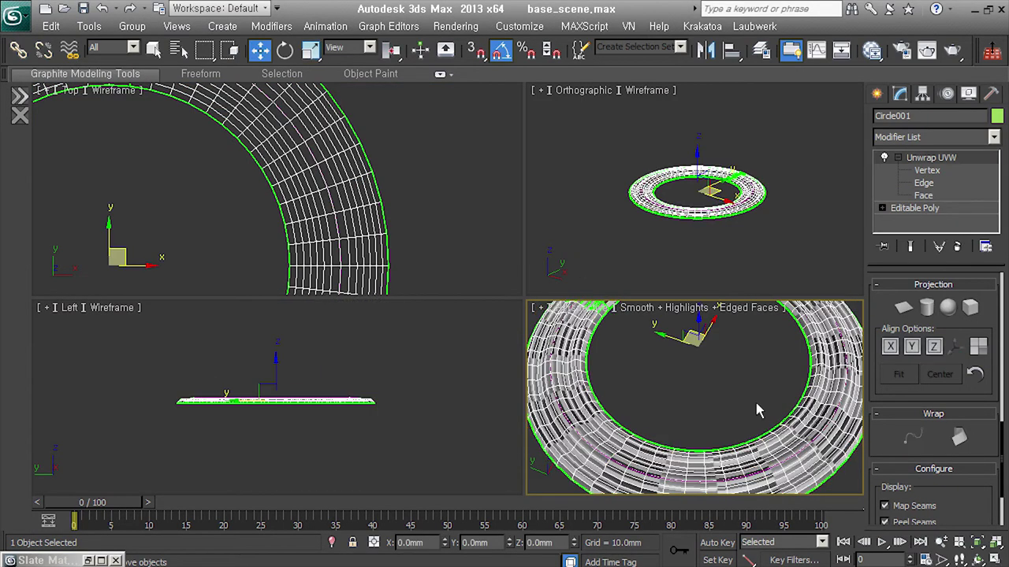
- Open Map #50 Bitmap in the Slate Material Editor and set its V tiling to 12.0
click(817, 49)
double_click(251, 280)
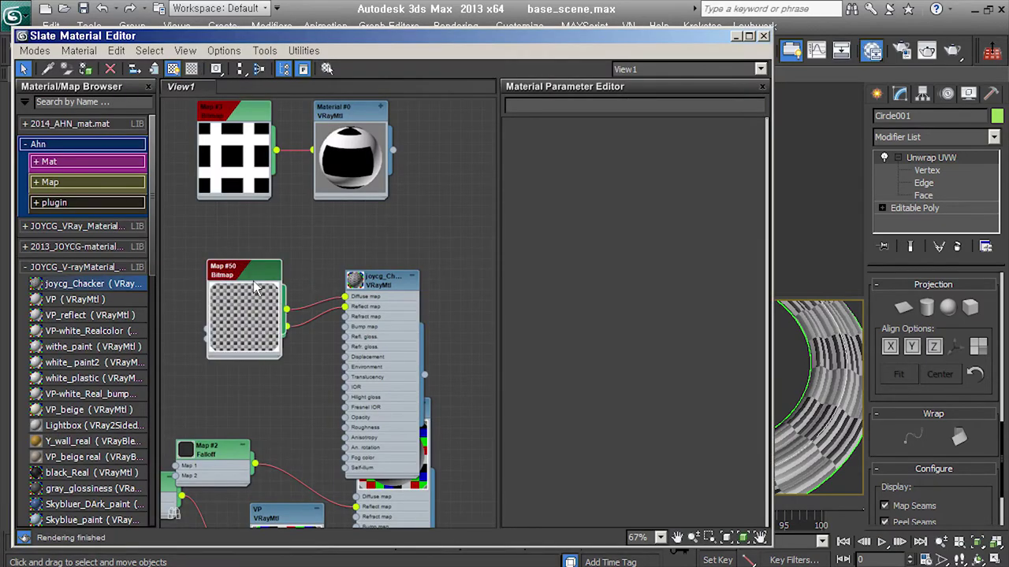
drag(635, 38, 350, 96)
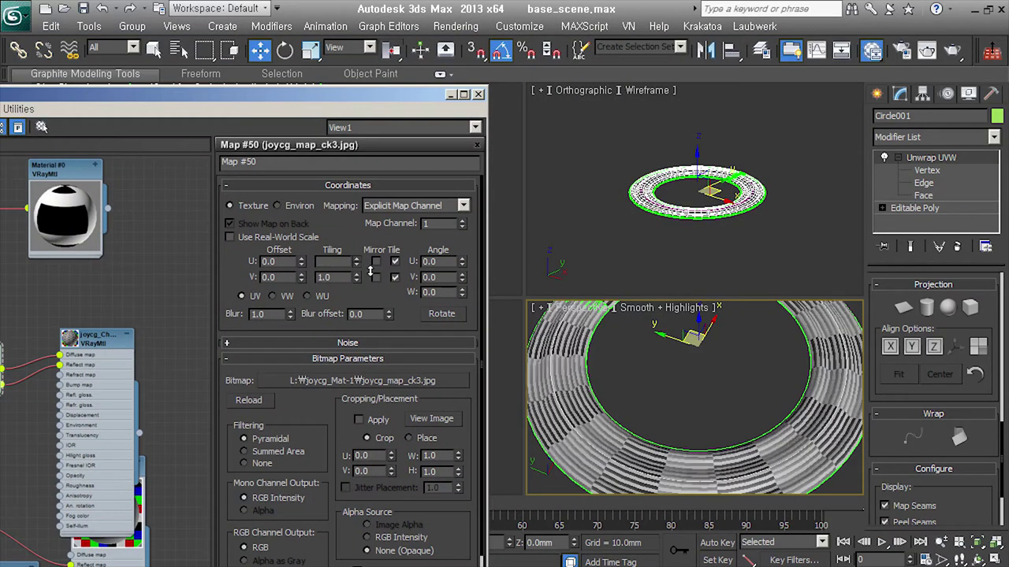
mouse_move(357, 277)
mouse_down()
mouse_move(368, 252)
mouse_move(356, 280)
mouse_up()
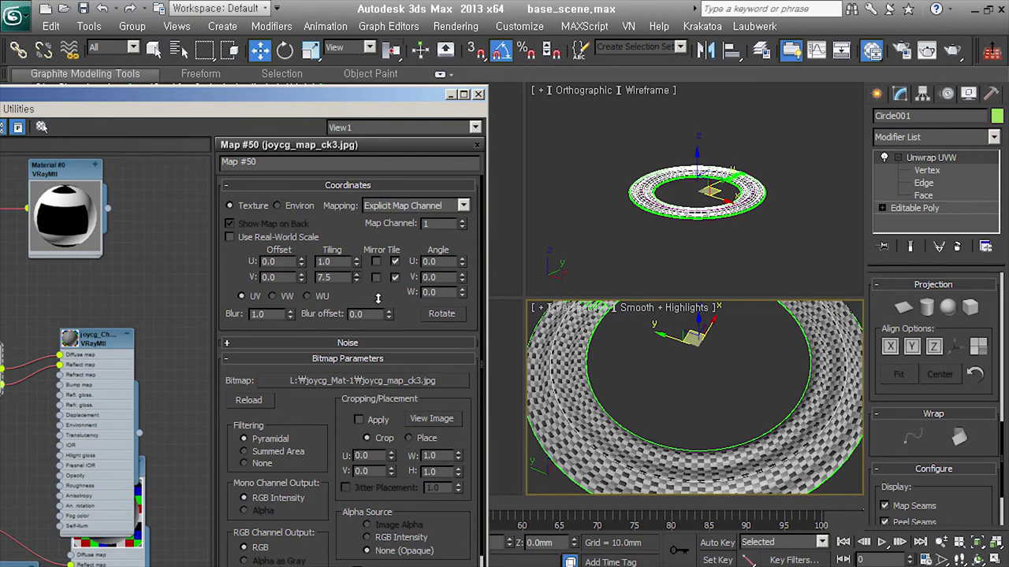
scroll(763, 325, up, 2)
scroll(762, 326, up, 2)
scroll(762, 326, up, 1)
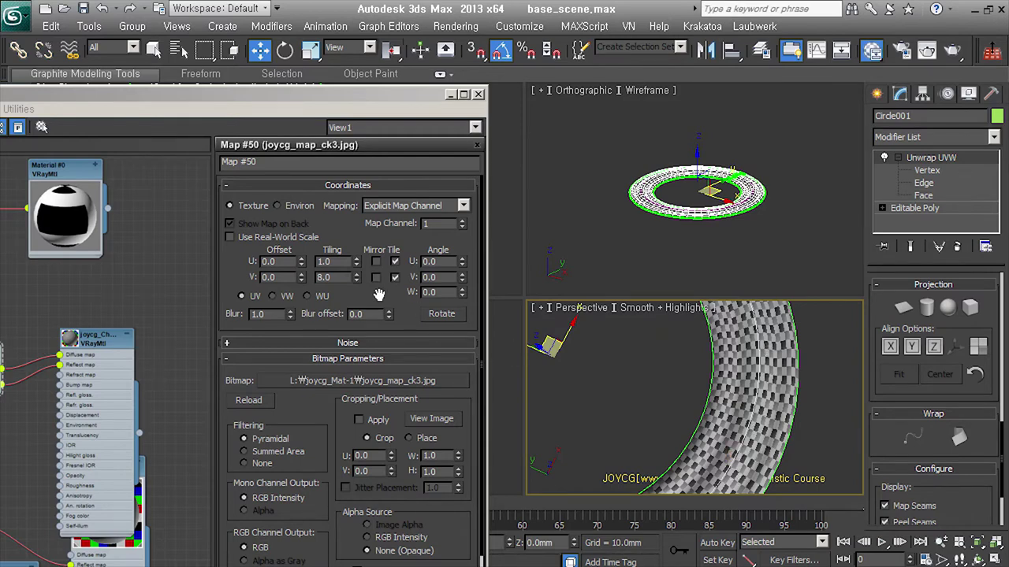
drag(356, 276, 357, 252)
- Check the denser checker squares on the ring and close the material editor
middle_drag(754, 306, 754, 394)
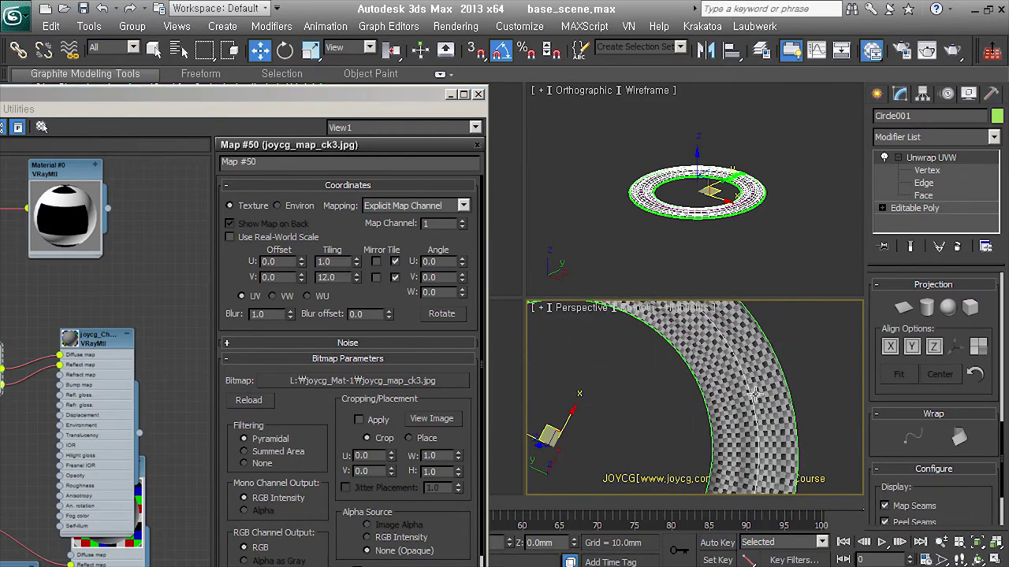
scroll(804, 346, up, 2)
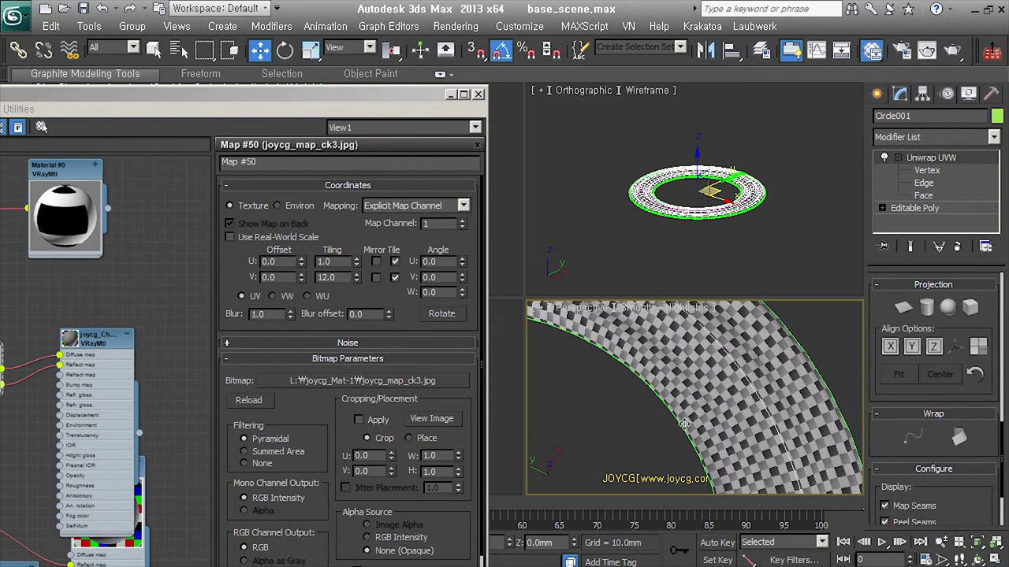
middle_drag(664, 426, 679, 421)
scroll(679, 422, down, 3)
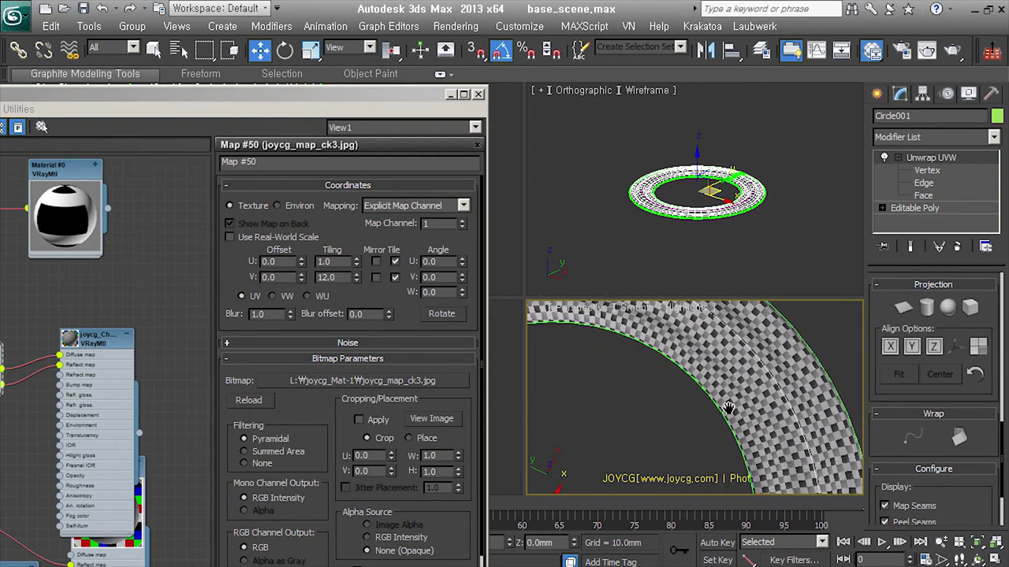
scroll(679, 421, down, 2)
scroll(823, 415, down, 1)
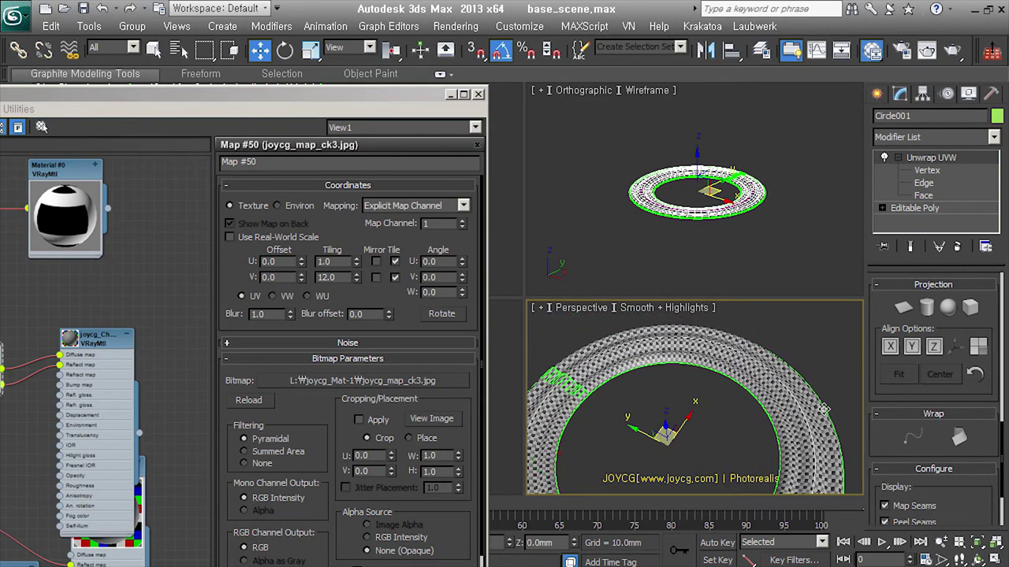
middle_drag(823, 415, 799, 412)
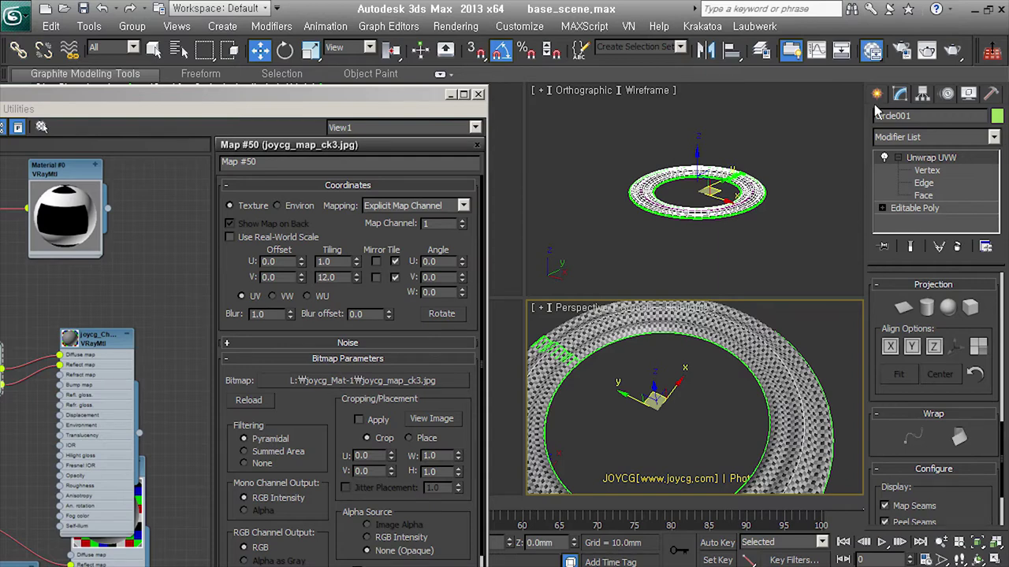
scroll(622, 410, up, 5)
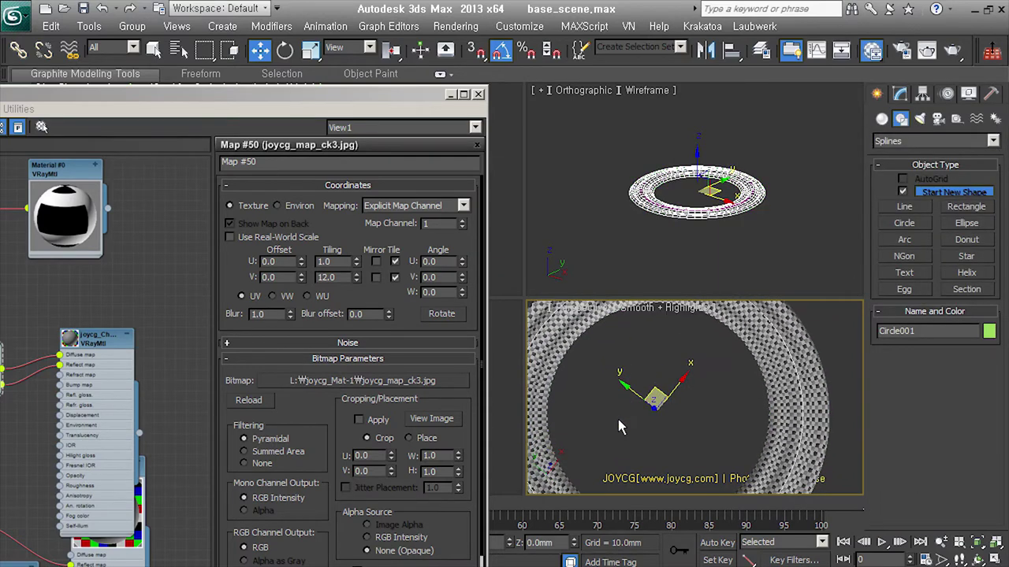
scroll(731, 459, up, 3)
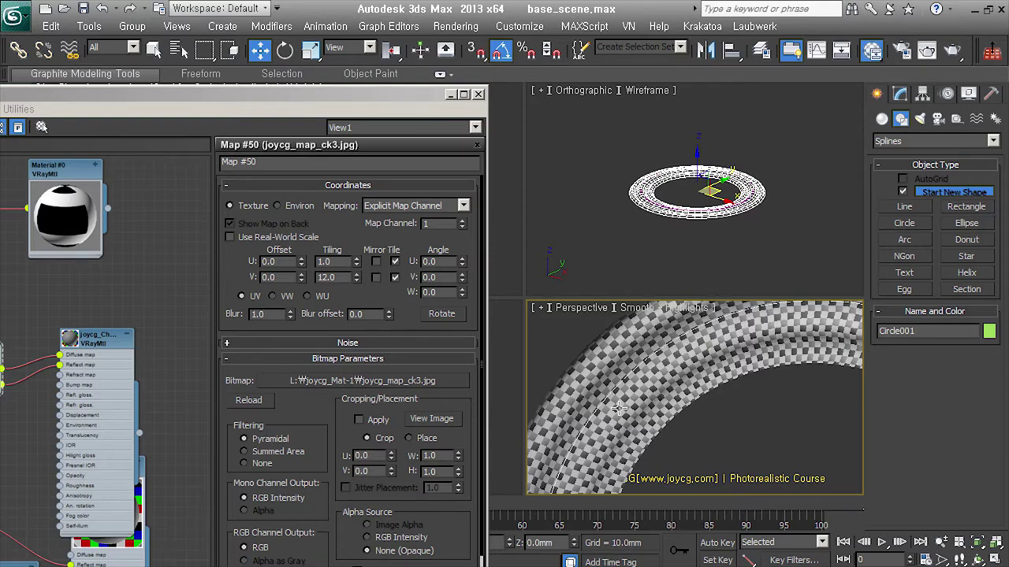
click(477, 94)
scroll(784, 418, down, 5)
mouse_move(765, 418)
alt+middle_down()
mouse_move(761, 398)
mouse_move(776, 445)
alt+middle_up()
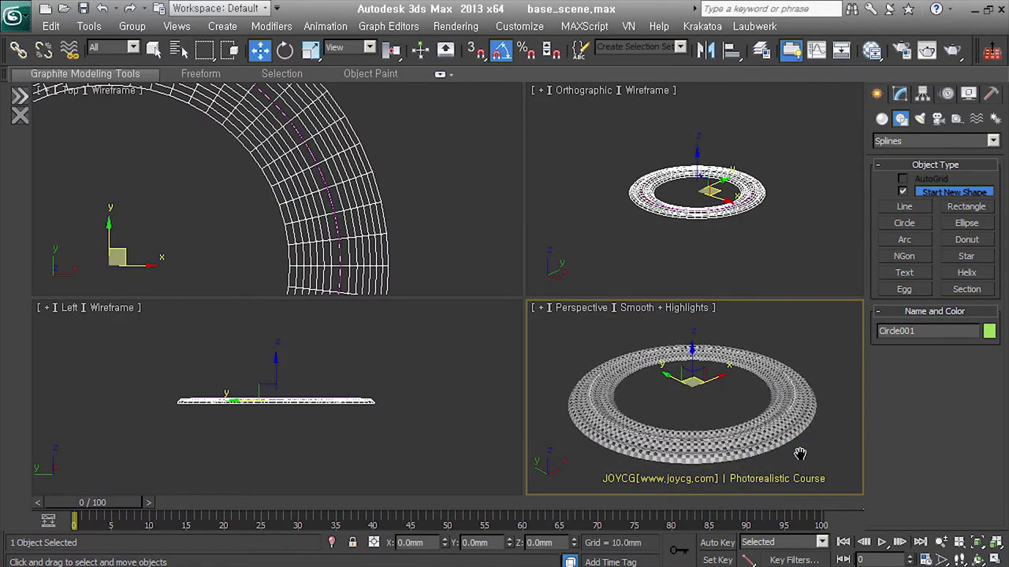
- Delete the ring and draw an upward-curving arc across the Top viewport
key(Delete)
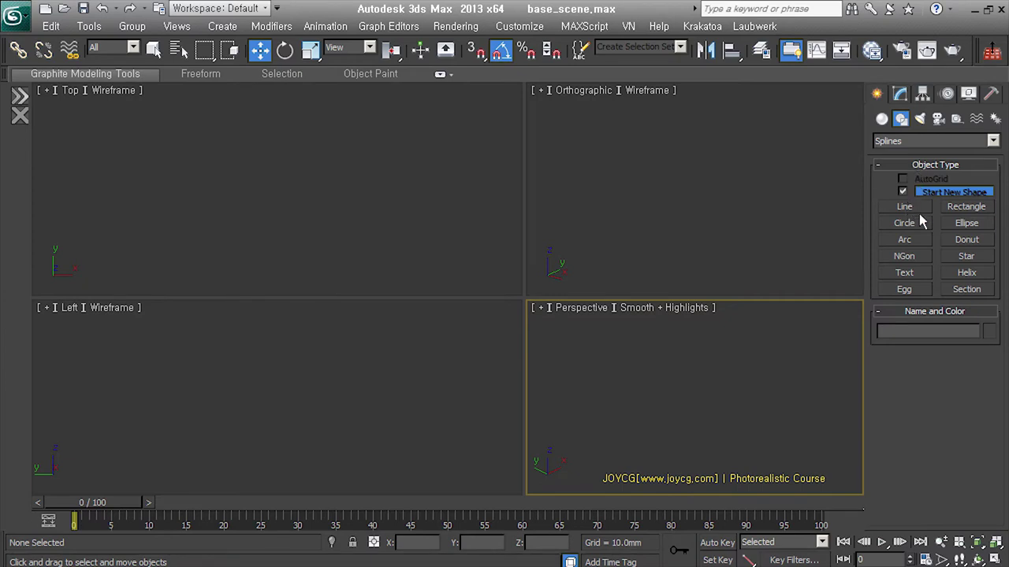
click(910, 208)
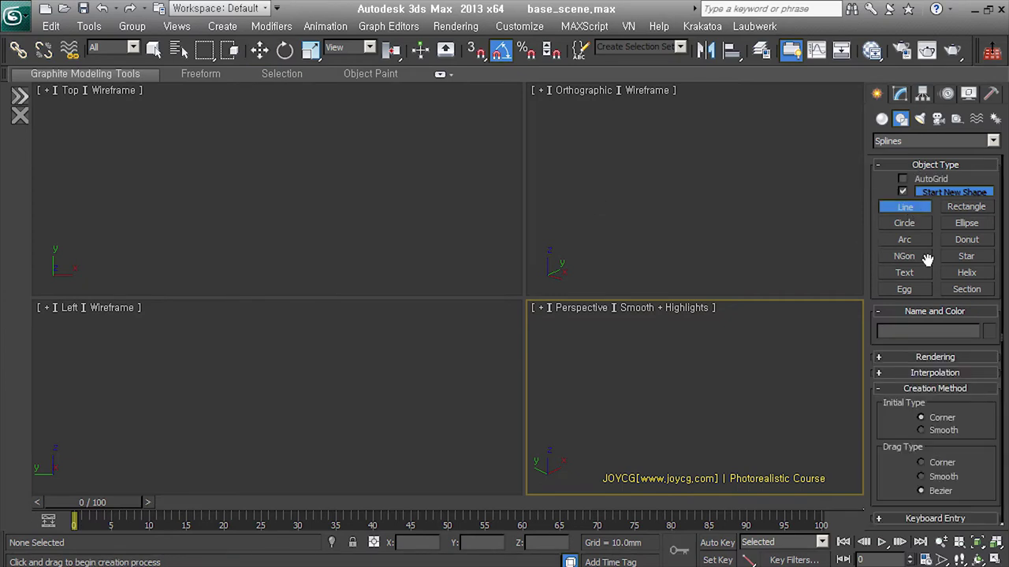
click(905, 240)
mouse_move(113, 139)
mouse_down()
mouse_move(122, 213)
mouse_move(444, 202)
mouse_up()
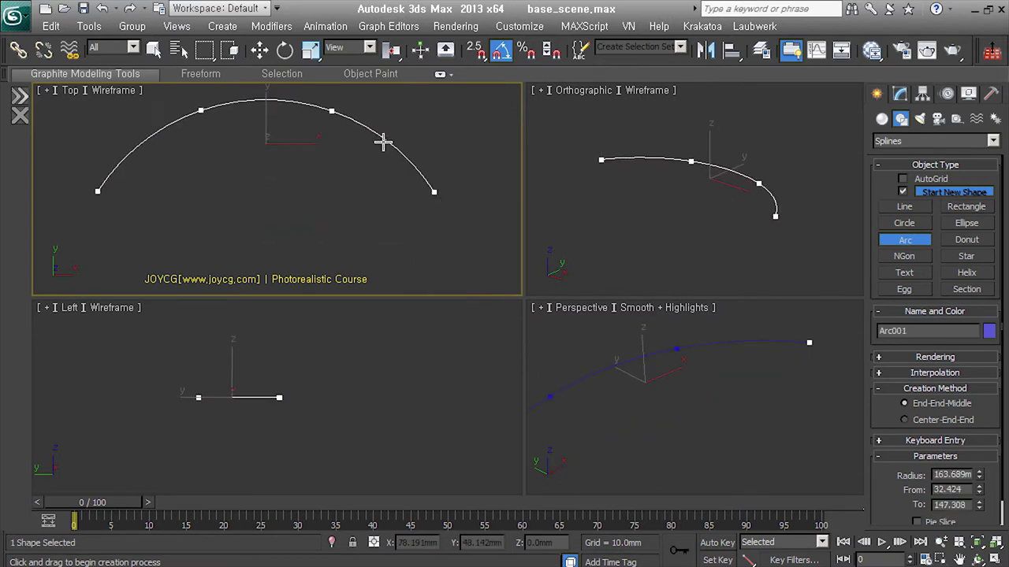
click(360, 160)
- Extrude the arc 25 mm into a curved band
middle_drag(453, 252, 448, 250)
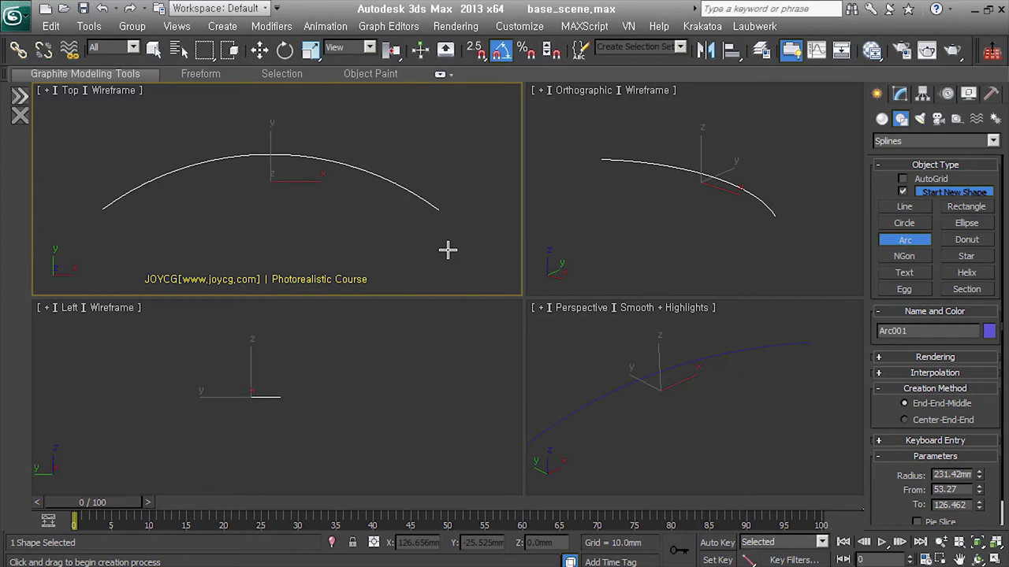
middle_drag(657, 401, 698, 401)
key(w)
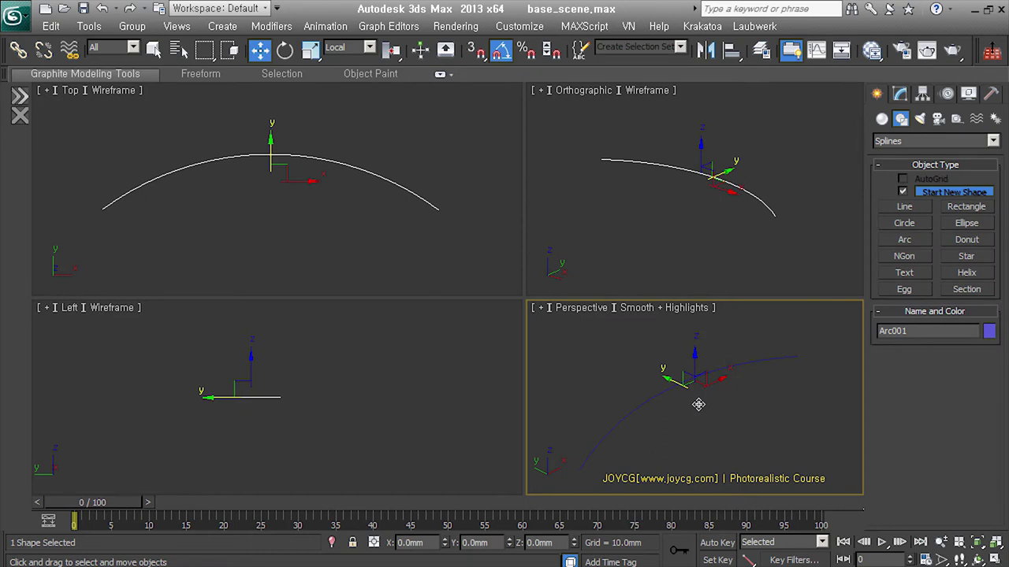
key(alt+e)
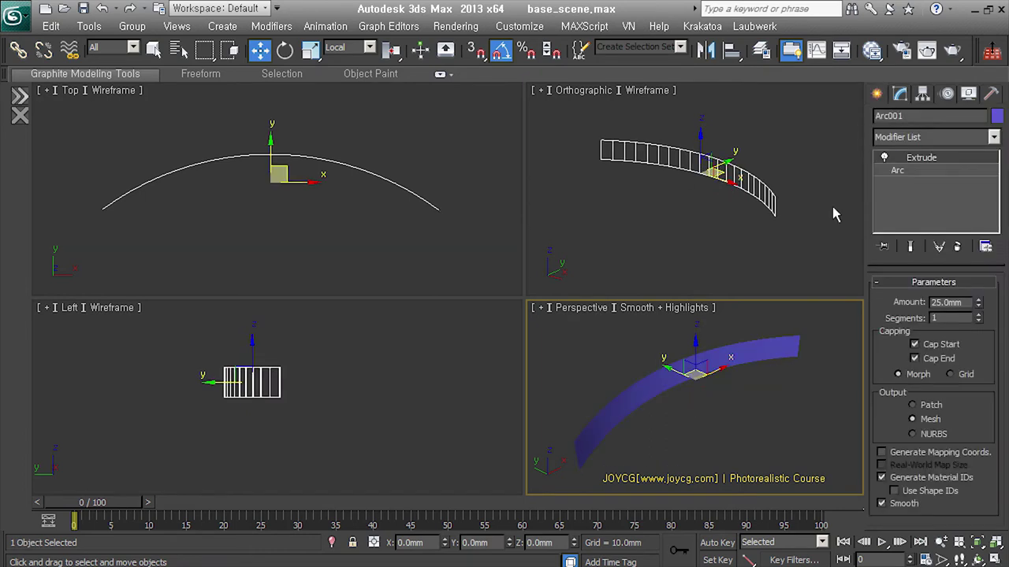
- Remove the Extrude modifier and convert Arc001 to an Editable Spline
alt+middle_drag(772, 199, 738, 173)
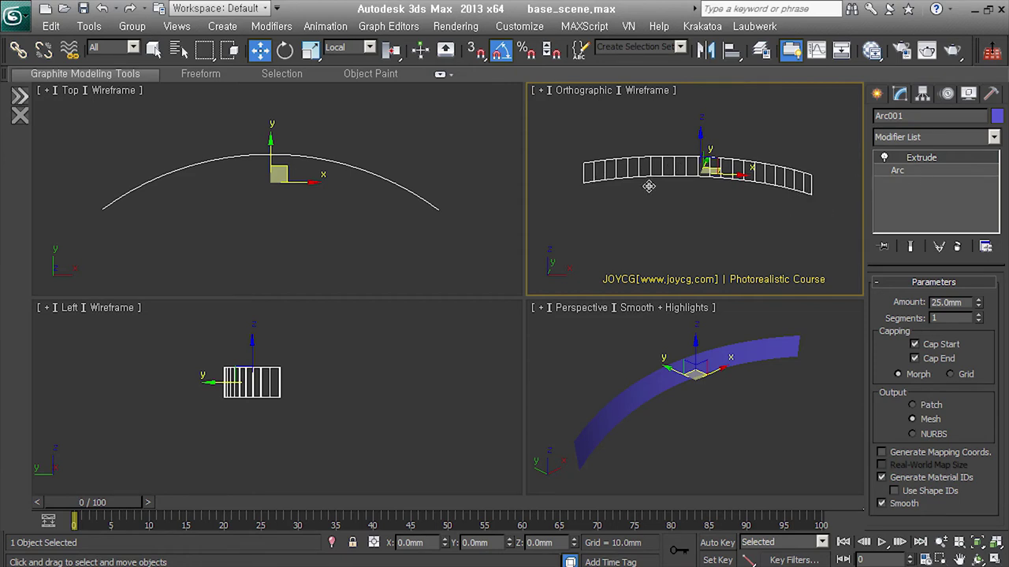
click(896, 170)
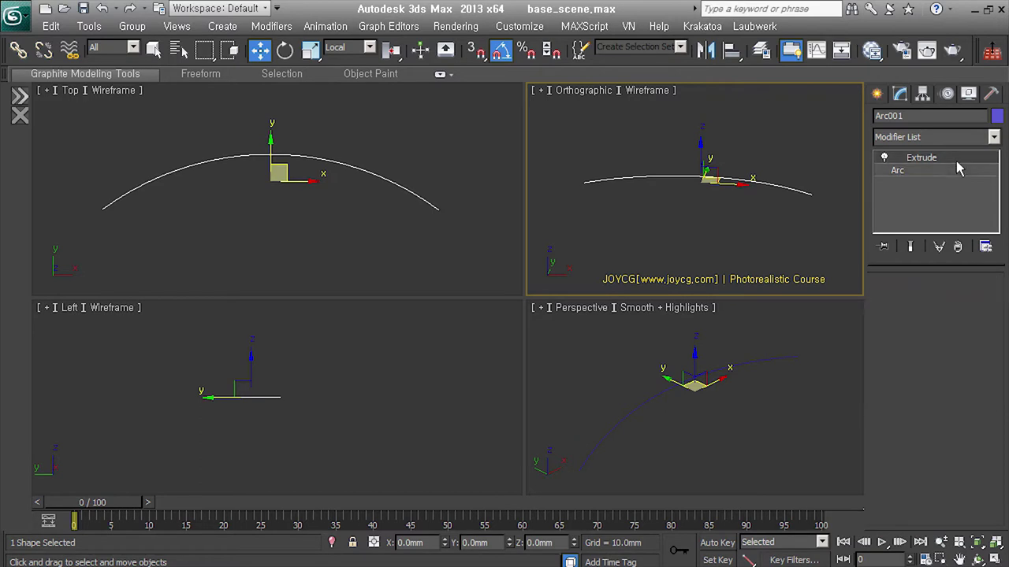
click(956, 247)
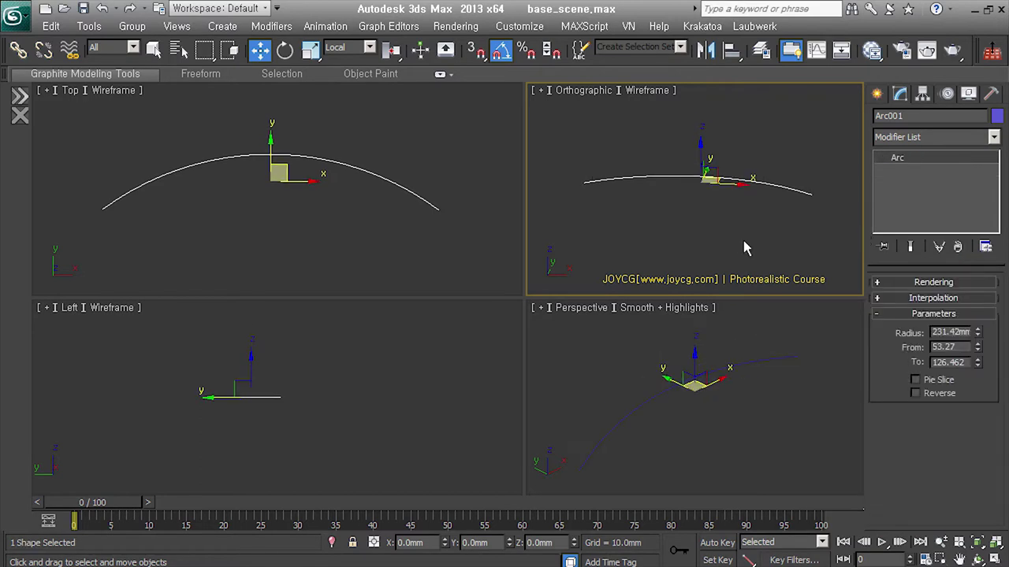
- Inspect the arc's four vertices and its interpolation Steps of 6, then leave Vertex level
click(914, 336)
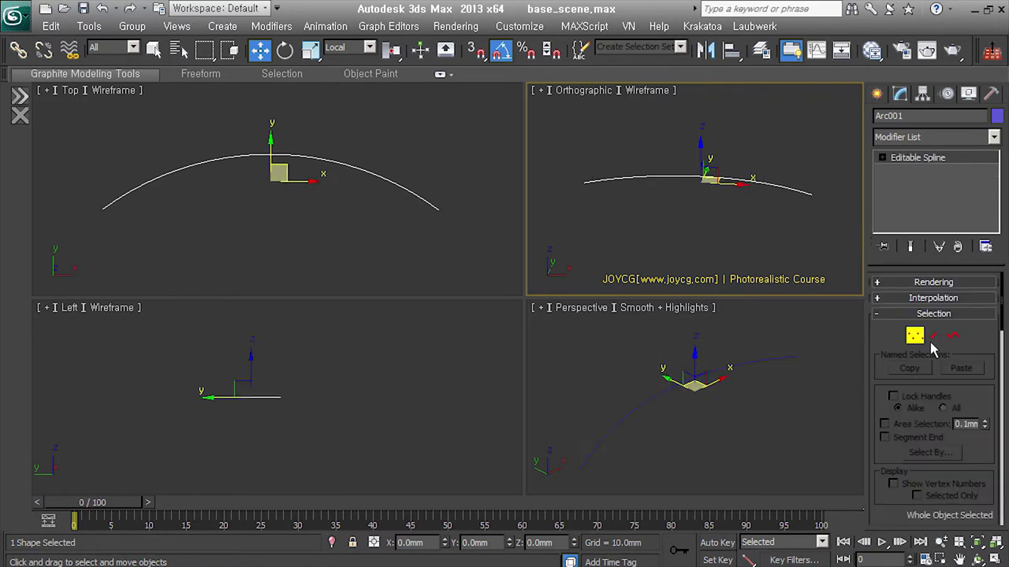
click(820, 204)
click(743, 181)
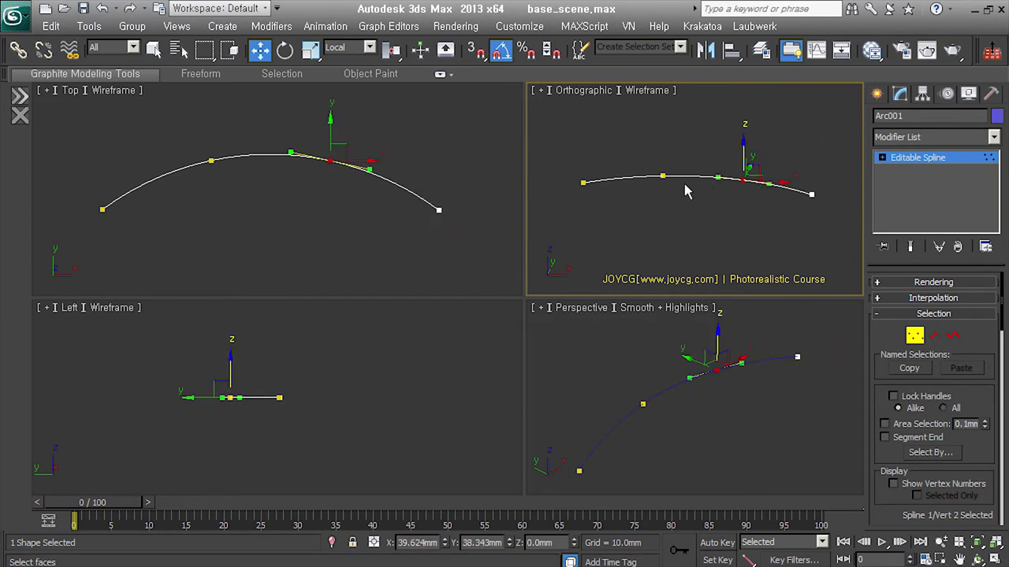
click(691, 214)
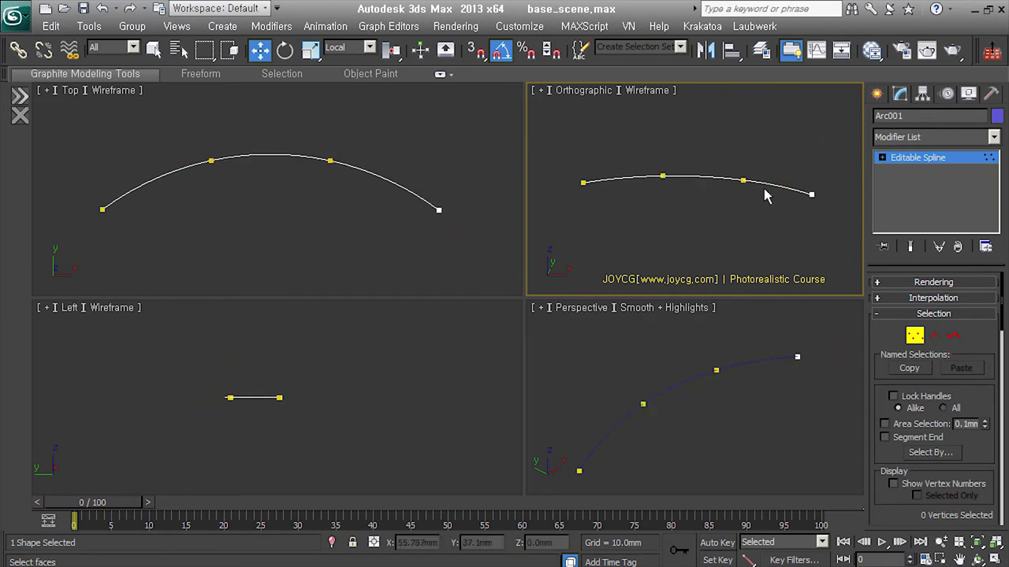
click(930, 299)
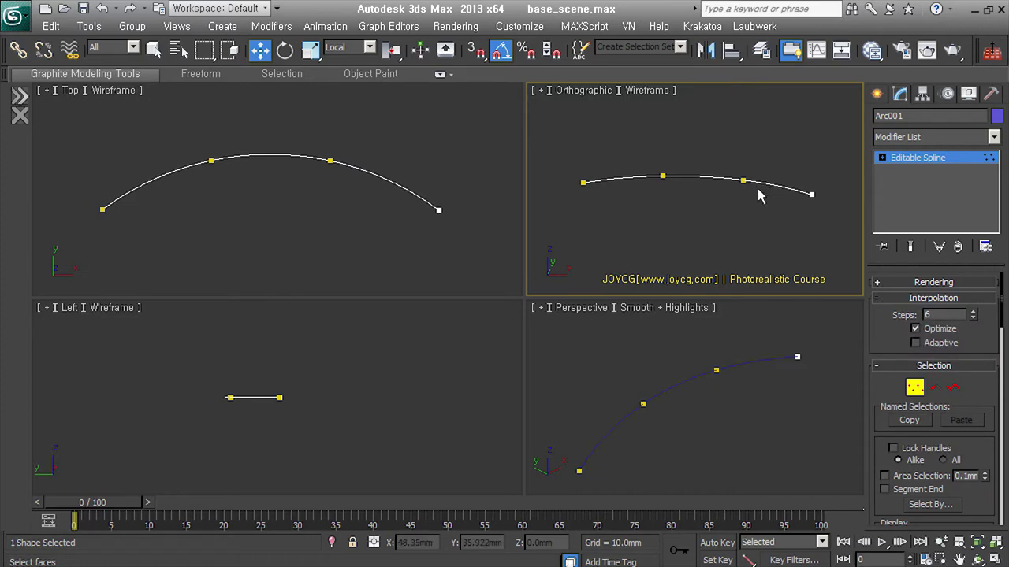
click(943, 174)
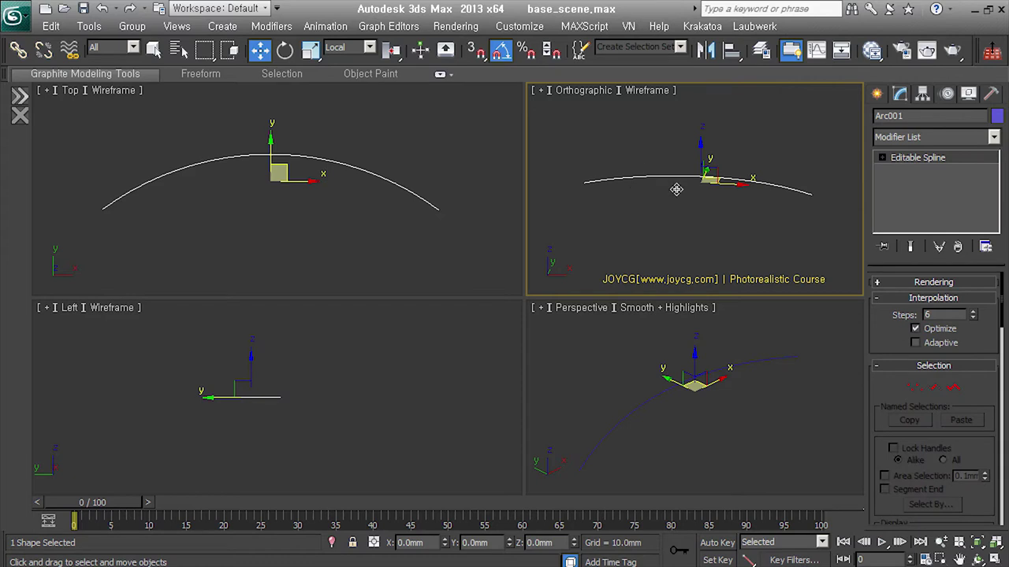
- Extrude the arc again and lower its interpolation Steps to 2
key(alt+e)
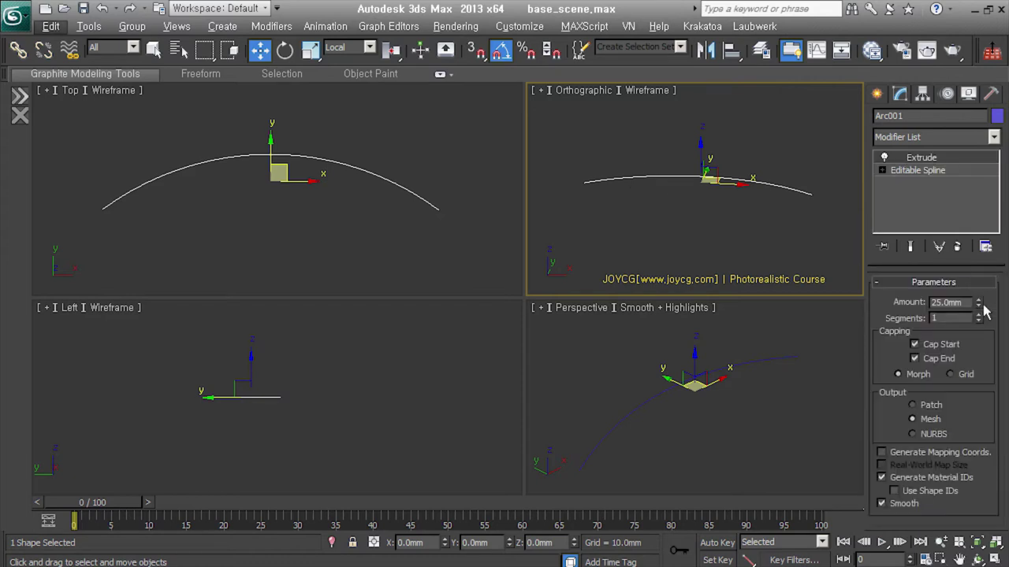
drag(978, 302, 978, 303)
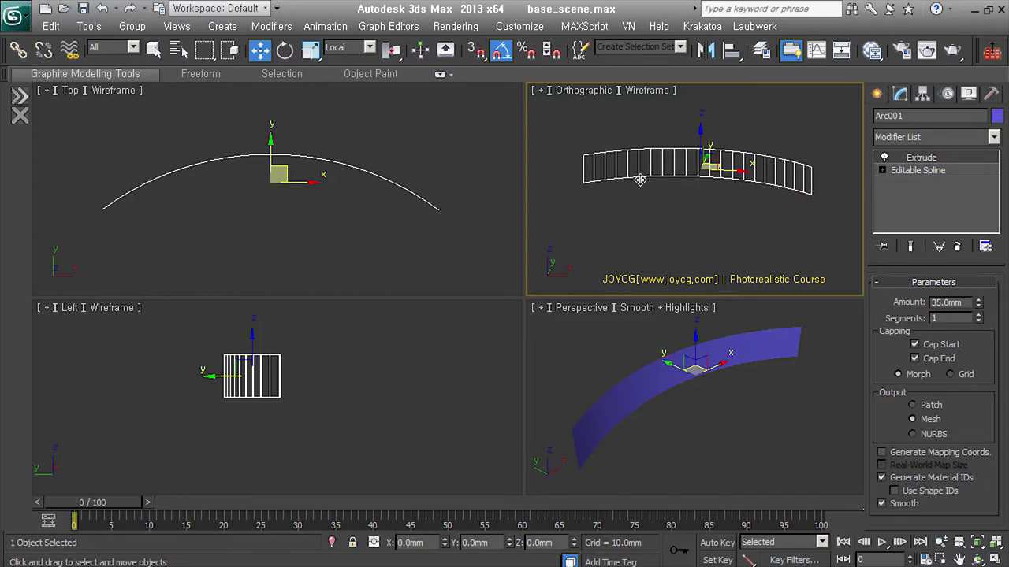
alt+middle_drag(683, 217, 628, 204)
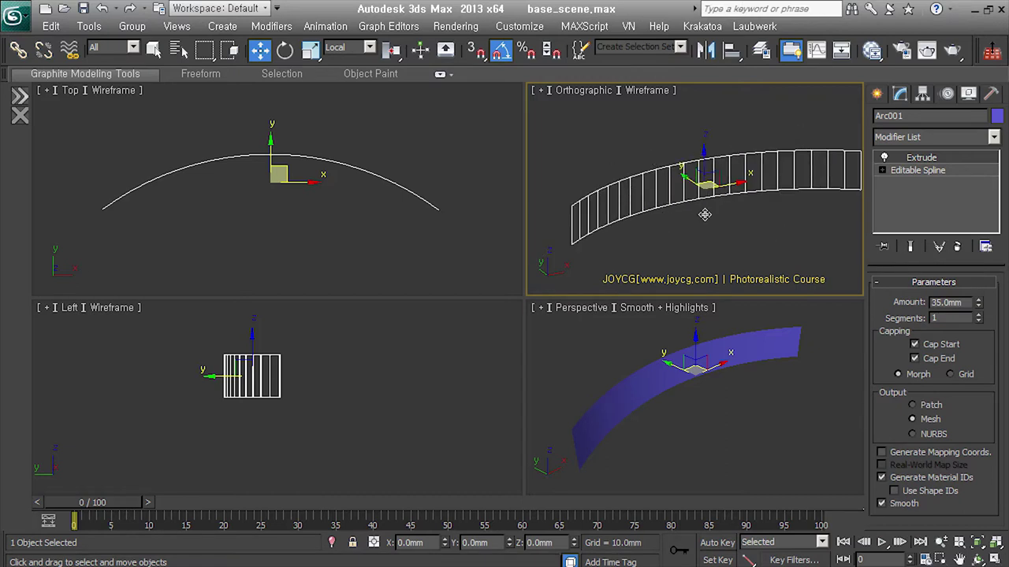
click(918, 170)
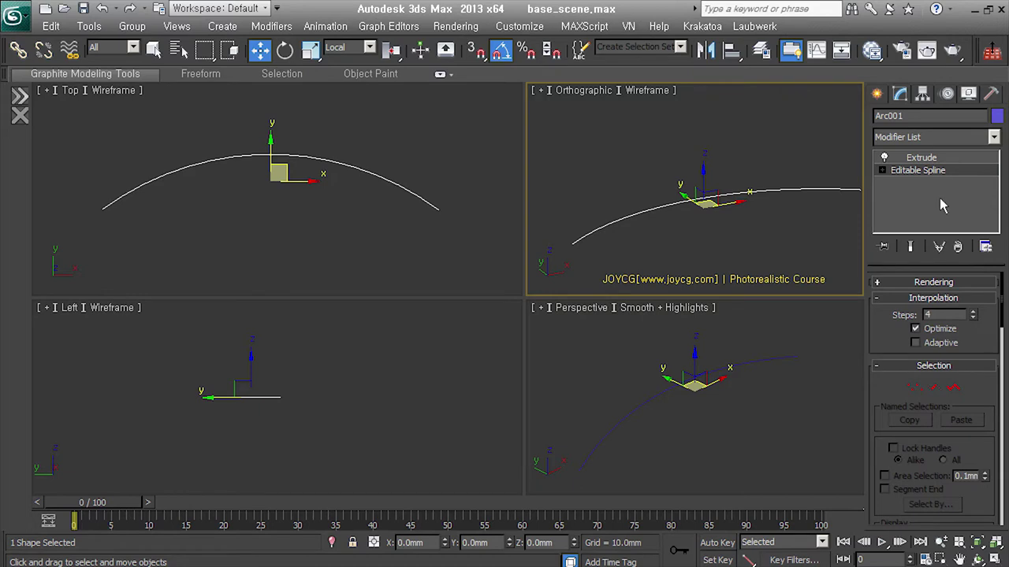
click(920, 158)
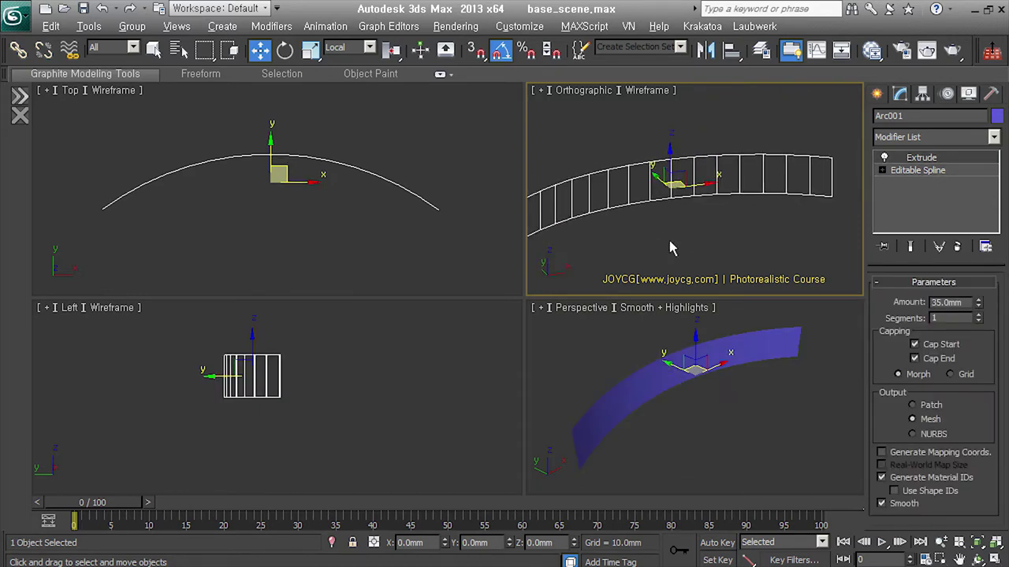
click(953, 172)
drag(984, 327, 986, 331)
click(954, 165)
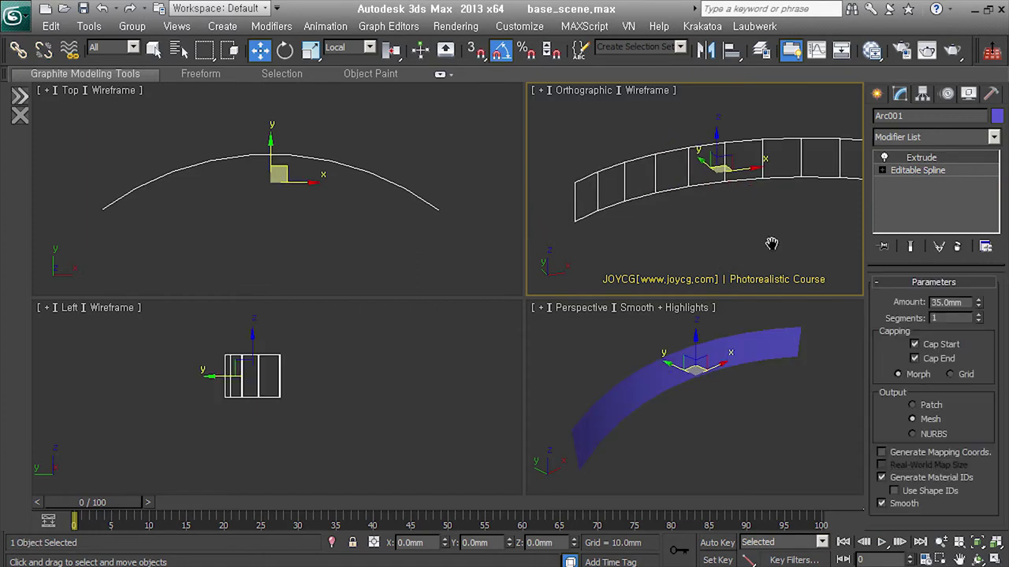
- Raise the extrusion to 160 mm and convert the curved panel to an Editable Poly
mouse_move(715, 251)
alt+middle_down()
mouse_move(750, 249)
mouse_move(709, 240)
alt+middle_up()
drag(978, 302, 995, 294)
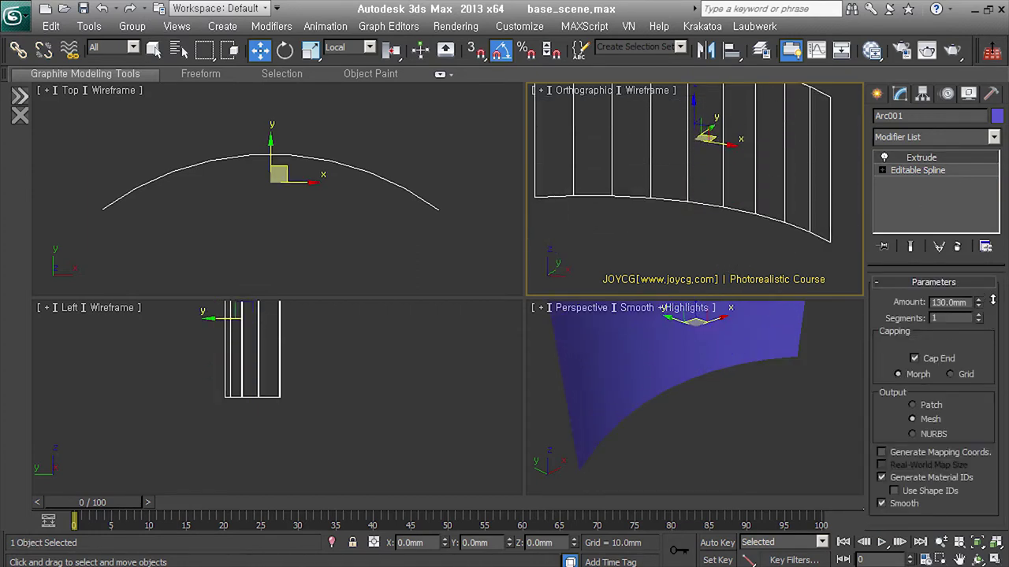
middle_drag(679, 158, 680, 200)
scroll(685, 200, down, 2)
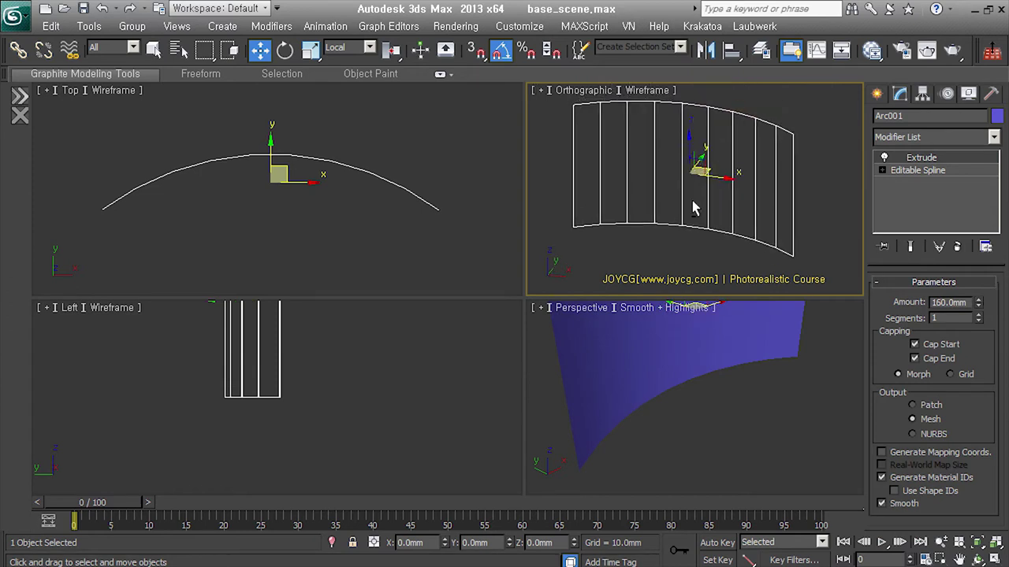
right_click(691, 200)
click(788, 200)
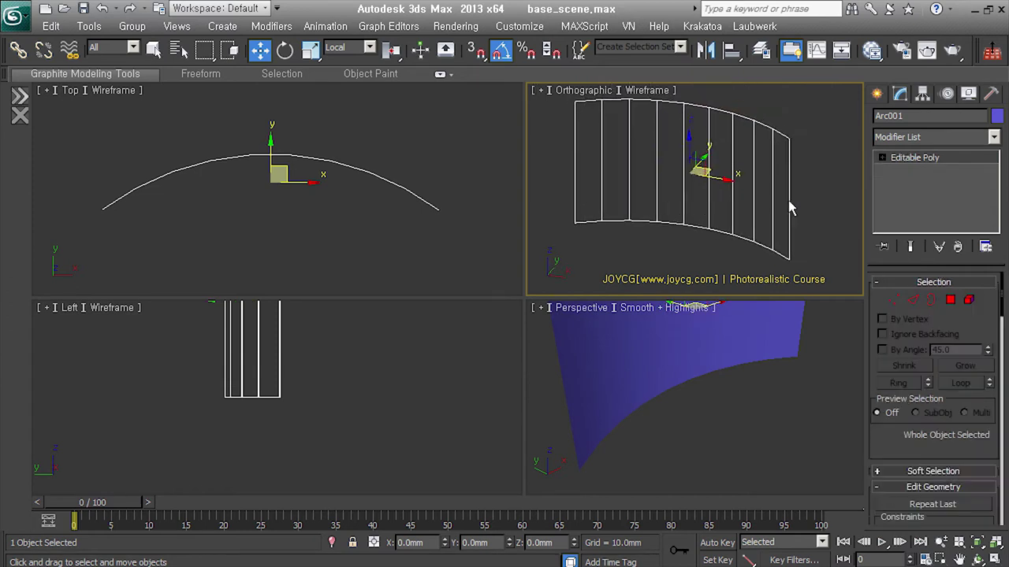
- Add Edit Poly, select all faces and detach them as Object001
middle_drag(747, 184, 766, 194)
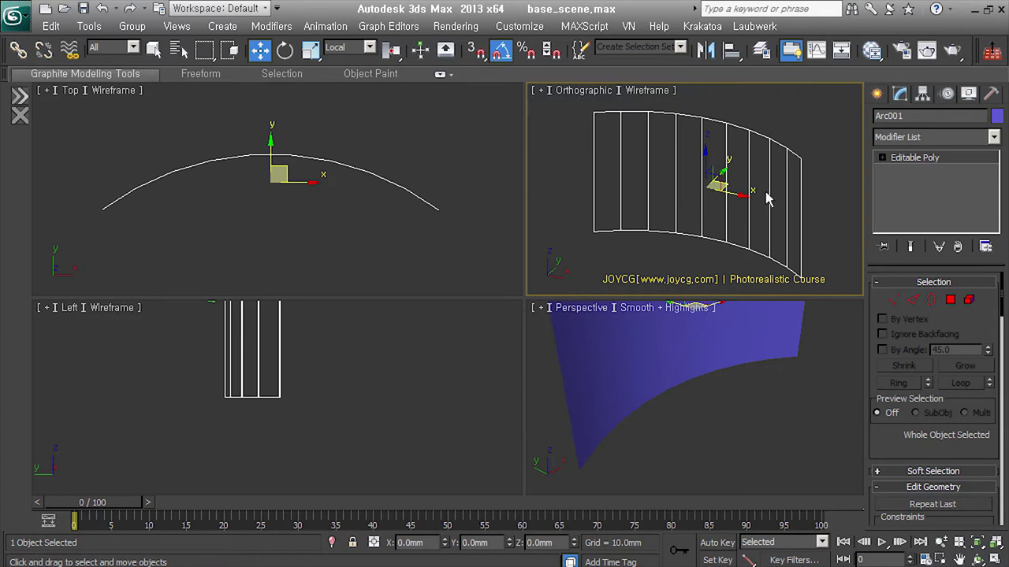
key(alt+e)
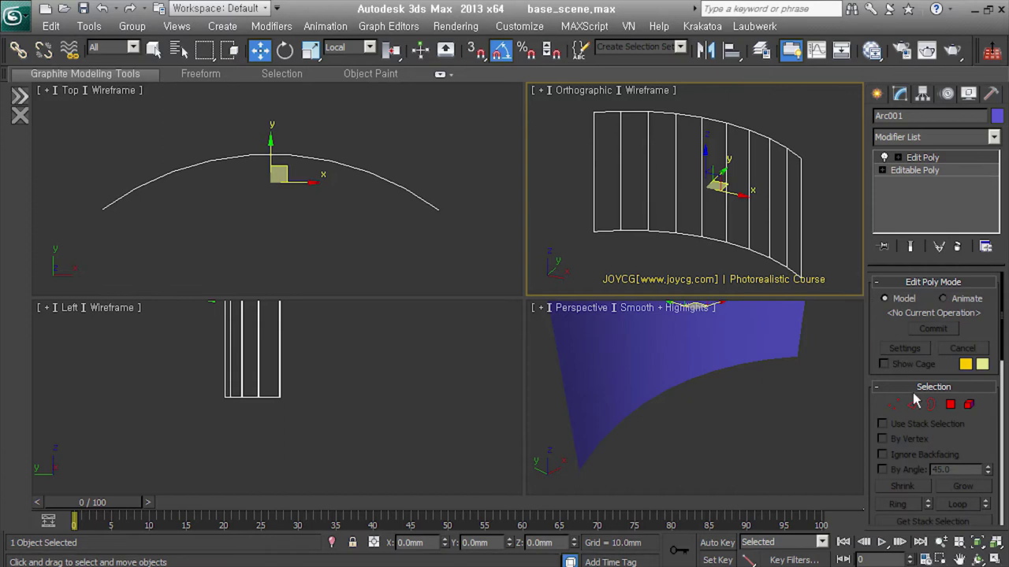
mouse_move(752, 225)
alt+middle_down()
mouse_move(768, 184)
mouse_move(746, 205)
mouse_move(620, 194)
mouse_move(667, 193)
mouse_move(808, 234)
mouse_move(960, 413)
mouse_move(732, 248)
mouse_move(657, 249)
mouse_move(742, 247)
alt+middle_up()
key(w)
click(657, 250)
key(ctrl+a)
key(ctrl+d)
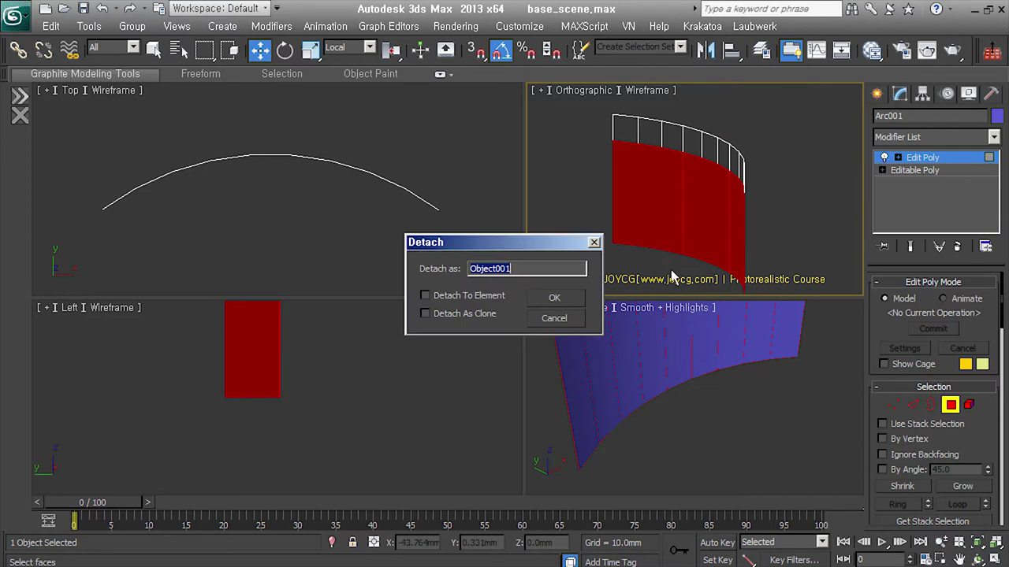
click(559, 298)
- Replace the Edit Poly with a 4.5 mm outer Shell on Arc001, then select Object001
click(956, 245)
key(s)
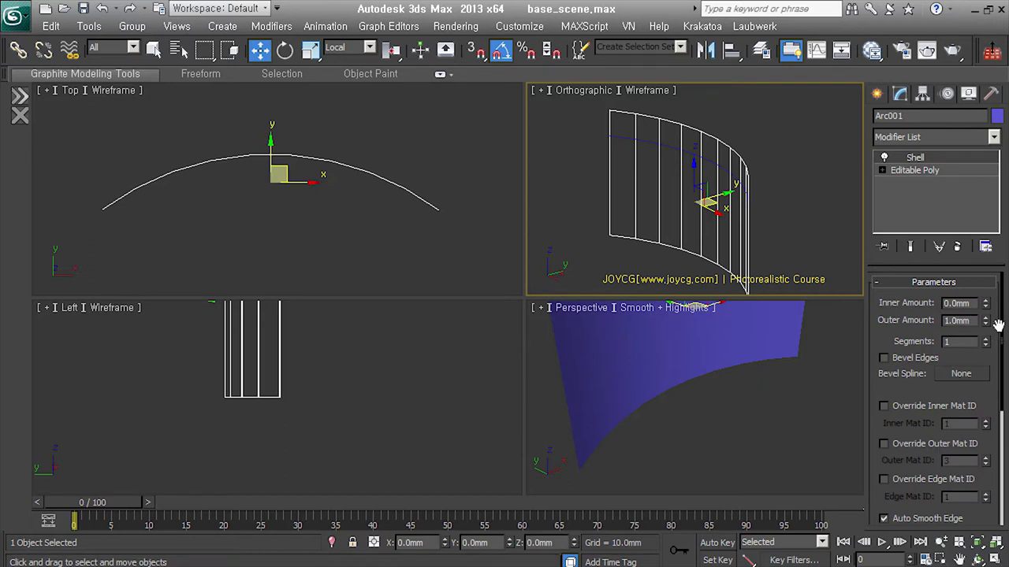
drag(985, 320, 985, 291)
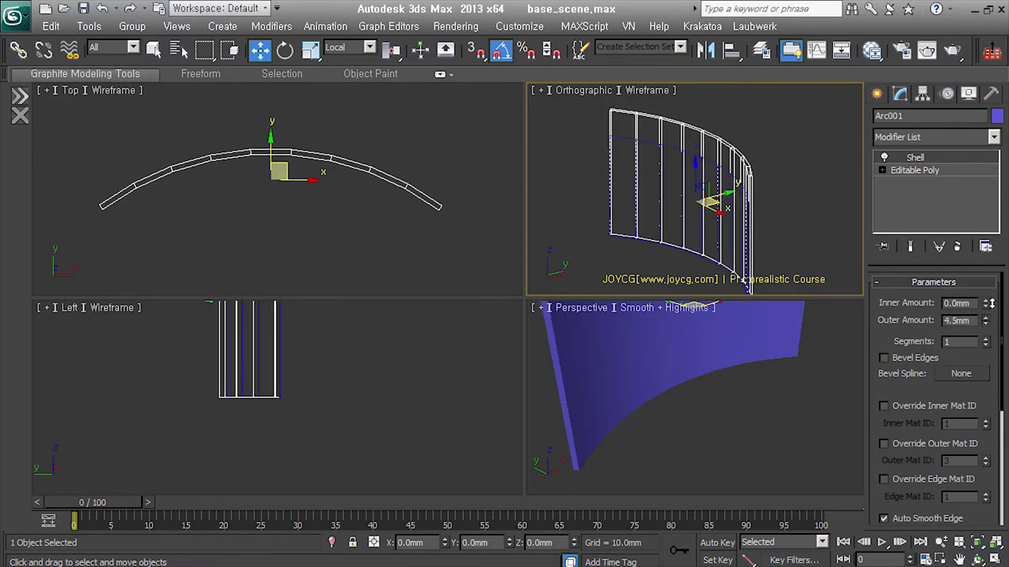
click(705, 167)
click(705, 169)
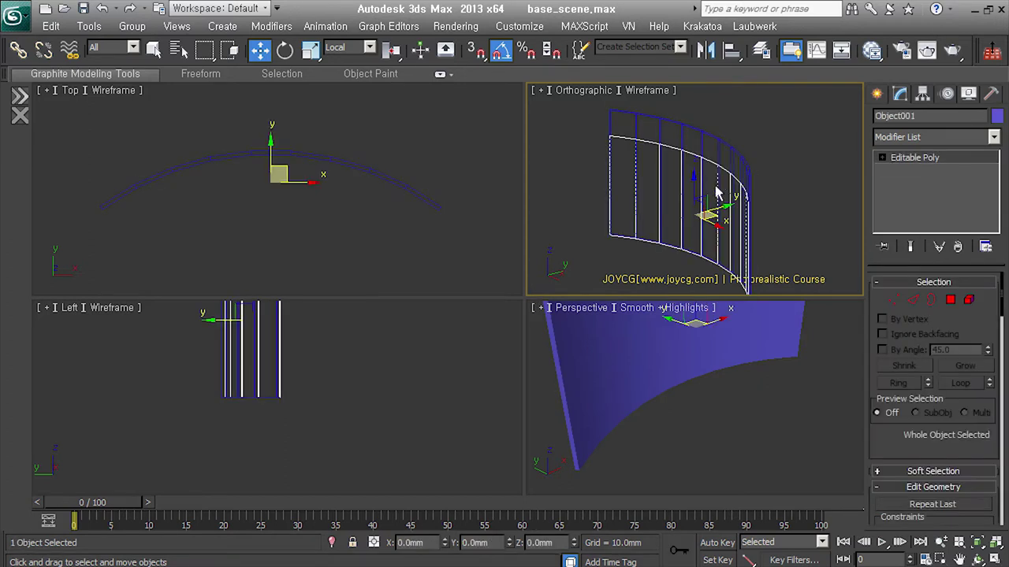
- Select Object001's vertical edges and connect them with 2 horizontal segments
mouse_move(717, 193)
alt+middle_down()
mouse_move(656, 198)
mouse_move(711, 231)
mouse_move(727, 202)
mouse_move(761, 190)
mouse_move(777, 163)
mouse_move(753, 214)
alt+middle_up()
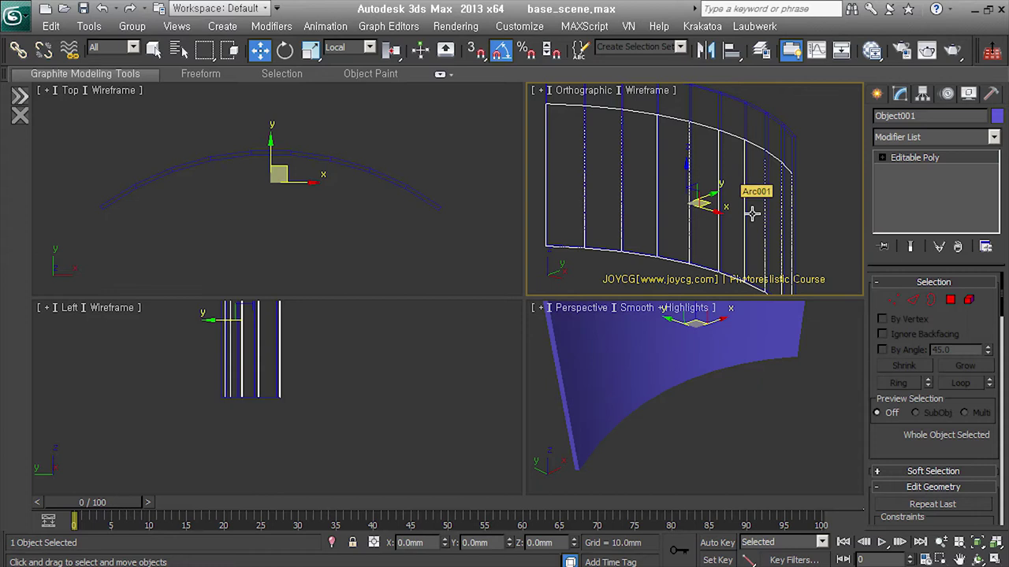
click(912, 301)
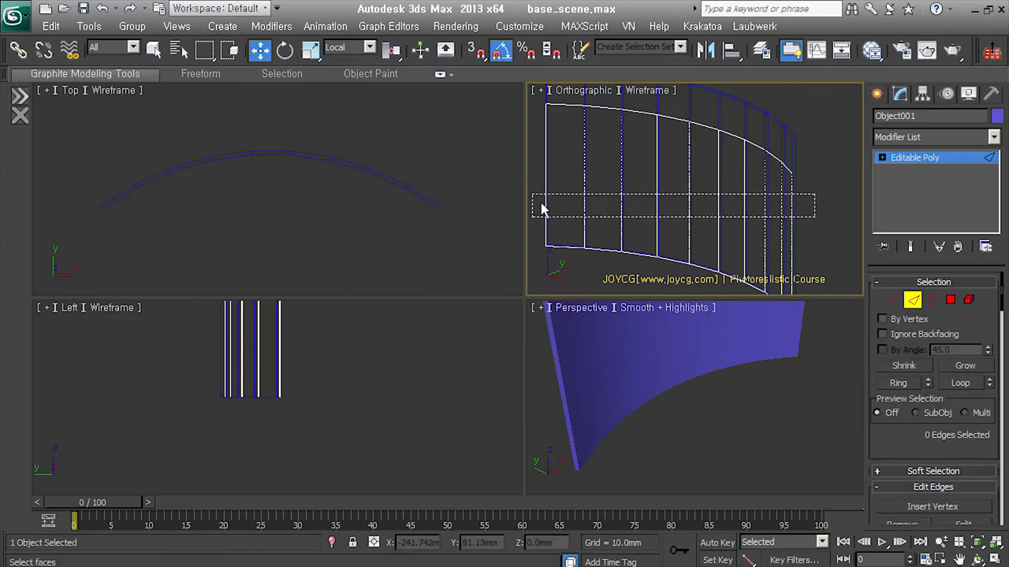
middle_drag(655, 227, 678, 235)
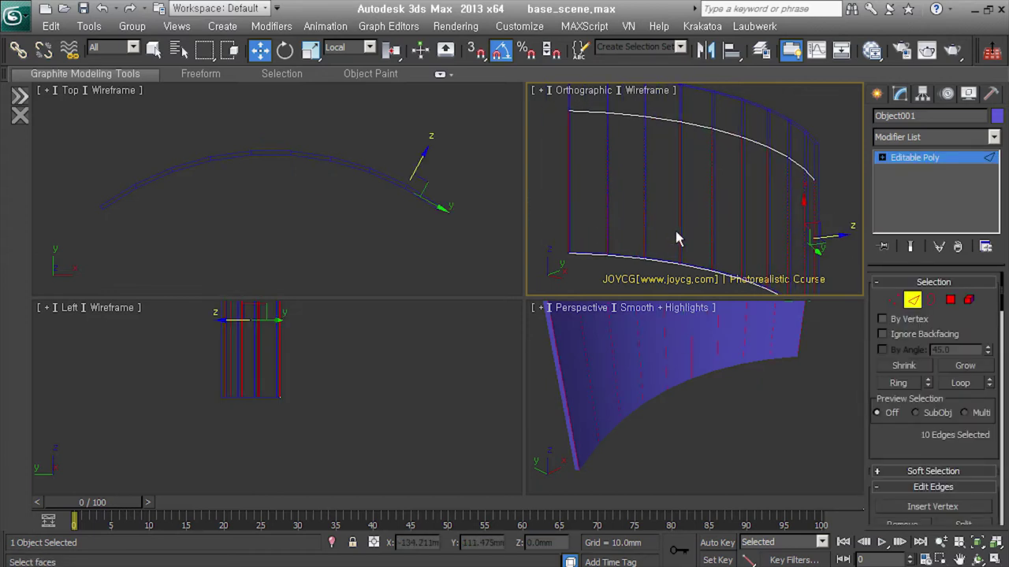
alt+middle_drag(675, 231, 695, 218)
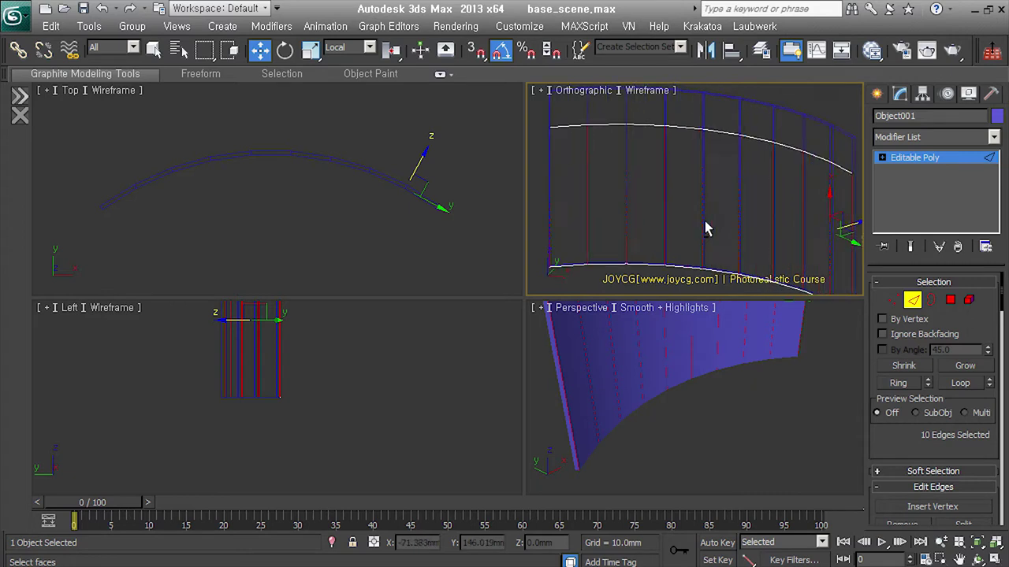
alt+middle_drag(751, 222, 745, 199)
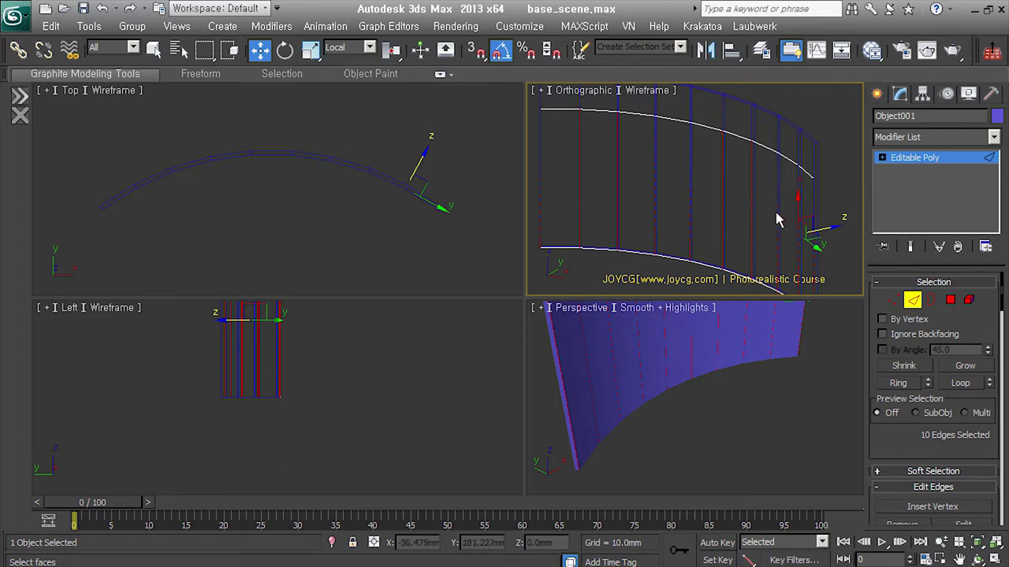
right_click(775, 212)
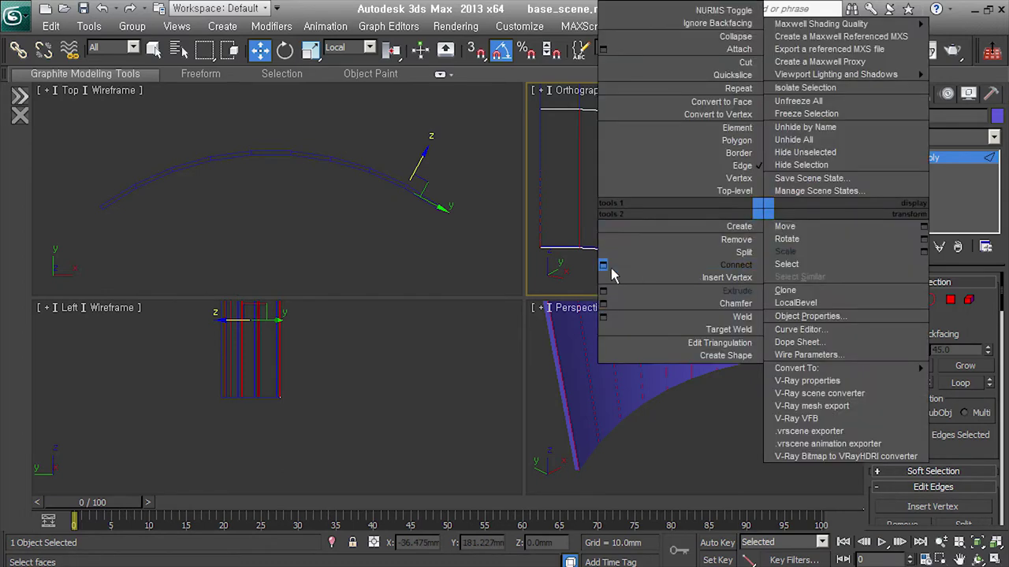
click(604, 265)
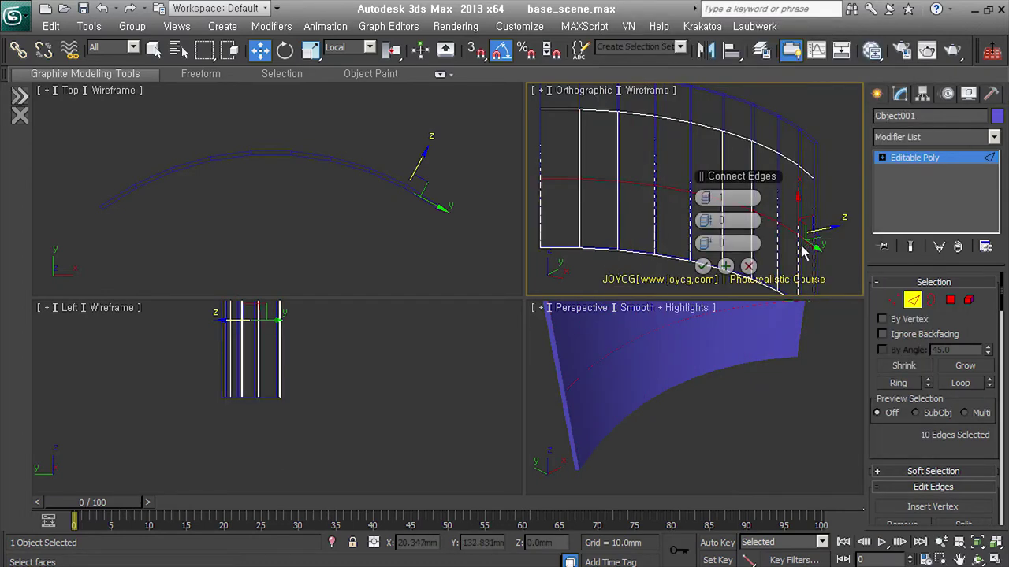
click(702, 266)
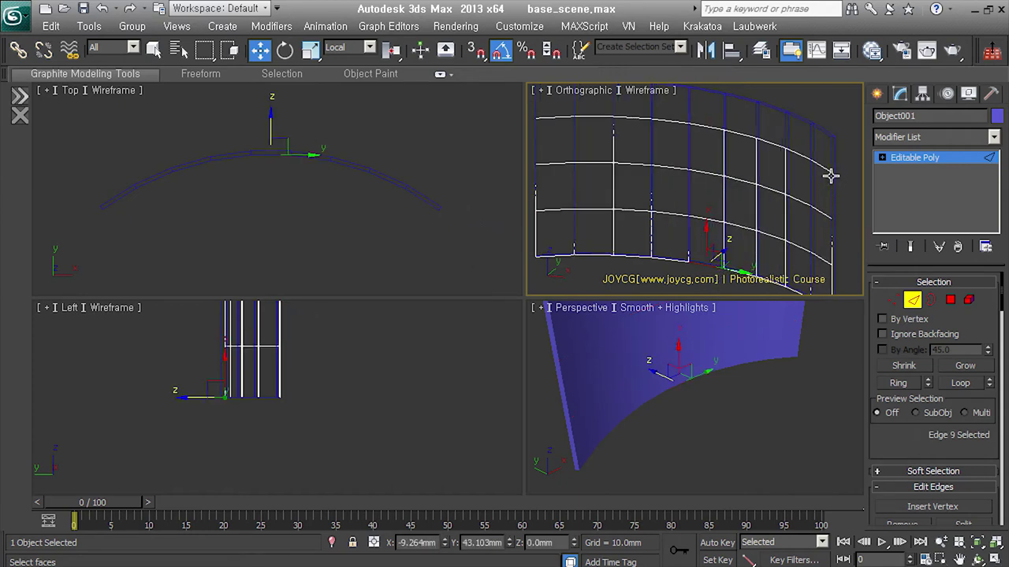
- Select the top and bottom edge loops using Ring and Loop selection
alt+middle_drag(822, 192, 763, 211)
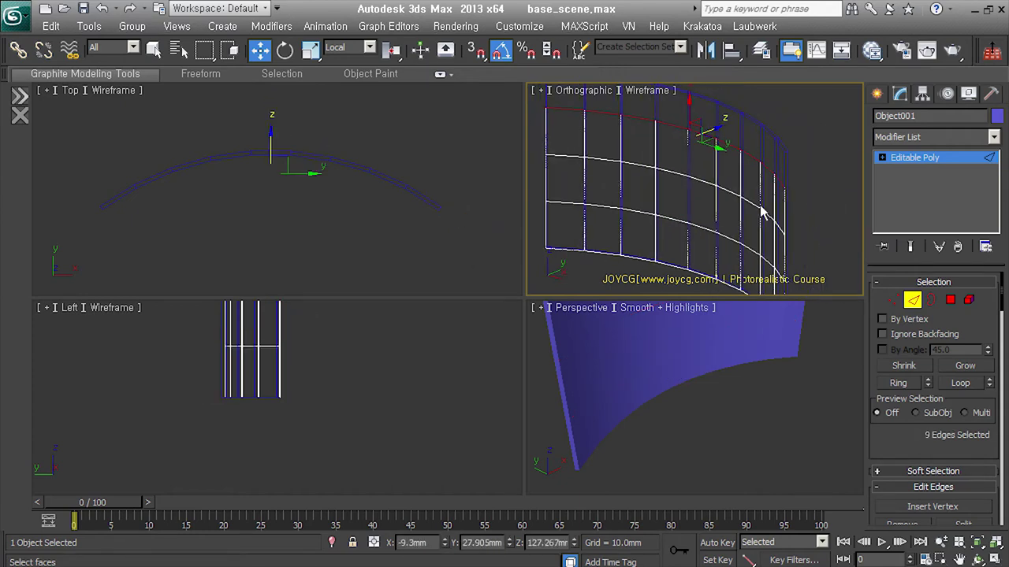
key(alt+r)
right_click(730, 207)
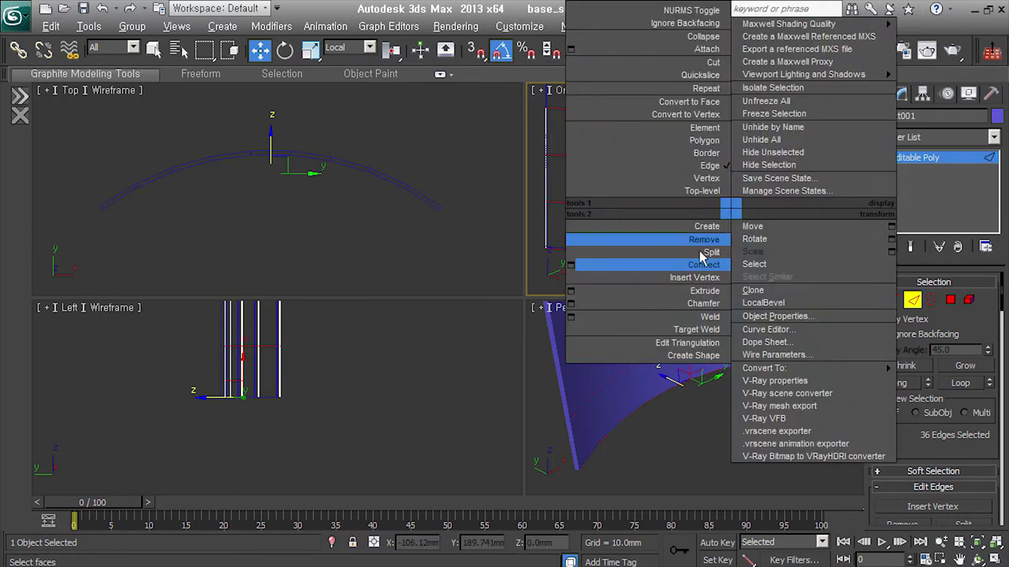
click(543, 207)
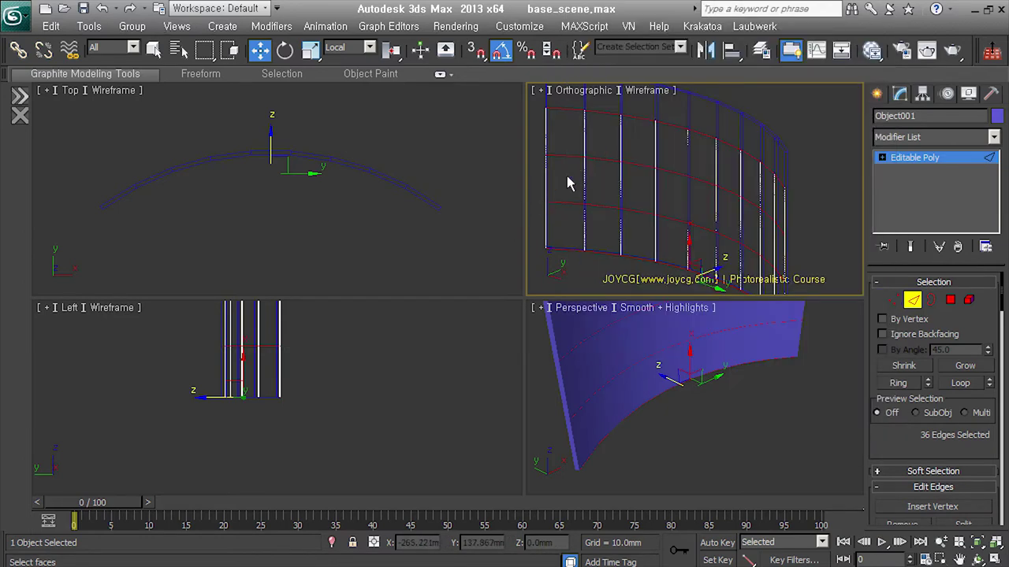
click(666, 206)
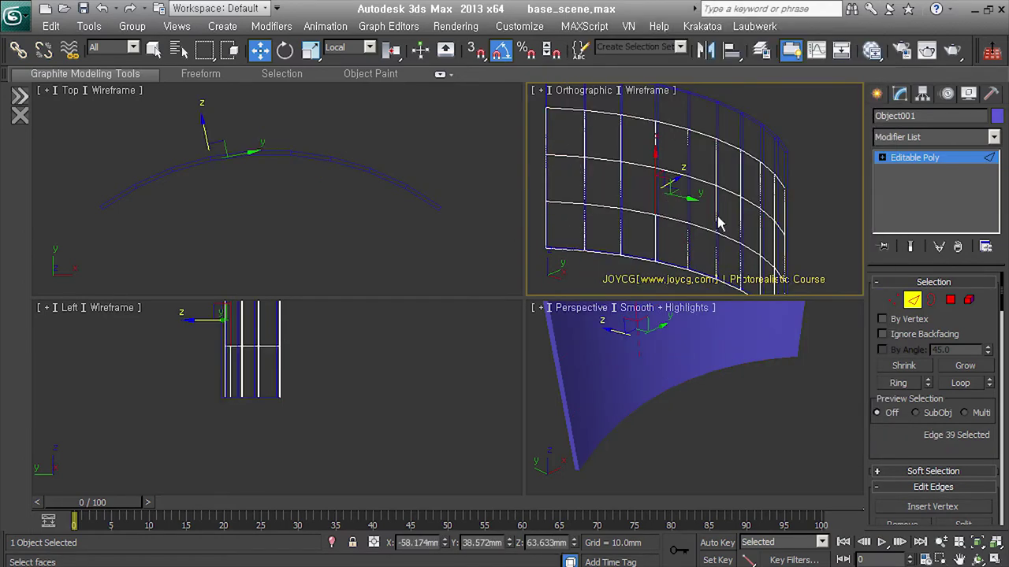
click(743, 172)
ctrl+click(733, 280)
key(alt+l)
right_click(716, 208)
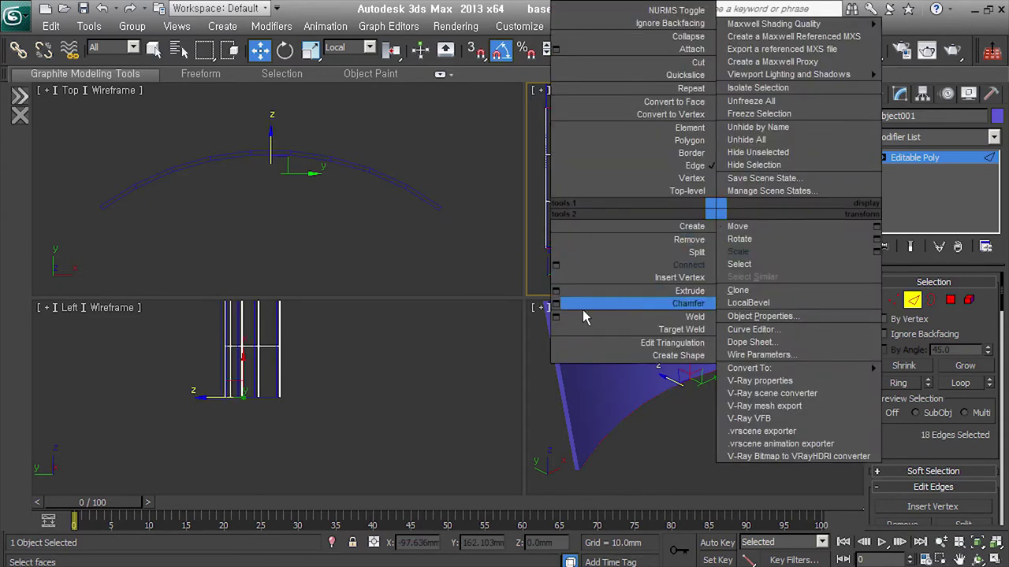
- Apply a first chamfer to the selected edges, starting from a 1.01 mm amount
click(557, 304)
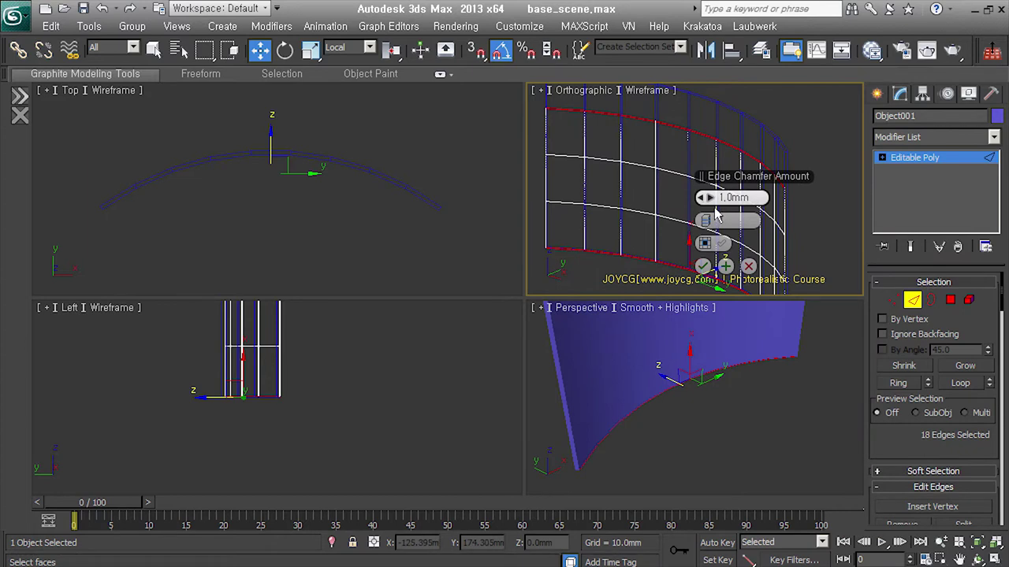
text(1.01)
key(Return)
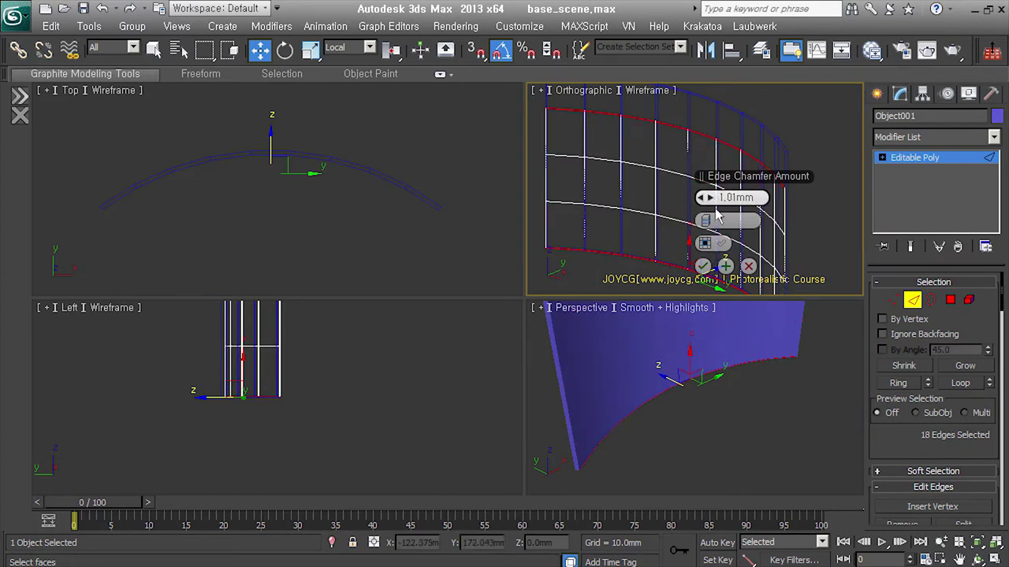
drag(713, 199, 716, 200)
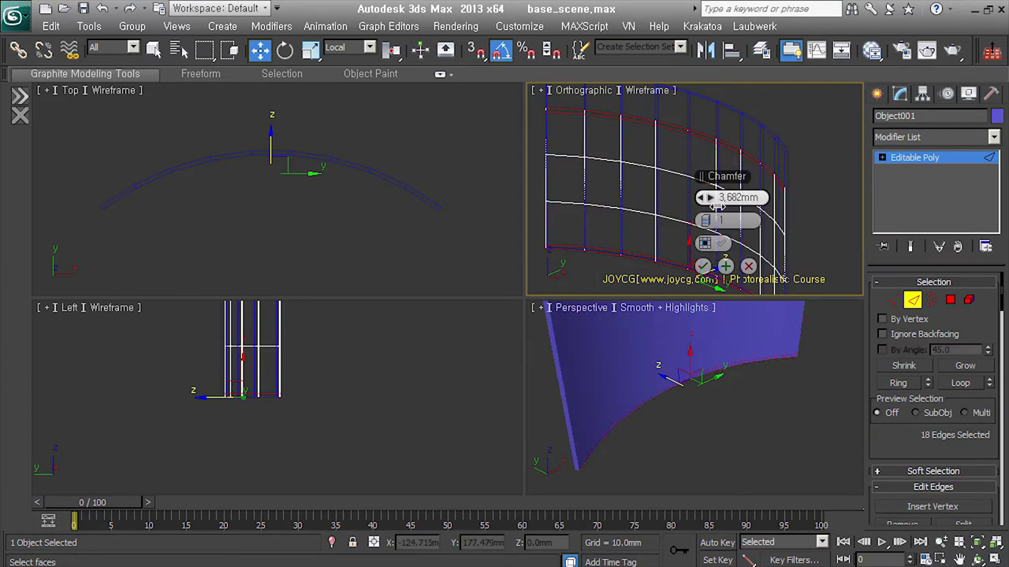
click(711, 274)
drag(913, 463, 913, 327)
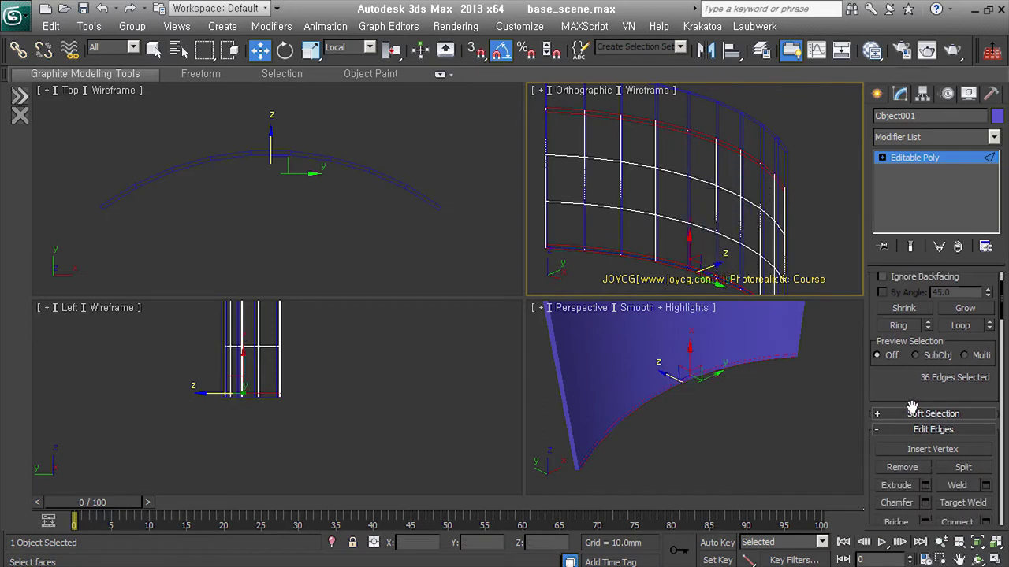
- Select one horizontal edge, ring it, and chamfer the ring by 1.3 mm
click(935, 160)
click(913, 300)
click(738, 220)
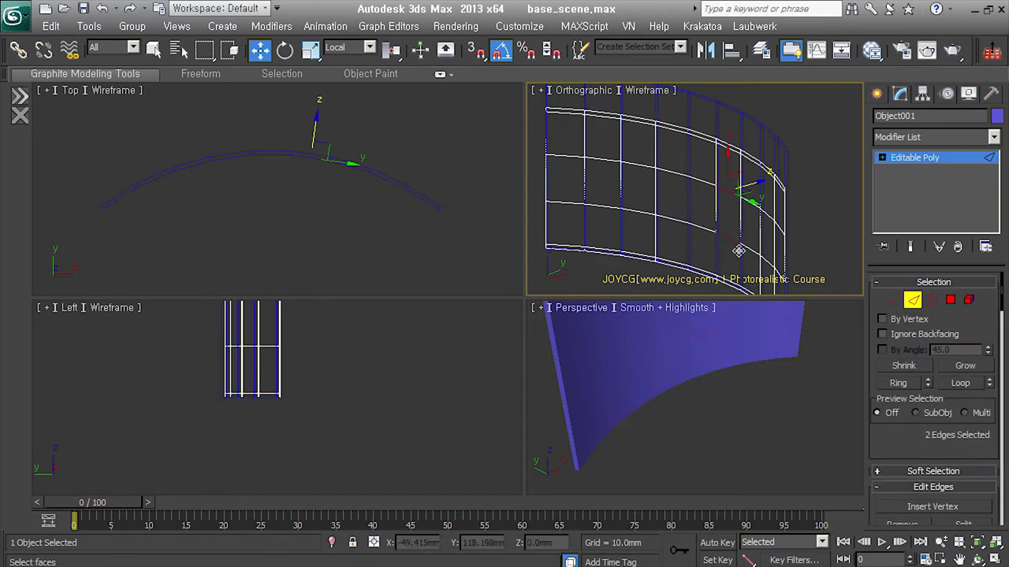
key(alt+r)
right_click(737, 228)
click(559, 304)
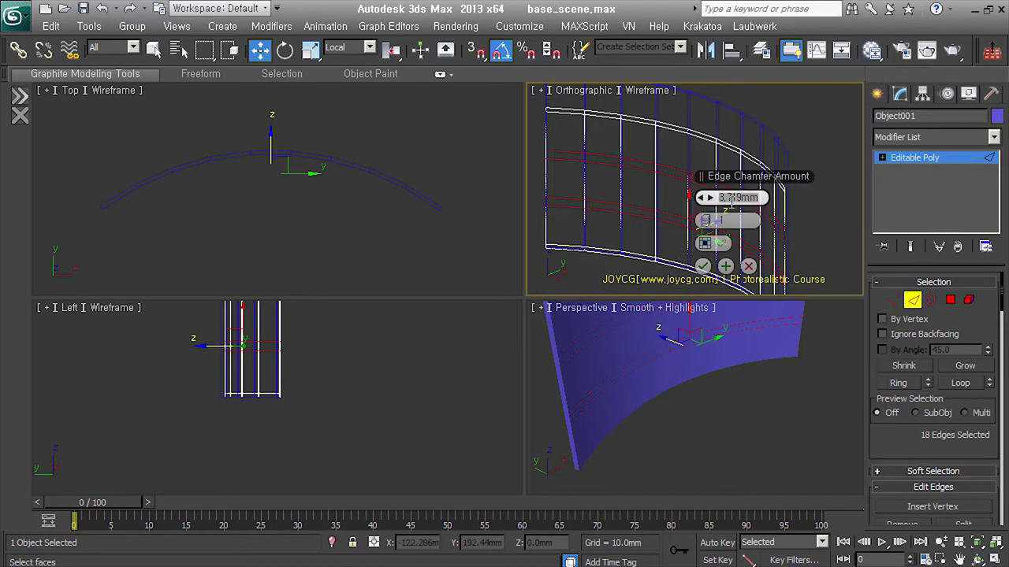
text(1.)
click(702, 265)
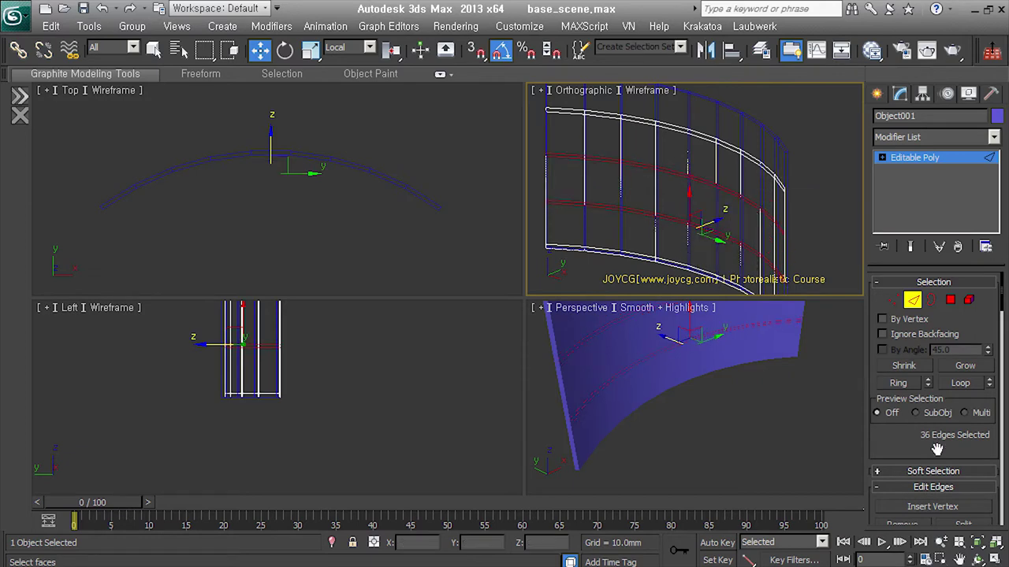
drag(924, 438, 925, 344)
- Undo the selection change, frame the edges, and convert them into a row of polygons
click(809, 215)
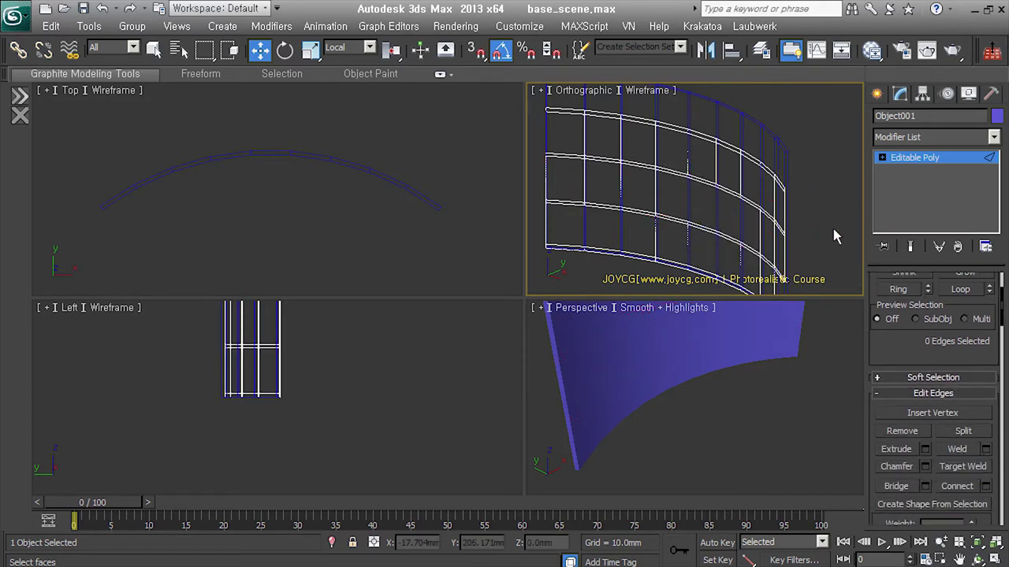
key(ctrl+z)
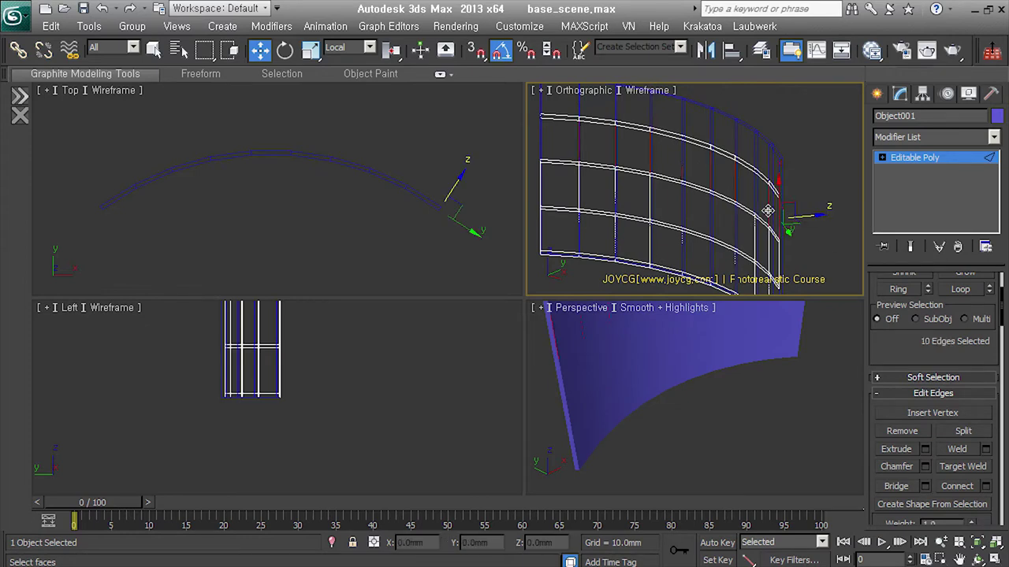
key(z)
click(882, 158)
click(913, 208)
key(ctrl+a)
click(812, 203)
shift+click(798, 199)
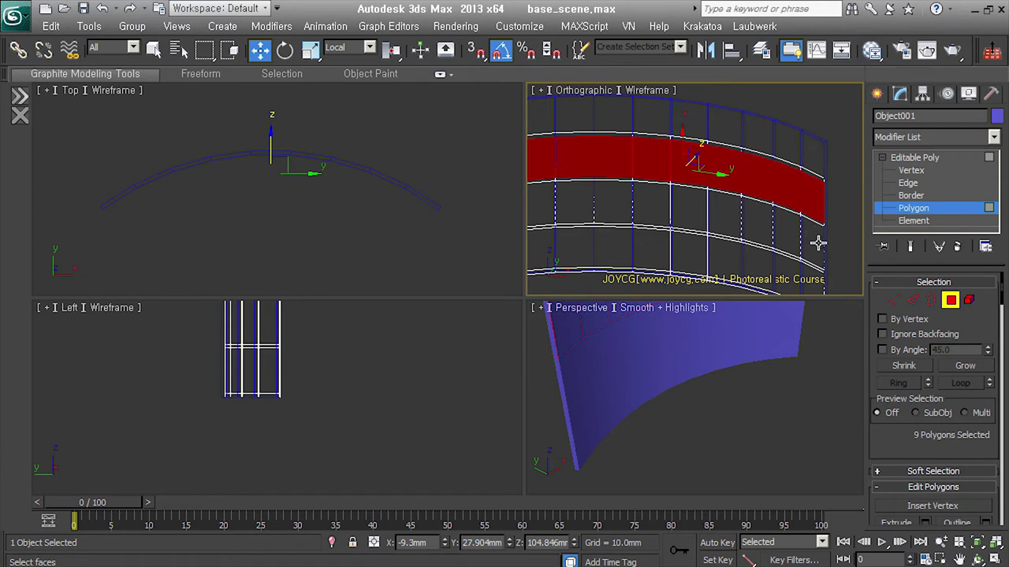
- Grow the polygon selection to the three wide rows and detach them as Object002
shift+click(806, 234)
shift+click(802, 278)
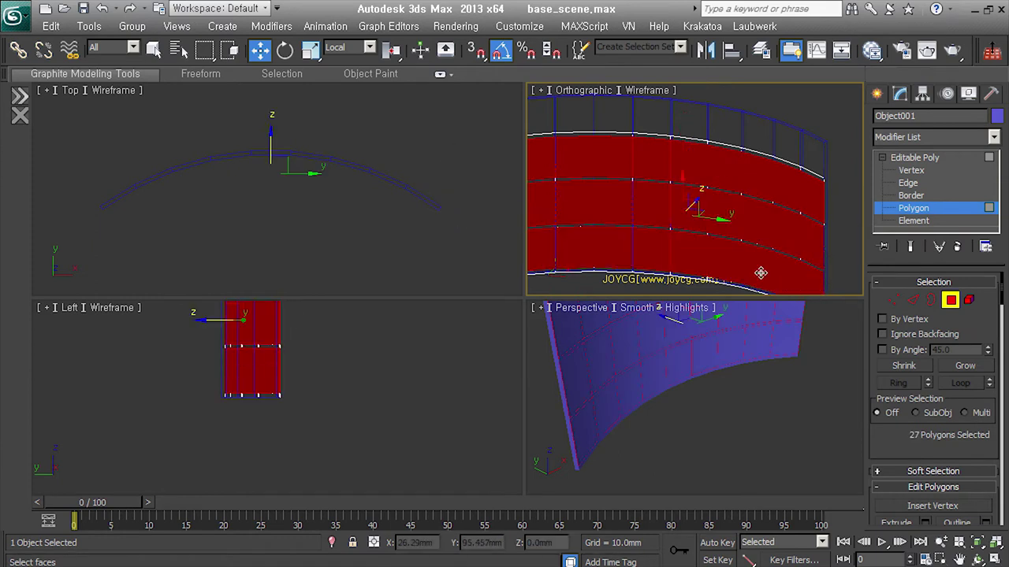
middle_drag(761, 272, 783, 234)
right_click(783, 234)
click(781, 237)
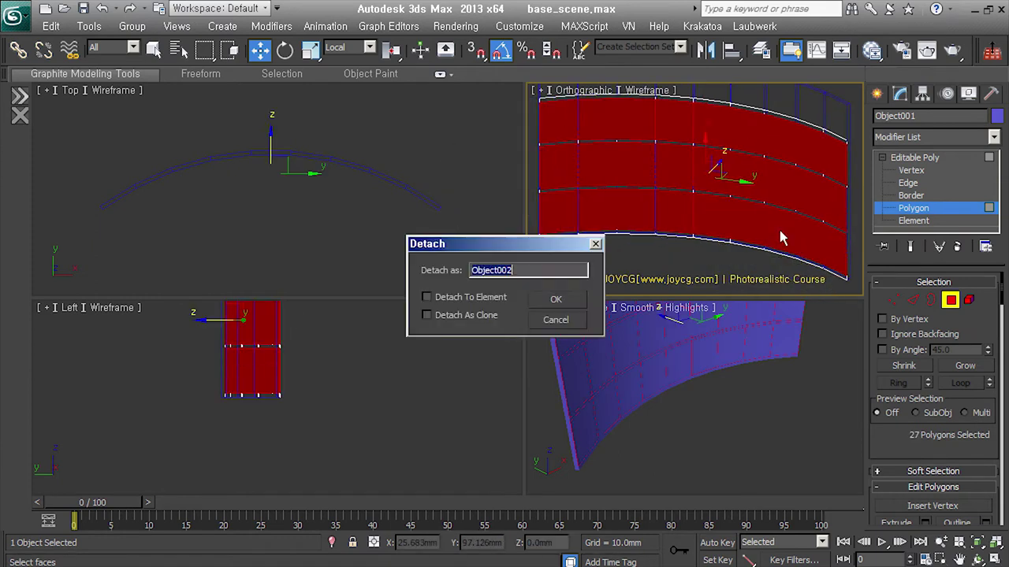
key(Return)
click(973, 208)
- Shell Object001's remaining thin strips 23.7 mm inward, then select Object002
alt+middle_drag(795, 200, 754, 217)
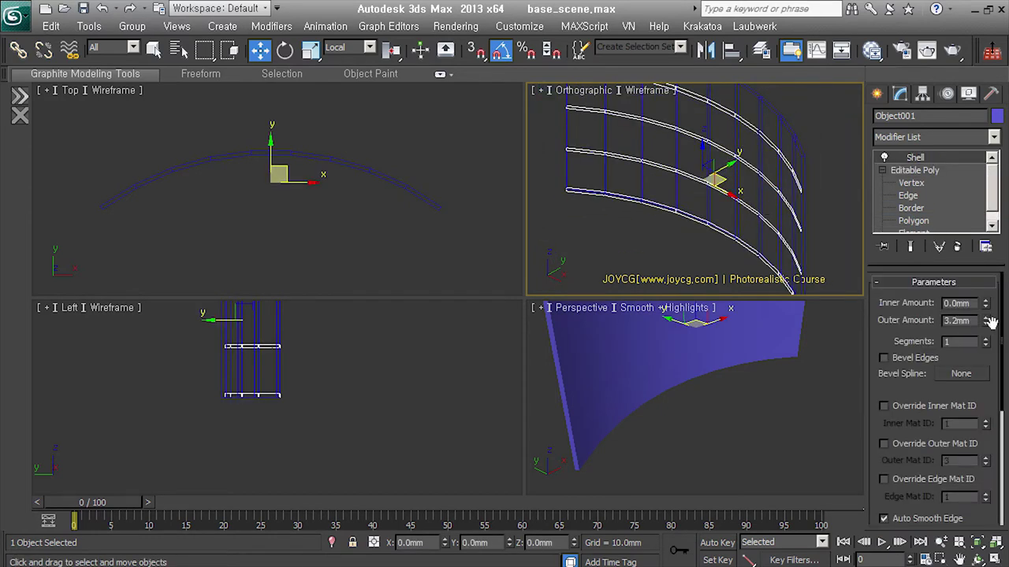
drag(984, 302, 677, 244)
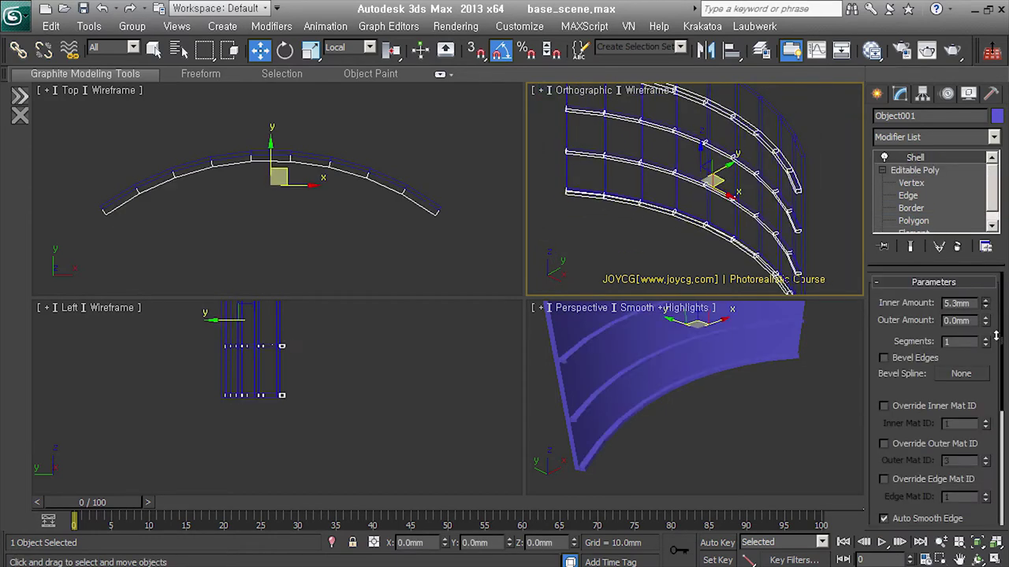
alt+middle_drag(678, 244, 698, 242)
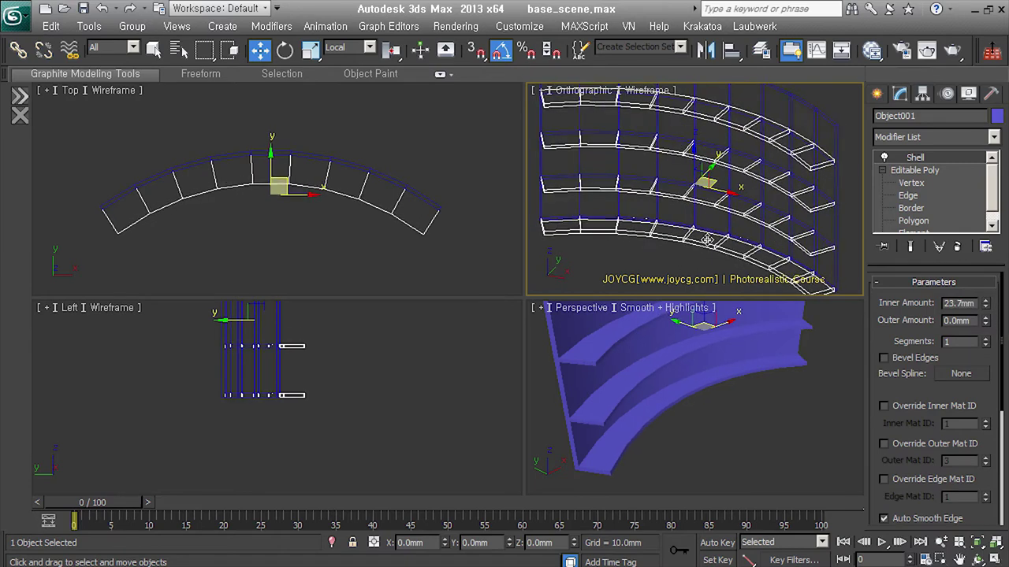
click(835, 204)
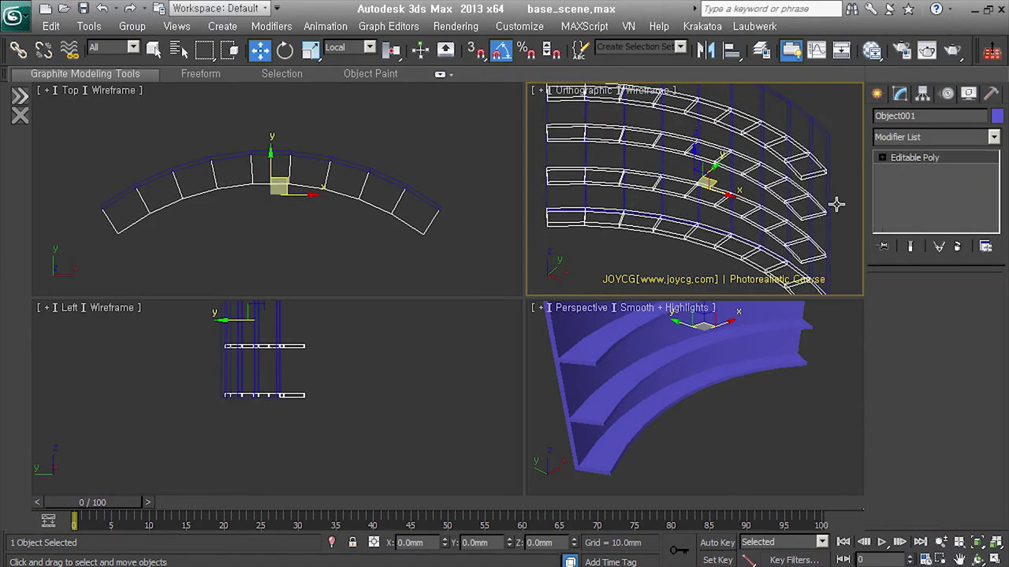
click(913, 299)
- Add Object002's vertical edges band by band until all 60 are selected
mouse_move(720, 221)
alt+middle_down()
mouse_move(736, 205)
mouse_move(828, 228)
alt+middle_up()
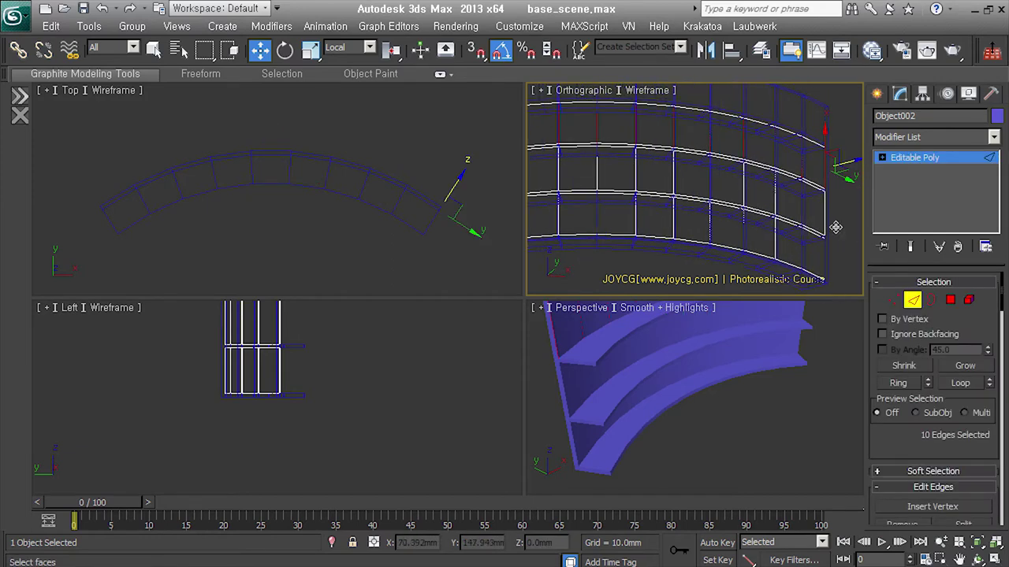
ctrl+click(835, 265)
ctrl+click(835, 266)
middle_drag(835, 265, 769, 210)
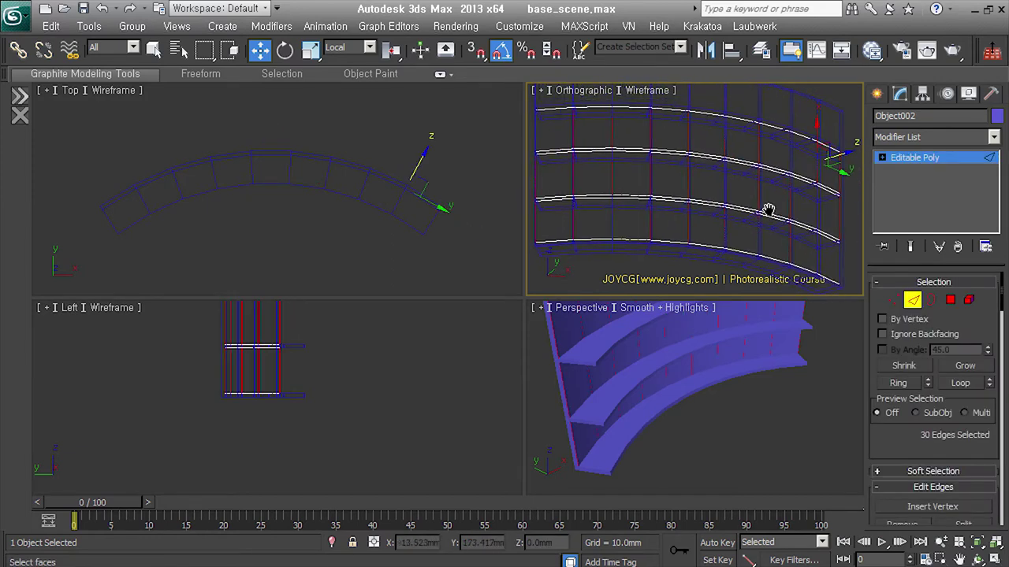
right_click(747, 194)
scroll(741, 200, up, 3)
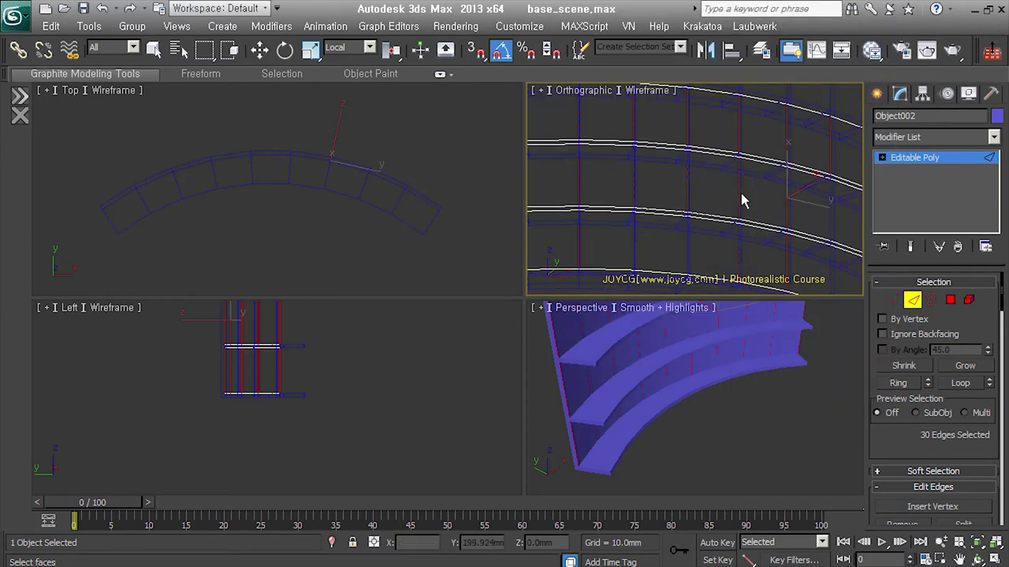
ctrl+click(747, 194)
ctrl+click(747, 194)
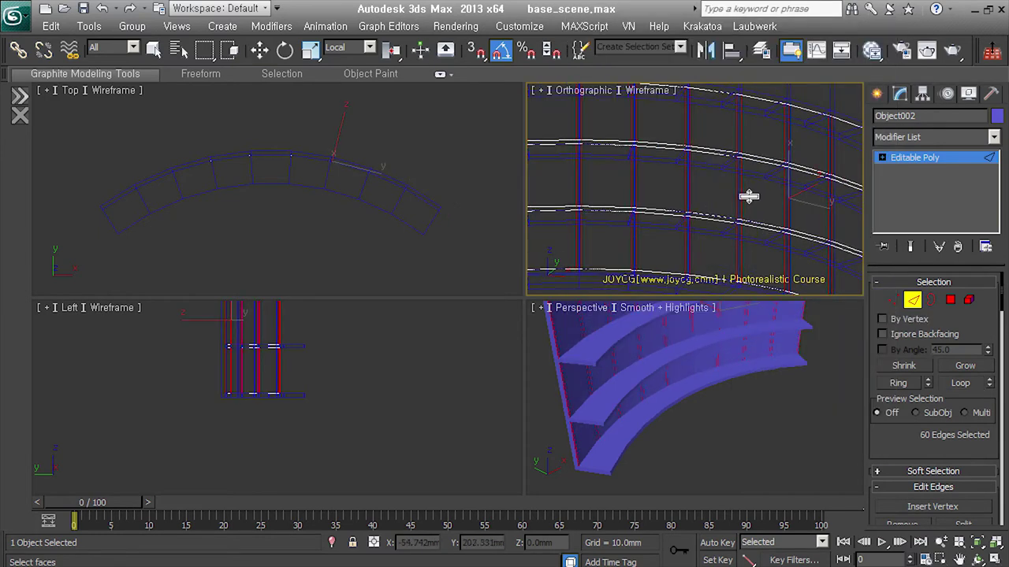
- Select the 27 wide panel faces of Object002 at Polygon level
click(950, 299)
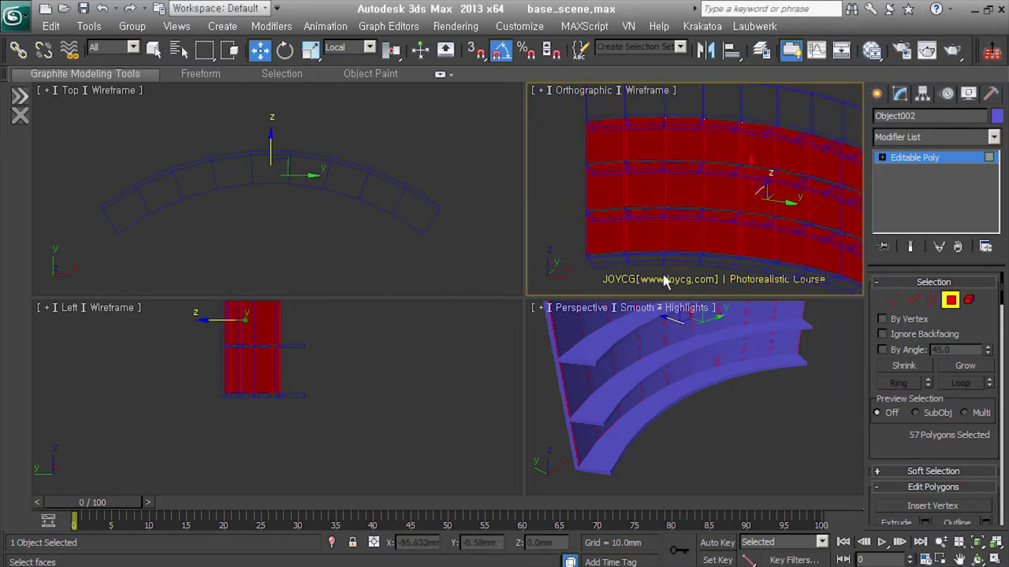
key(w)
click(583, 126)
drag(566, 104, 635, 276)
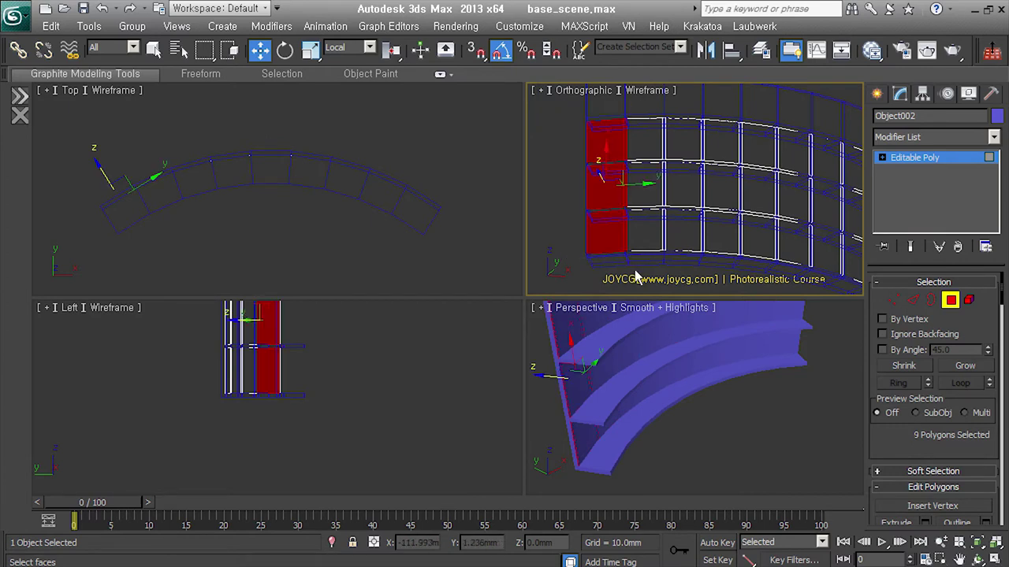
scroll(635, 275, up, 1)
scroll(658, 280, up, 2)
alt+drag(640, 111, 665, 164)
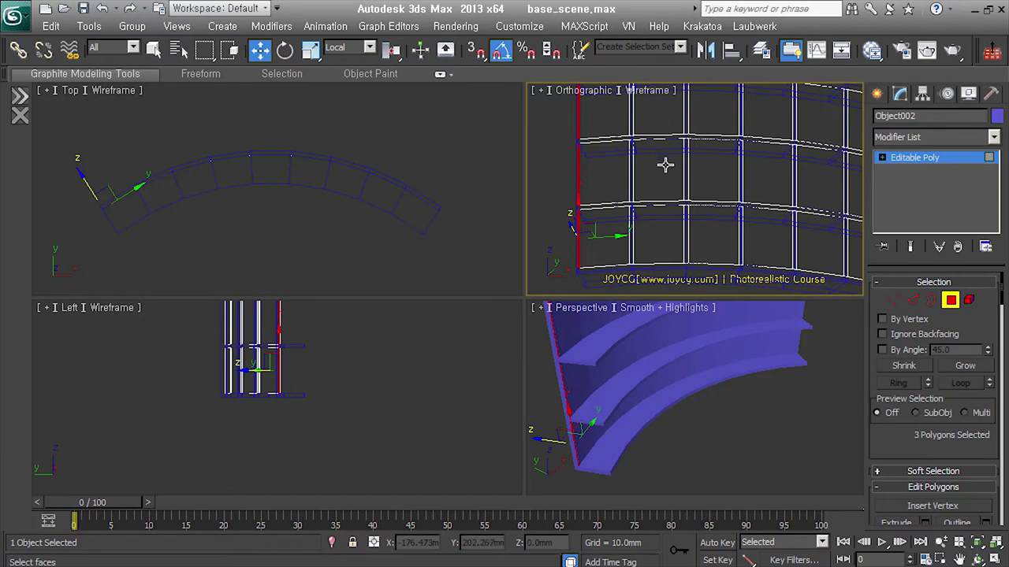
alt+middle_drag(665, 164, 640, 182)
drag(597, 200, 564, 309)
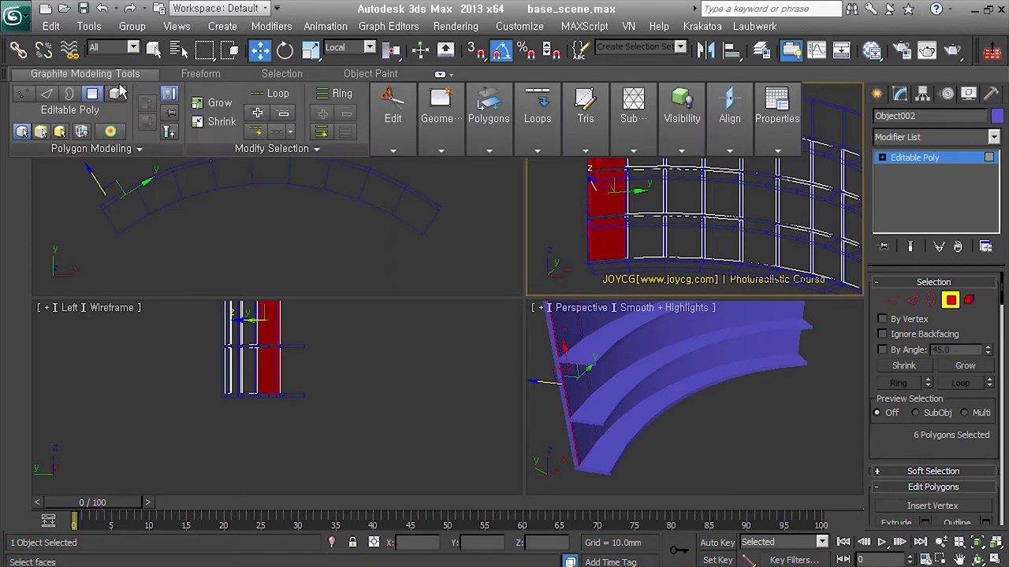
click(278, 131)
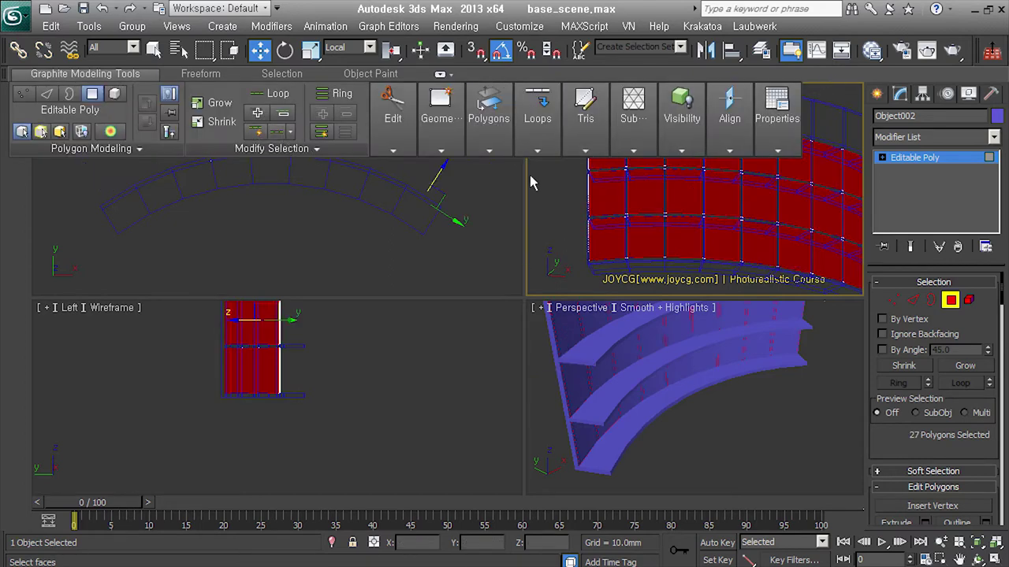
click(440, 74)
middle_drag(660, 236, 779, 305)
click(440, 74)
- Delete the wide faces, shell the remaining vertical strips, and select all three shelf parts
key(Delete)
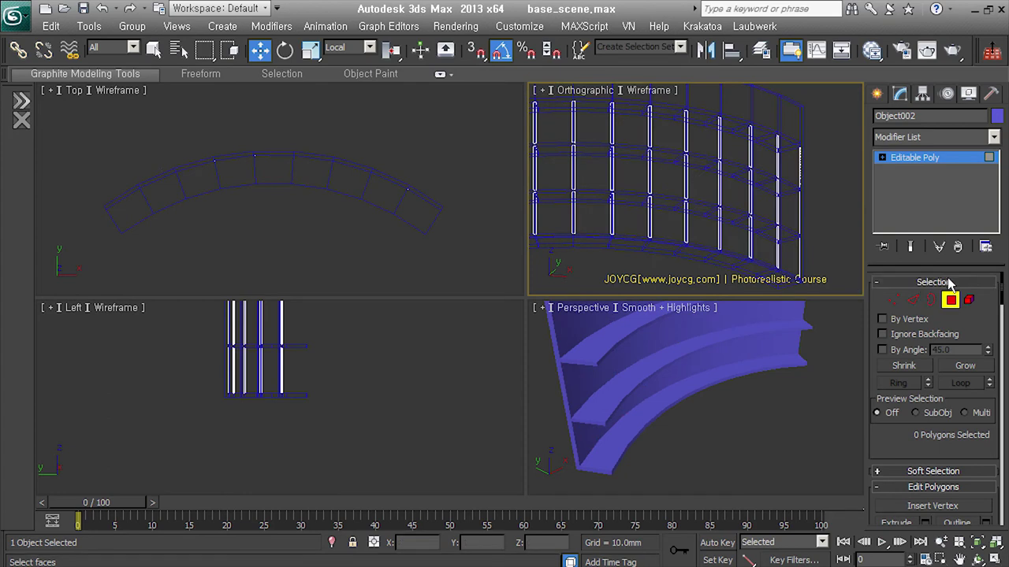
click(951, 300)
mouse_move(840, 230)
alt+middle_down()
mouse_move(815, 230)
mouse_move(805, 251)
alt+middle_up()
click(777, 427)
mouse_move(777, 428)
alt+middle_down()
mouse_move(725, 407)
mouse_move(793, 459)
alt+middle_up()
key(ctrl+a)
alt+middle_drag(722, 368, 791, 426)
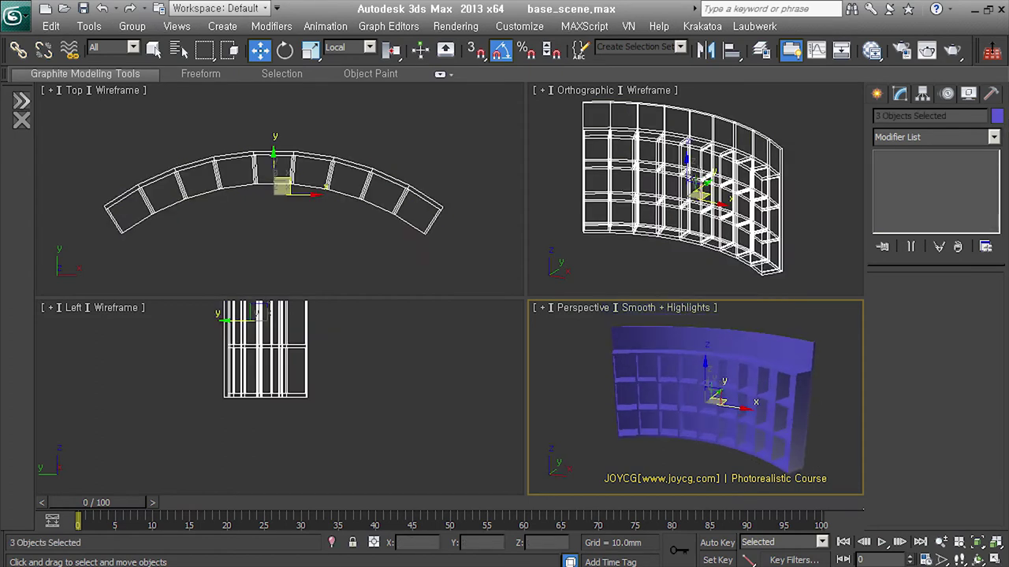
- Collapse the three selected shelf parts into one editable poly with the Collapse utility
click(991, 94)
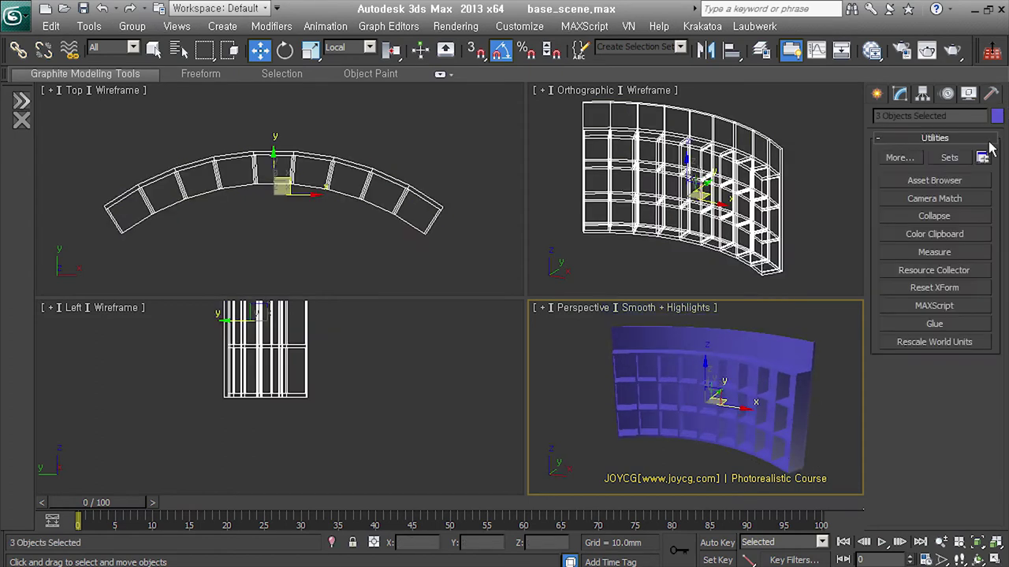
click(945, 217)
click(949, 419)
click(900, 93)
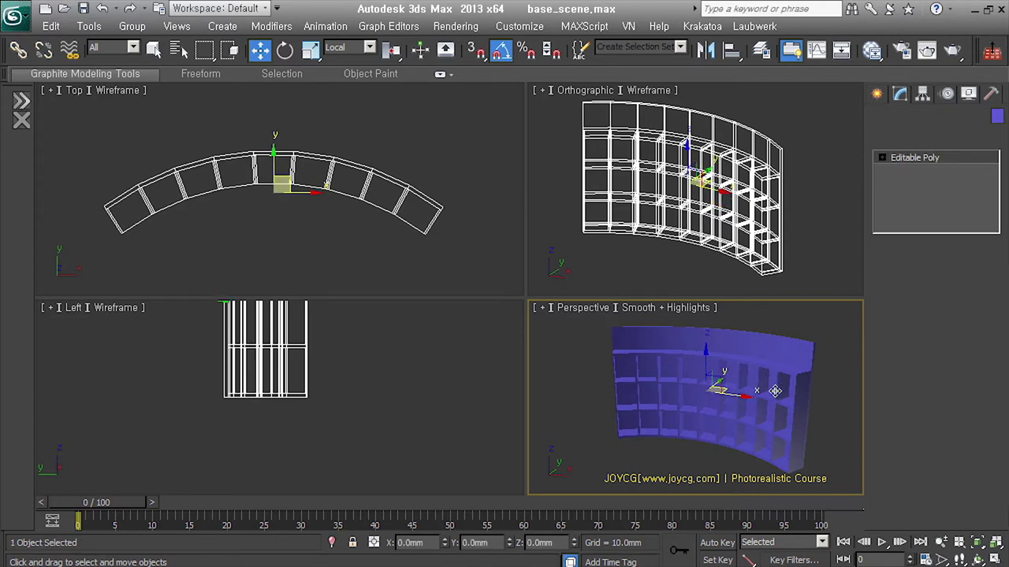
- Turn on edged faces and change the shelf's object colour to light grey
mouse_move(788, 370)
alt+middle_down()
mouse_move(803, 362)
mouse_move(767, 360)
alt+middle_up()
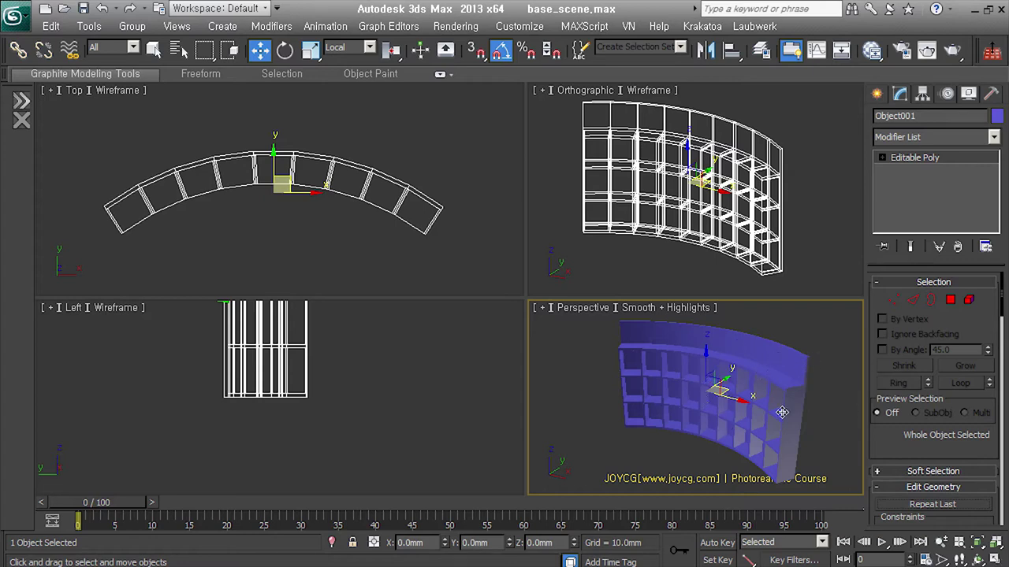
alt+middle_drag(781, 410, 835, 402)
key(F4)
click(997, 116)
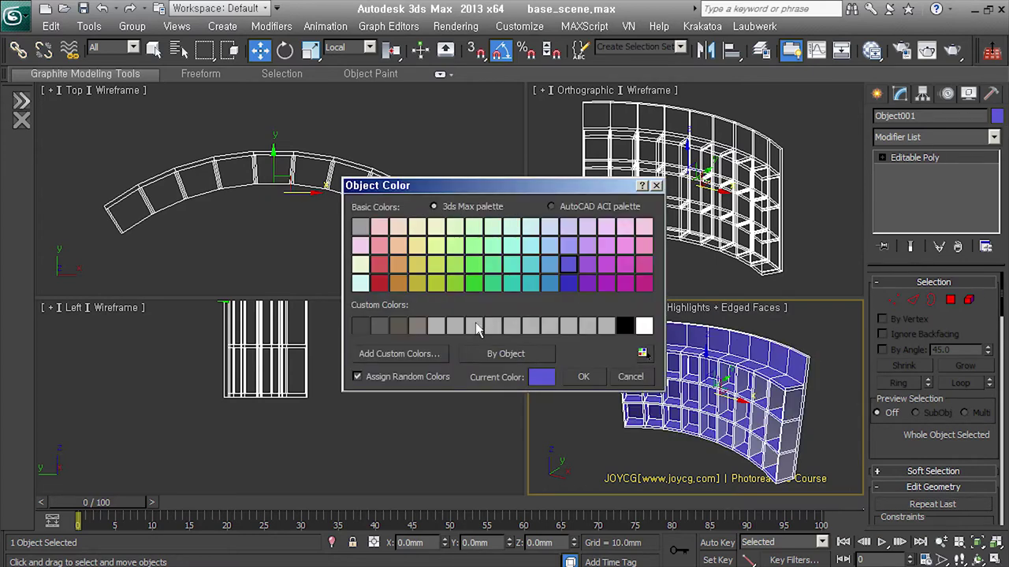
click(472, 325)
click(583, 376)
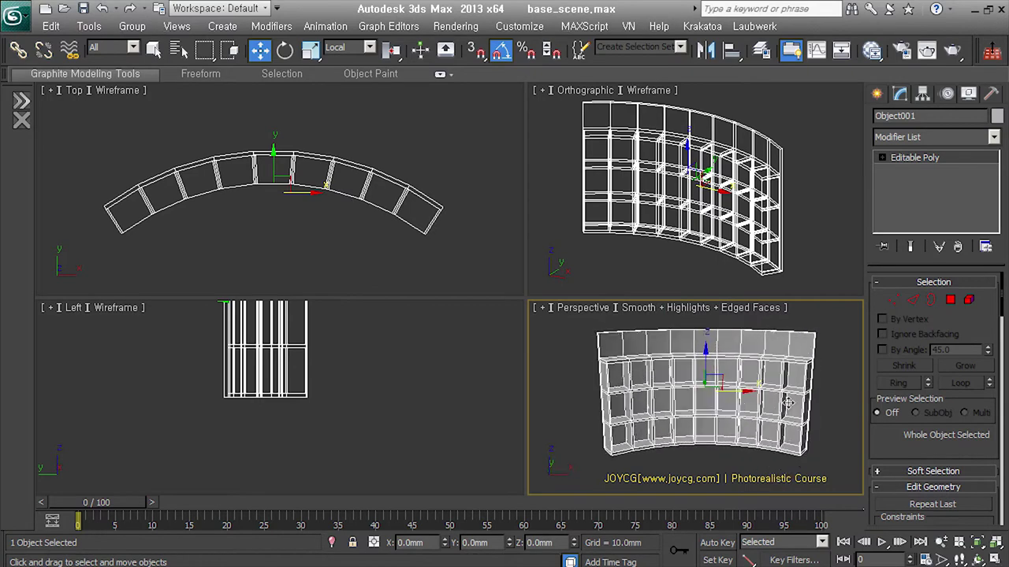
- Add an Unwrap UVW modifier and open the UV editor at face level
key(u)
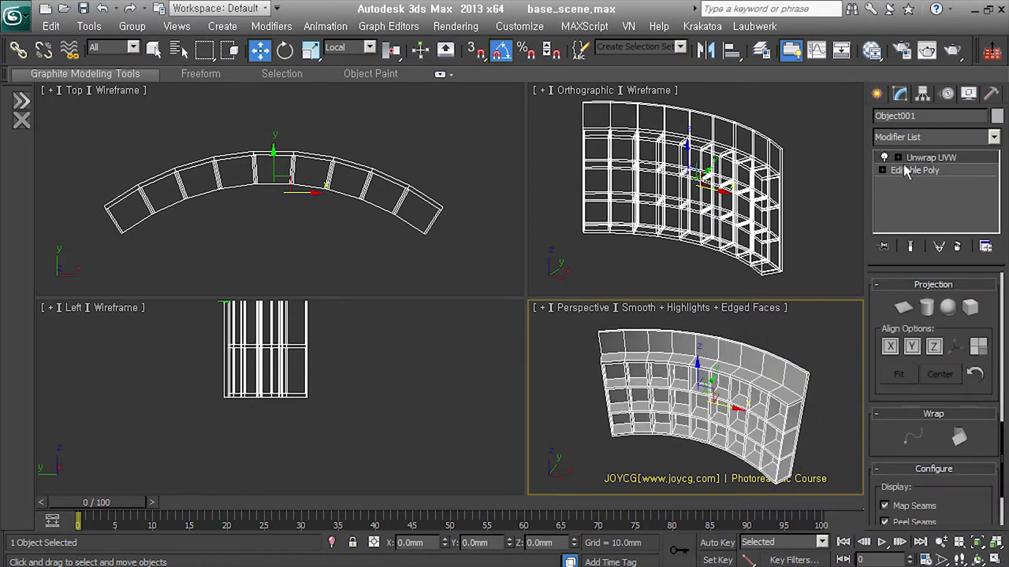
click(896, 158)
click(923, 195)
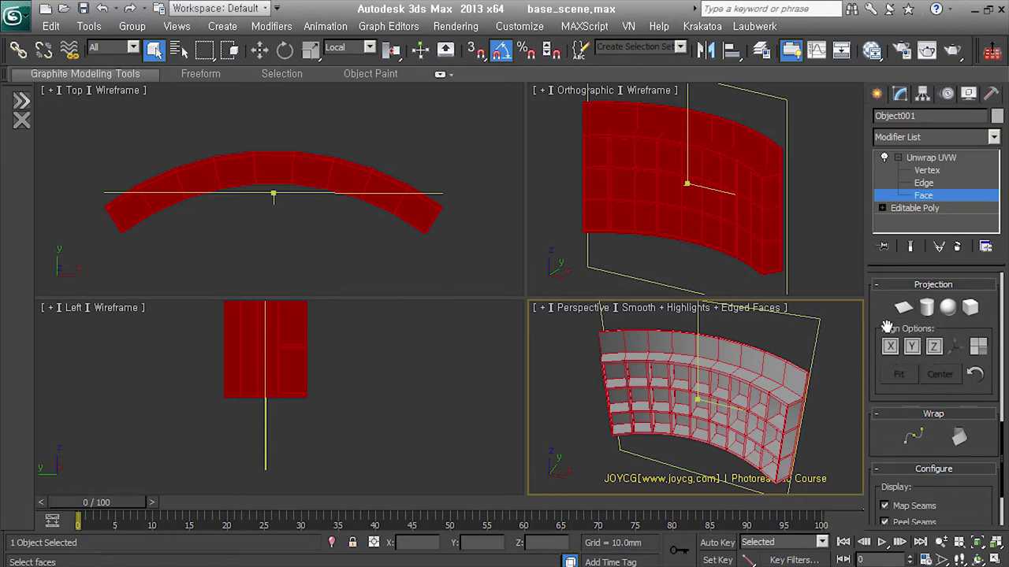
drag(887, 327, 908, 531)
drag(910, 326, 908, 419)
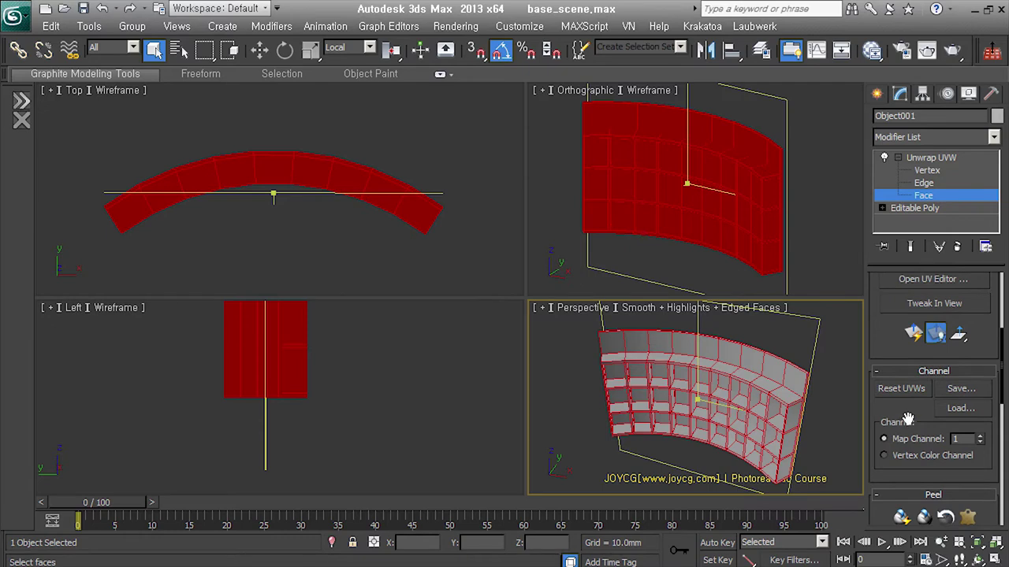
click(935, 285)
click(930, 282)
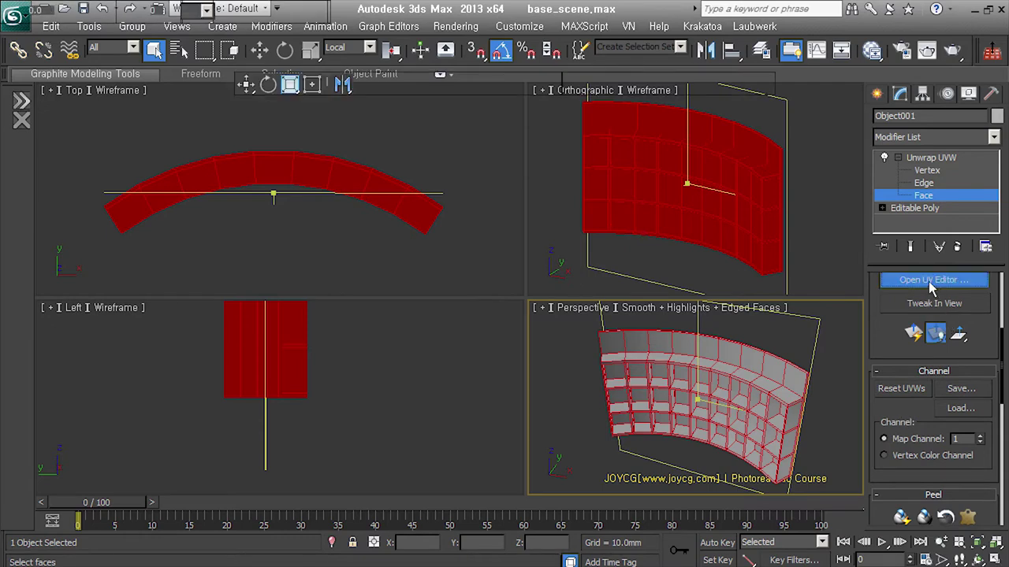
- Pack the UV islands into the checker square with Pack Normalize and Pack Custom
scroll(233, 367, down, 3)
scroll(229, 375, down, 3)
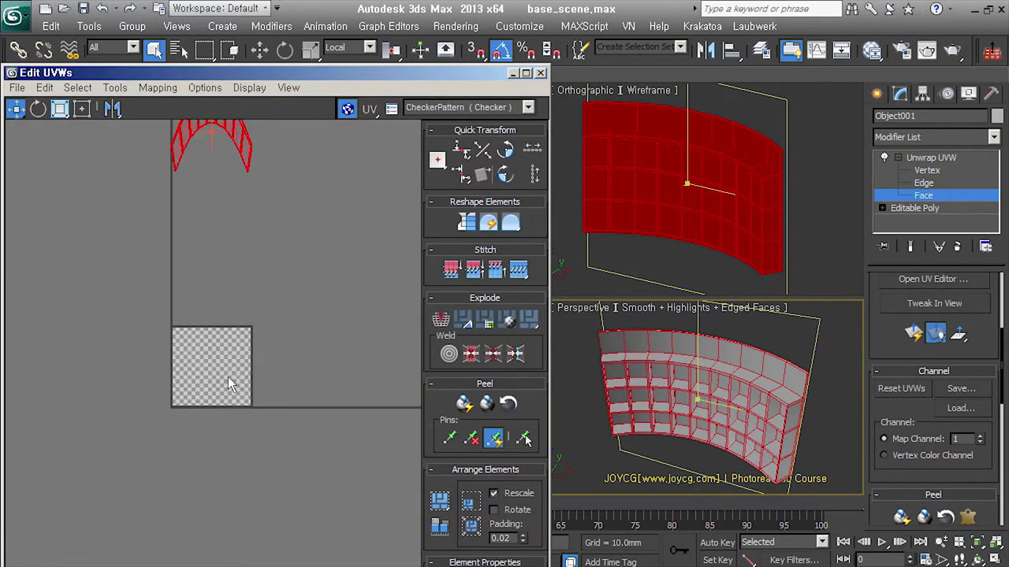
scroll(246, 255, up, 3)
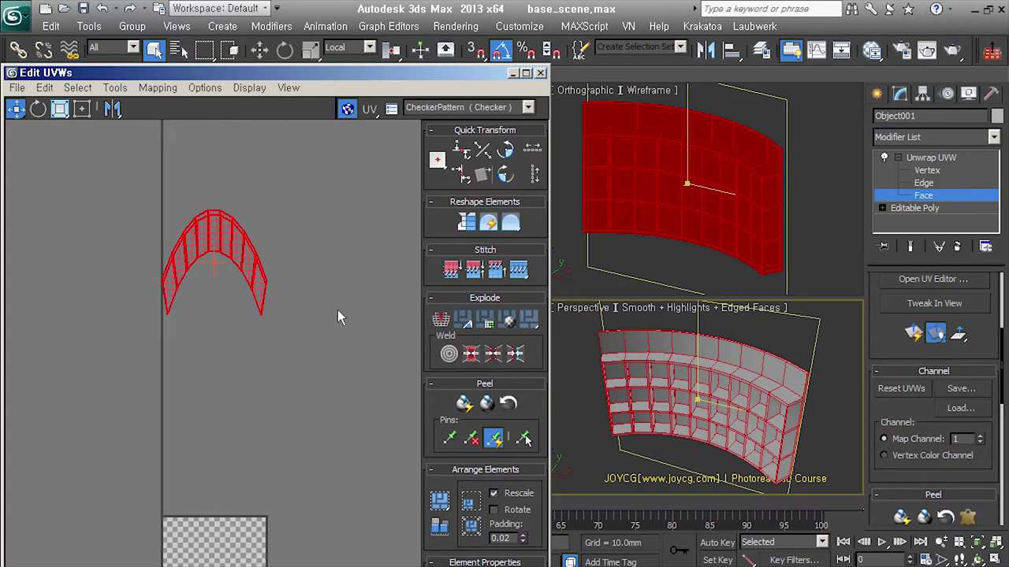
click(471, 526)
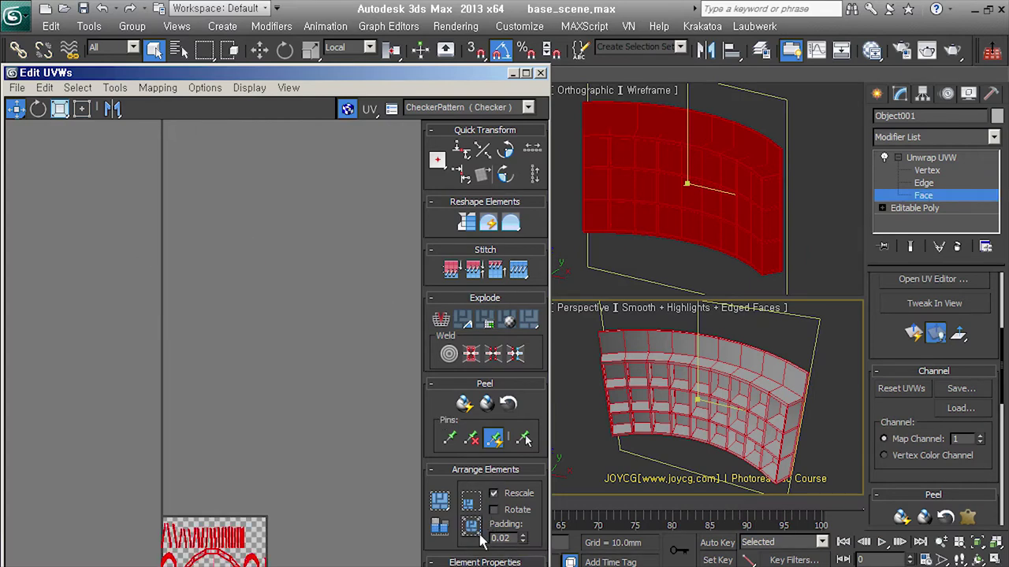
drag(372, 72, 391, 9)
middle_drag(227, 502, 240, 323)
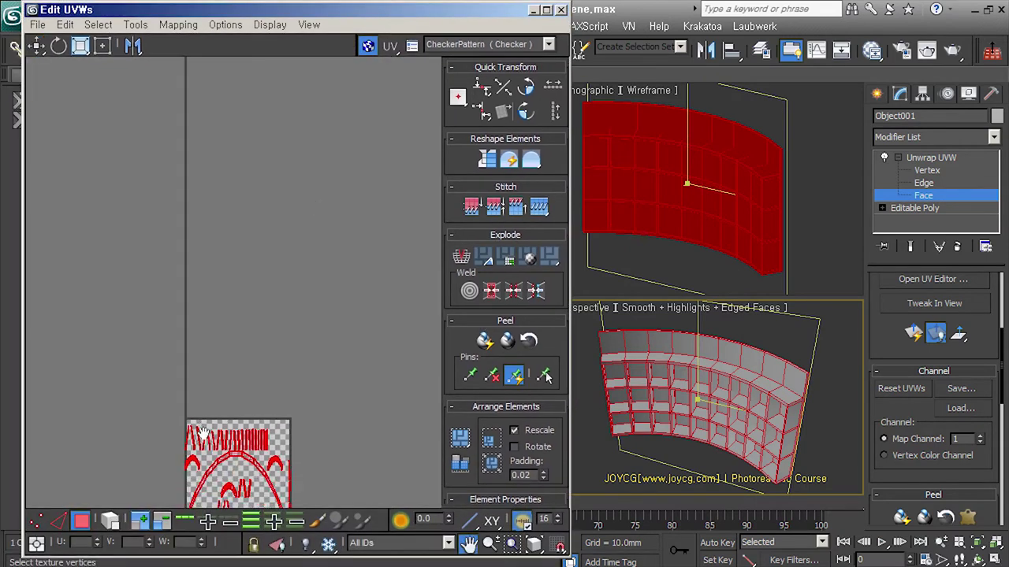
scroll(240, 324, up, 3)
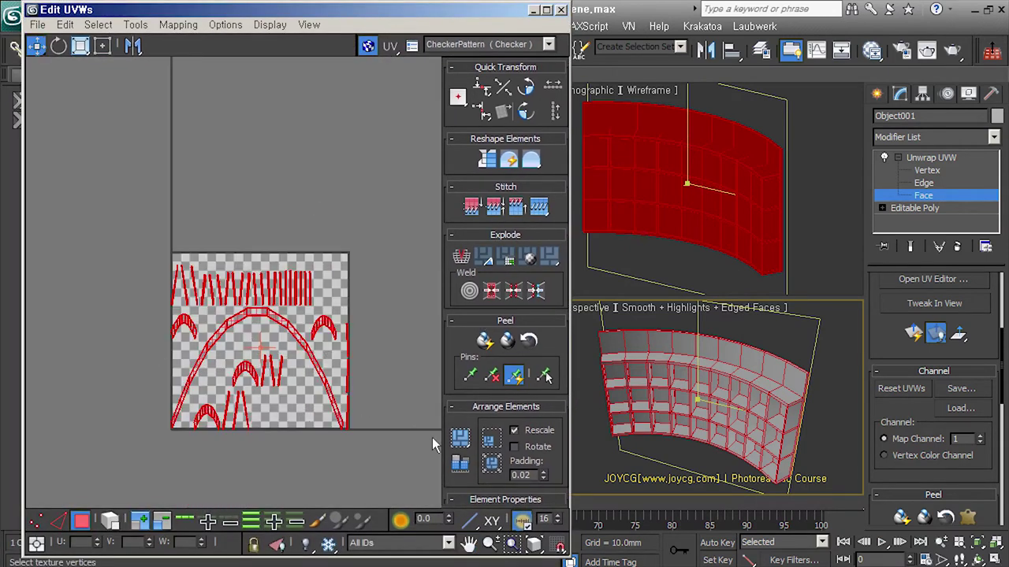
click(469, 450)
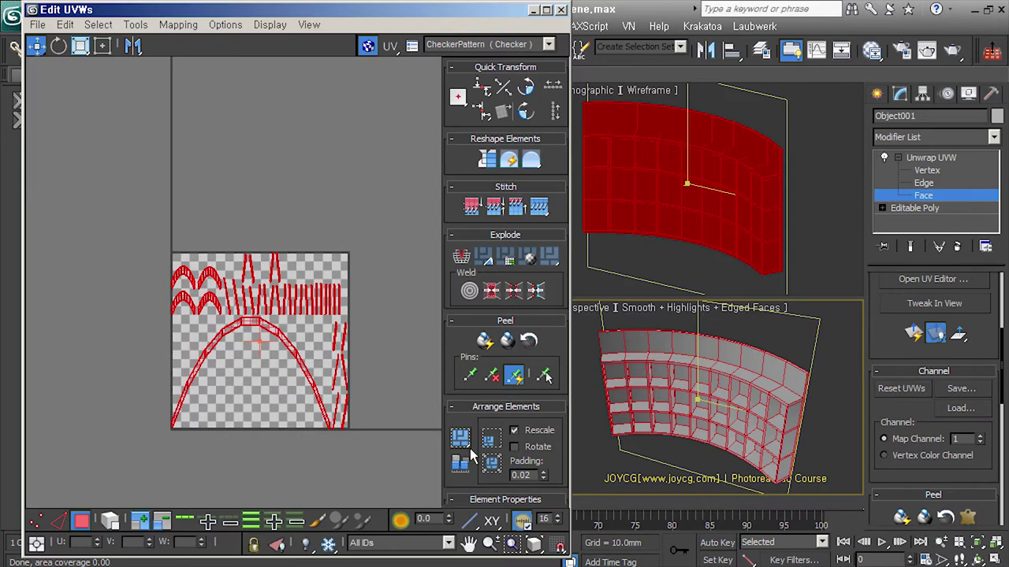
middle_drag(140, 252, 123, 278)
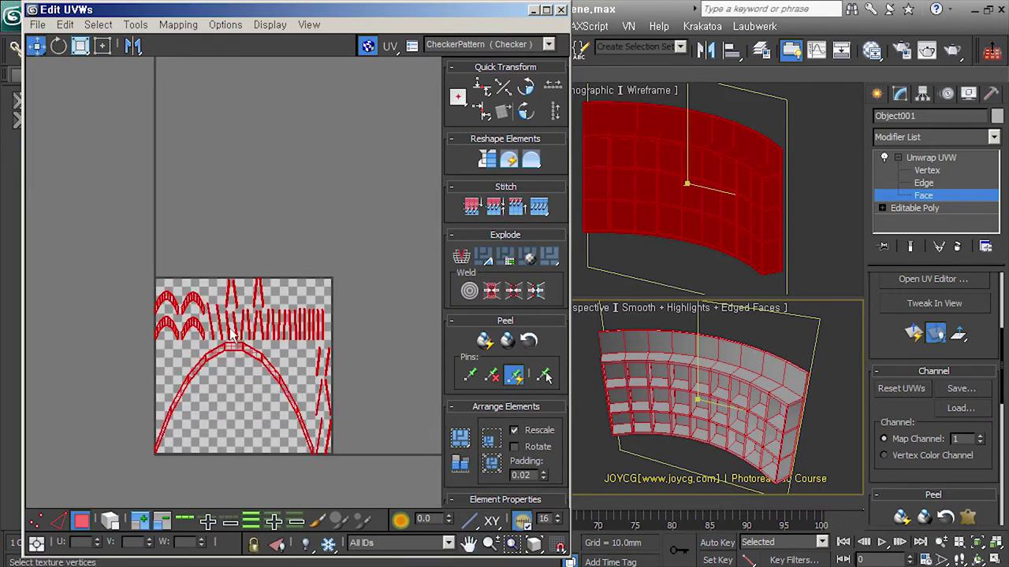
- Check the Tools > Pack UVs options, then close the Edit UVWs window
click(178, 25)
mouse_move(136, 24)
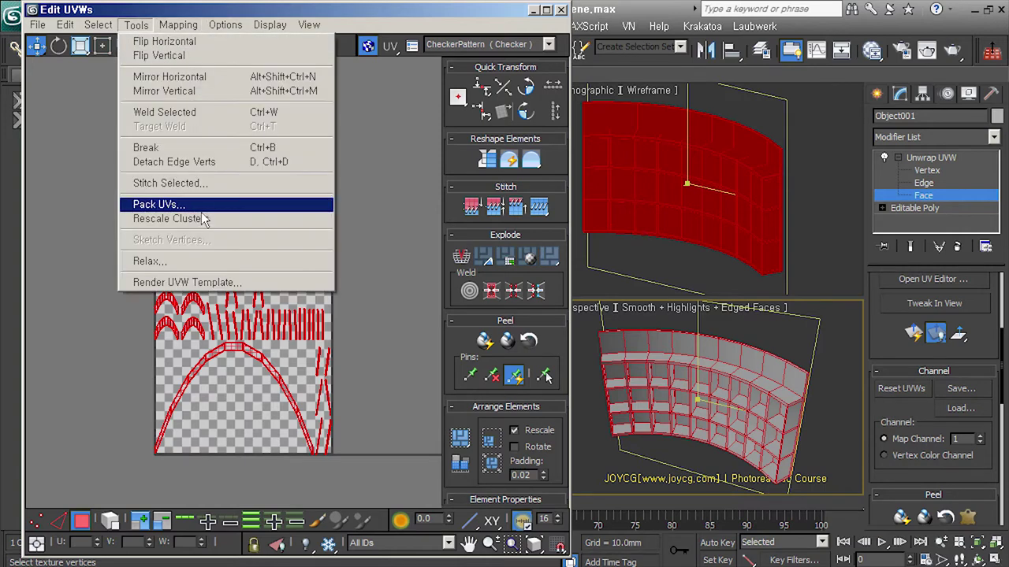
click(207, 207)
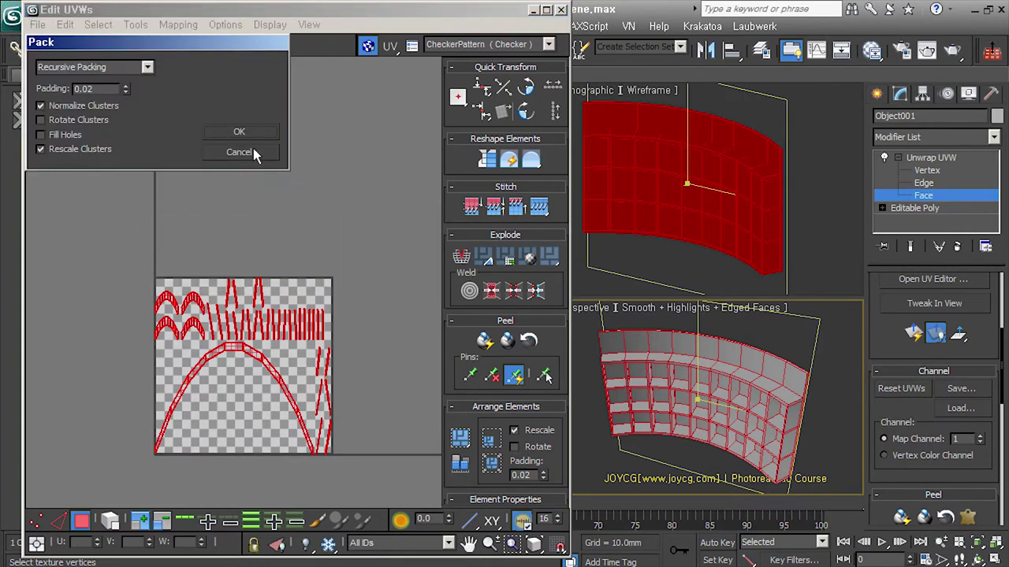
click(254, 141)
scroll(239, 314, up, 2)
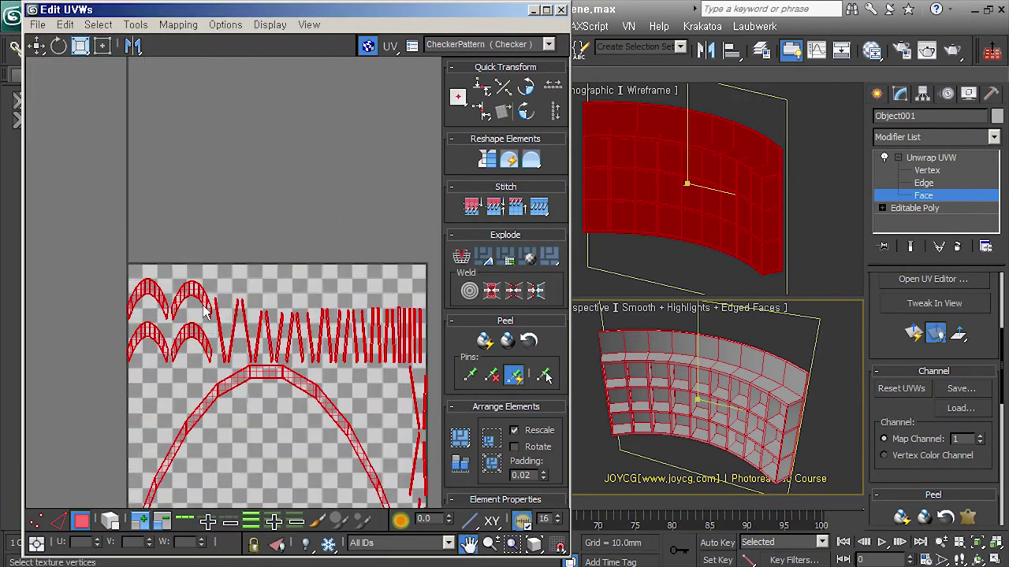
scroll(239, 314, up, 1)
middle_drag(216, 358, 238, 335)
right_click(238, 335)
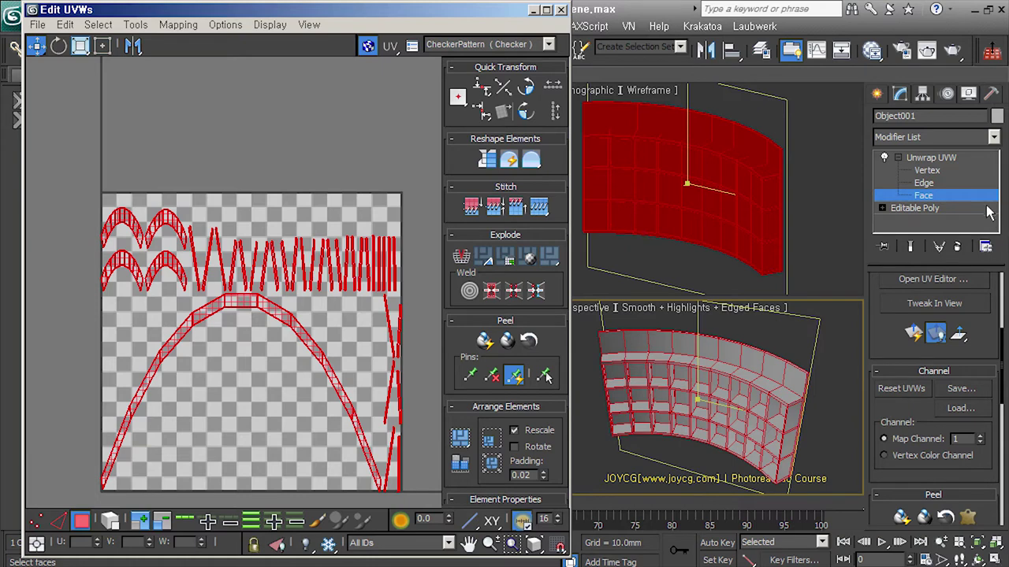
click(963, 248)
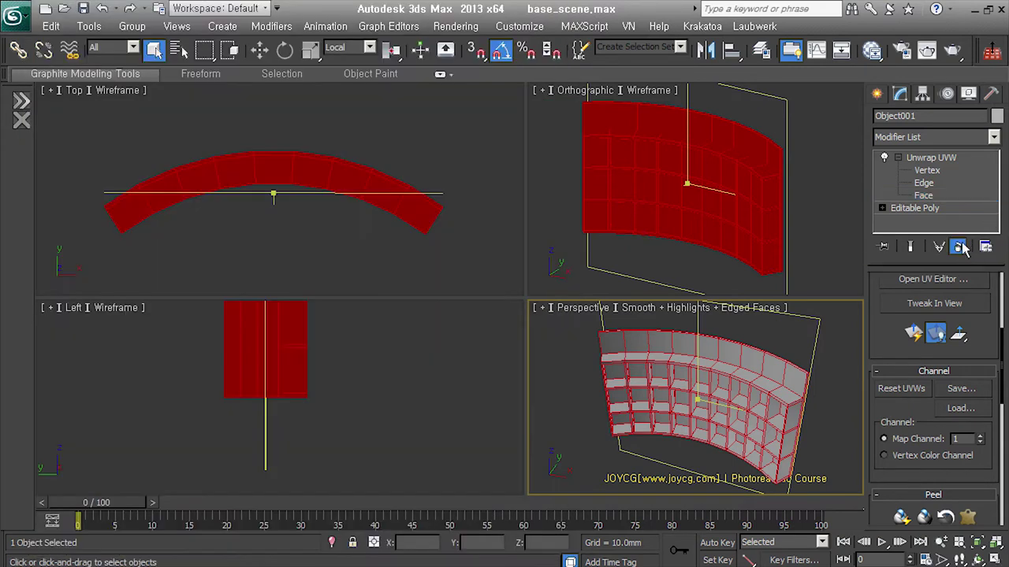
- Remove the Unwrap UVW modifier and add a Box UVW Map to the shelf
click(963, 249)
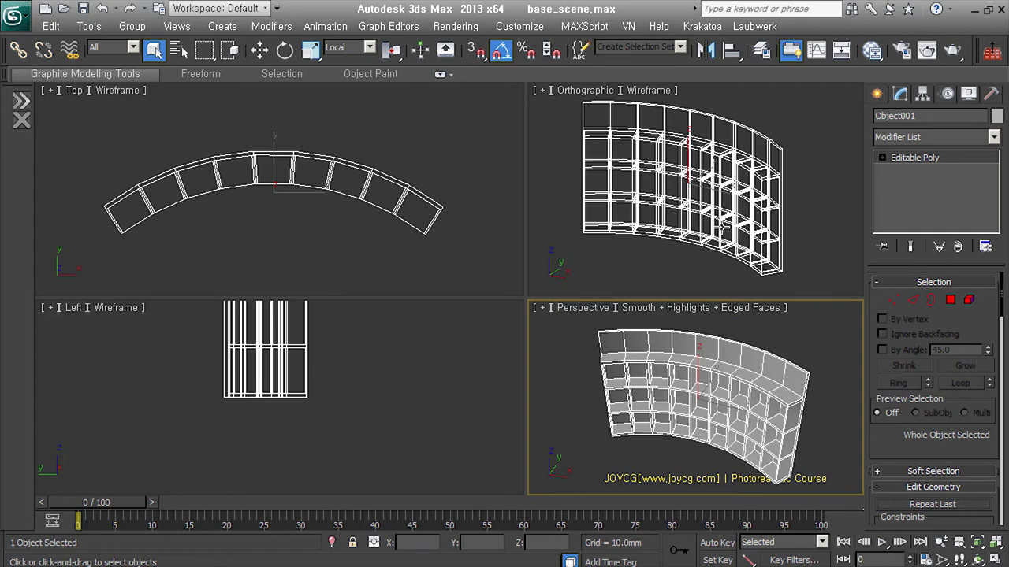
alt+middle_drag(675, 235, 684, 259)
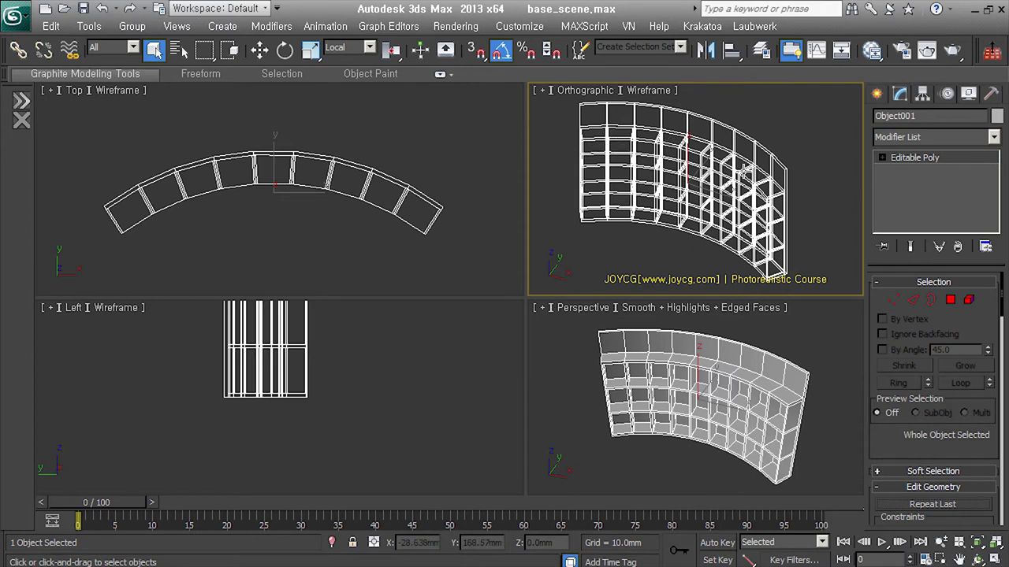
click(904, 370)
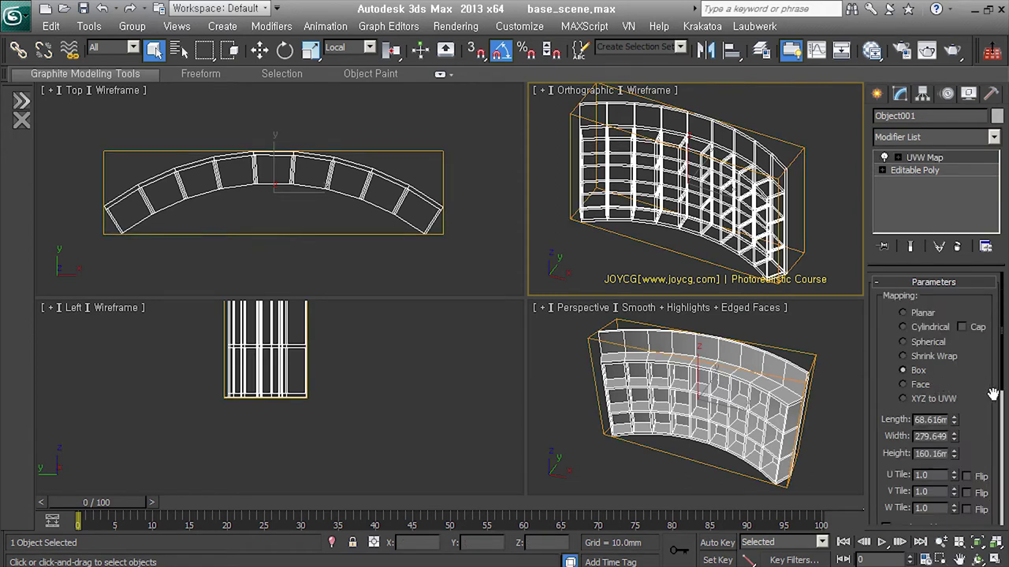
drag(995, 394, 966, 345)
- Set the box projection's length, width and height to 1000 each
double_click(930, 364)
text(1000)
key(Tab)
text(1000)
key(Tab)
text(1000)
key(Tab)
click(758, 409)
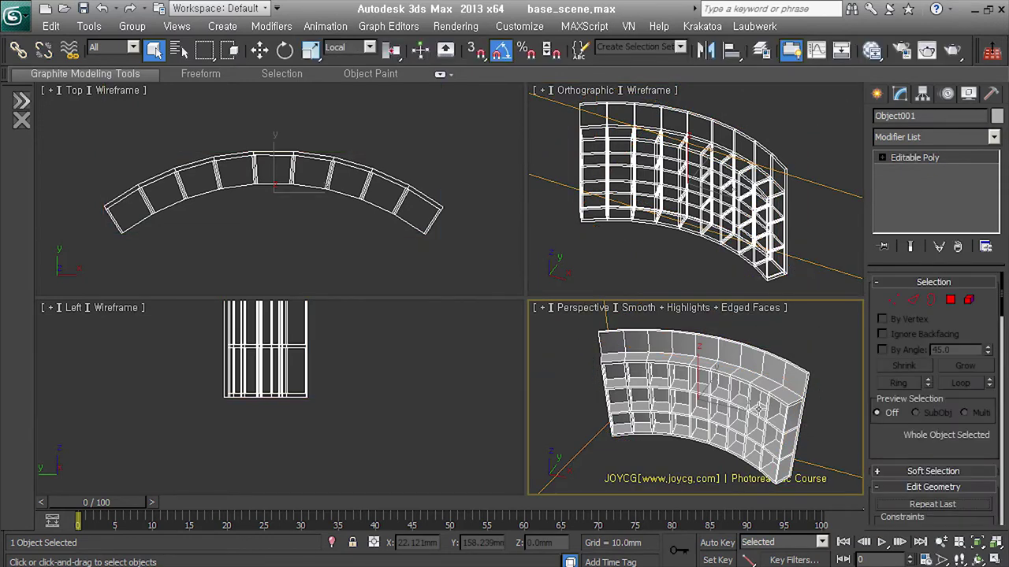
- Add a fresh Unwrap UVW at face level and Pack Normalize the UVs
key(u)
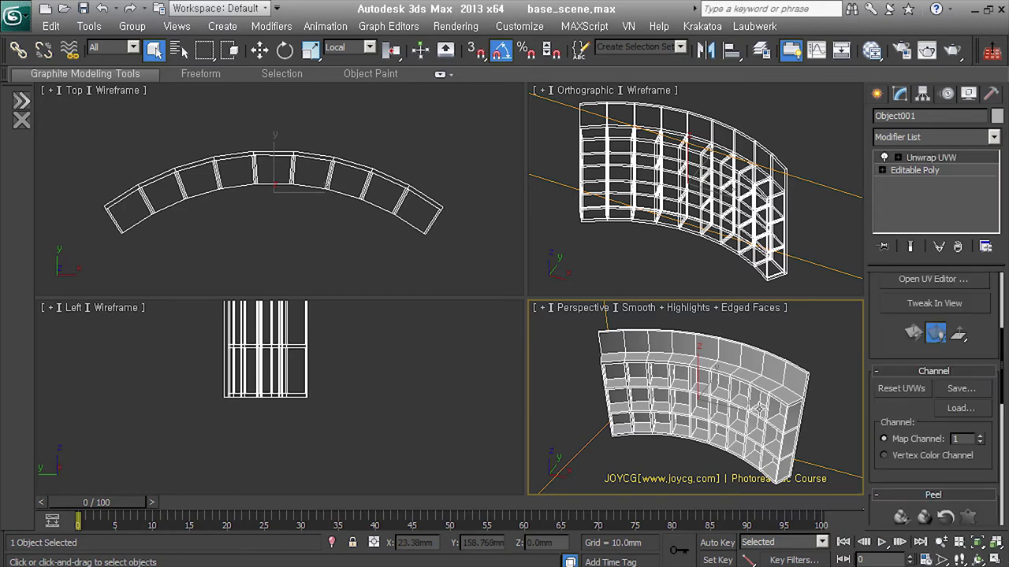
click(914, 162)
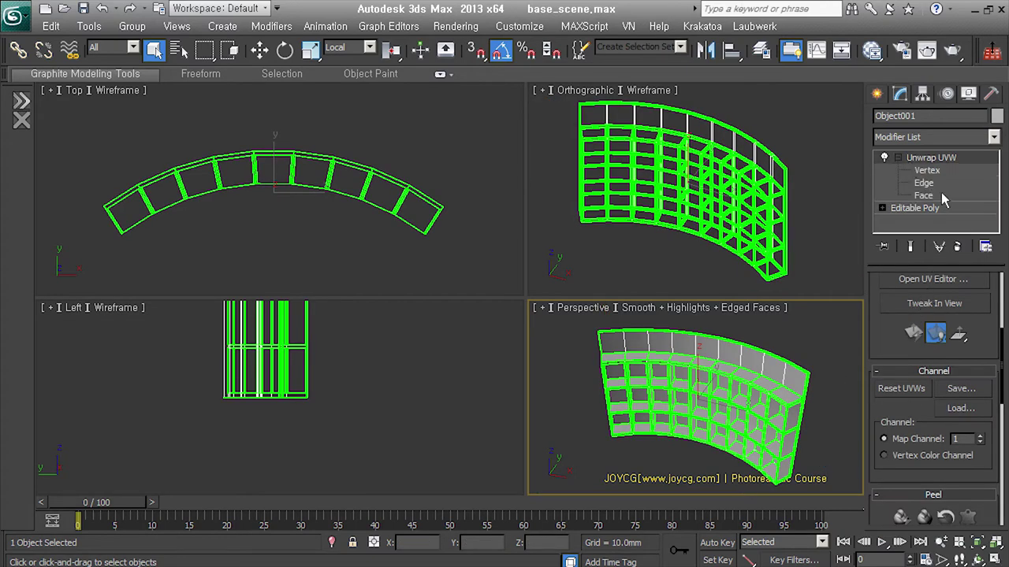
click(940, 196)
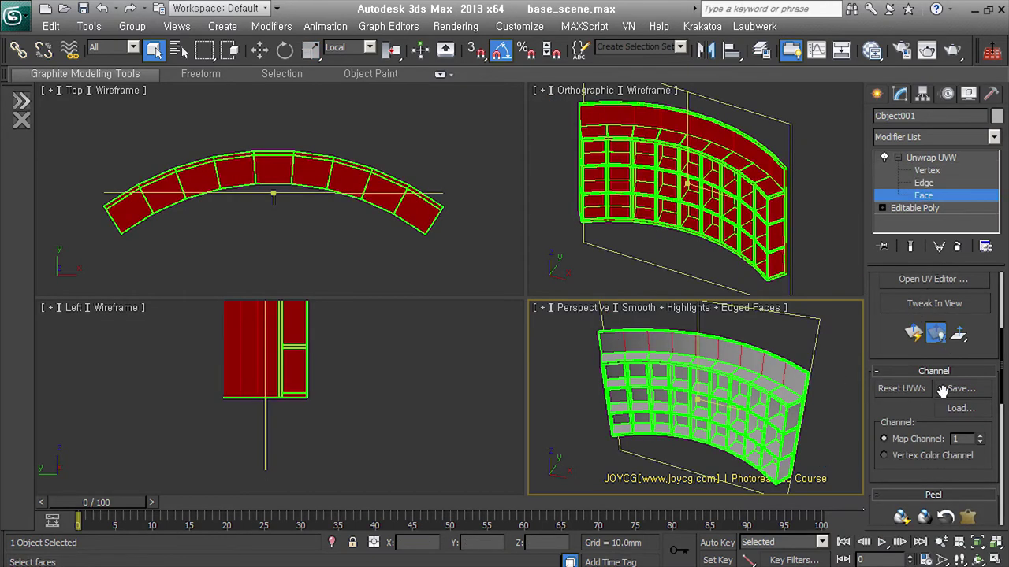
click(952, 288)
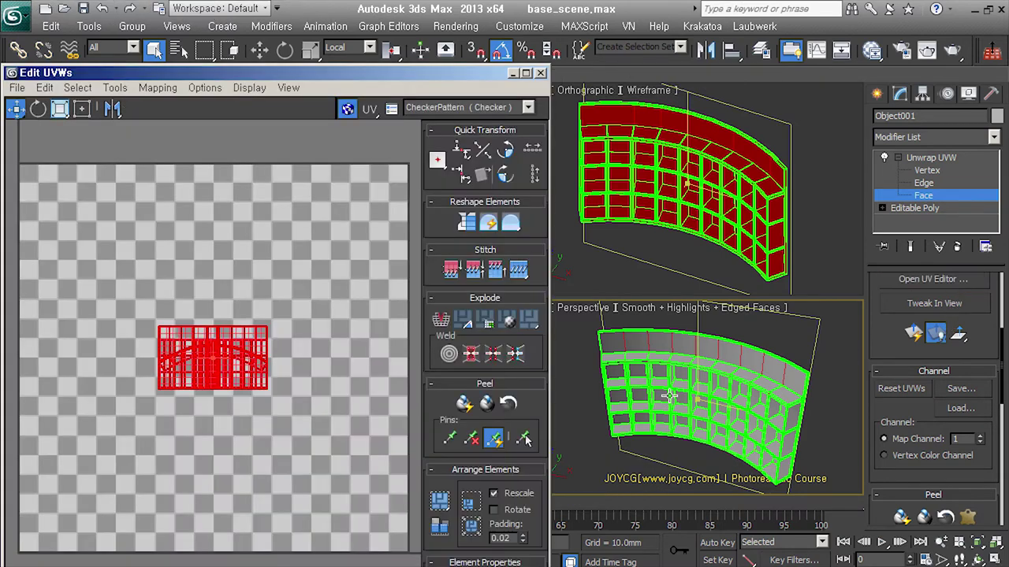
click(472, 528)
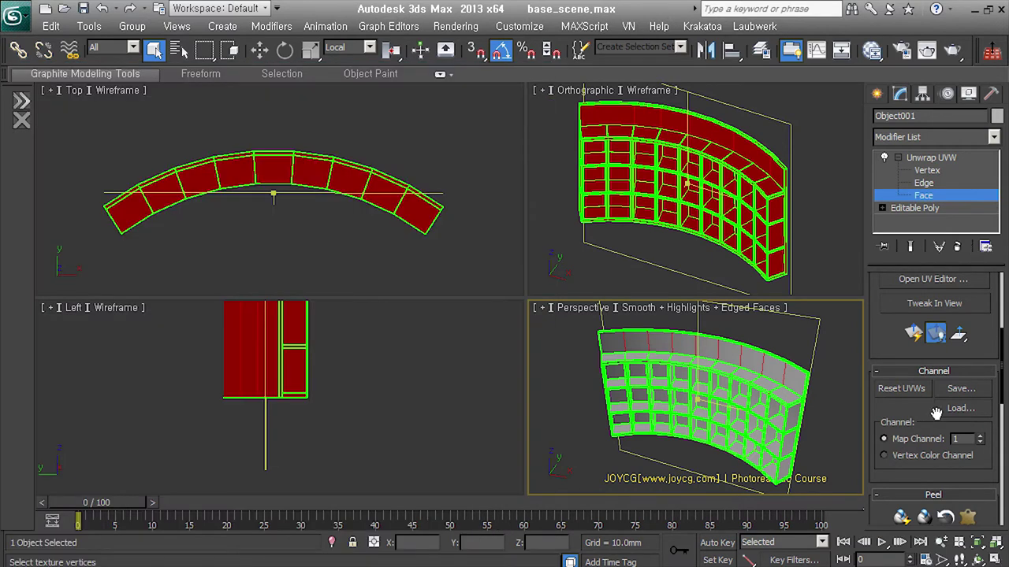
- Hide map seams in the viewports and apply Flatten Mapping (45° threshold, 0.02 spacing)
scroll(891, 484, down, 5)
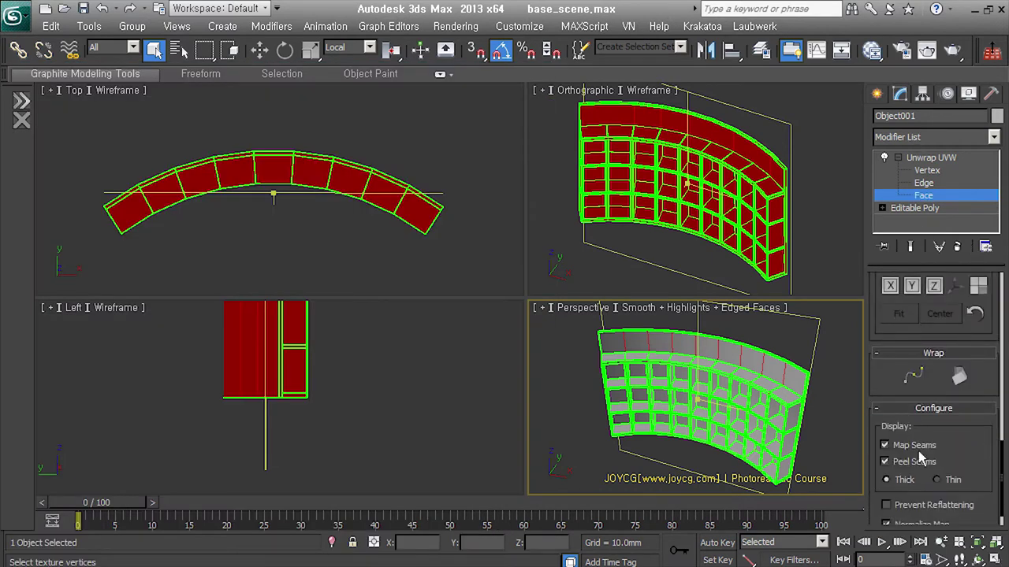
click(918, 446)
scroll(889, 315, up, 5)
scroll(906, 394, up, 5)
click(947, 471)
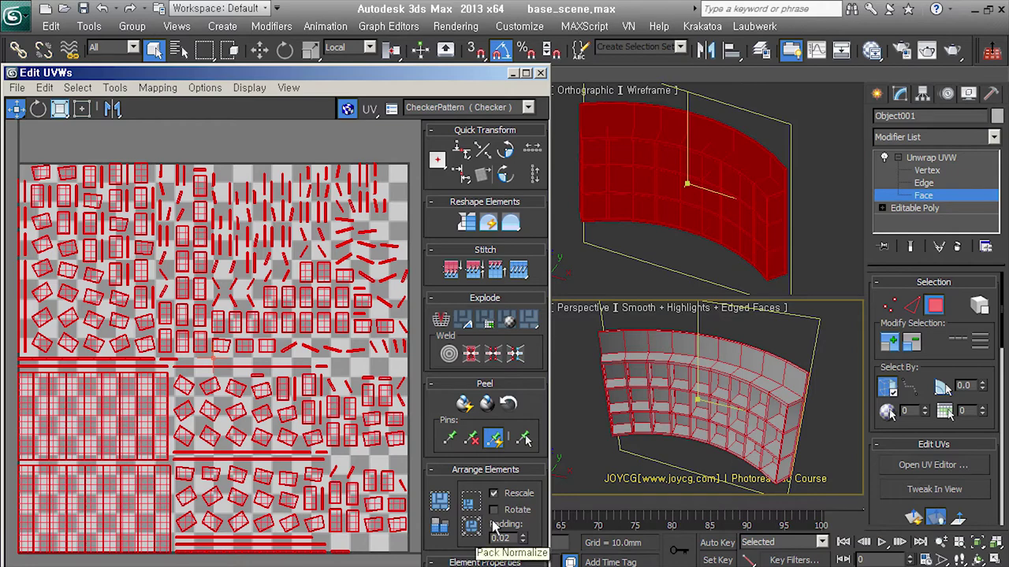
click(174, 89)
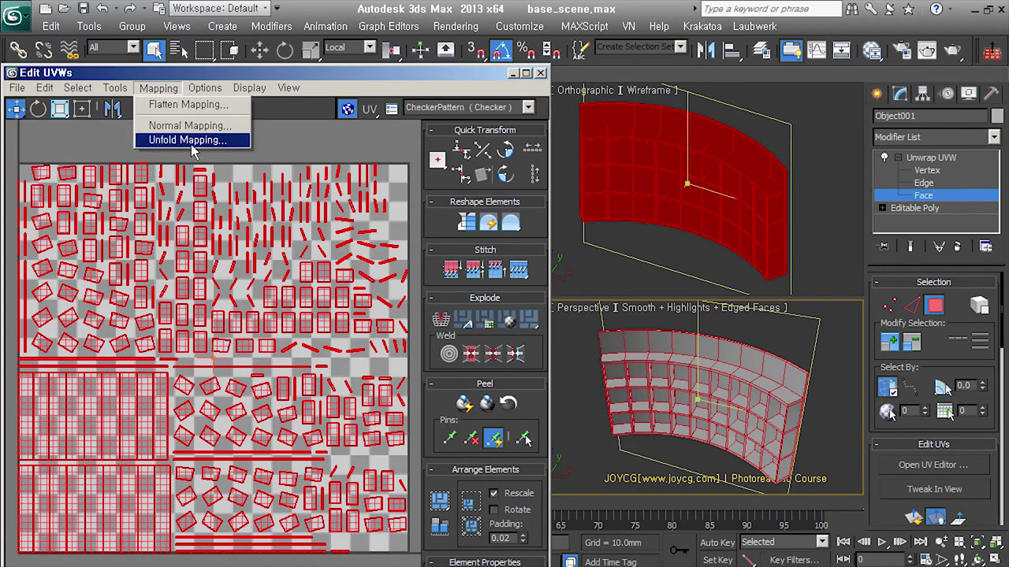
click(194, 106)
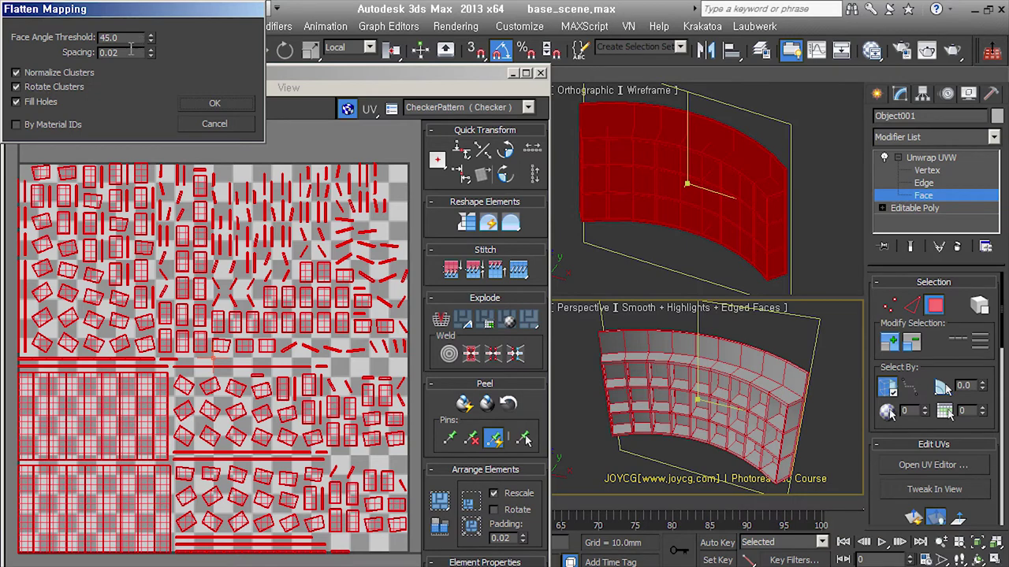
click(216, 105)
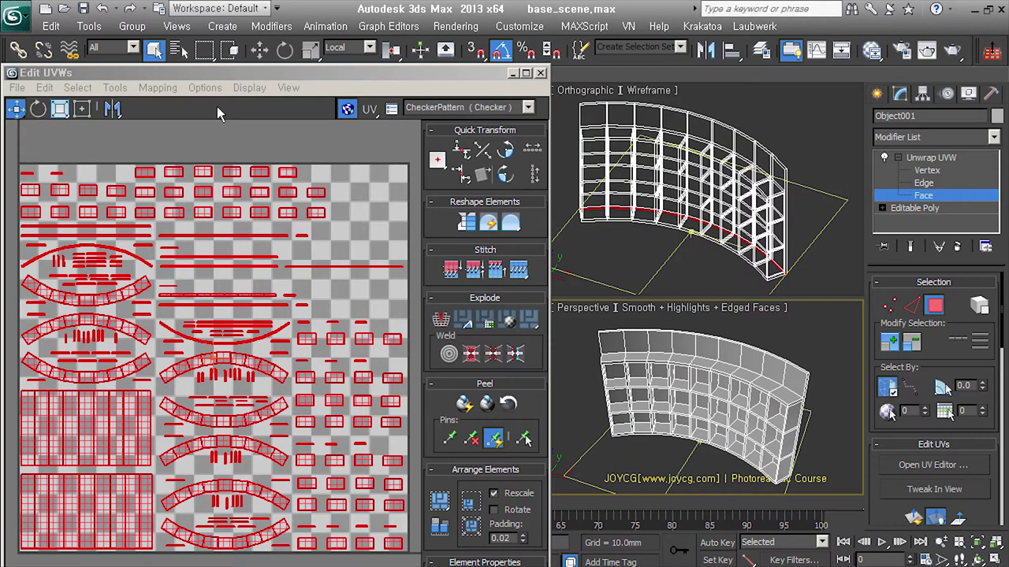
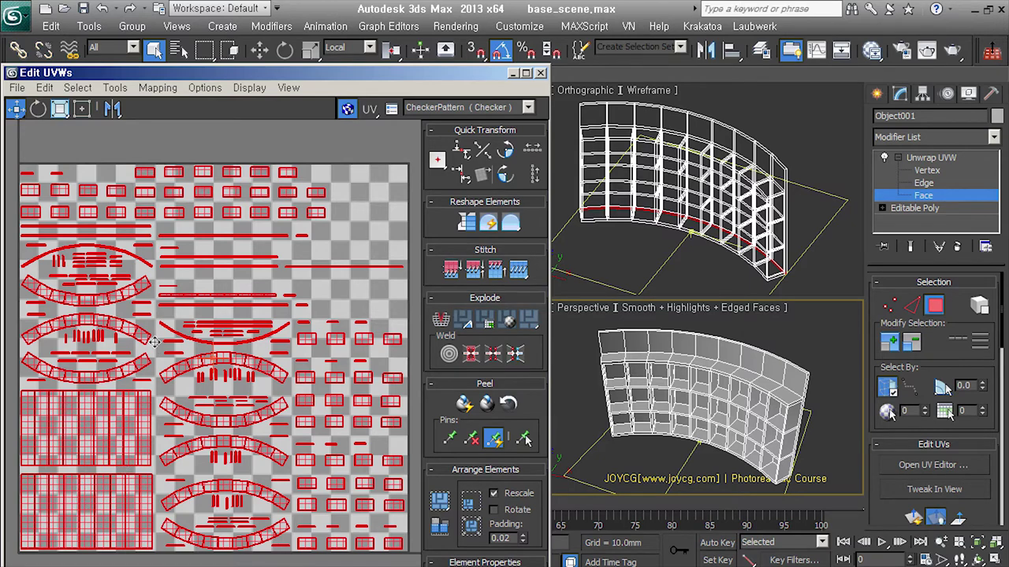
- Select all faces and straighten the whole group of arc UV shells at once
key(ctrl+a)
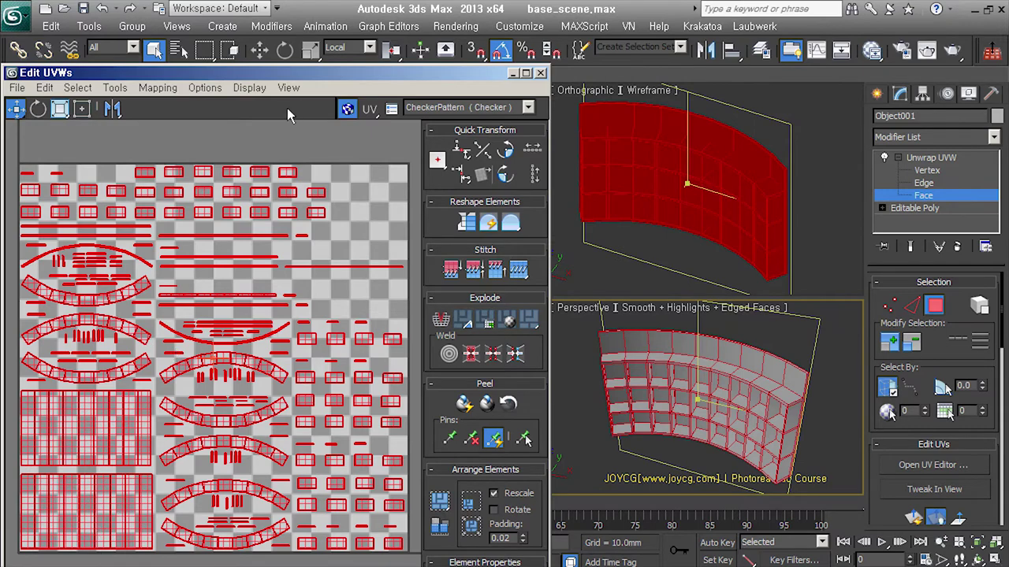
drag(304, 74, 305, 24)
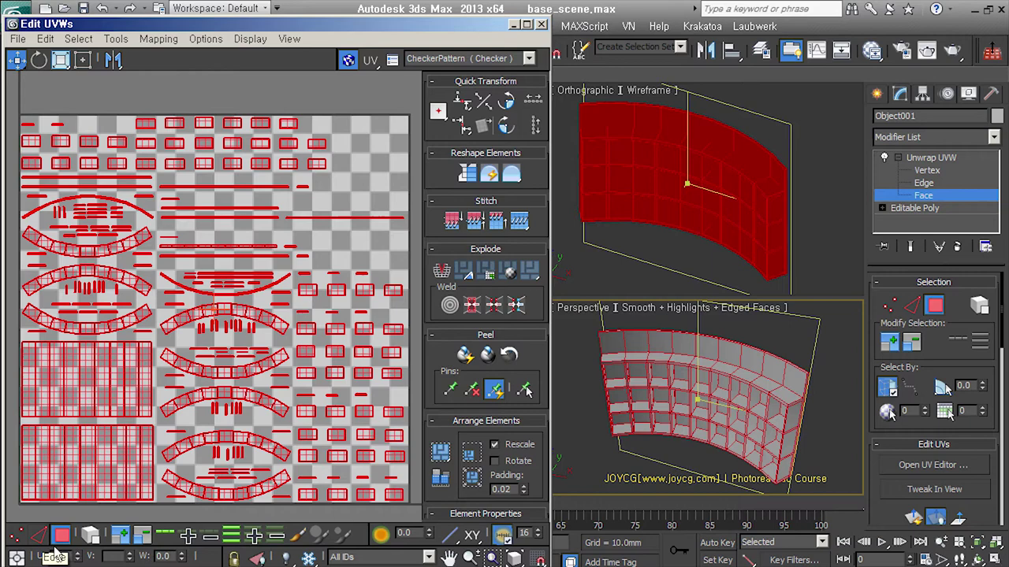
click(276, 522)
click(272, 487)
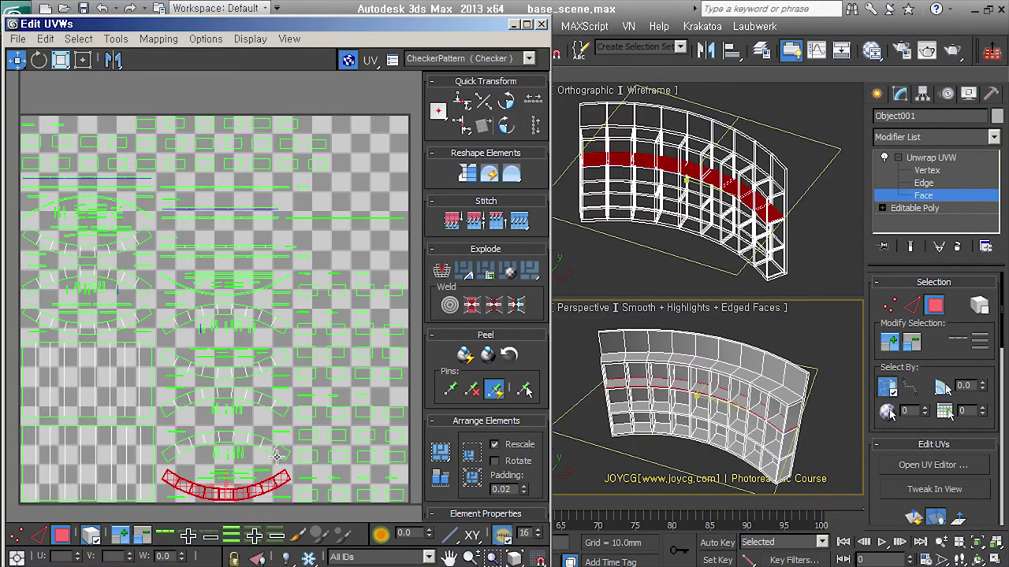
drag(276, 456, 270, 438)
ctrl+click(272, 493)
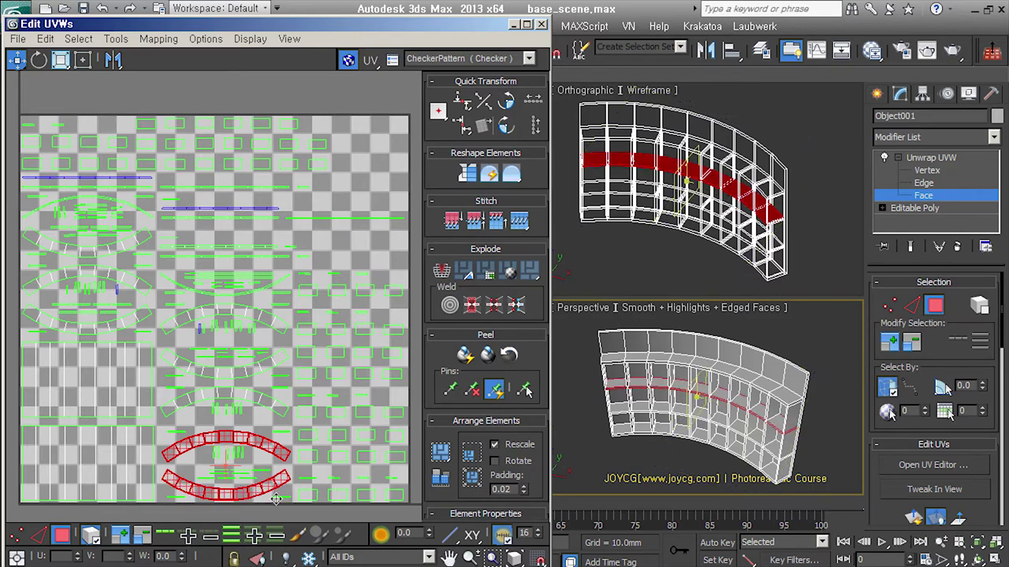
ctrl+click(278, 422)
ctrl+drag(277, 422, 144, 332)
click(469, 176)
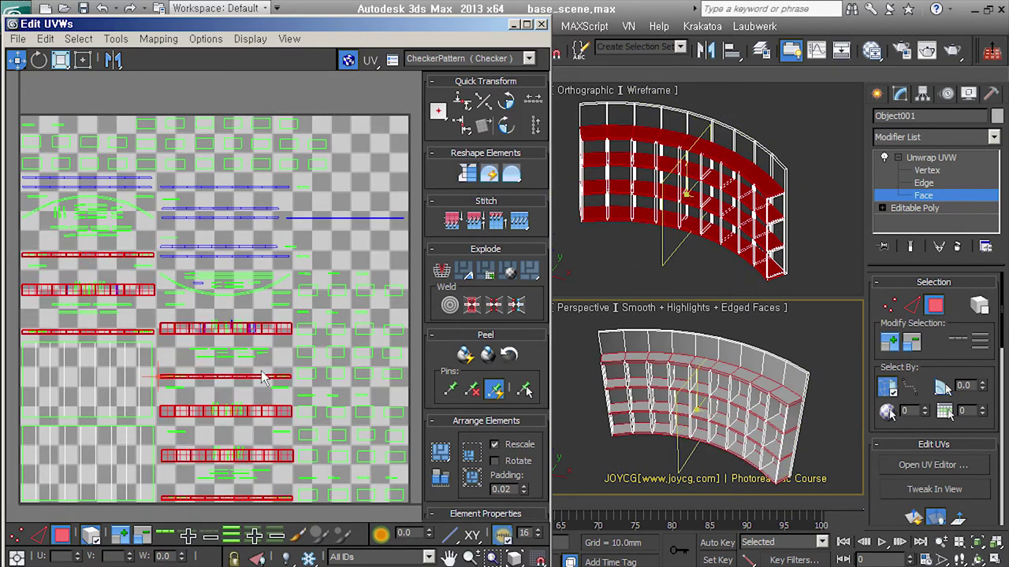
middle_drag(261, 377, 277, 338)
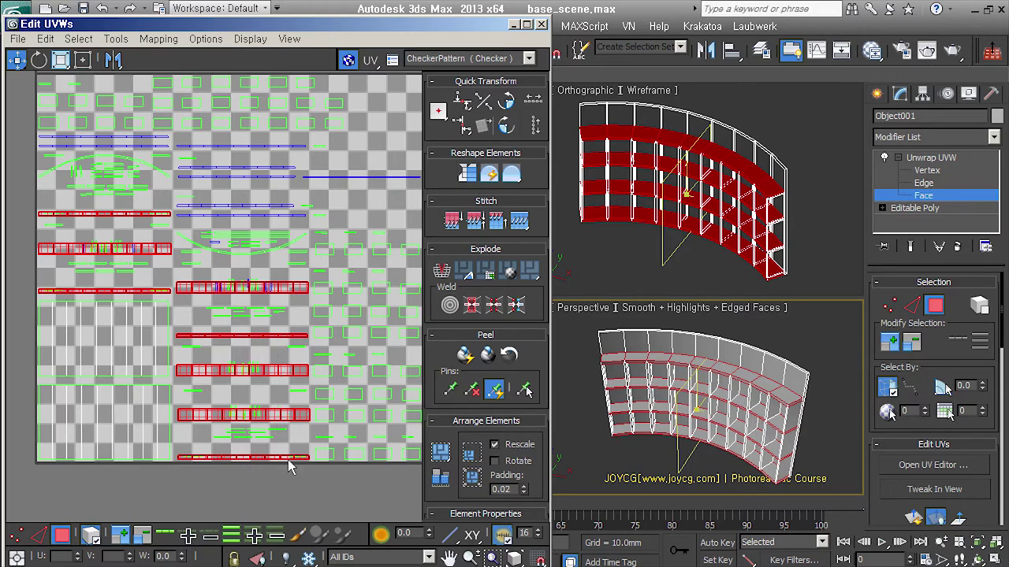
- Undo the group straighten, straighten only the bottom arc shell, and switch to free scaling
click(270, 479)
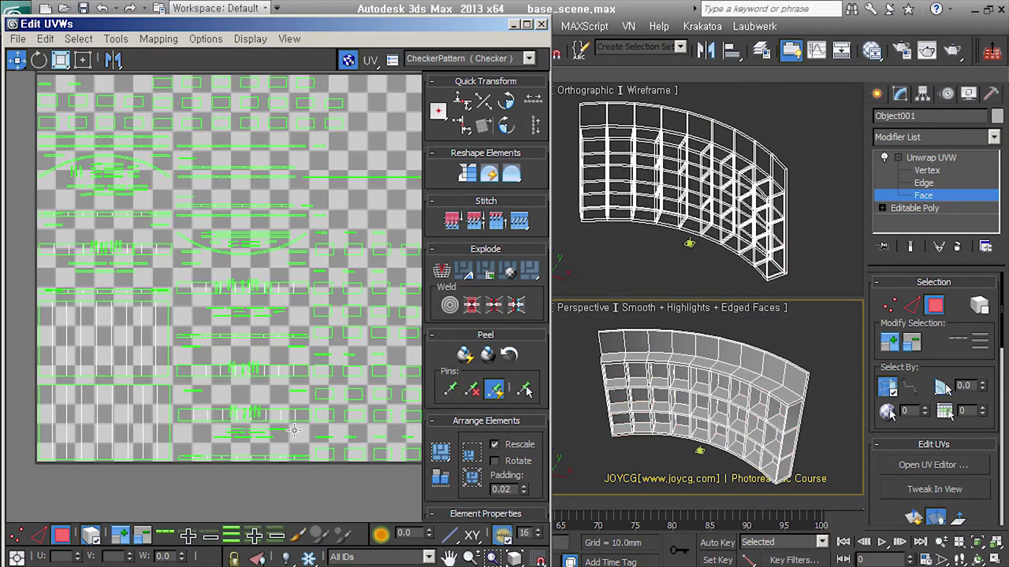
key(ctrl+z)
key(ctrl+z)
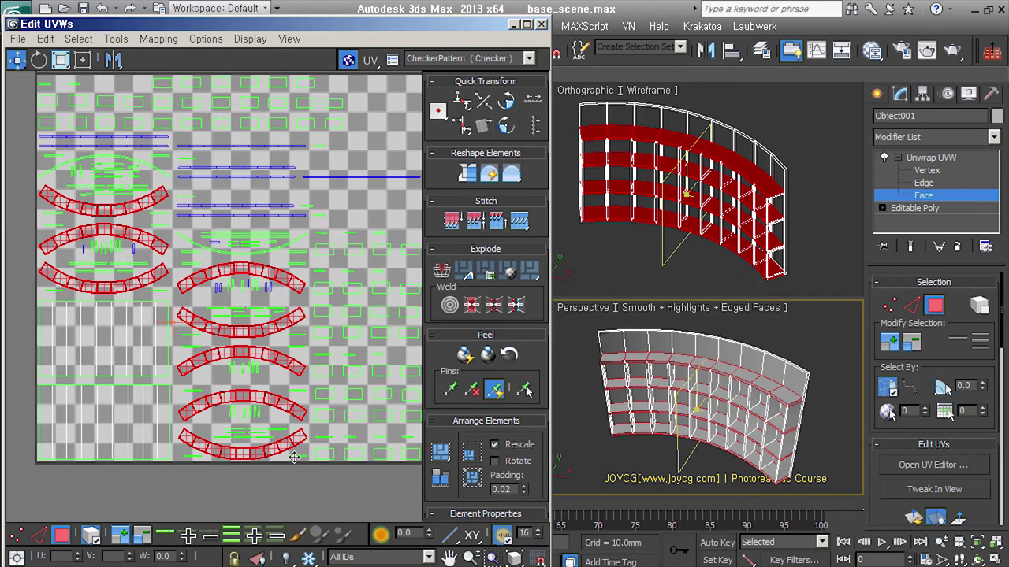
click(280, 467)
click(283, 445)
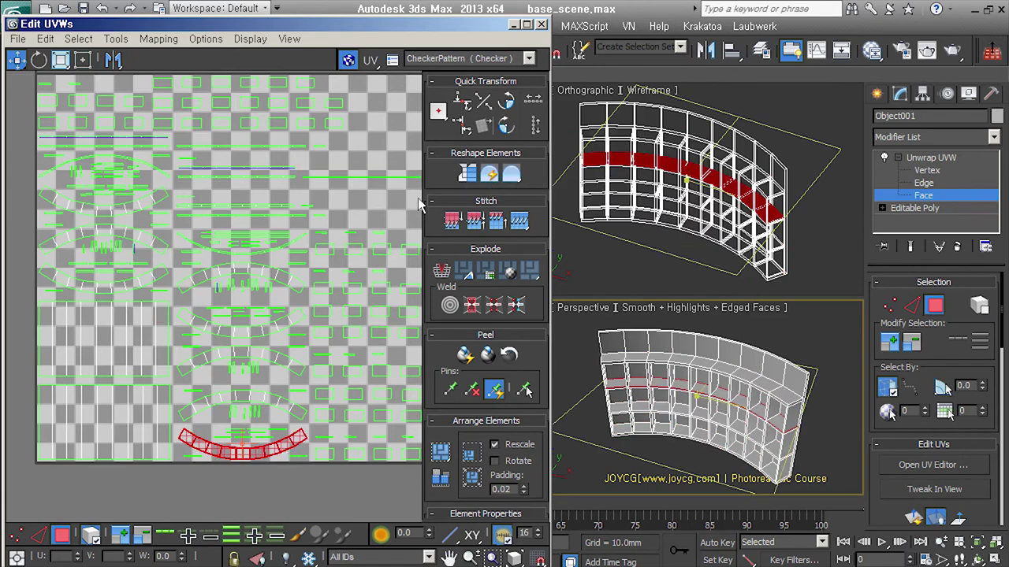
click(471, 175)
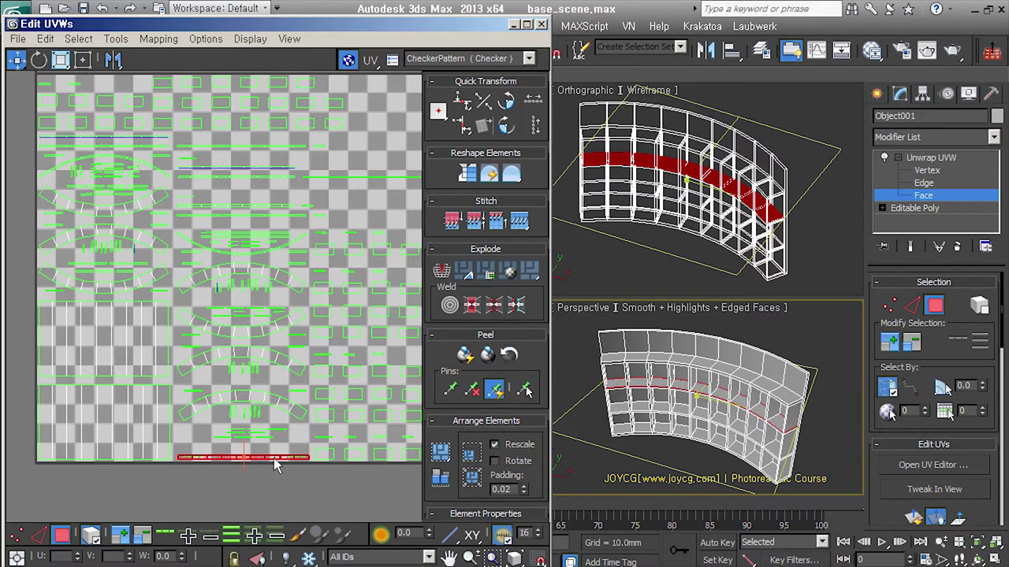
click(82, 60)
click(447, 556)
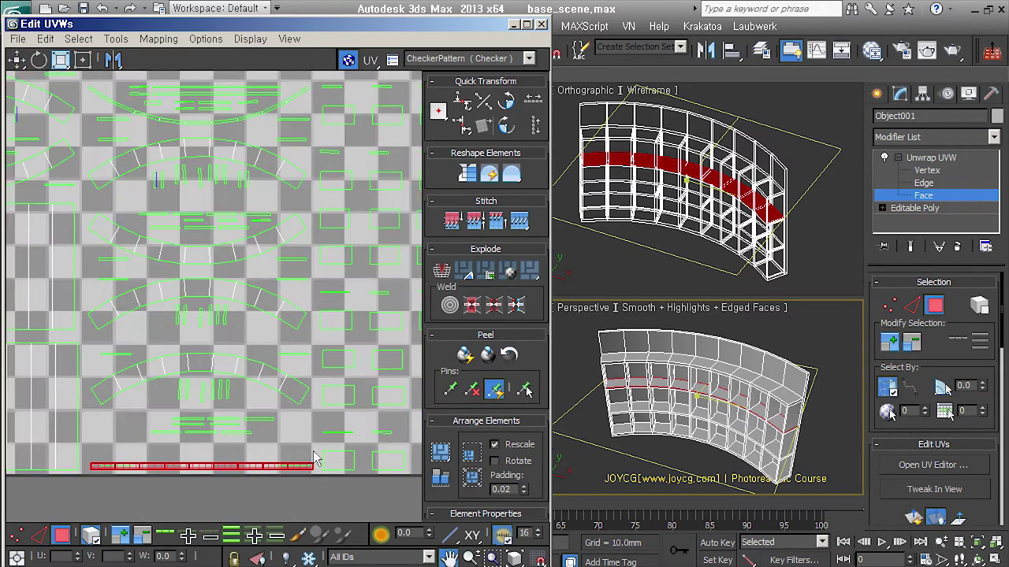
- Re-straighten the bottom strip, then straighten the next arc shell above it
drag(321, 466, 325, 446)
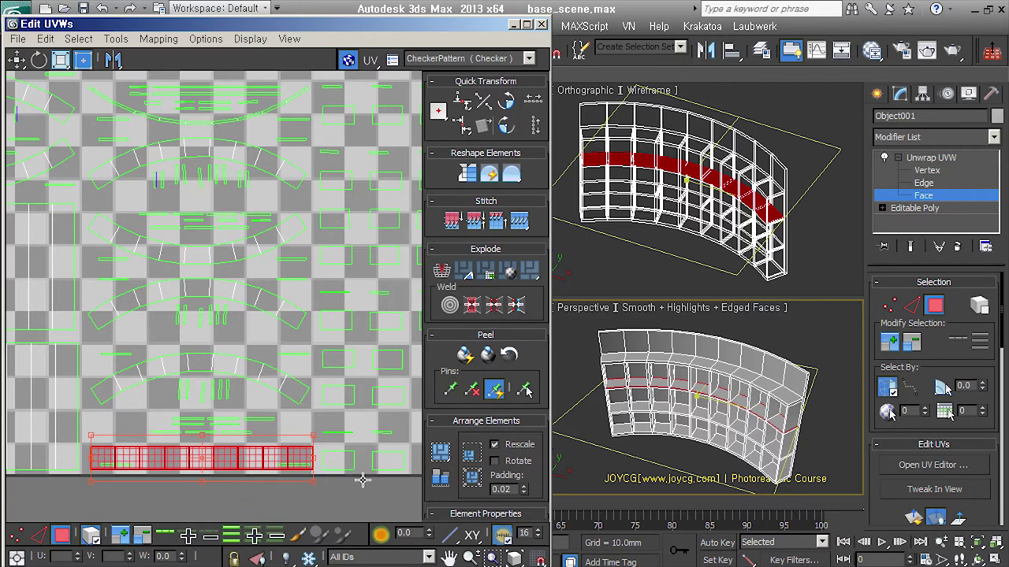
scroll(361, 471, up, 1)
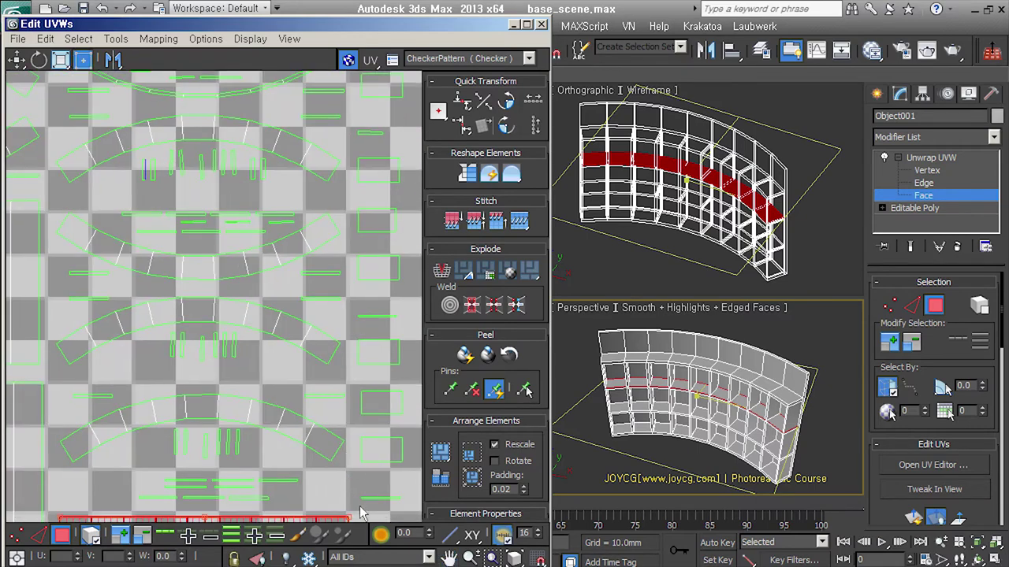
scroll(358, 471, up, 1)
key(ctrl+z)
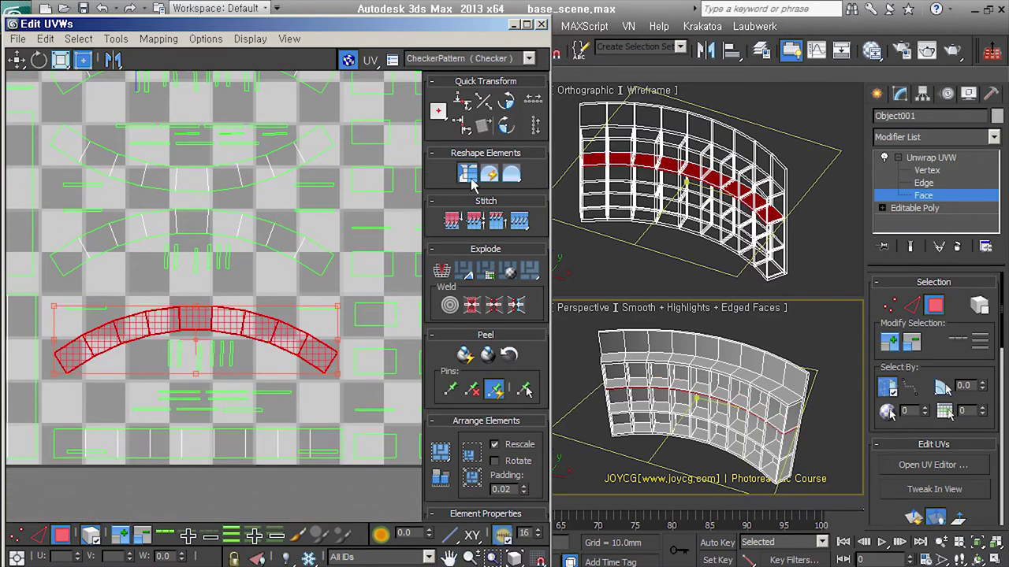
click(467, 174)
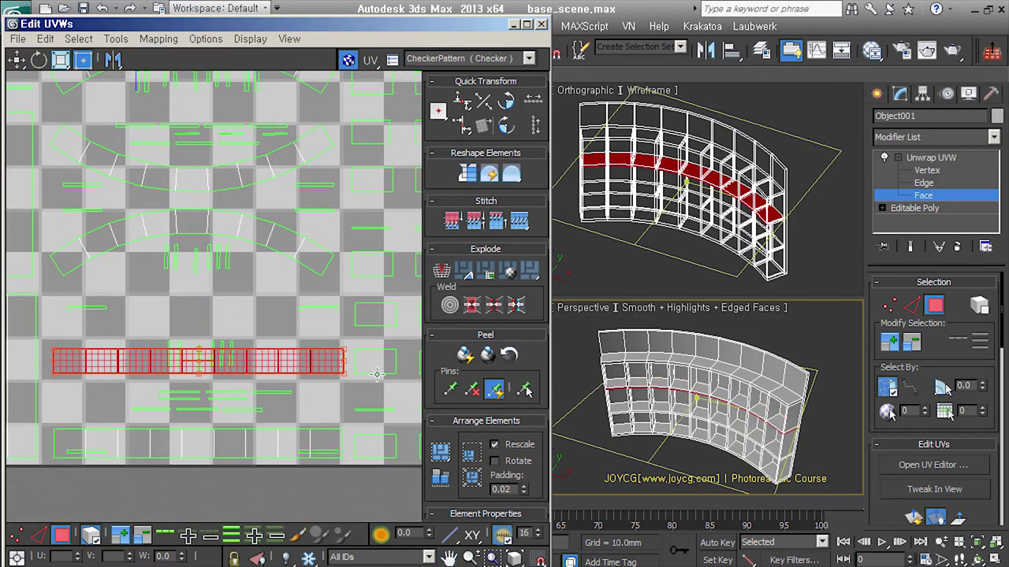
click(317, 268)
click(467, 175)
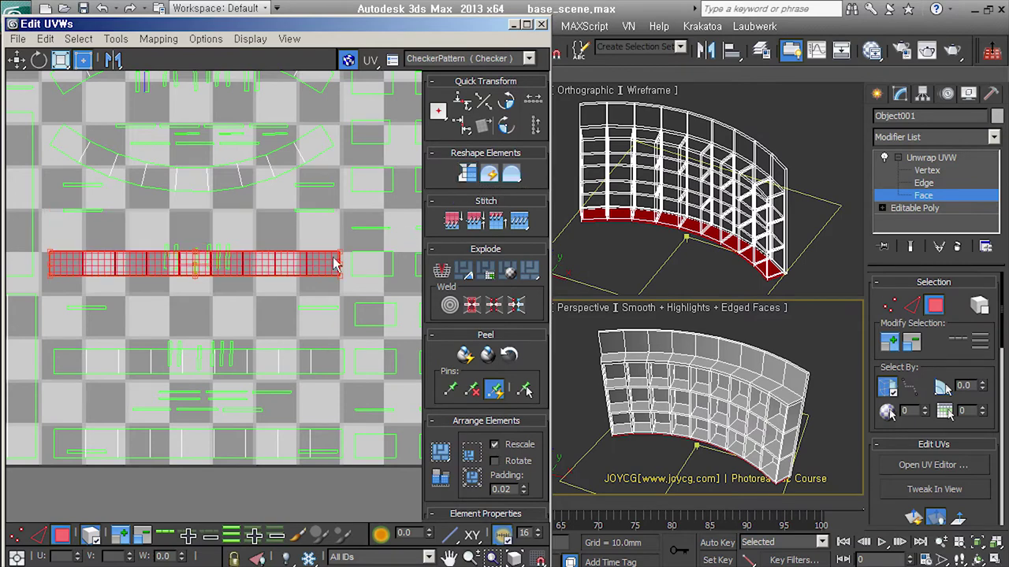
middle_drag(335, 276, 335, 370)
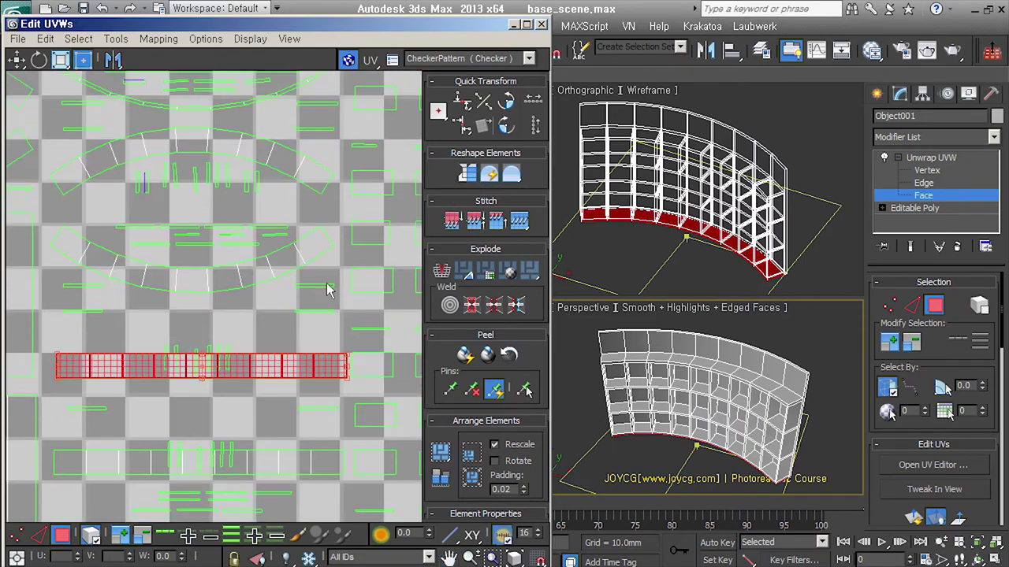
click(300, 276)
click(468, 175)
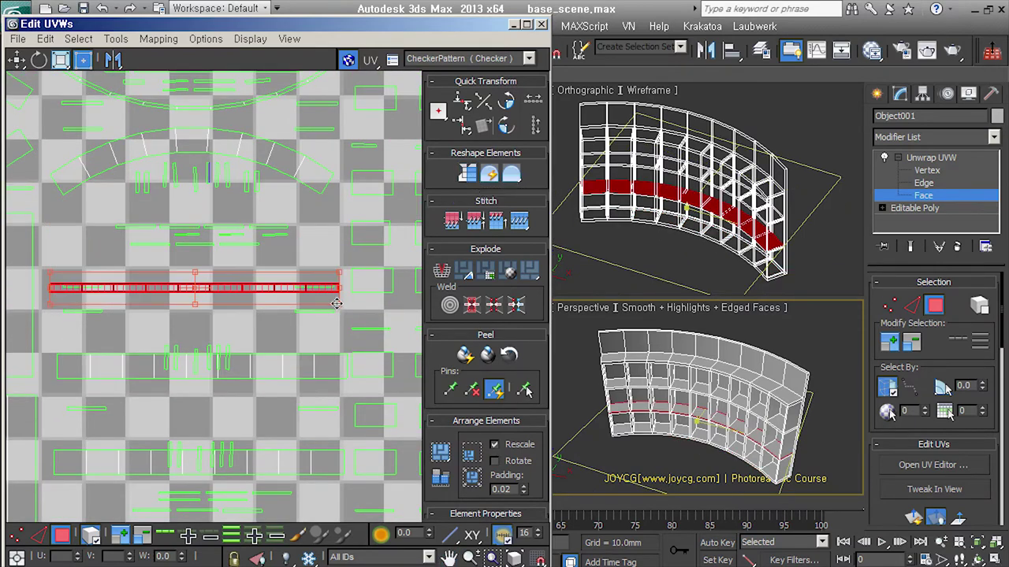
- Straighten two more arc shells and stretch one strip taller to plank height
scroll(281, 213, down, 2)
scroll(302, 288, up, 2)
click(323, 264)
click(468, 175)
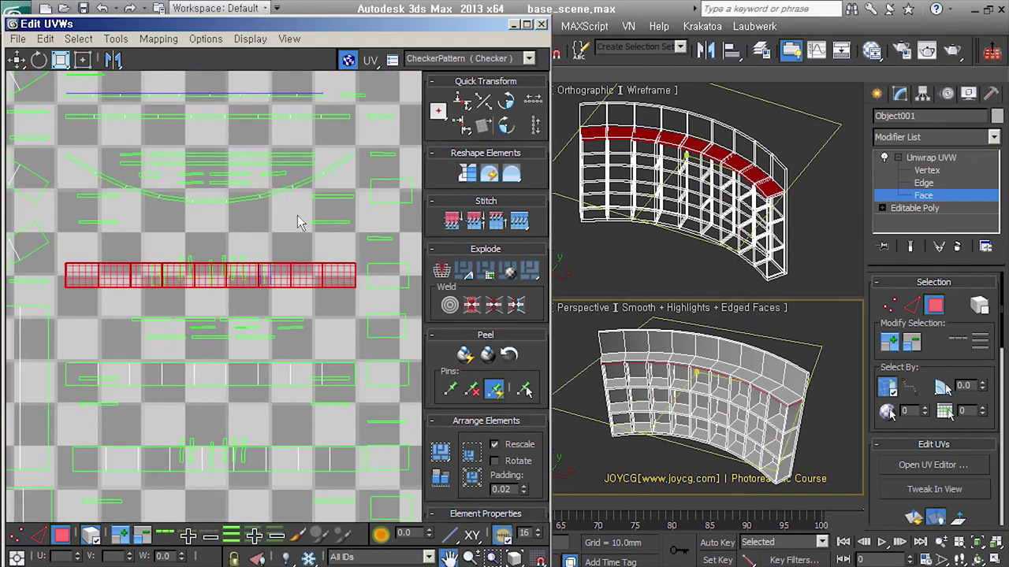
scroll(299, 221, down, 1)
scroll(299, 221, up, 1)
click(361, 265)
click(468, 175)
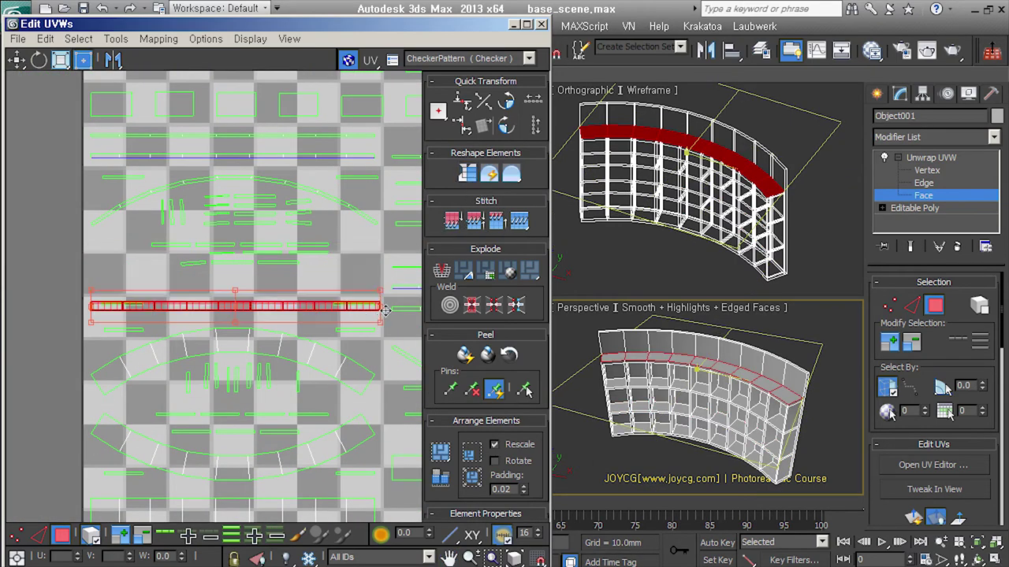
drag(391, 305, 394, 282)
- Straighten the middle, bottom, top and one further arc shell into flat strips
click(341, 380)
click(468, 175)
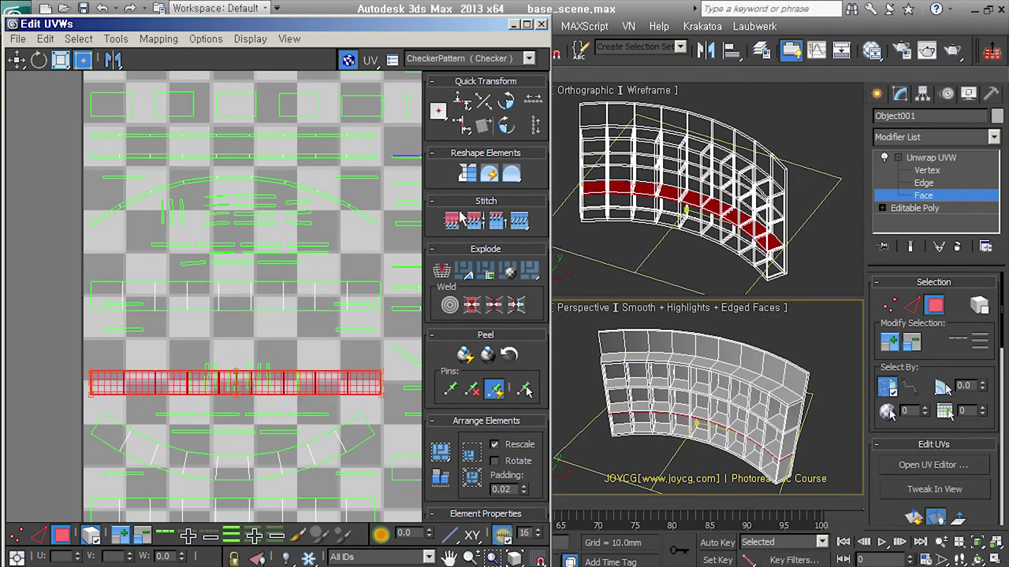
click(359, 439)
click(468, 175)
middle_drag(335, 267, 304, 337)
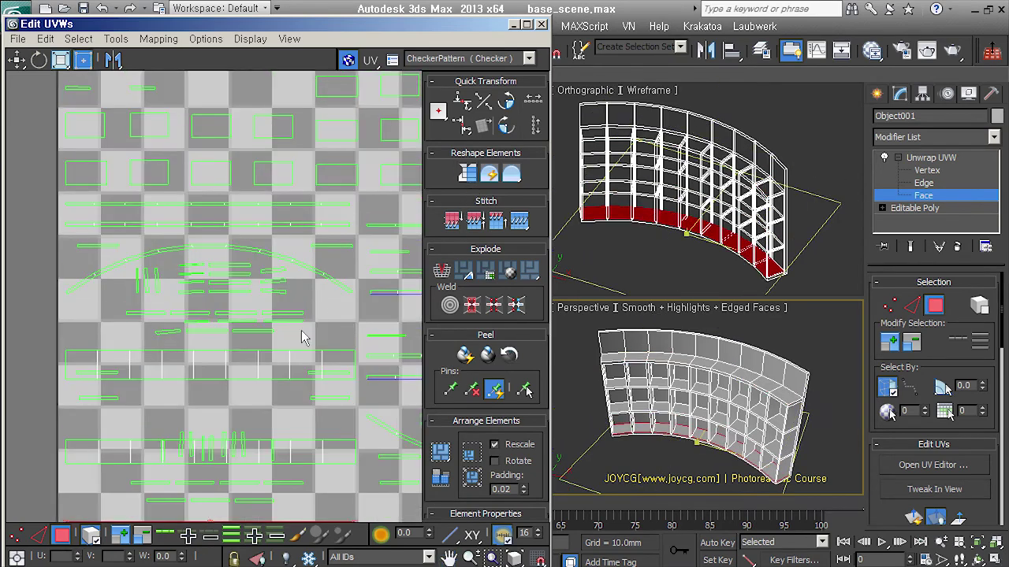
click(340, 291)
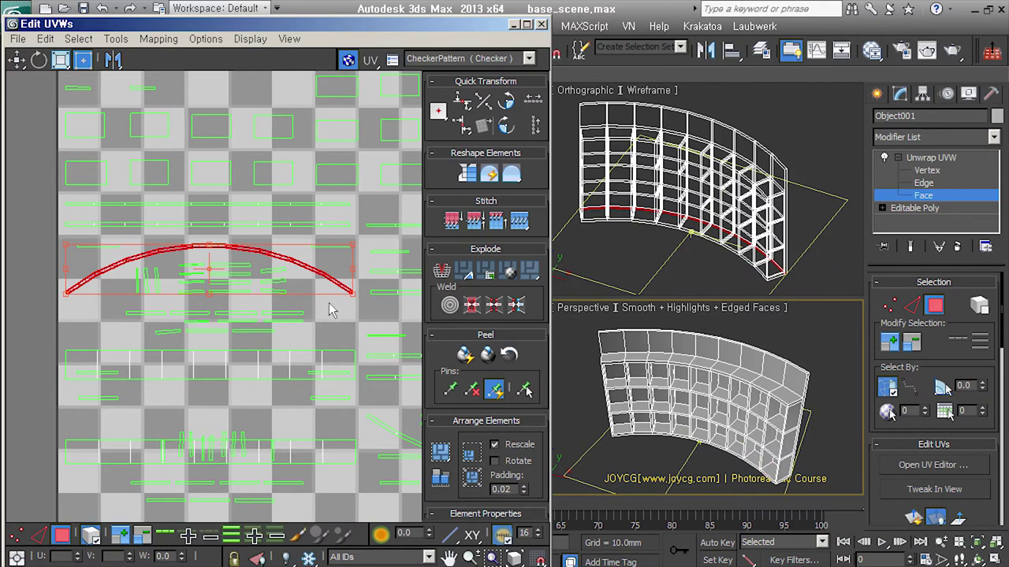
click(468, 175)
scroll(221, 268, down, 2)
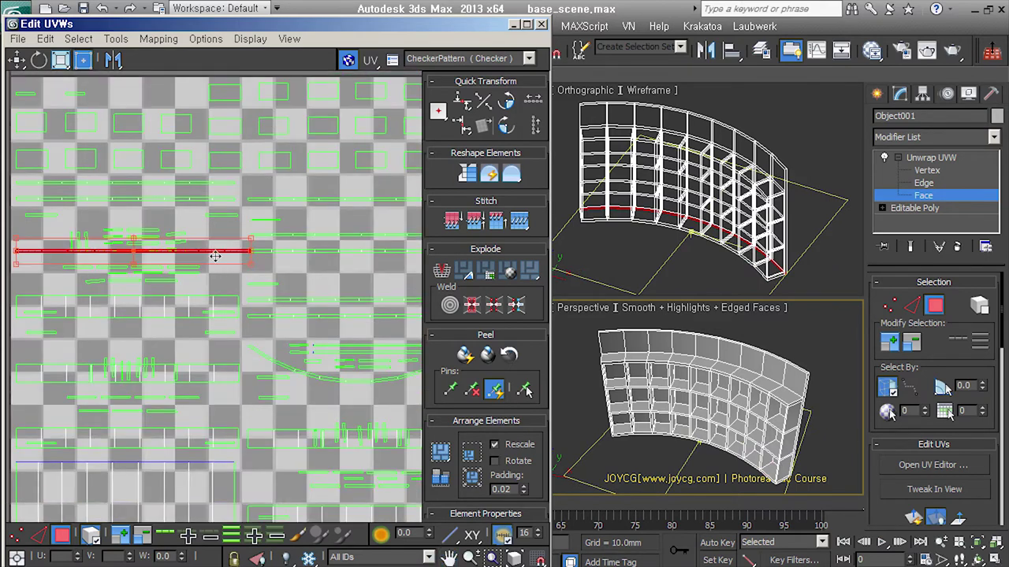
click(316, 325)
click(468, 175)
- Reselect the straightened strip, then box-select all UV shells in the square
scroll(371, 328, up, 2)
scroll(375, 328, up, 3)
click(375, 328)
click(363, 330)
scroll(265, 289, down, 3)
scroll(264, 289, down, 3)
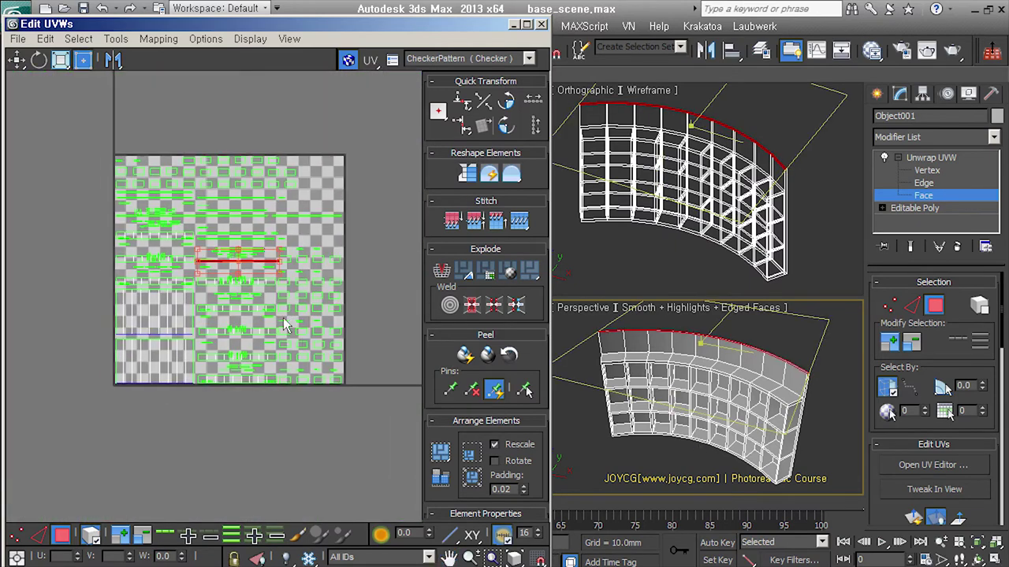
drag(402, 454, 67, 136)
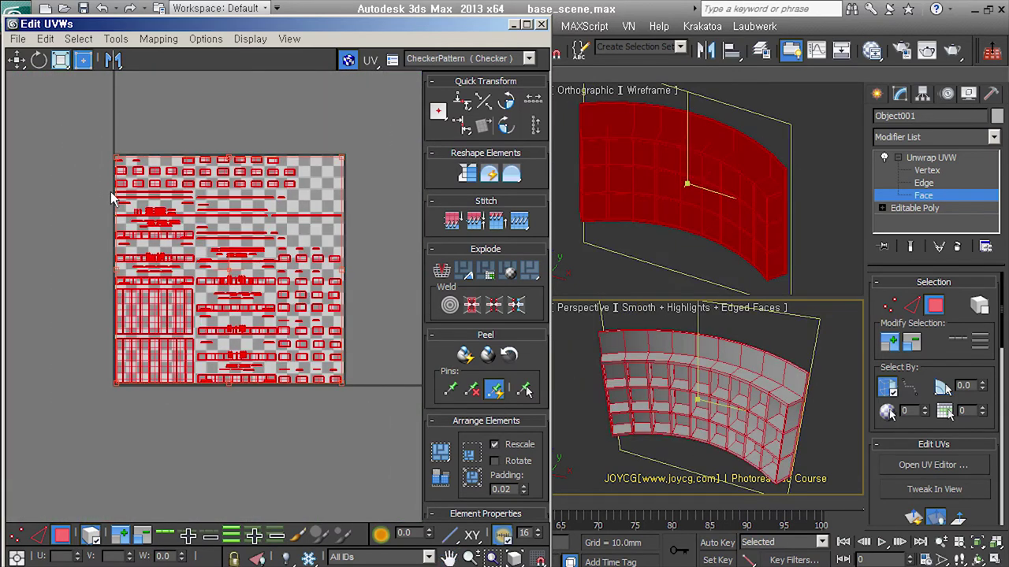
- Pack all plank shells to fill the UV square
click(440, 451)
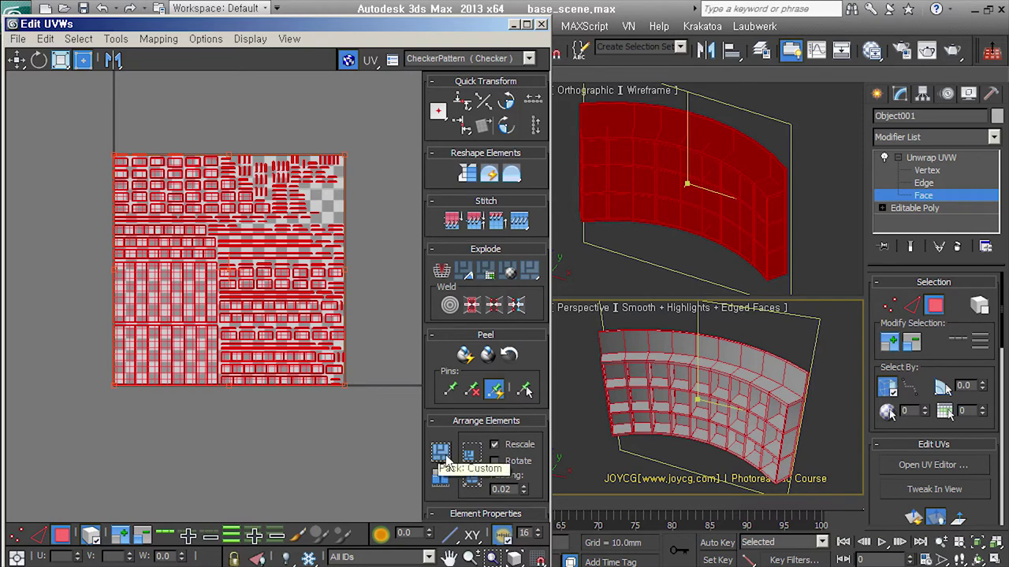
click(483, 487)
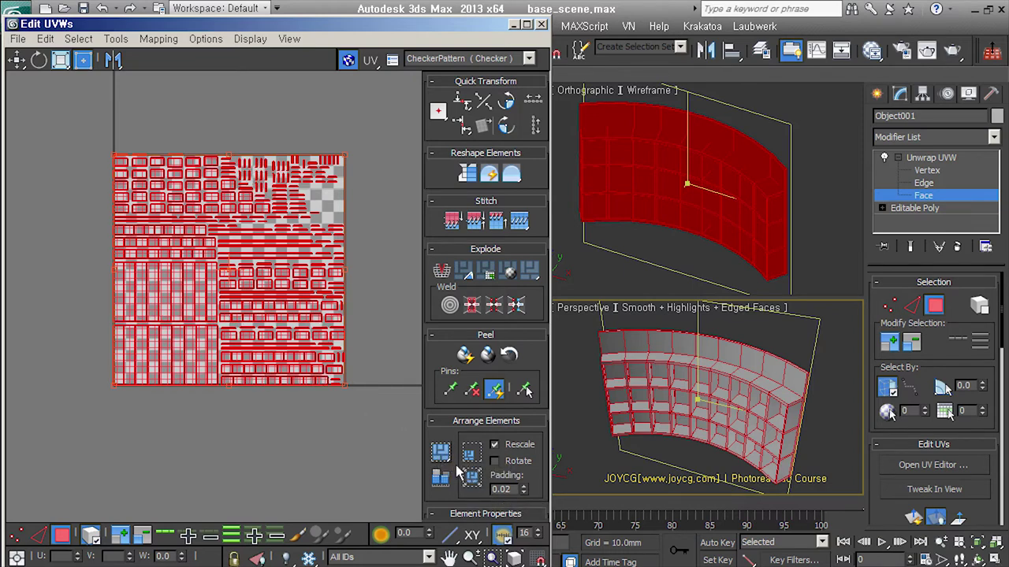
click(471, 477)
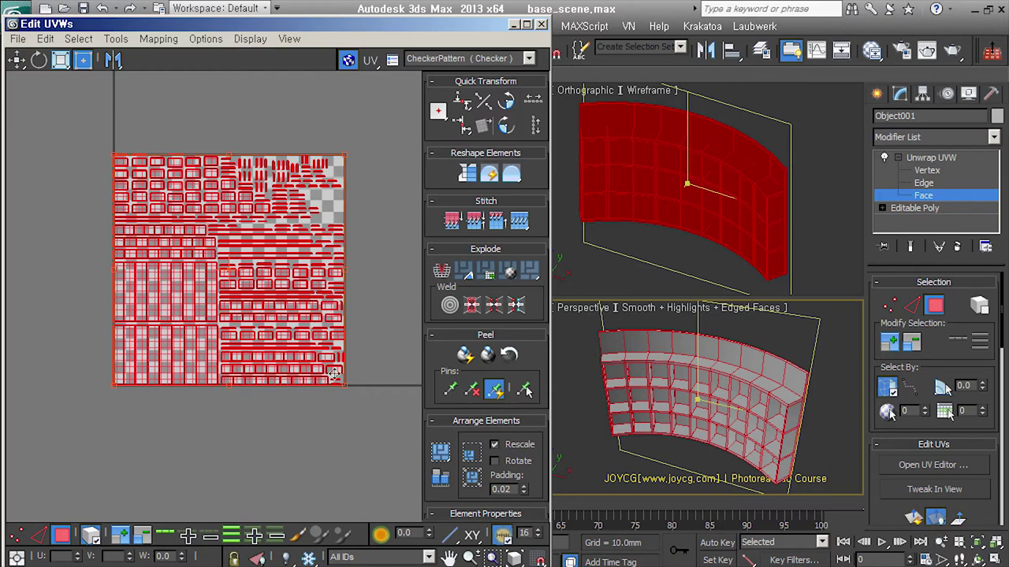
scroll(278, 348, up, 2)
scroll(264, 354, down, 1)
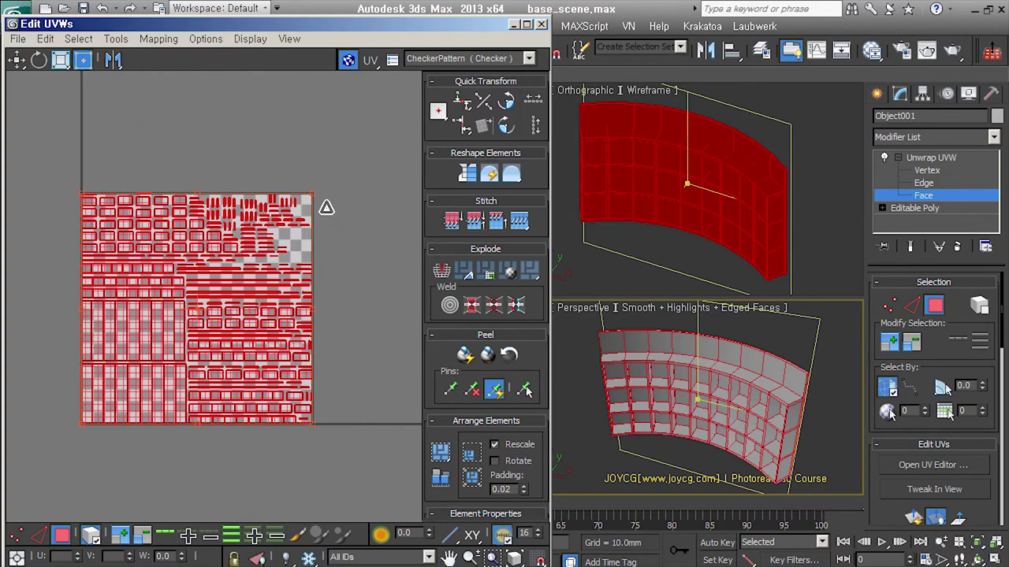
- Enlarge the packed plank shells far past the UV square from the lower-left corner
drag(326, 208, 713, 8)
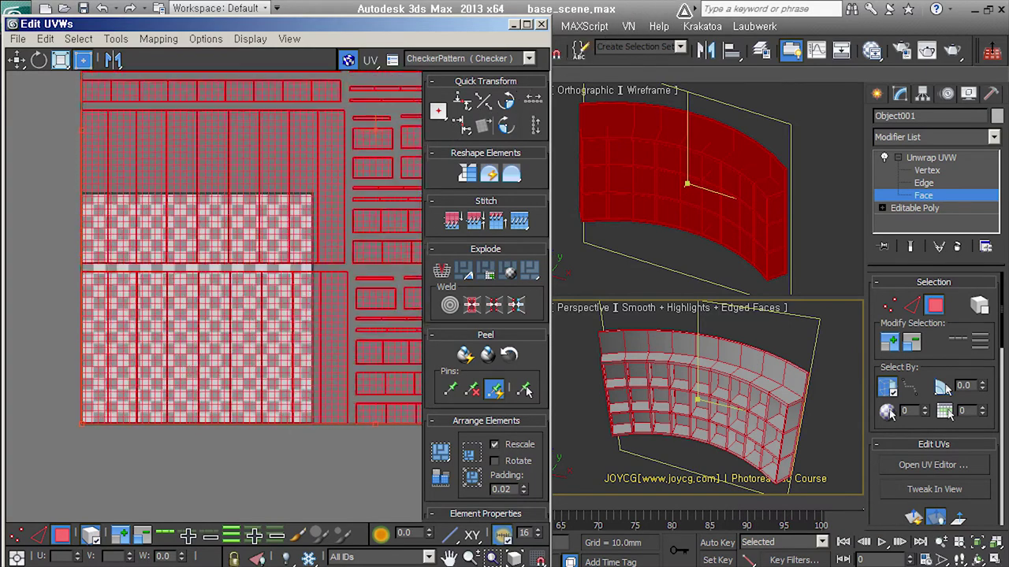
mouse_move(715, 7)
mouse_down()
mouse_move(941, 10)
mouse_move(249, 220)
mouse_up()
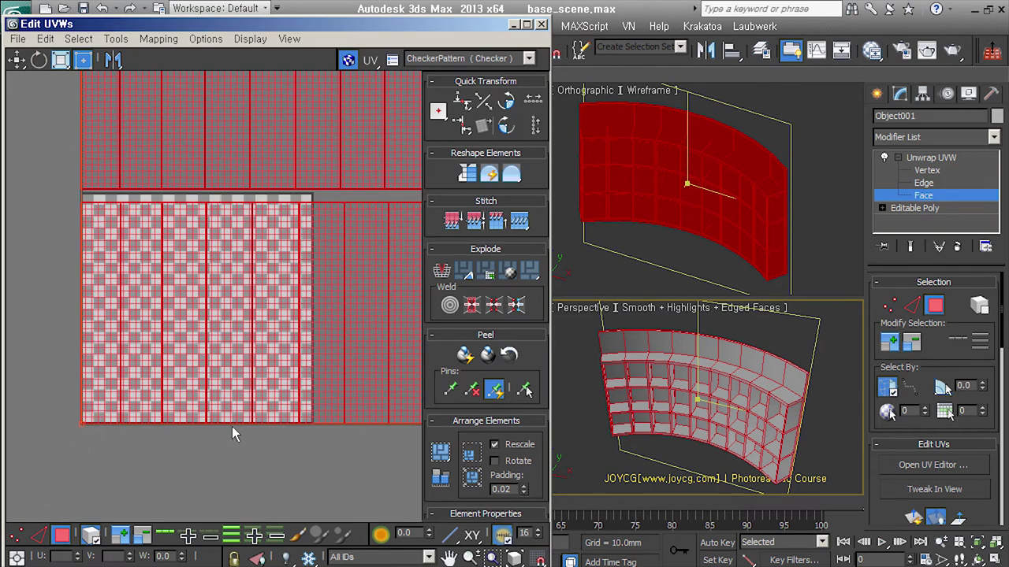
scroll(153, 421, down, 3)
scroll(98, 471, down, 2)
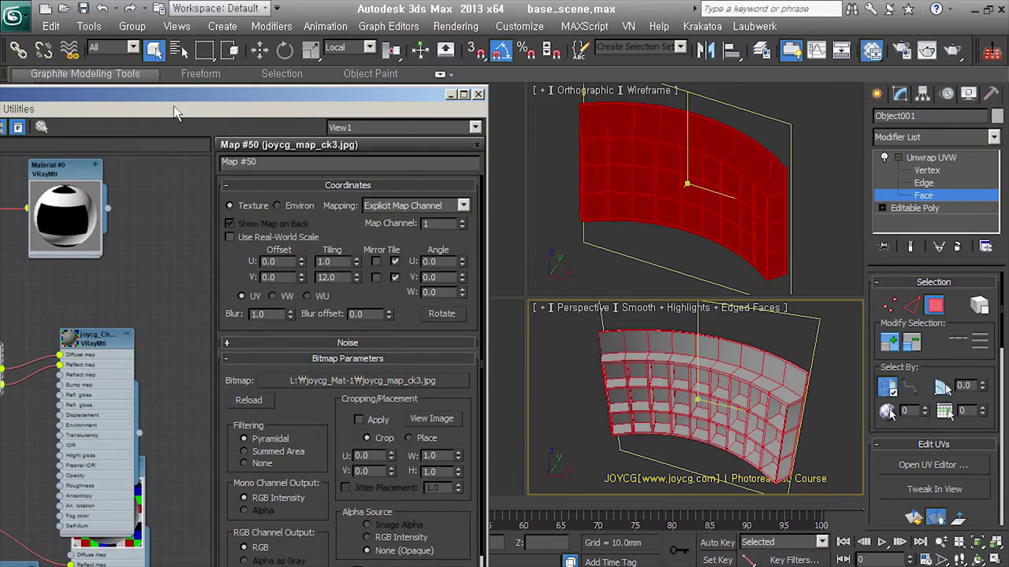
- Swap the grid map's bitmap for joycg_wood_T.jpg from the wood textures folder
drag(174, 105, 355, 44)
scroll(187, 328, down, 3)
scroll(187, 328, down, 1)
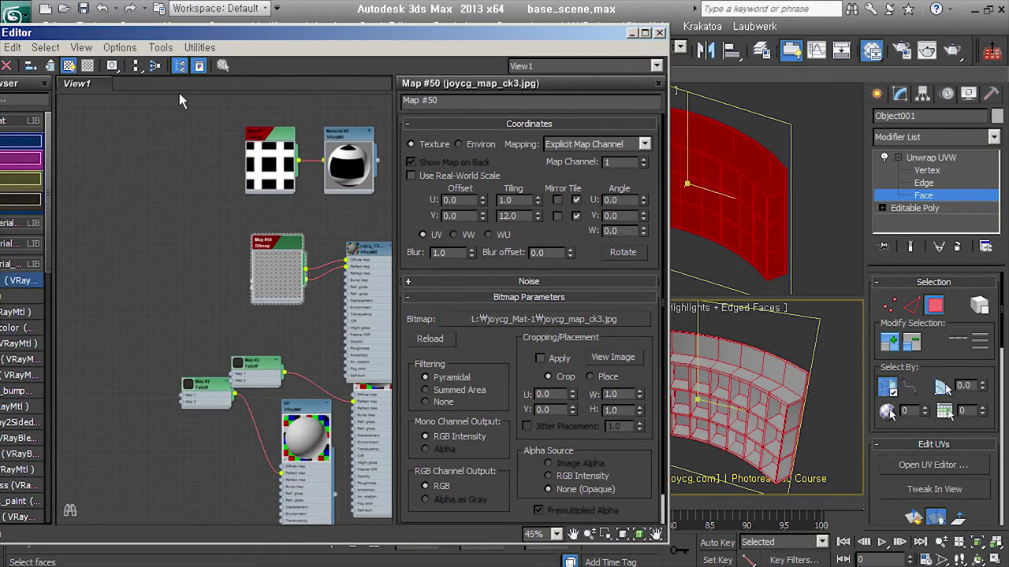
drag(220, 65, 376, 63)
drag(426, 128, 362, 150)
double_click(361, 173)
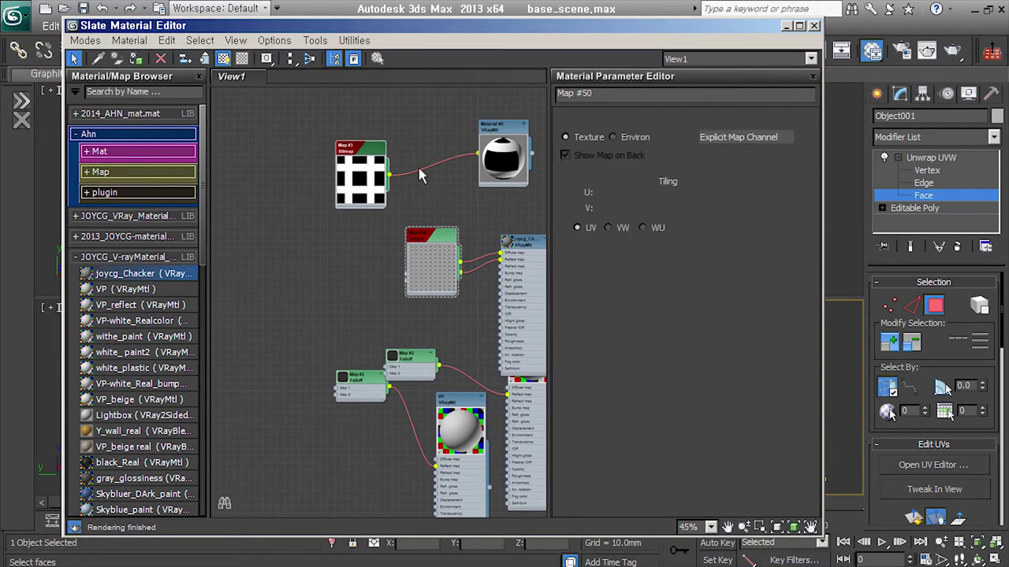
click(705, 313)
click(306, 106)
scroll(413, 278, down, 3)
scroll(414, 280, down, 3)
scroll(396, 290, down, 2)
double_click(219, 230)
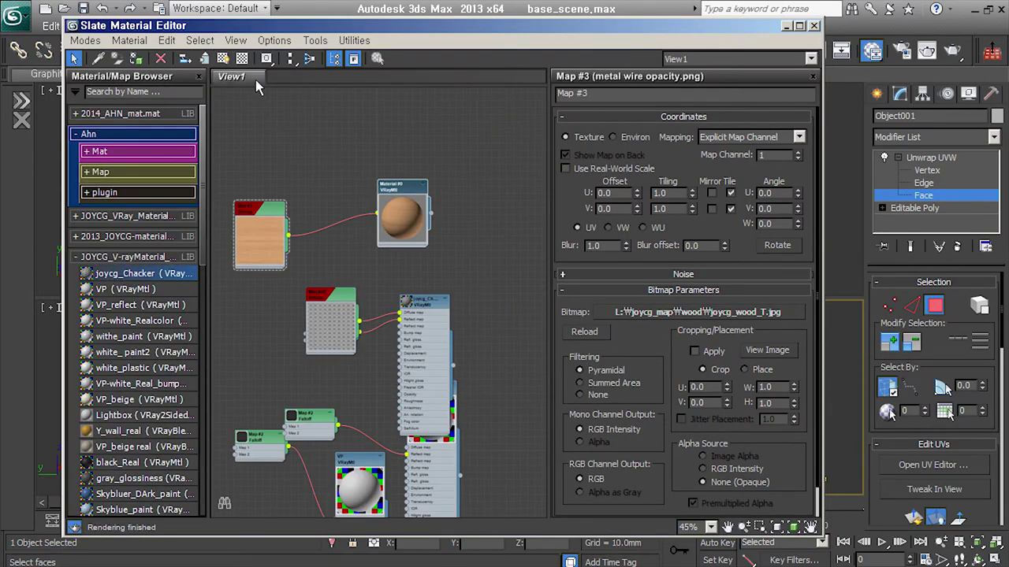
- Minimize the material editor and enlarge the Perspective view to see the wood on the shelf top
click(785, 25)
drag(535, 307, 309, 149)
mouse_move(680, 349)
alt+middle_down()
mouse_move(712, 370)
mouse_move(708, 389)
alt+middle_up()
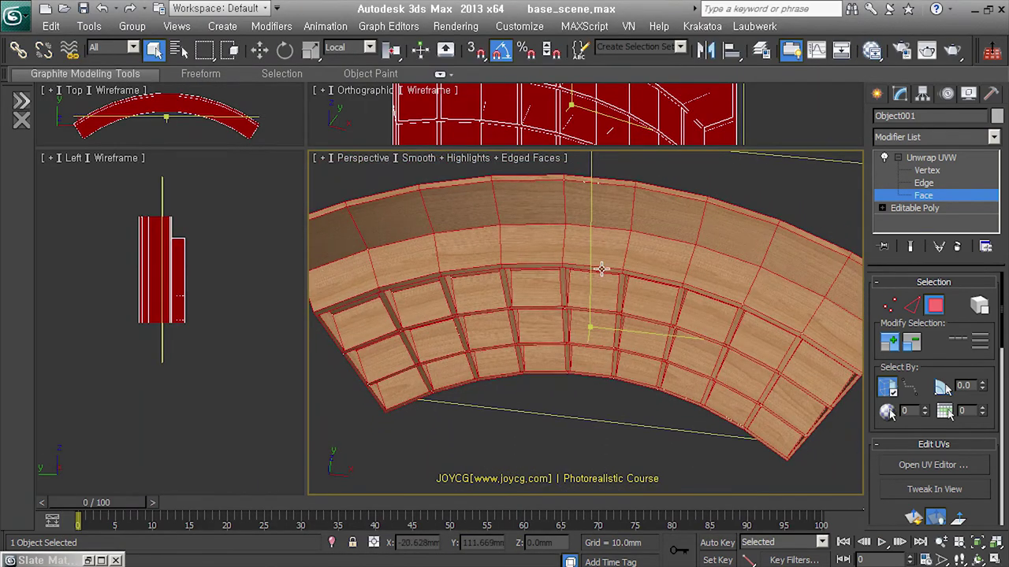
- Orbit around the wood-textured curved shelf to inspect its compartments, sides and top
mouse_move(848, 362)
alt+middle_down()
mouse_move(837, 353)
mouse_move(843, 280)
alt+middle_up()
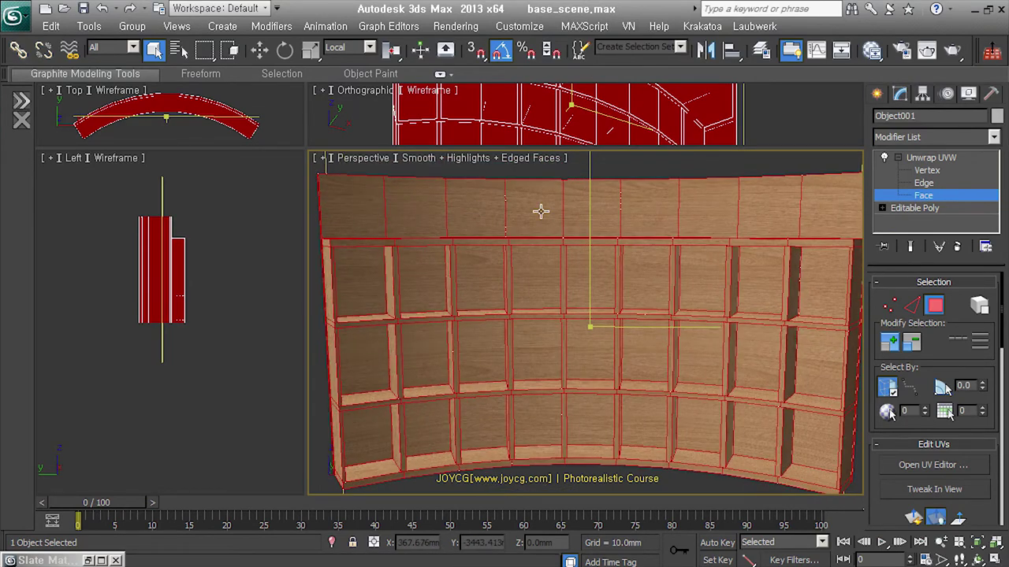
mouse_move(680, 302)
alt+middle_down()
mouse_move(567, 308)
mouse_move(581, 299)
alt+middle_up()
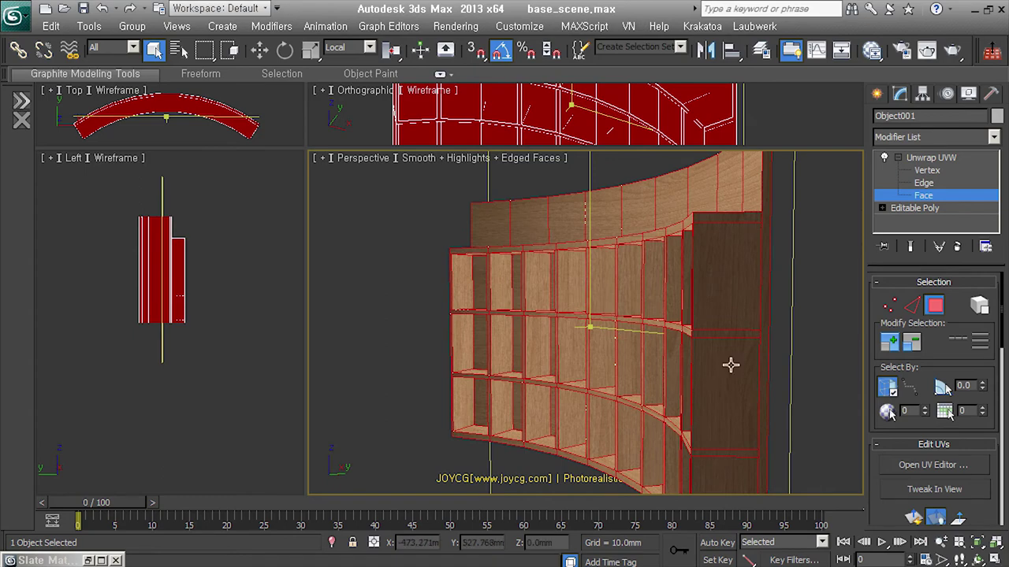
mouse_move(693, 451)
alt+middle_down()
mouse_move(721, 498)
mouse_move(605, 412)
alt+middle_up()
scroll(573, 352, up, 2)
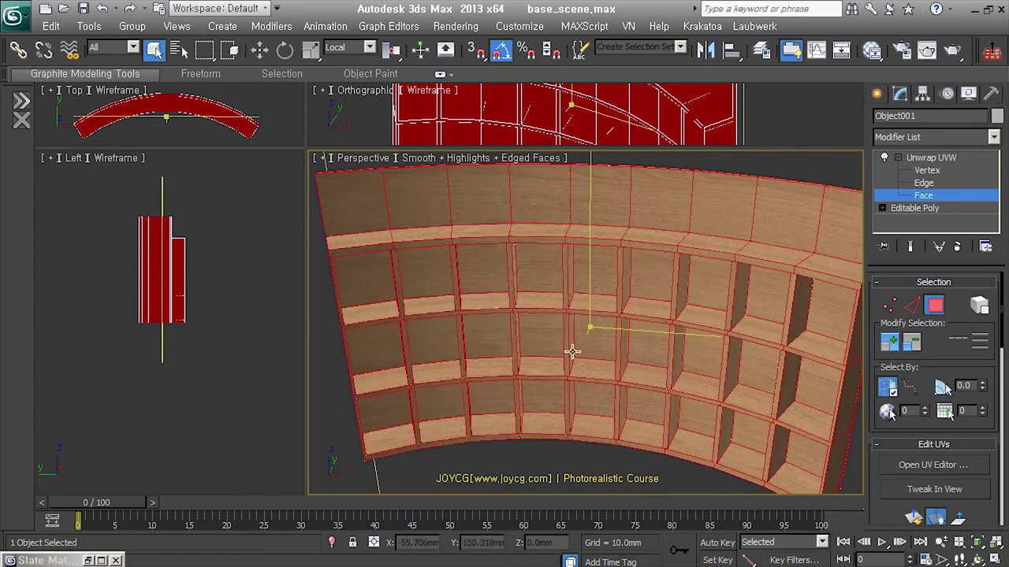
key(shift+z)
key(shift+z)
mouse_move(429, 364)
alt+middle_down()
mouse_move(457, 407)
mouse_move(443, 401)
alt+middle_up()
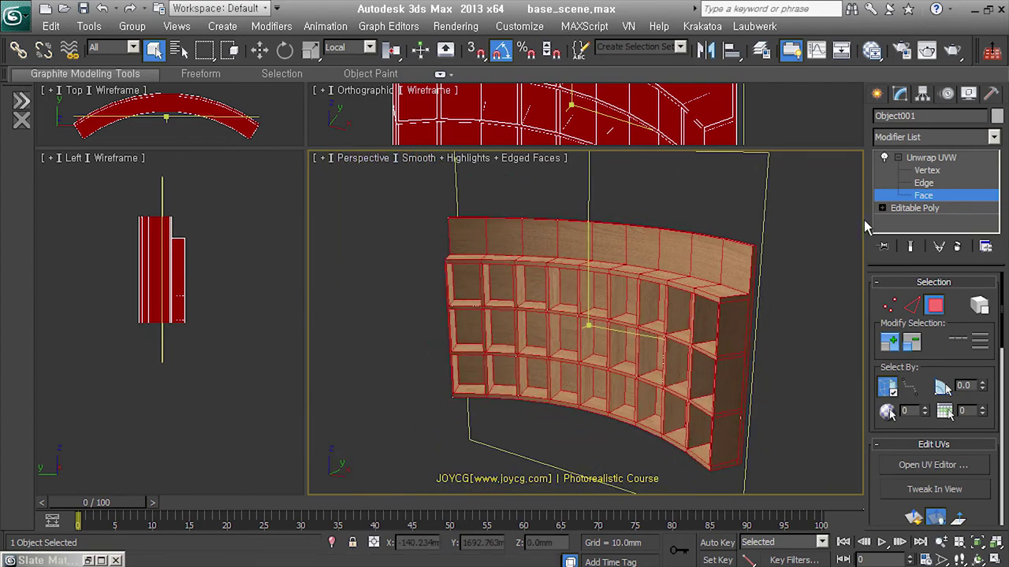
- Exit face editing of the Unwrap UVW modifier and delete the curved shelf
click(898, 157)
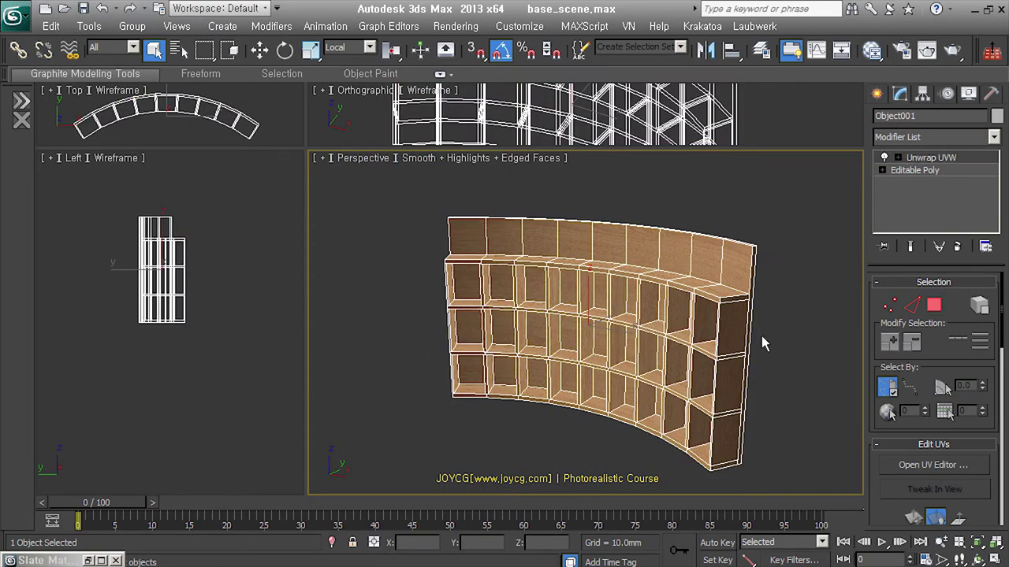
alt+middle_drag(762, 343, 752, 356)
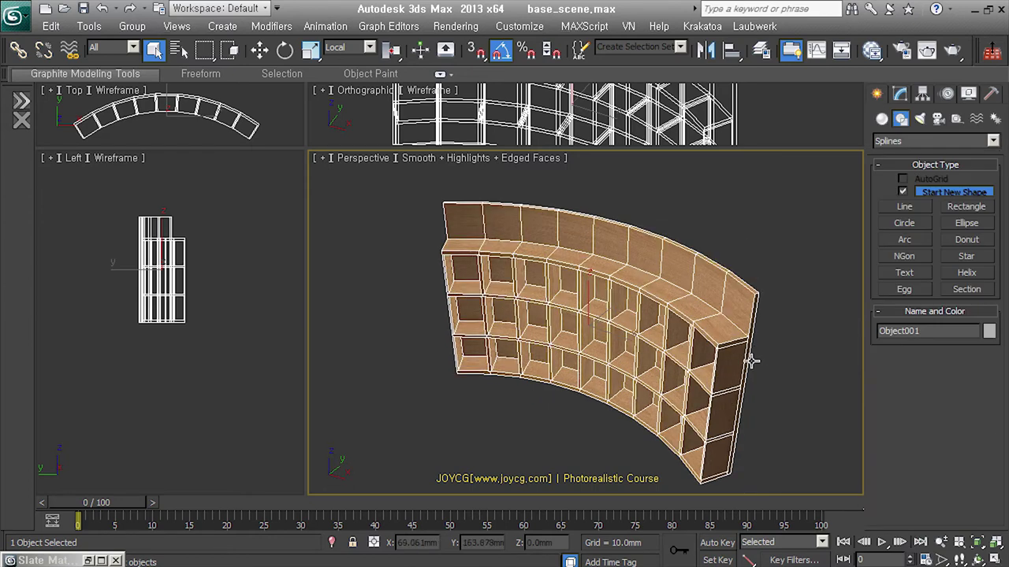
alt+middle_drag(754, 355, 758, 396)
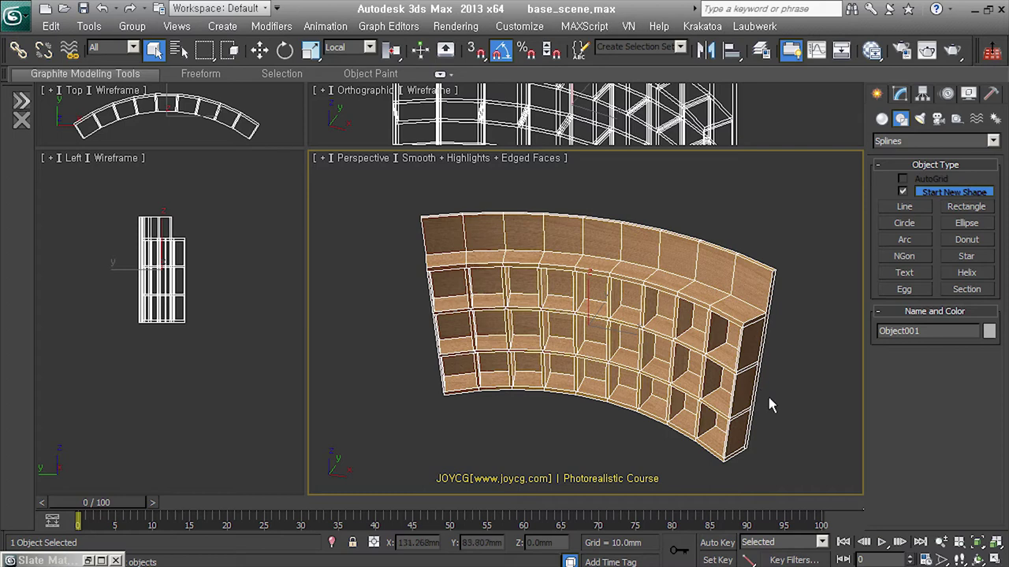
alt+middle_drag(769, 398, 731, 374)
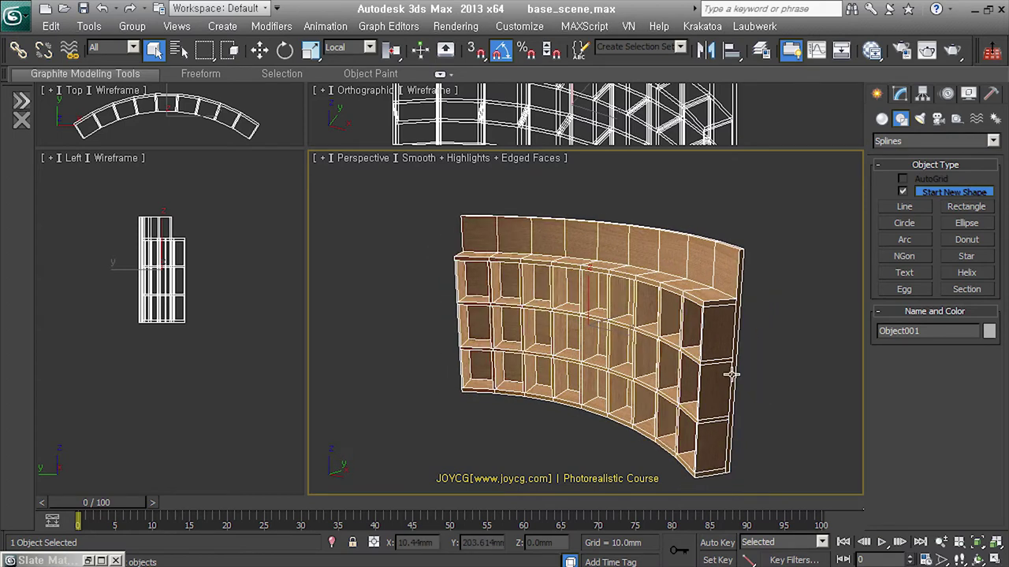
key(Delete)
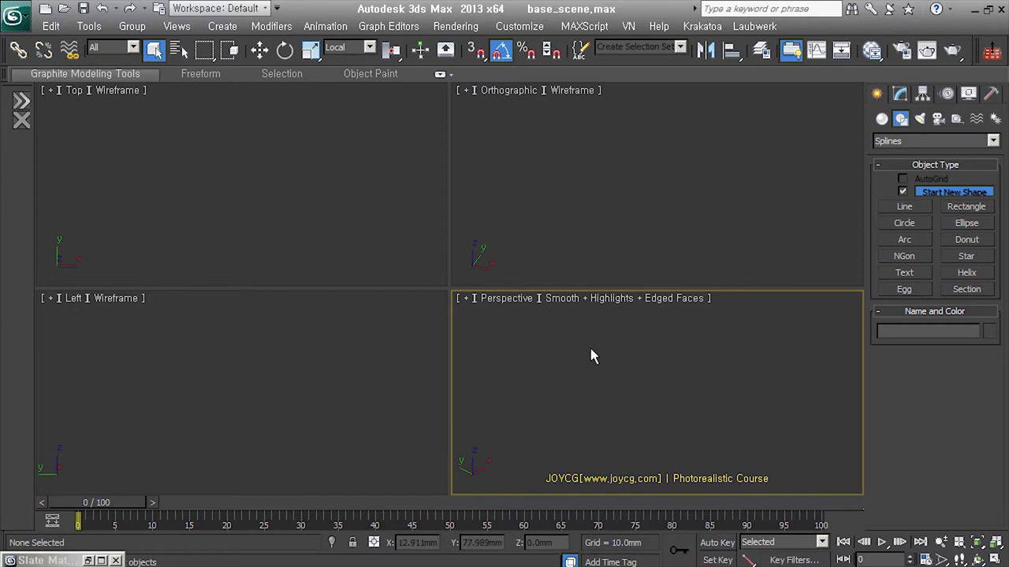
- Unhide the building geometry, zoom extents all views, and select the floor object
click(231, 106)
click(543, 221)
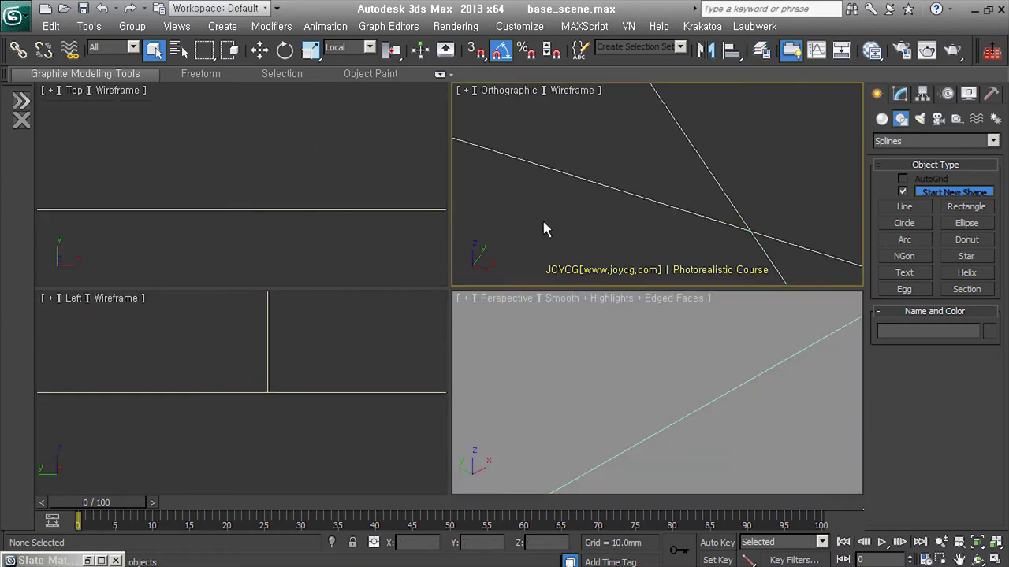
key(ctrl+shift+z)
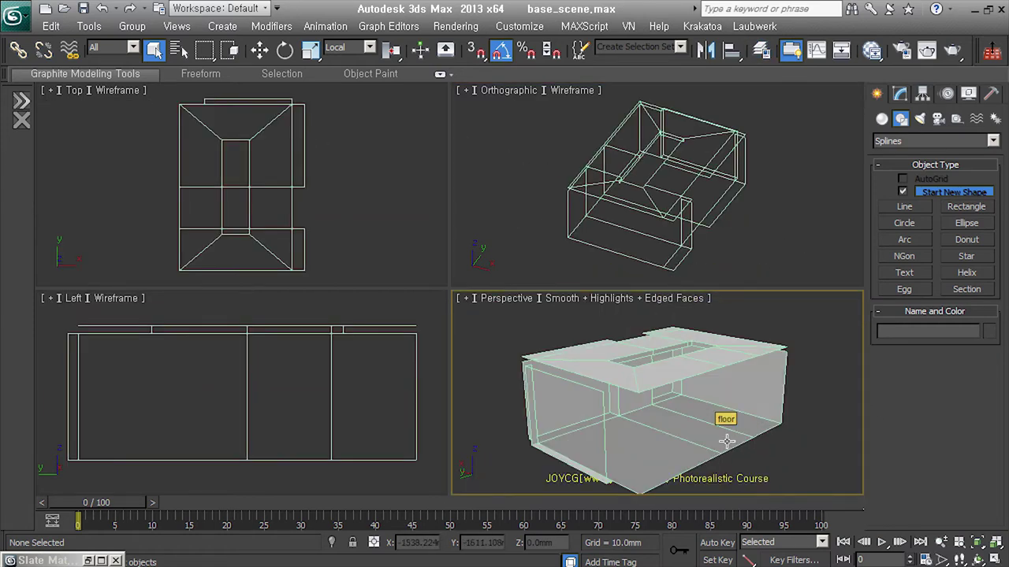
click(726, 442)
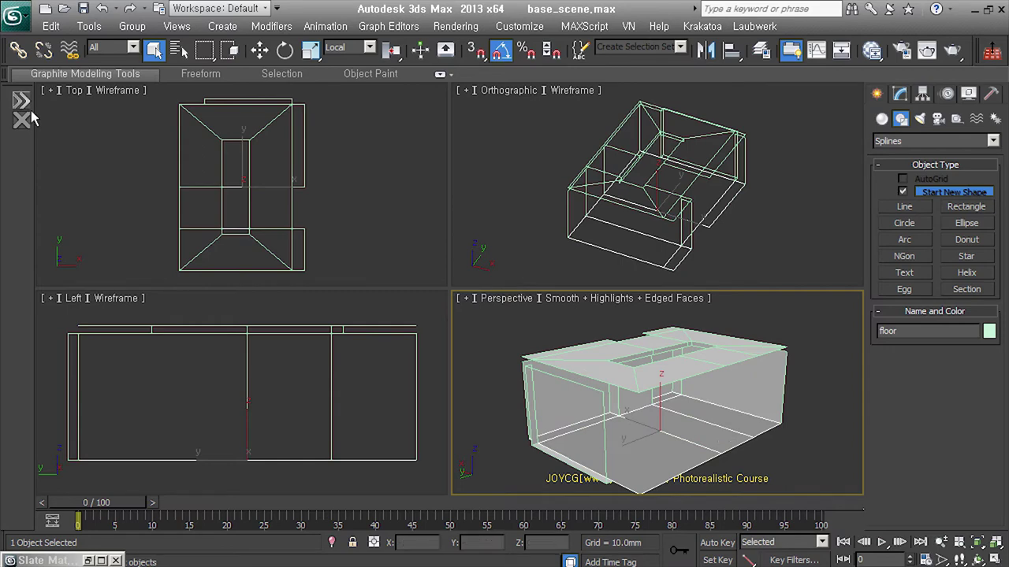
mouse_move(675, 479)
alt+middle_down()
mouse_move(646, 466)
mouse_move(648, 430)
alt+middle_up()
- Open the floor in the Modify panel and select all of its polygons
click(900, 96)
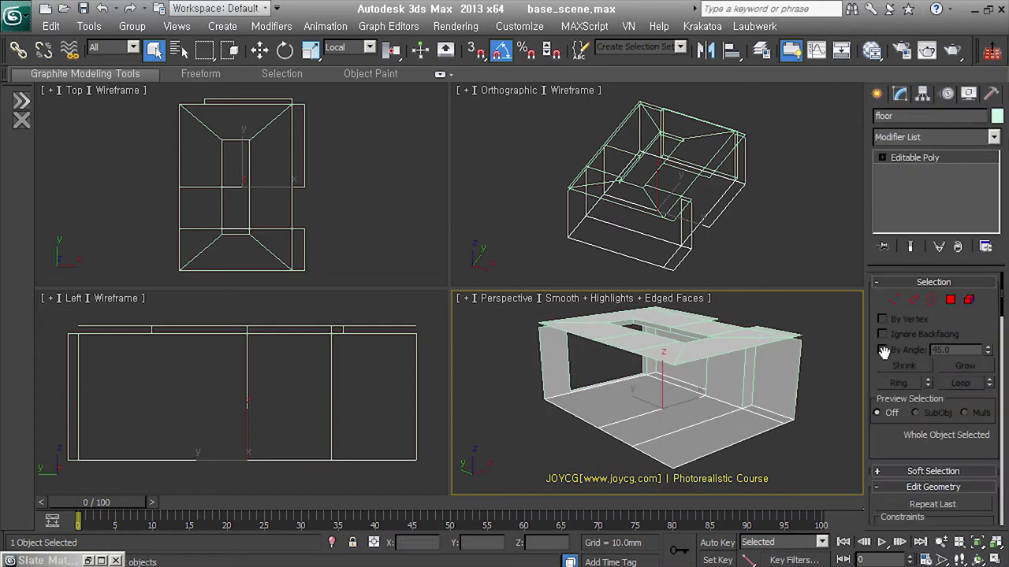
scroll(641, 432, up, 3)
scroll(667, 434, up, 3)
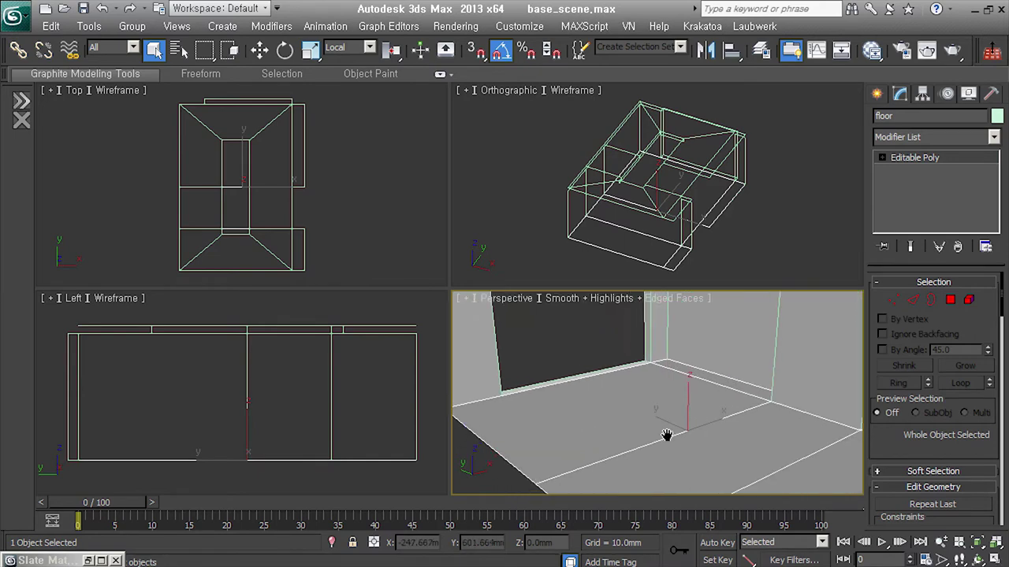
scroll(729, 436, up, 2)
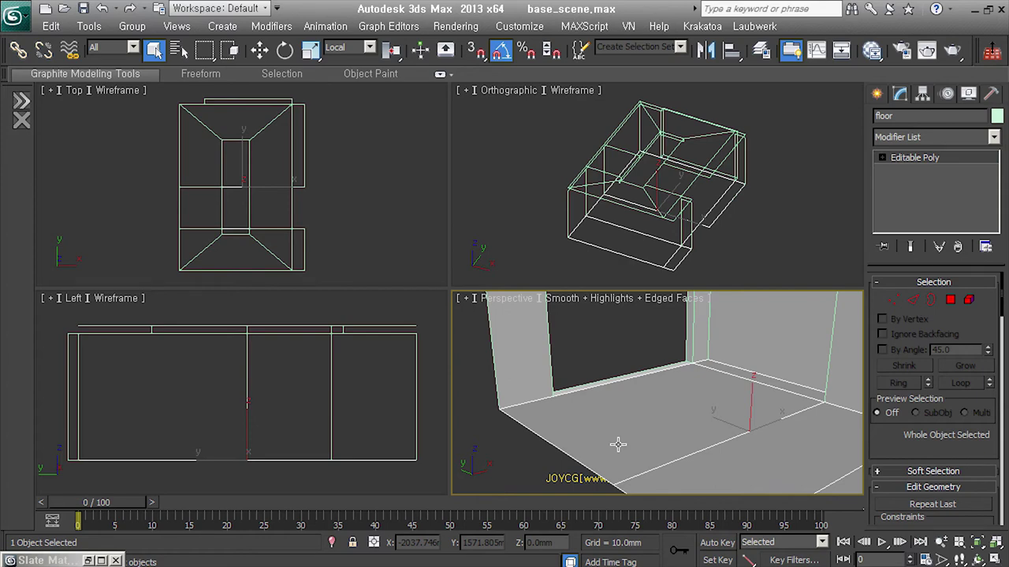
key(4)
key(ctrl+a)
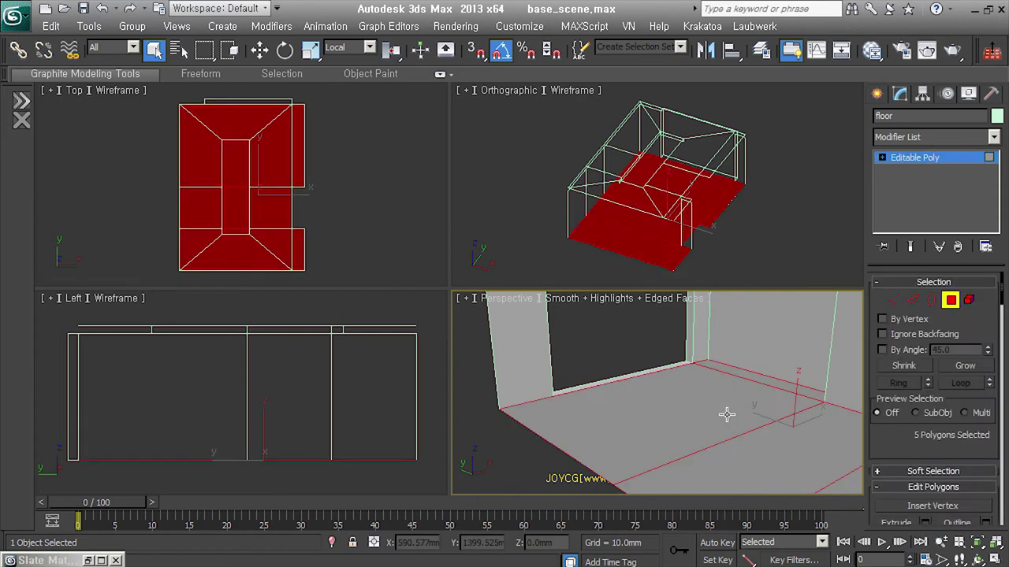
- Try extruding the floor polygons to give them thickness, then undo the extrusion
right_click(699, 420)
key(space)
right_click(692, 328)
click(591, 360)
drag(693, 437, 692, 566)
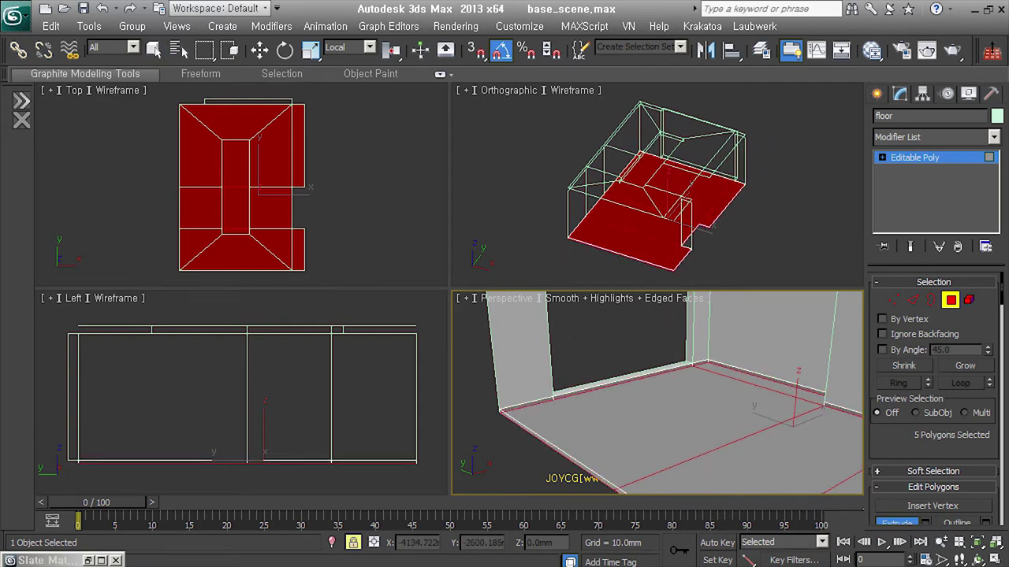
drag(693, 566, 568, 452)
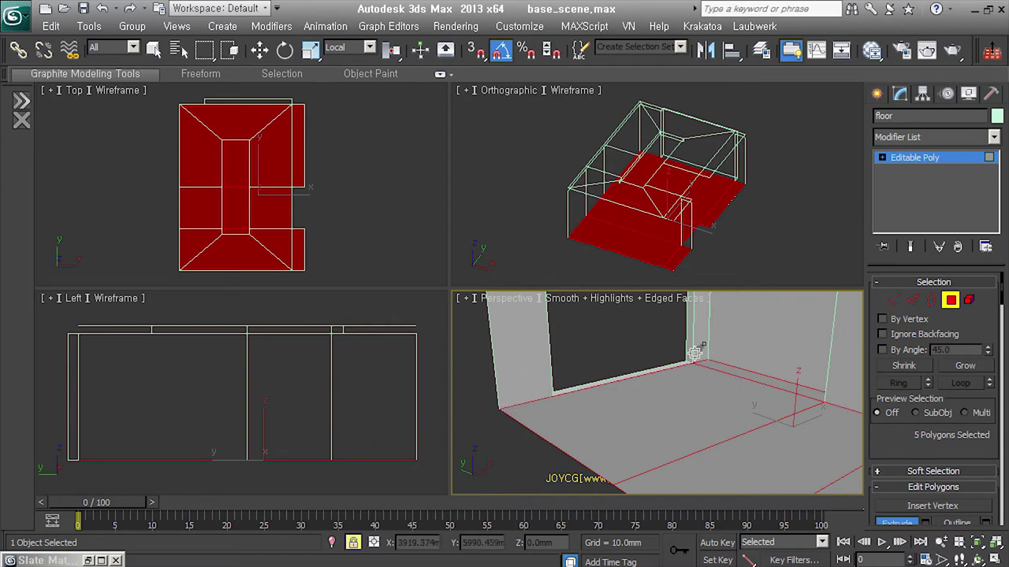
drag(639, 424, 639, 394)
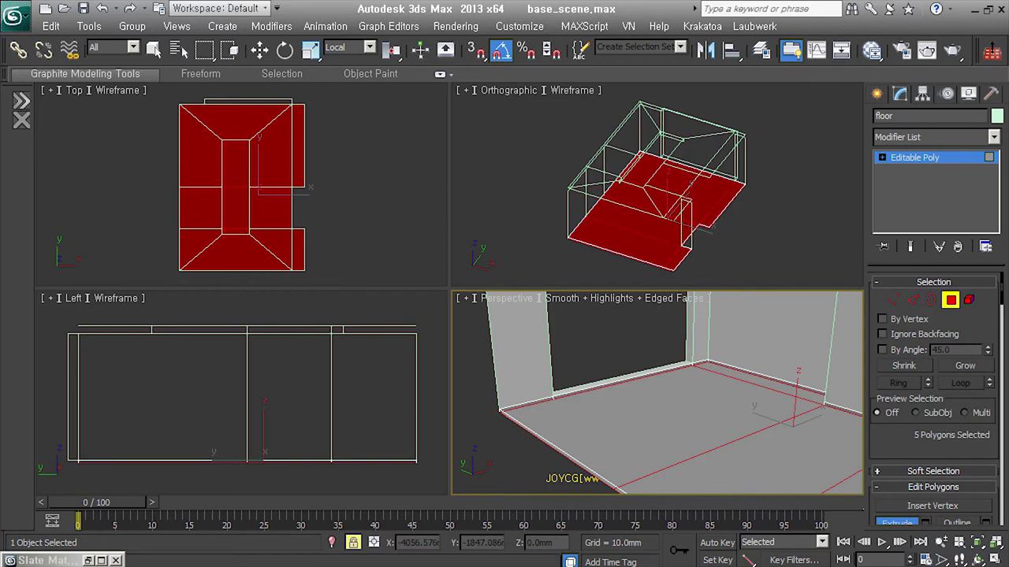
key(ctrl+z)
- Isolate the floor object in an orthographic view and open the scripts list
click(951, 301)
key(w)
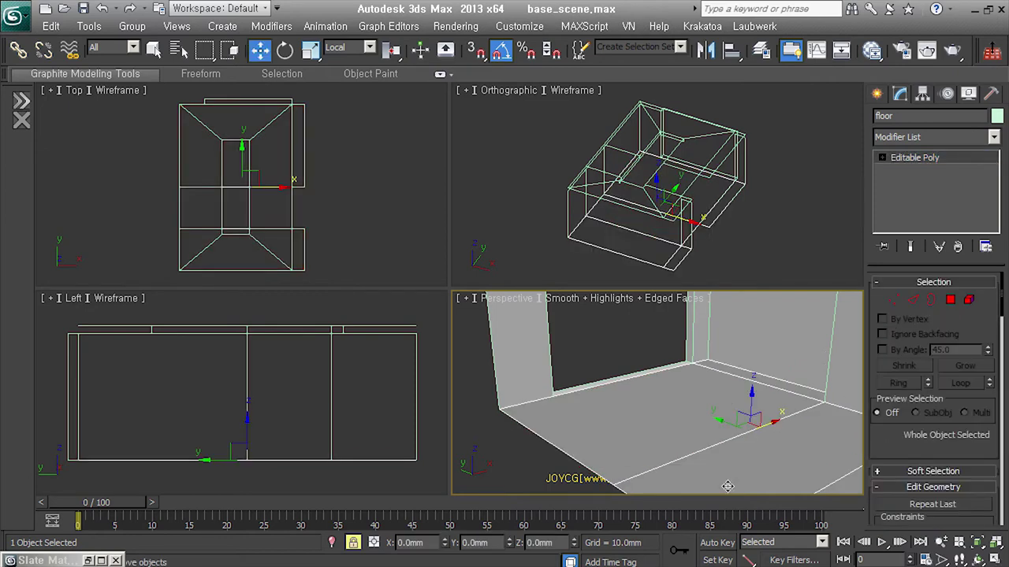
key(alt+q)
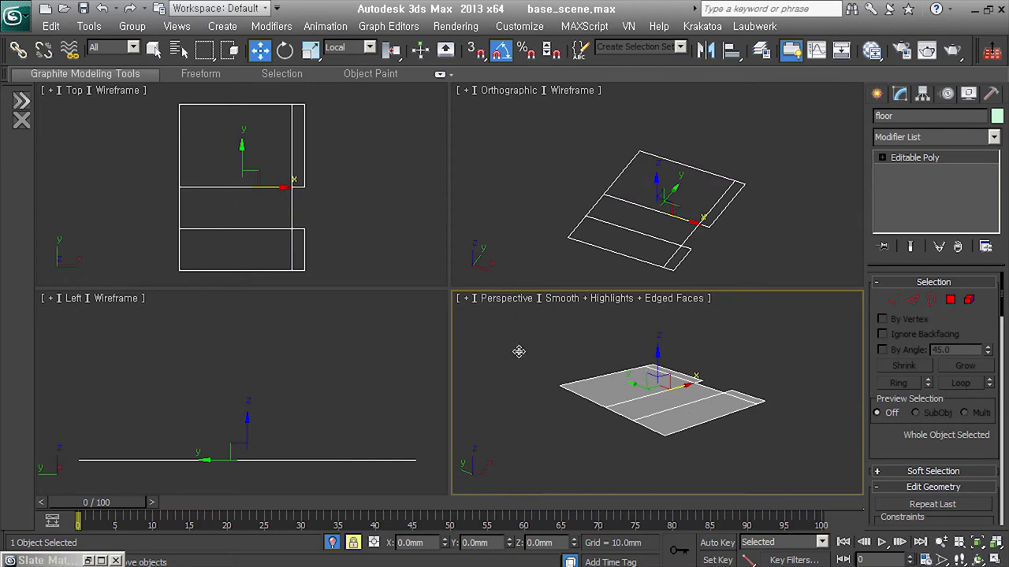
key(u)
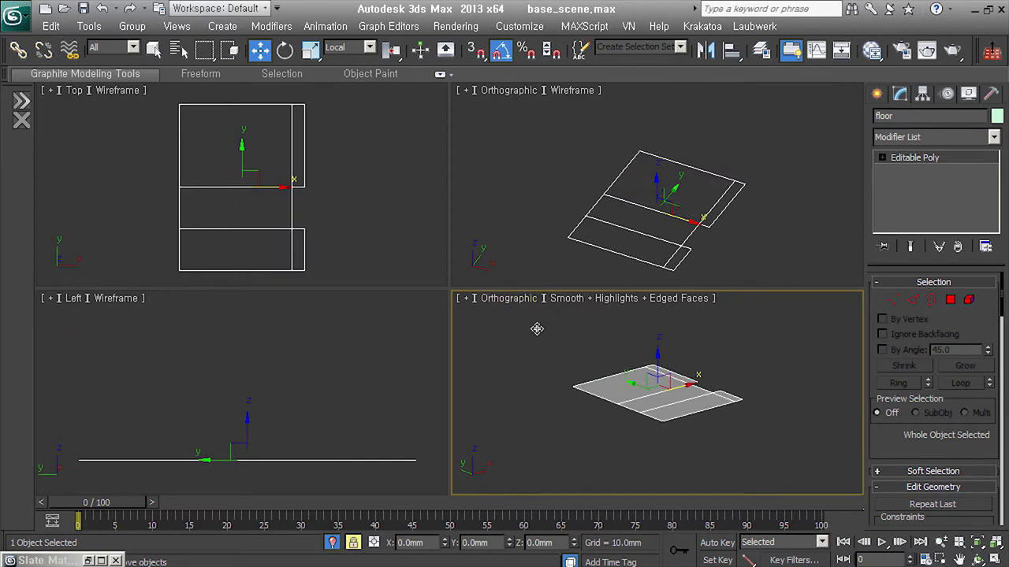
scroll(668, 390, up, 3)
mouse_move(668, 391)
alt+middle_down()
mouse_move(648, 418)
mouse_move(658, 400)
alt+middle_up()
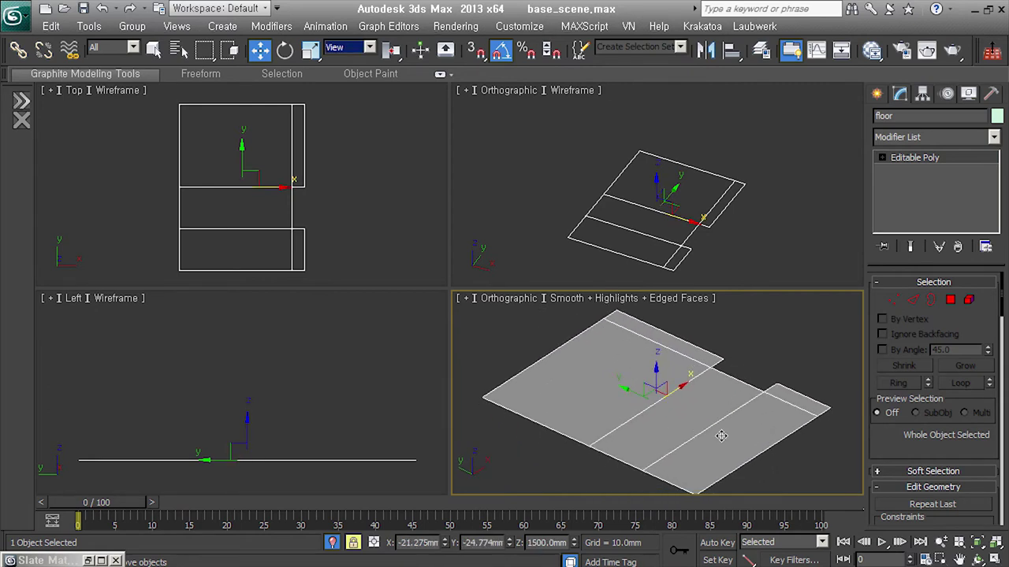
click(22, 101)
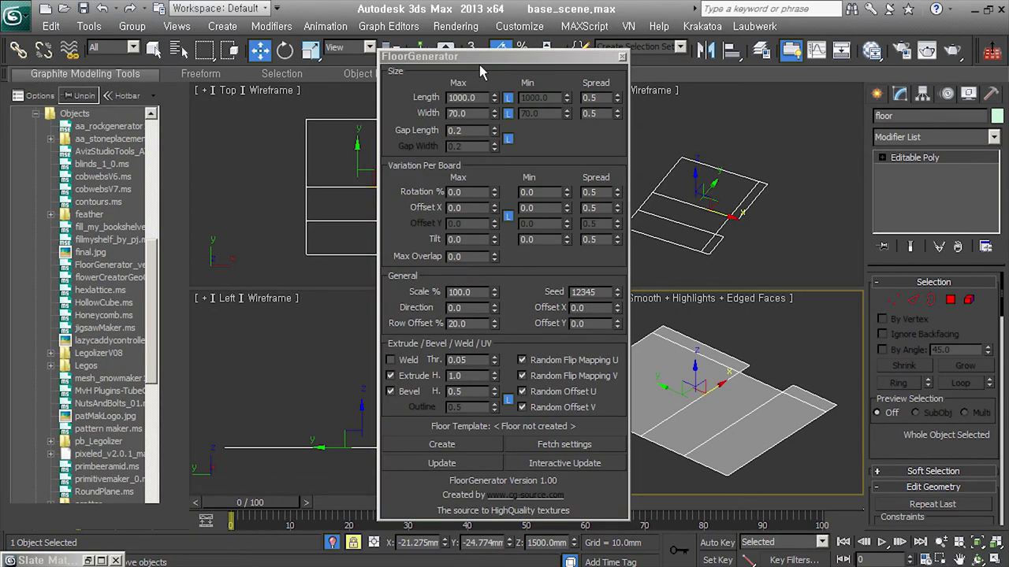
- Set FloorGenerator board length 500, width 500, extrude height 10, with bevel off
drag(479, 65, 178, 52)
click(188, 87)
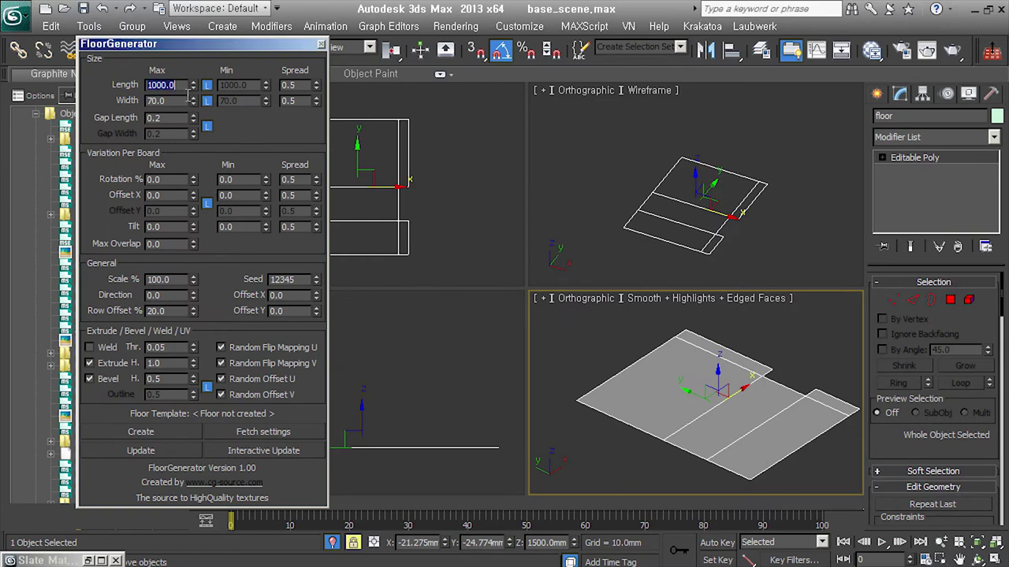
text(500)
click(188, 98)
text(500)
text(10)
key(Return)
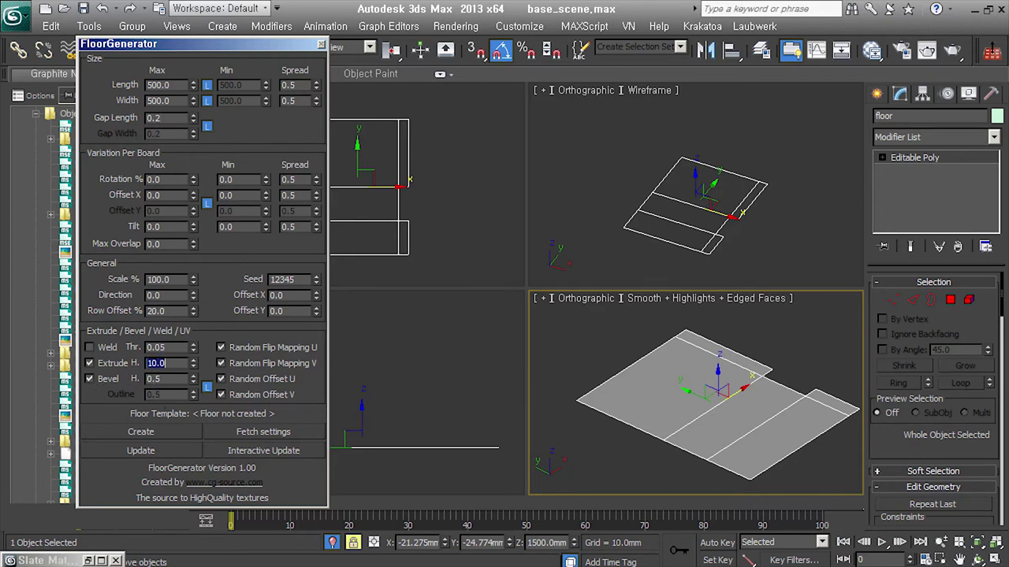
click(105, 381)
- Generate the boards on the floor outline with Interactive Update enabled
click(291, 451)
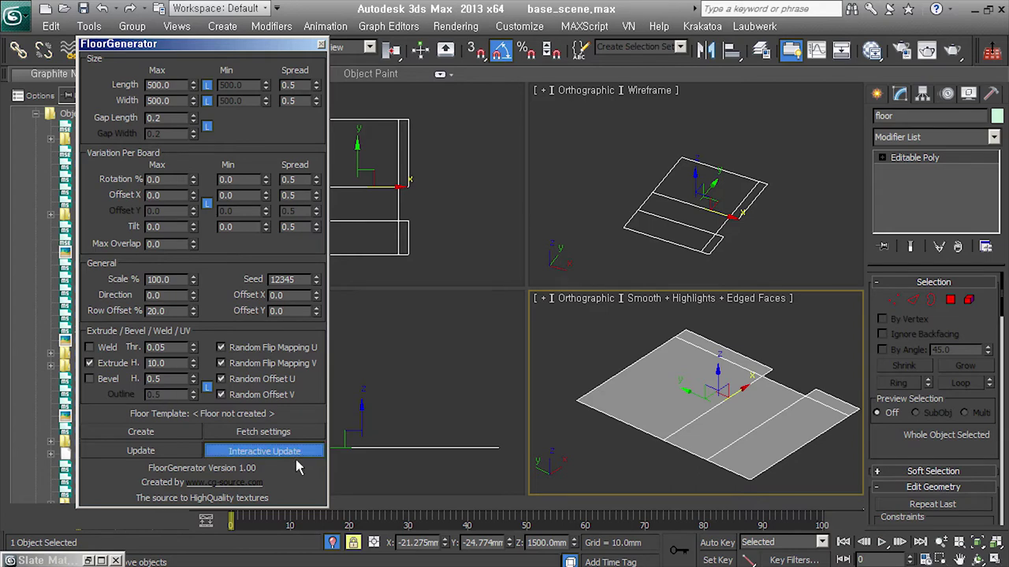
click(163, 433)
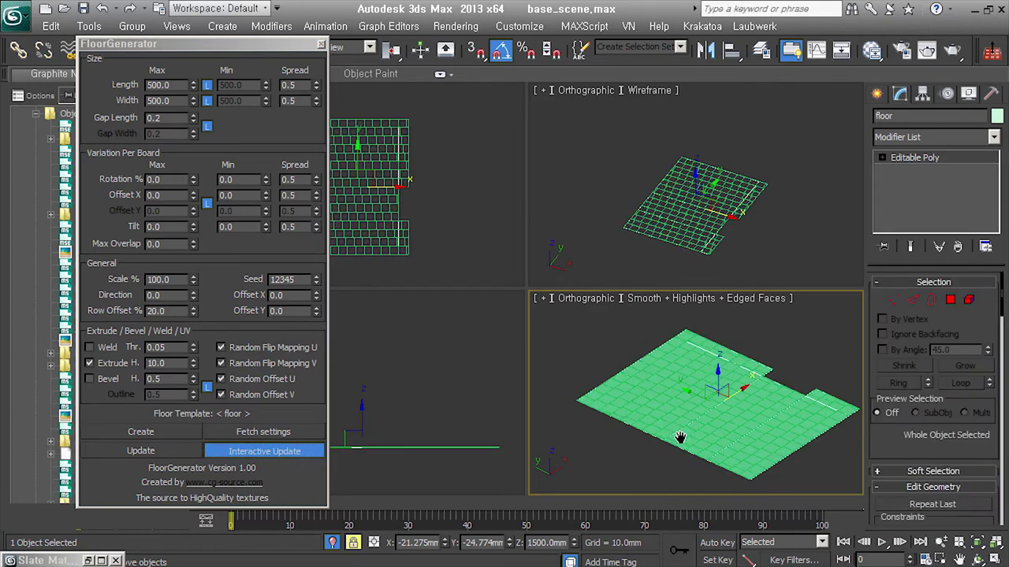
scroll(672, 430, up, 3)
scroll(674, 449, up, 2)
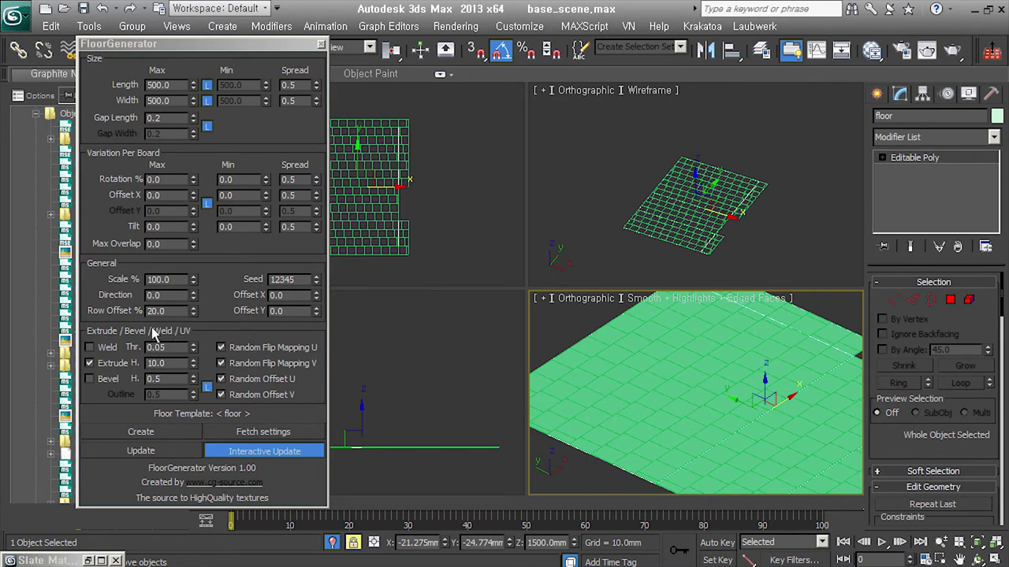
- Try a 50 Row Offset to stagger boards, then return Row Offset to 0
right_click(193, 310)
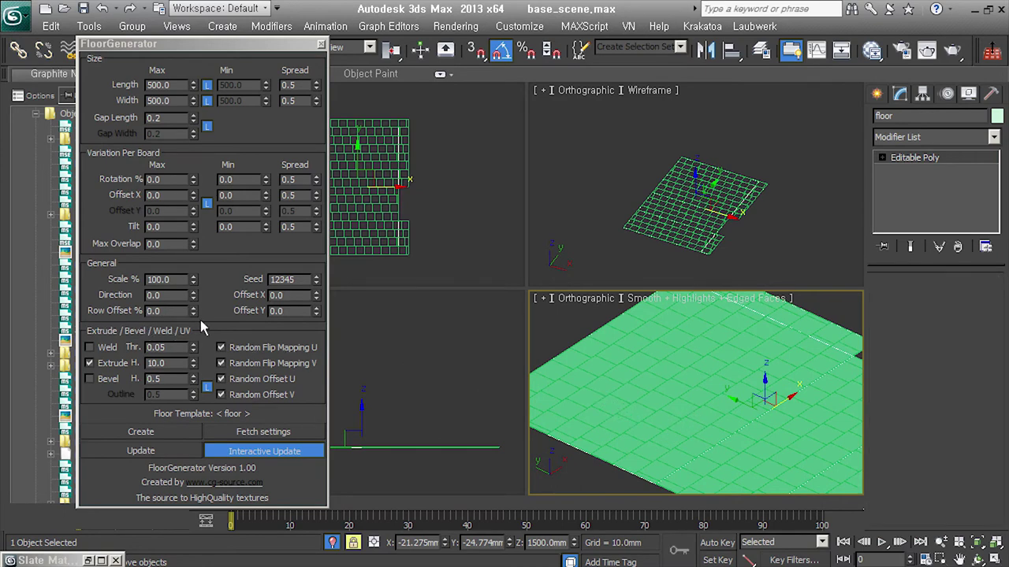
scroll(638, 428, up, 2)
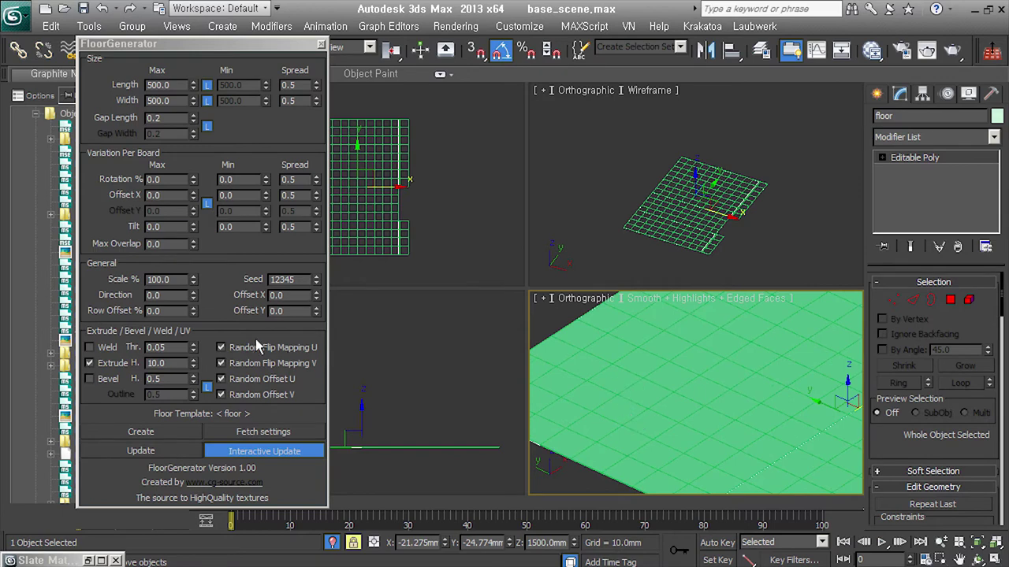
double_click(169, 311)
text(50)
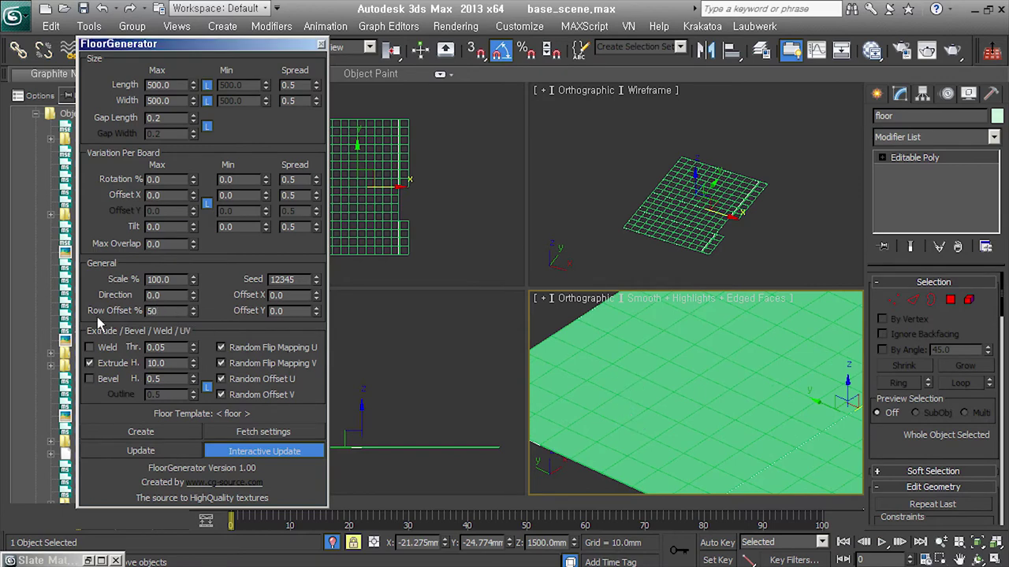
key(Return)
middle_drag(675, 428, 697, 432)
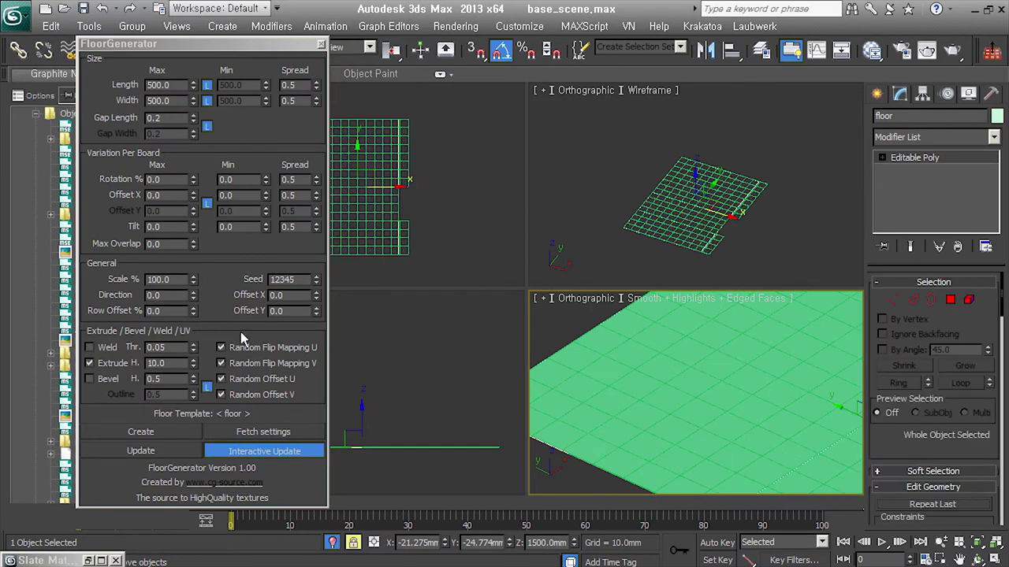
middle_drag(774, 444, 775, 464)
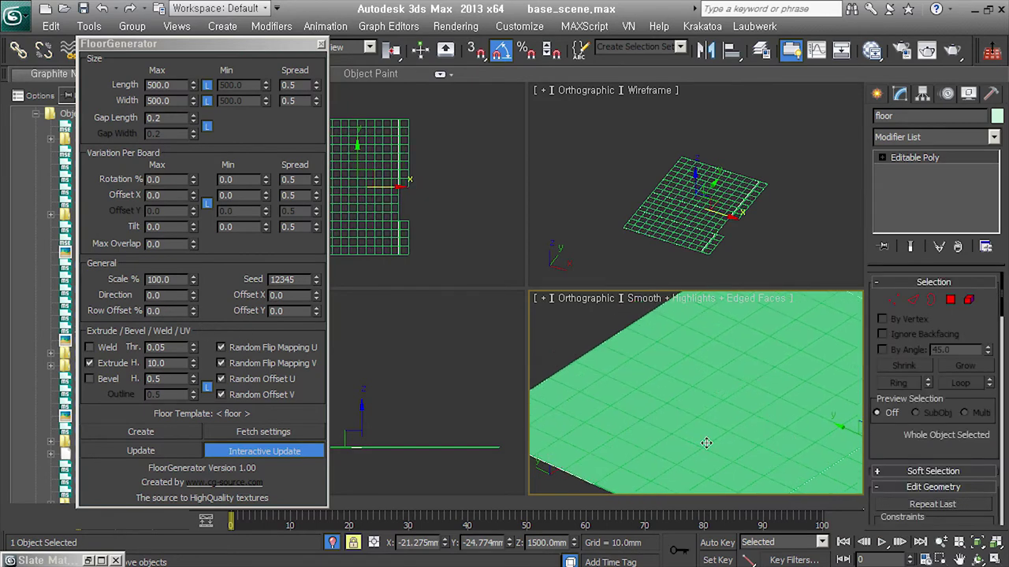
middle_drag(706, 443, 710, 386)
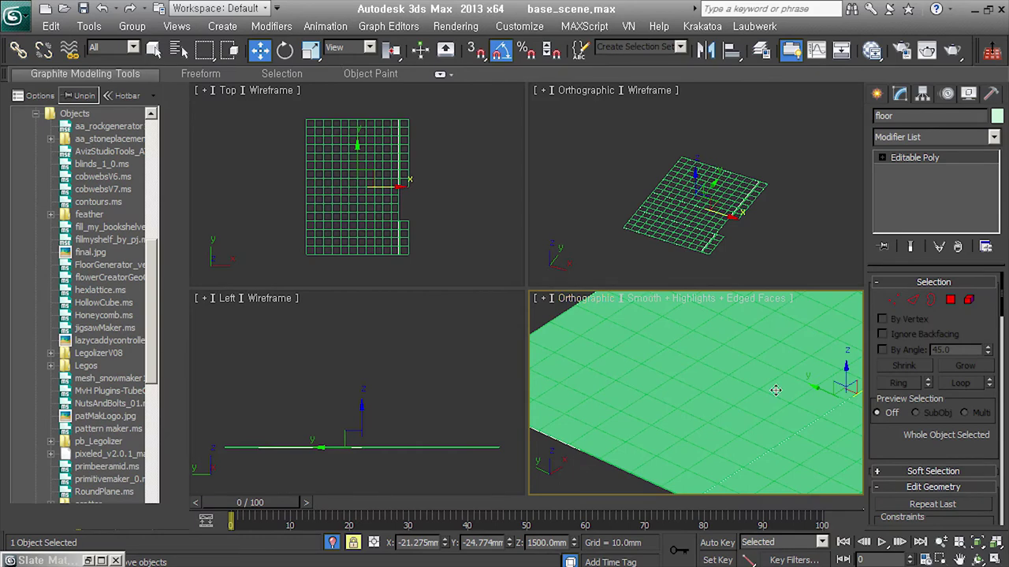
- Lower the generated board mesh Floor_Object001 to Z -10 mm
alt+middle_drag(776, 390, 708, 416)
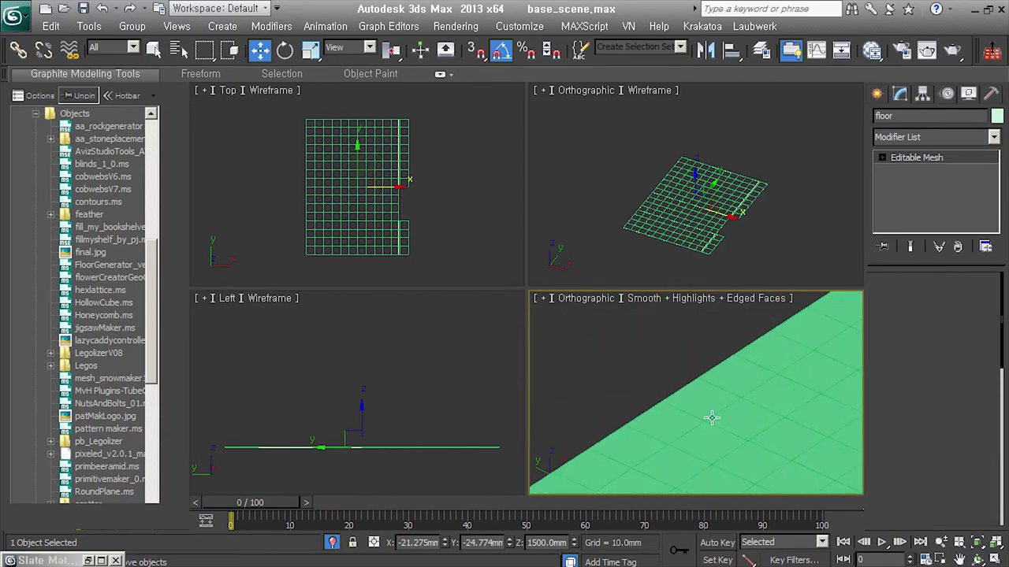
scroll(707, 412, down, 3)
scroll(678, 406, down, 1)
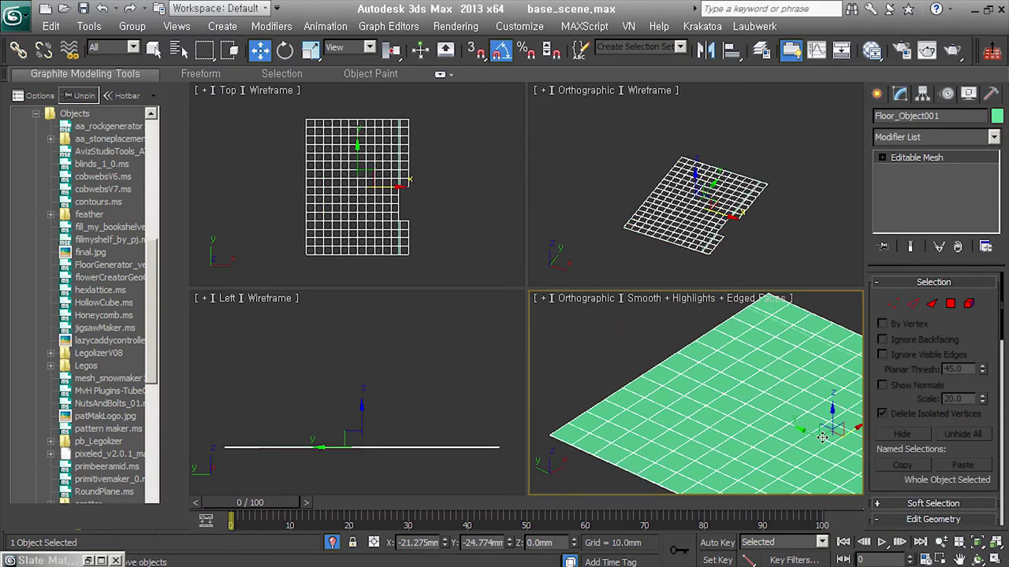
middle_drag(822, 437, 756, 408)
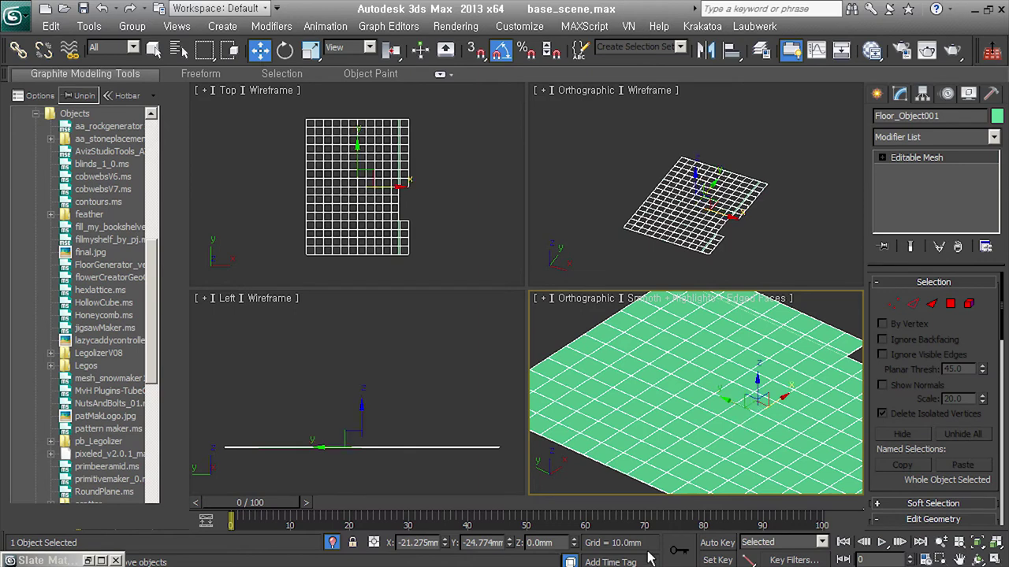
click(564, 543)
text(-10)
key(Return)
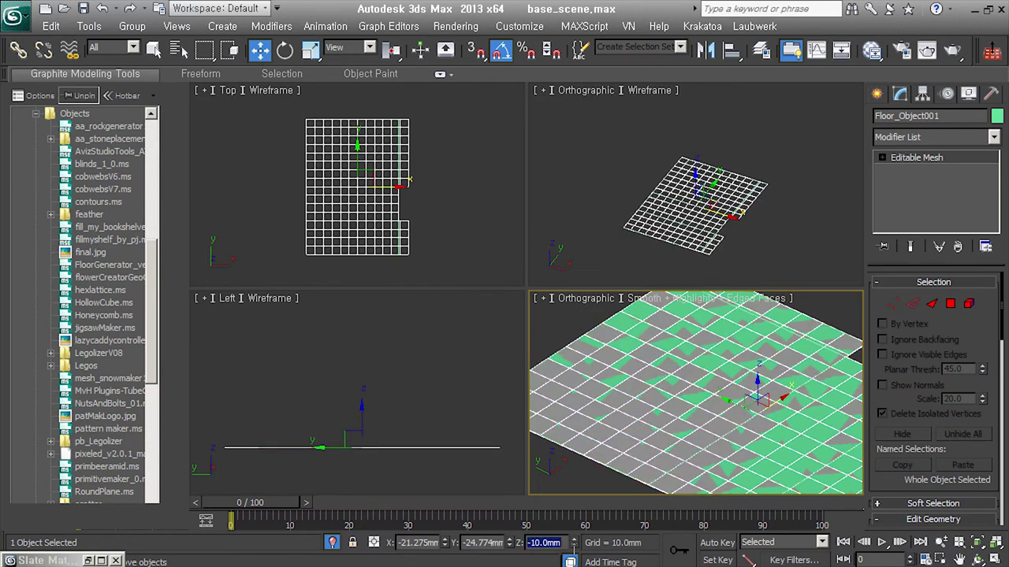
alt+middle_drag(682, 407, 664, 451)
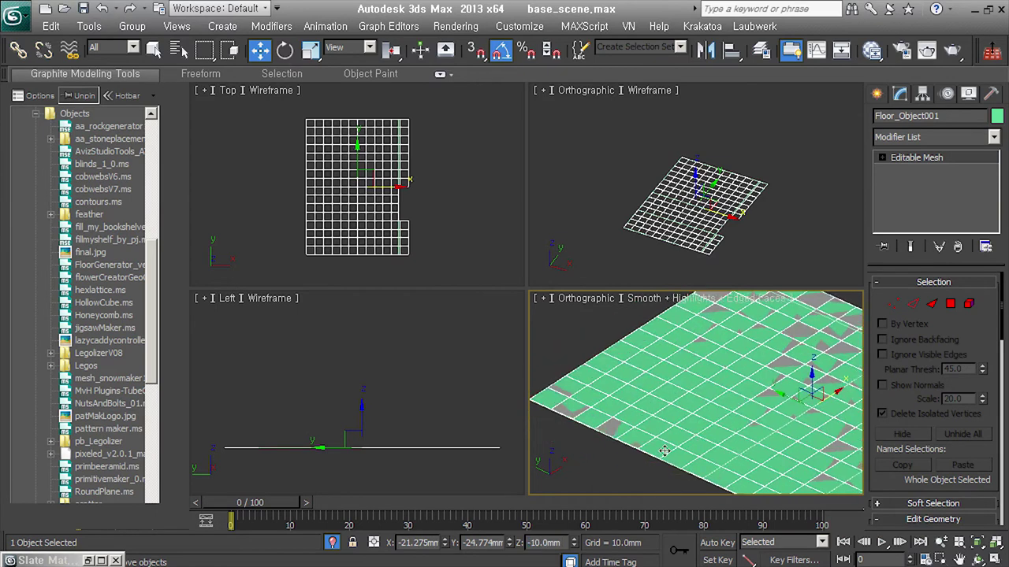
- Select the original floor and isolate it in a wireframe perspective view
click(596, 464)
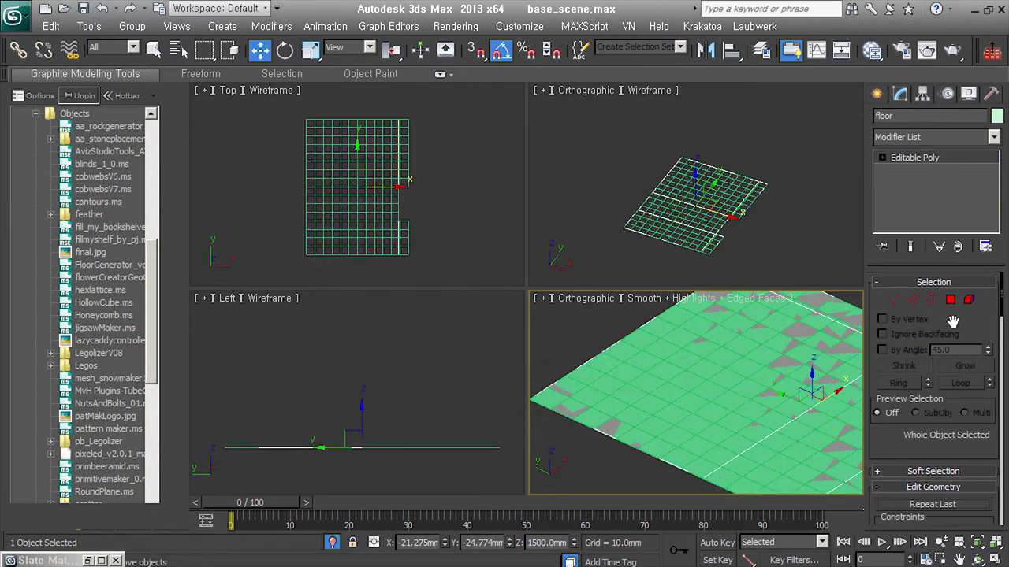
right_click(719, 402)
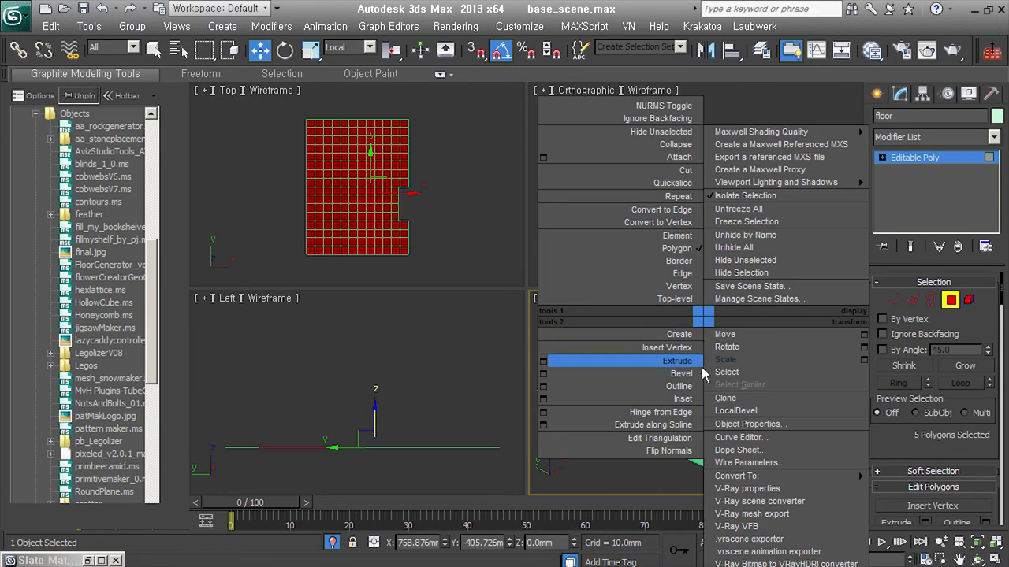
click(696, 365)
key(p)
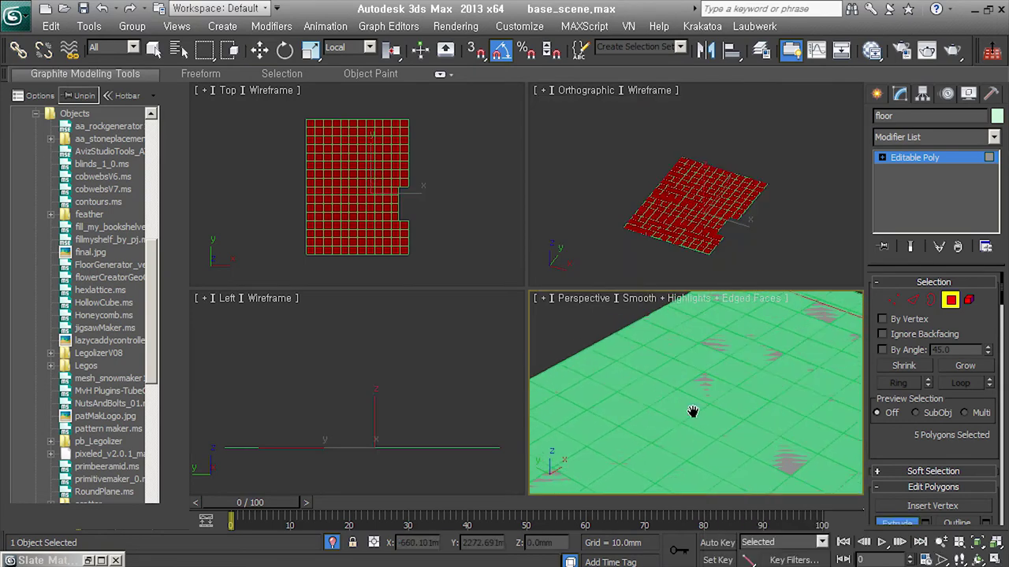
alt+middle_drag(693, 412, 683, 433)
key(alt+q)
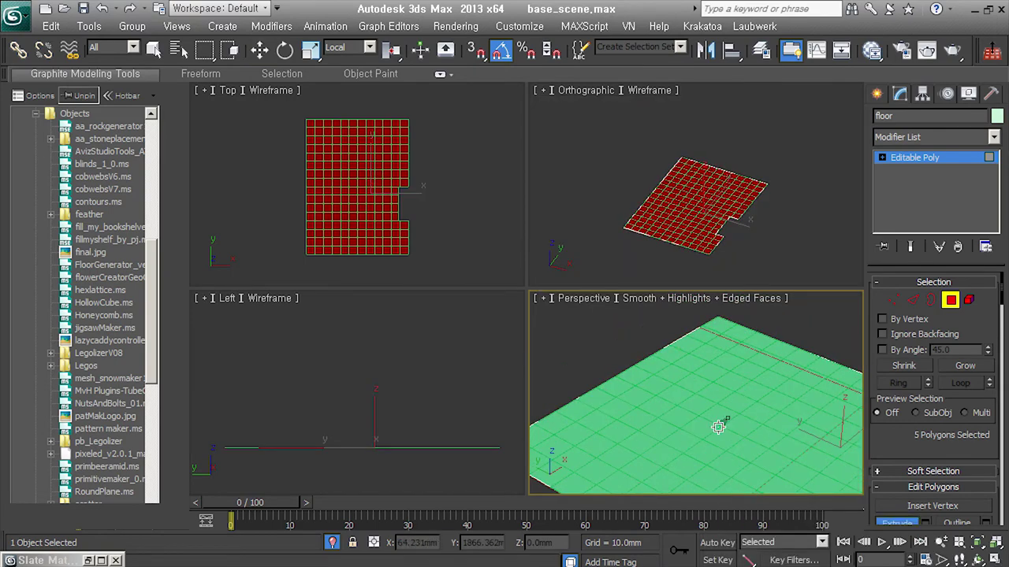
key(F3)
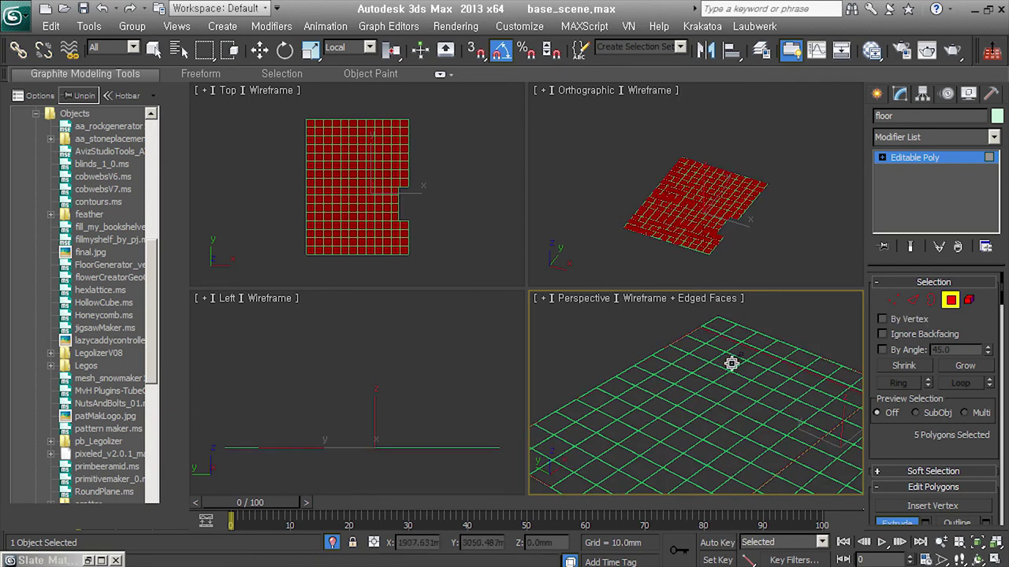
- Try extruding the floor polygons upward, then cancel so the floor stays flat
key(w)
key(u)
mouse_move(716, 389)
alt+middle_down()
mouse_move(727, 399)
mouse_move(718, 338)
alt+middle_up()
right_click(717, 339)
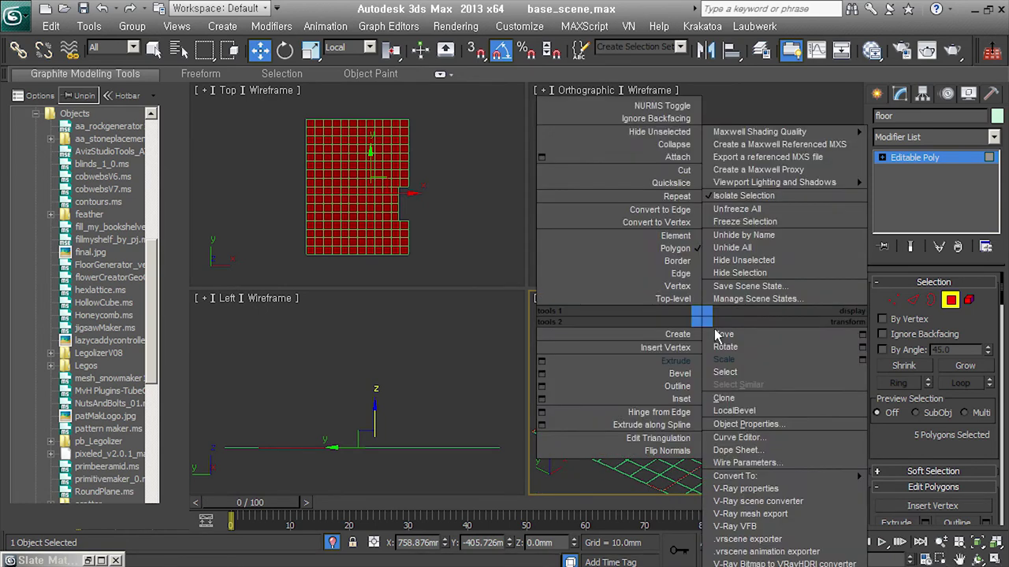
click(700, 367)
mouse_move(704, 375)
mouse_down()
mouse_move(712, 480)
mouse_move(712, 334)
mouse_move(711, 491)
mouse_move(711, 405)
mouse_move(713, 445)
mouse_move(707, 417)
mouse_up()
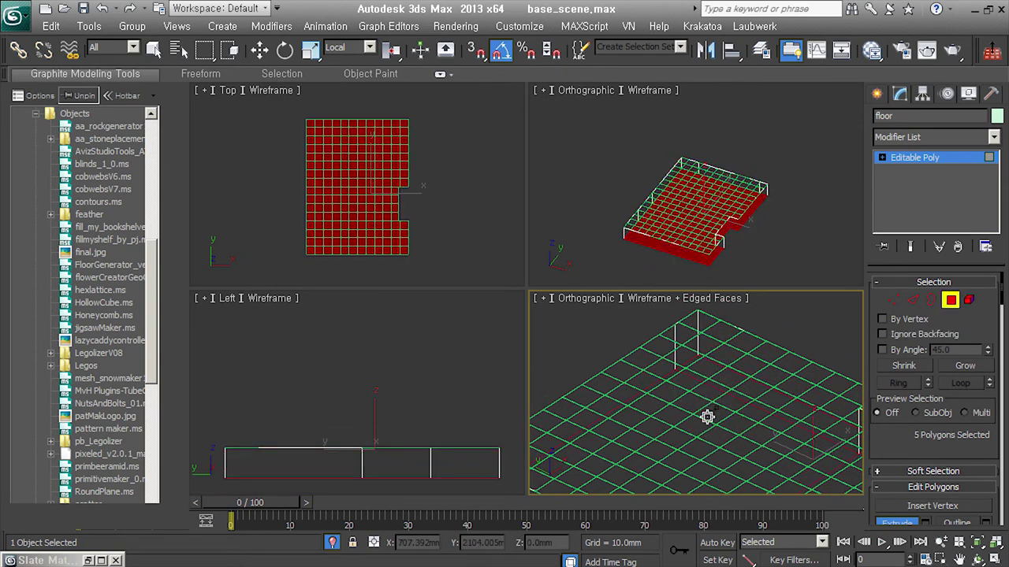
right_click(707, 416)
- Leave polygon sub-object level on the floor and select the generated board mesh
mouse_move(707, 418)
alt+middle_down()
mouse_move(725, 396)
mouse_move(761, 386)
alt+middle_up()
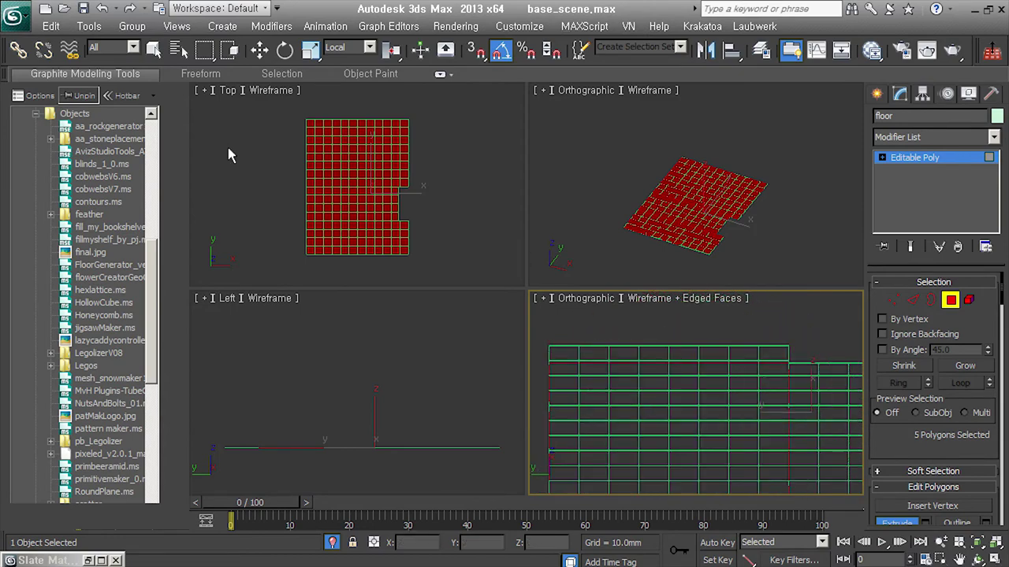
mouse_move(603, 394)
alt+middle_down()
mouse_move(644, 408)
mouse_move(658, 391)
mouse_move(667, 400)
alt+middle_up()
key(w)
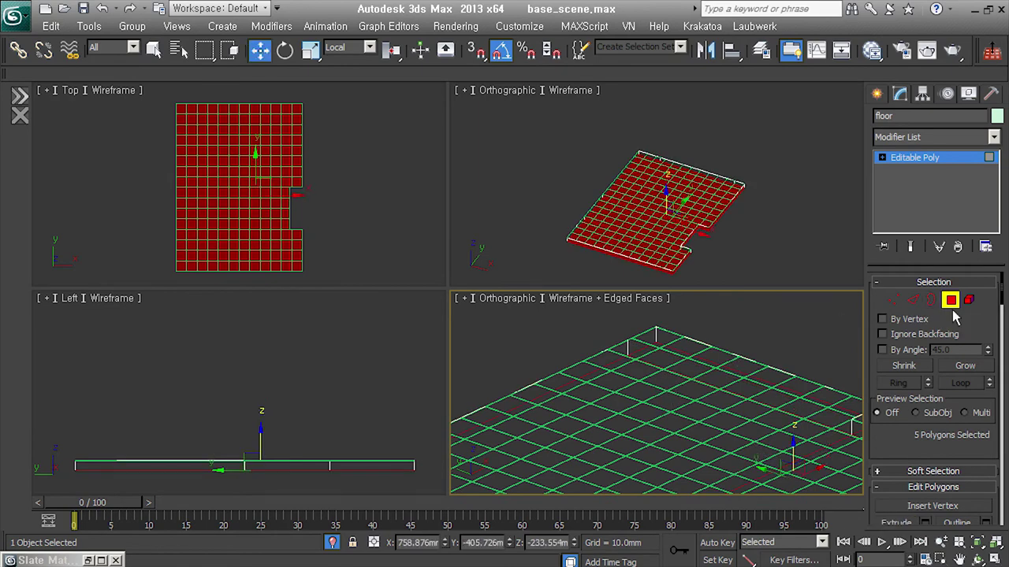
click(951, 306)
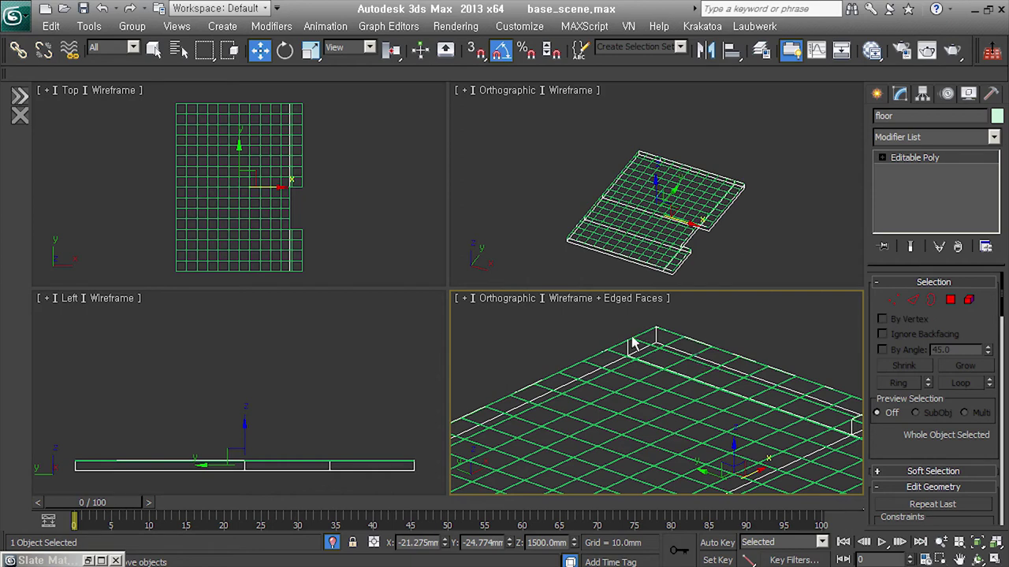
scroll(743, 364, down, 3)
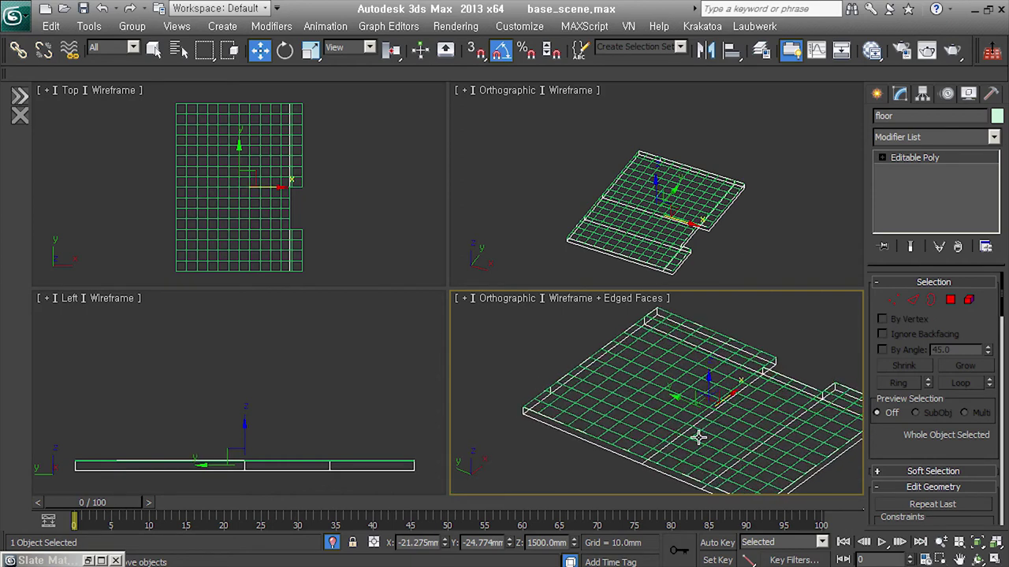
click(672, 402)
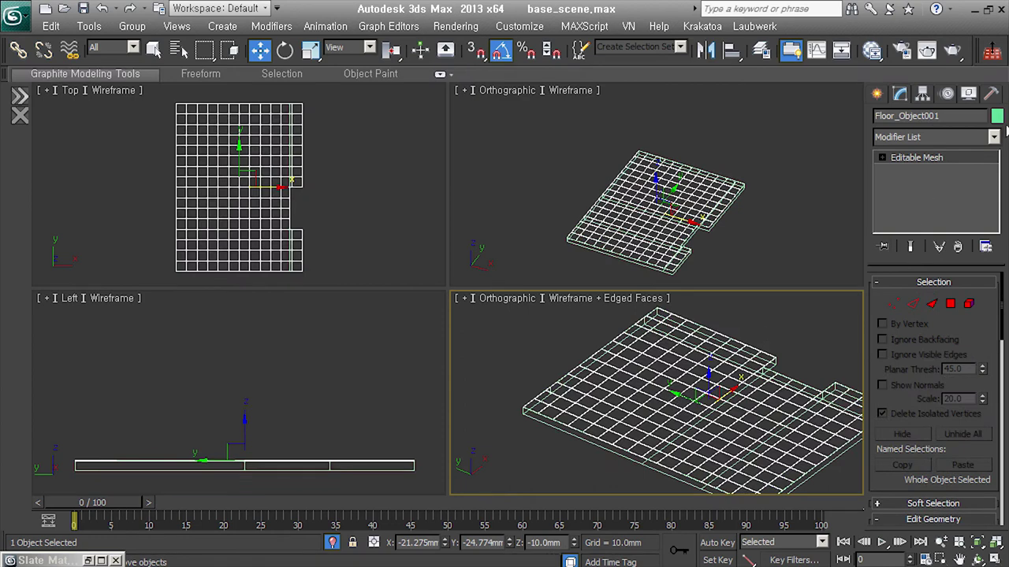
- Give Floor_Object001 a grey custom object colour
click(998, 117)
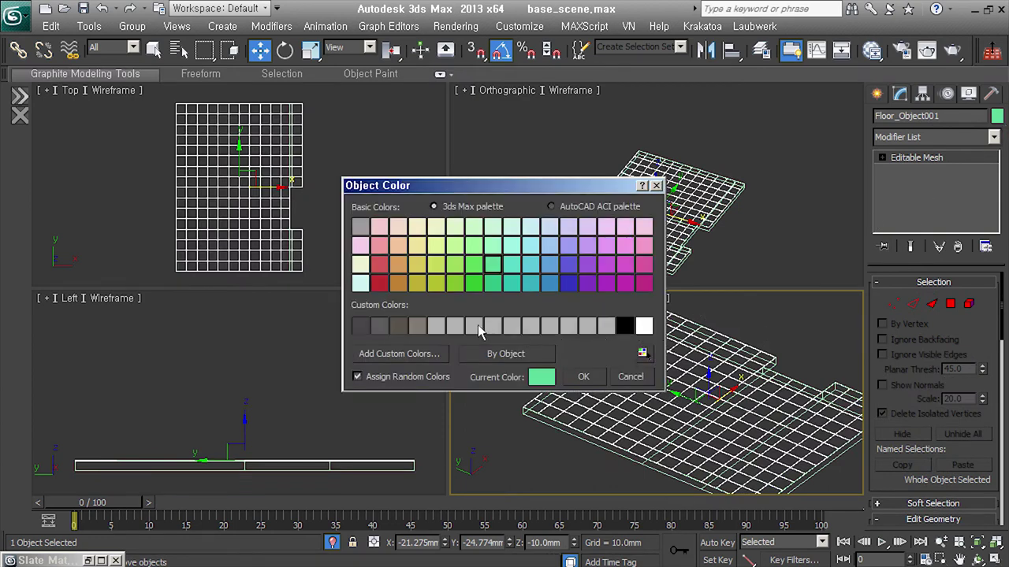
click(425, 326)
click(630, 377)
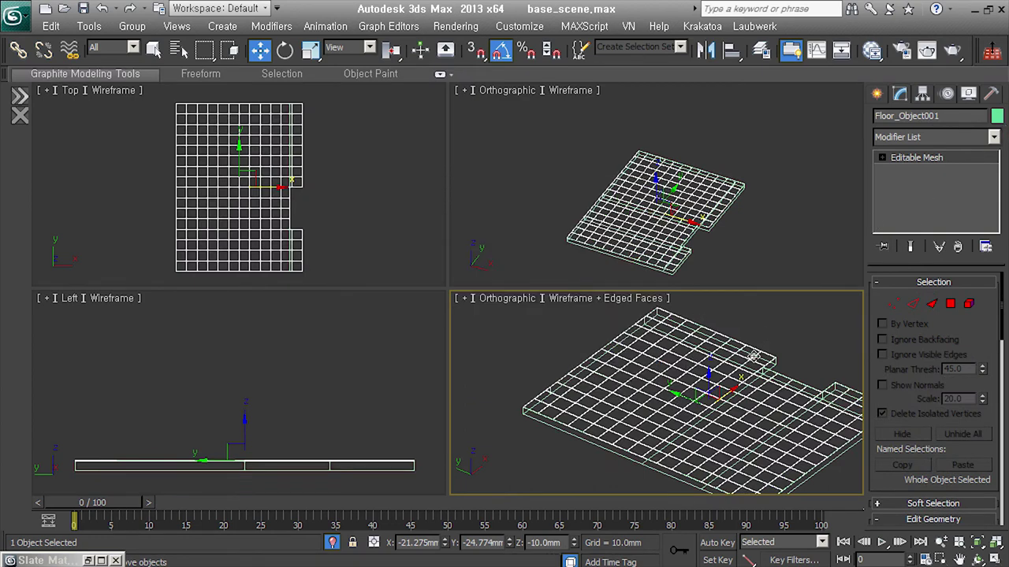
click(998, 118)
click(425, 326)
click(583, 376)
click(713, 392)
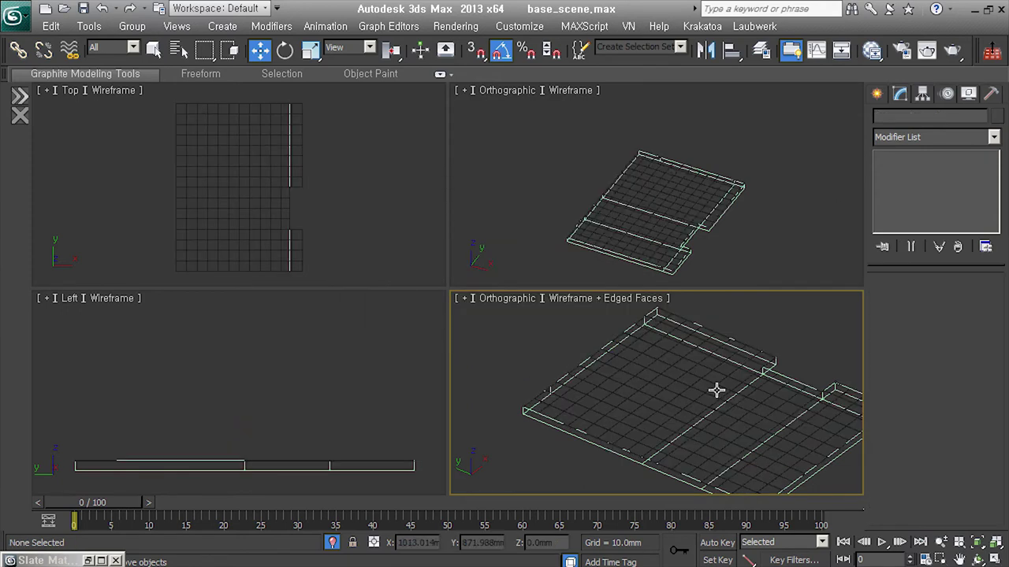
click(709, 397)
scroll(706, 406, up, 3)
scroll(706, 406, up, 2)
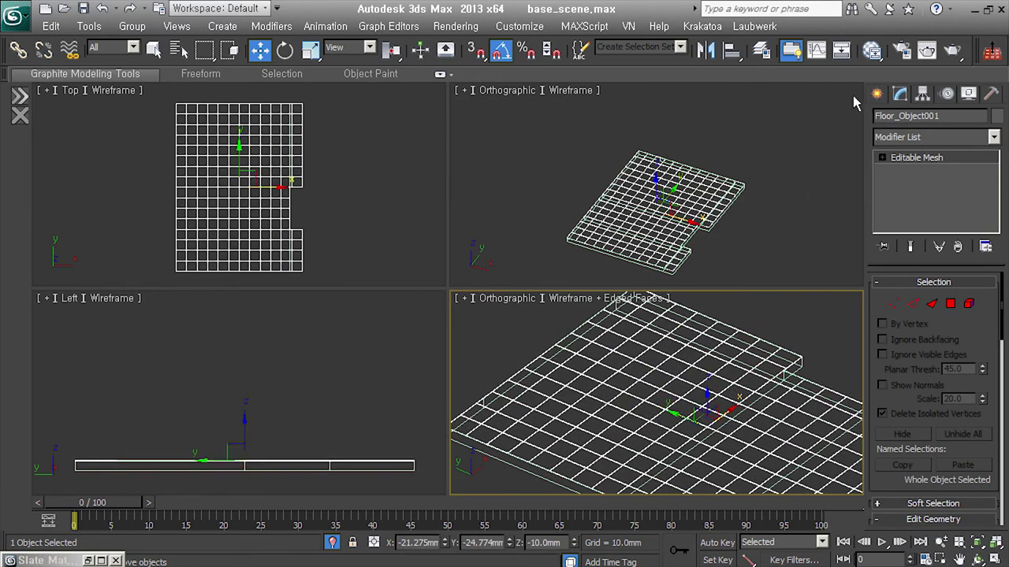
- Open and minimize the Slate Material Editor, then convert the floor to an Editable Poly
click(878, 53)
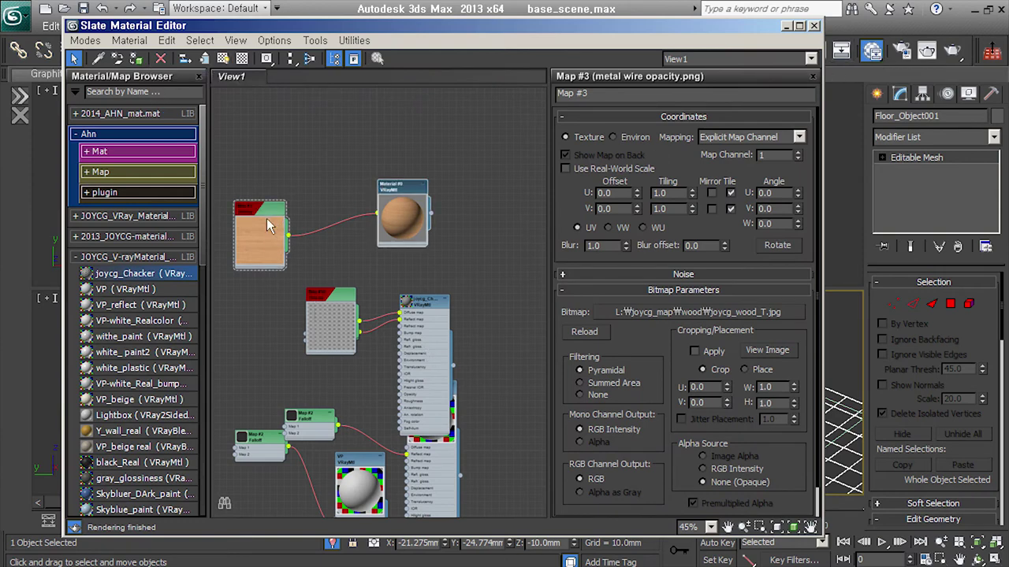
click(786, 25)
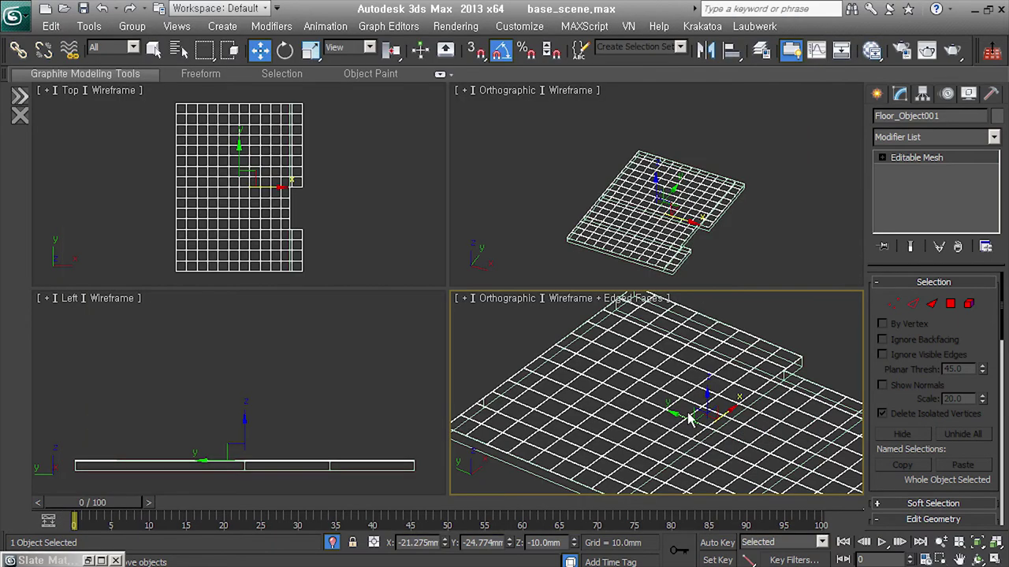
scroll(645, 420, up, 5)
scroll(657, 430, up, 3)
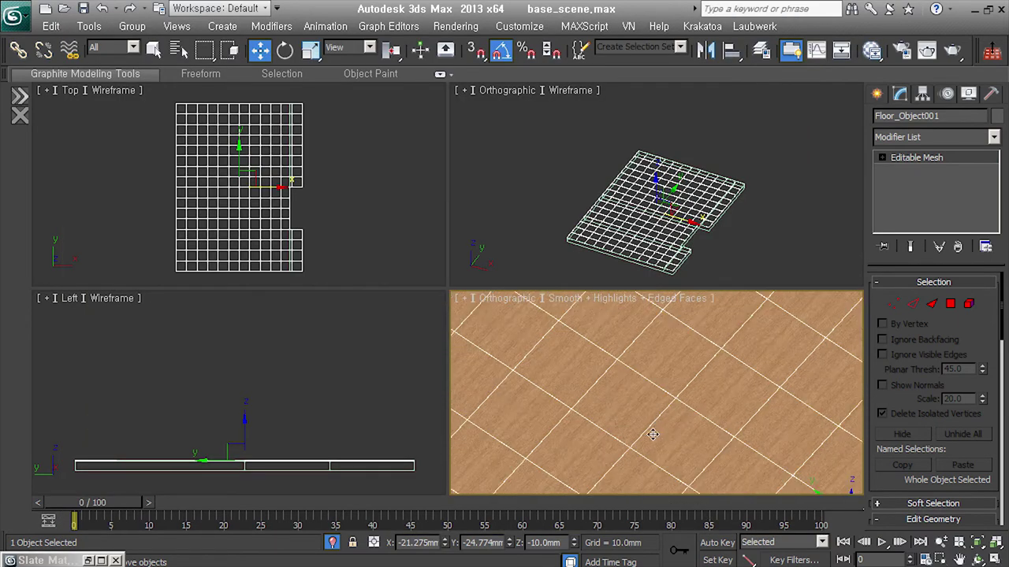
scroll(591, 434, up, 2)
scroll(713, 446, up, 2)
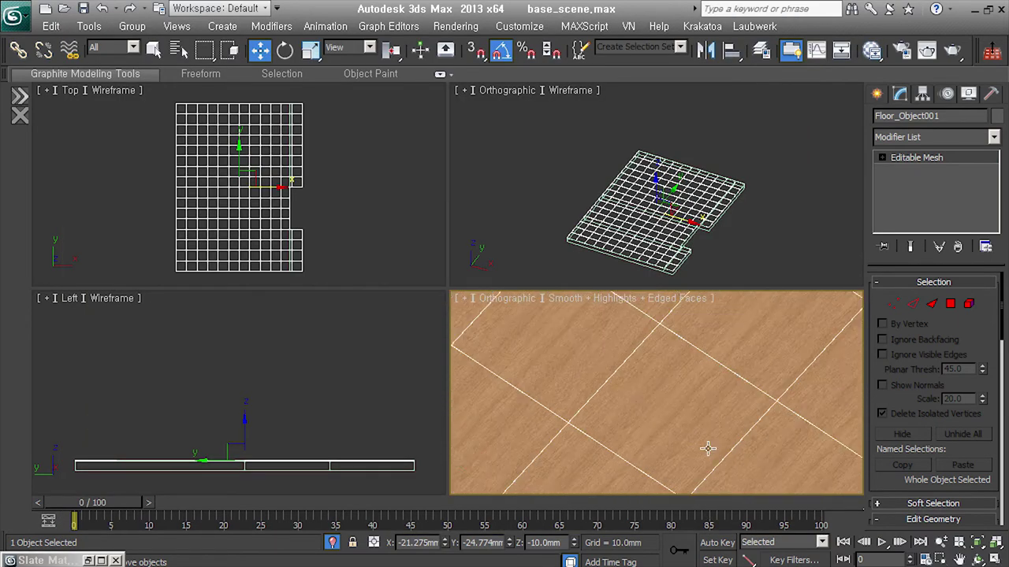
scroll(725, 441, down, 4)
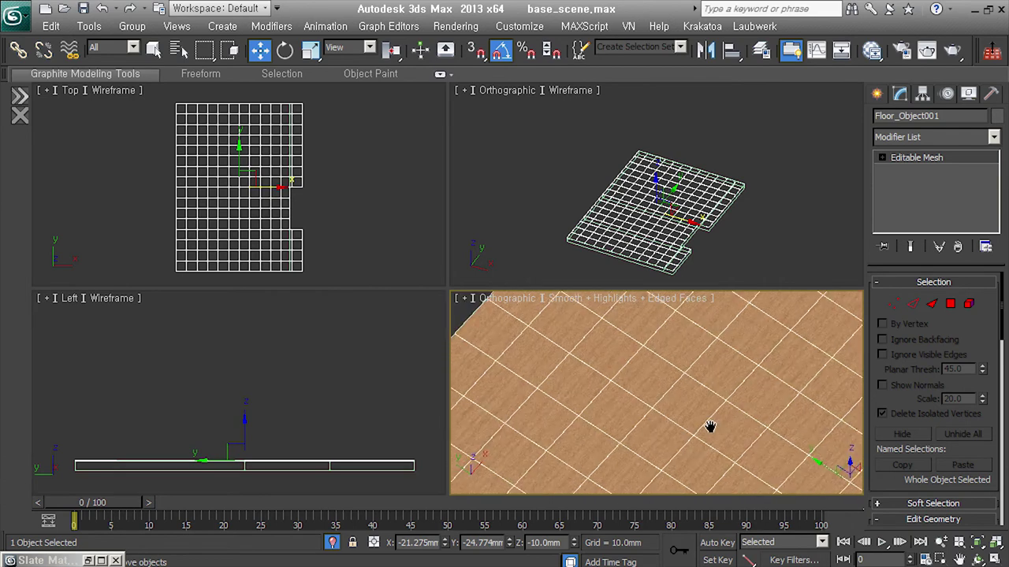
scroll(710, 428, down, 3)
middle_drag(760, 443, 688, 427)
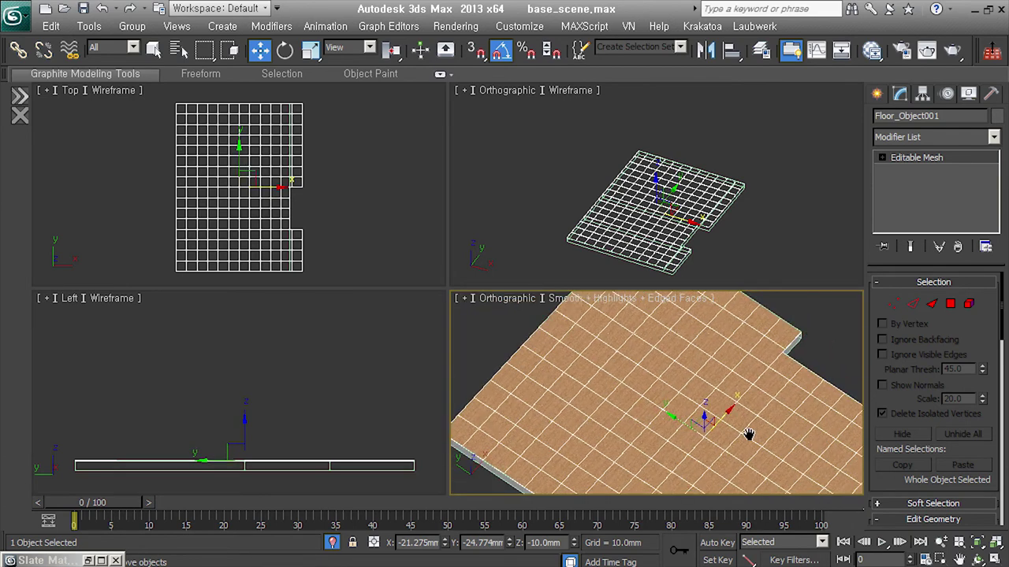
right_drag(936, 173, 933, 187)
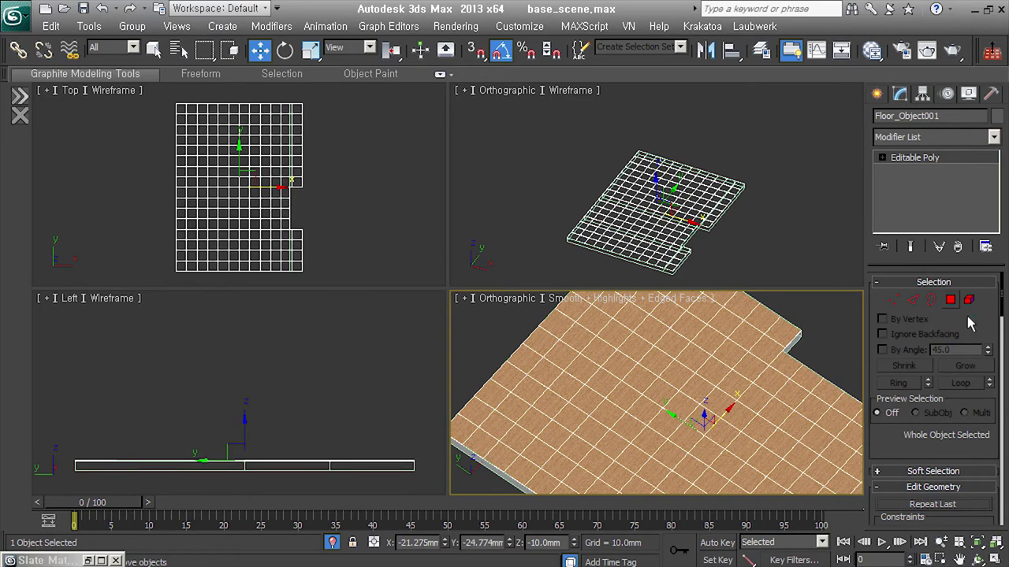
- At Polygon level, select three floor tiles in turn and compare their material IDs
click(950, 299)
click(740, 425)
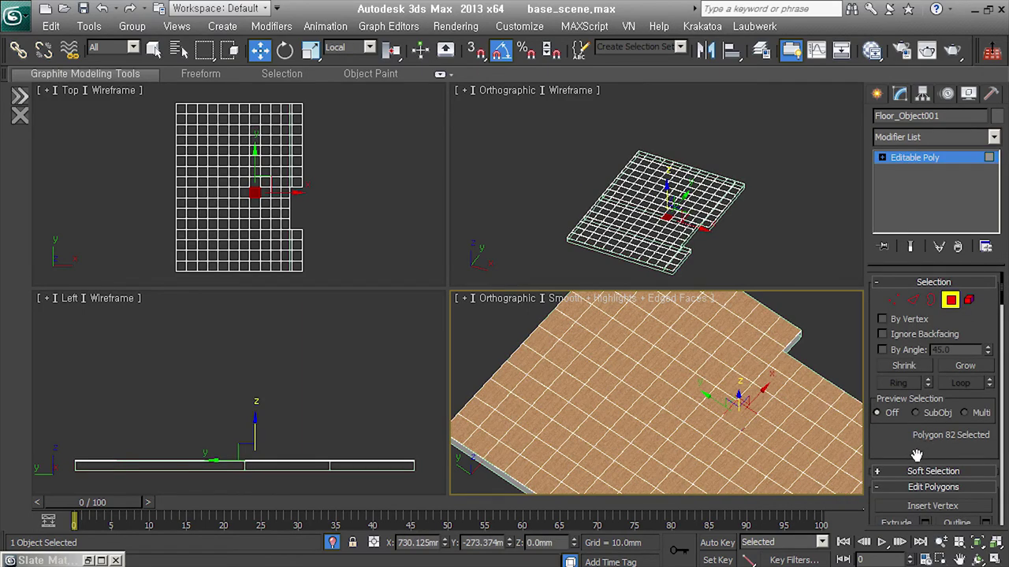
scroll(916, 455, down, 5)
scroll(930, 394, down, 5)
scroll(945, 346, down, 3)
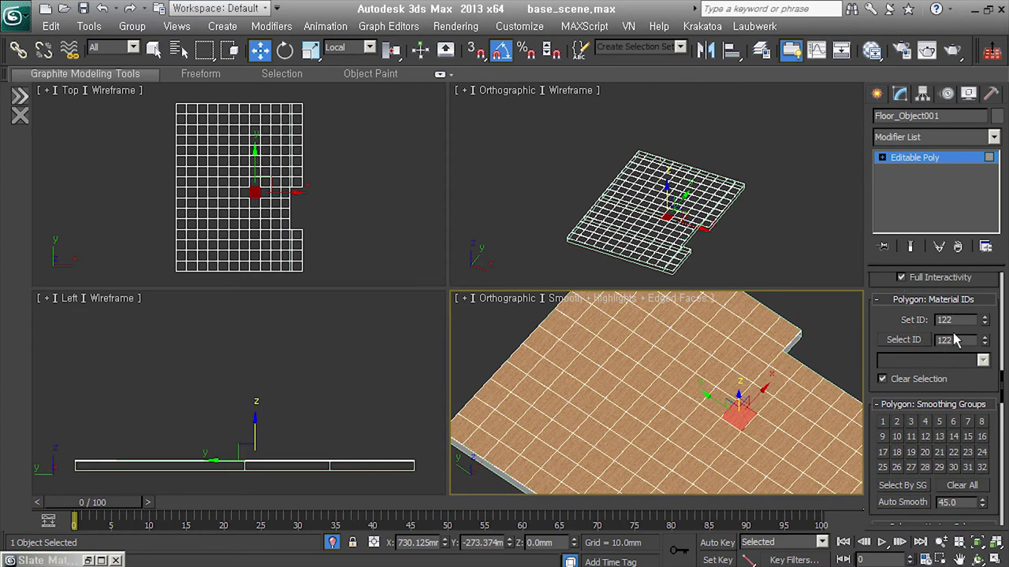
click(679, 411)
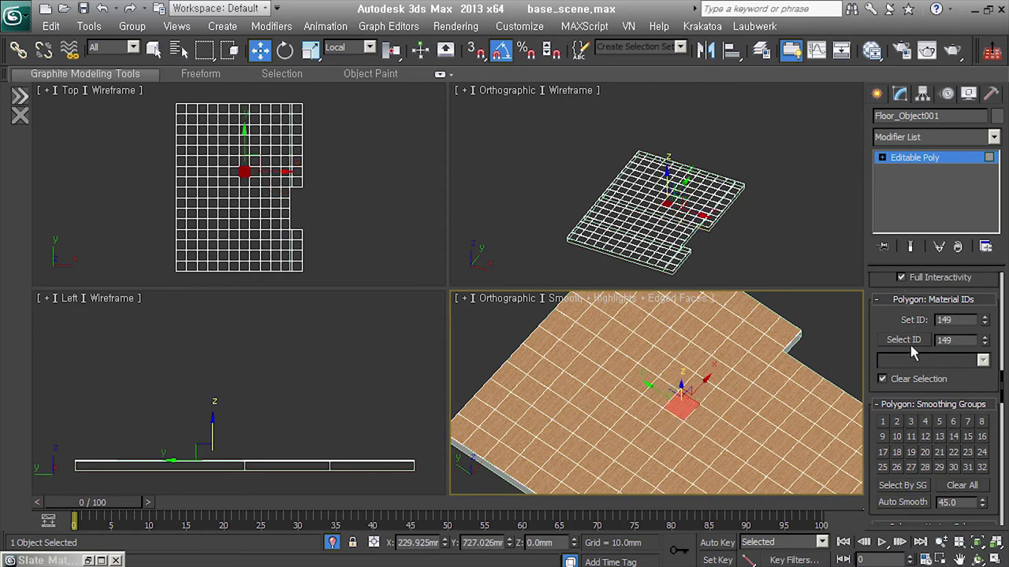
click(720, 344)
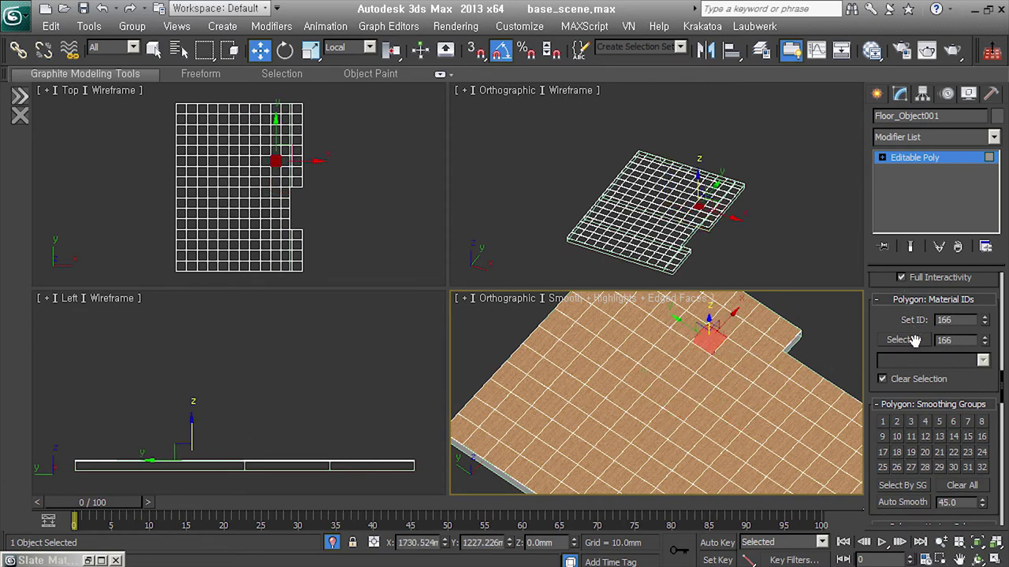
- Clear the polygon selection, leave sub-object level and reopen Slate with M
scroll(670, 444, down, 2)
scroll(639, 434, down, 2)
scroll(686, 432, down, 2)
click(845, 324)
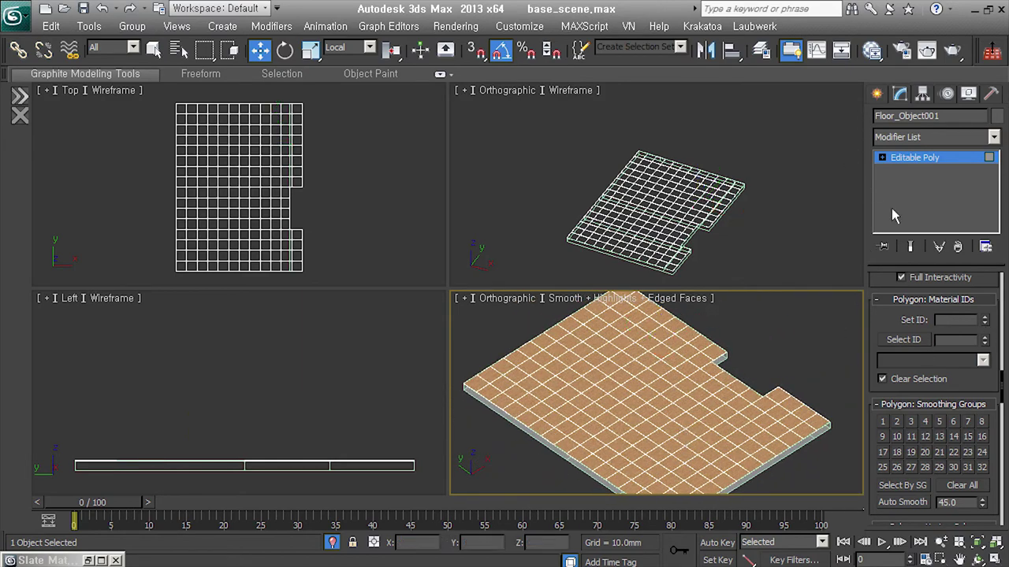
click(932, 170)
key(m)
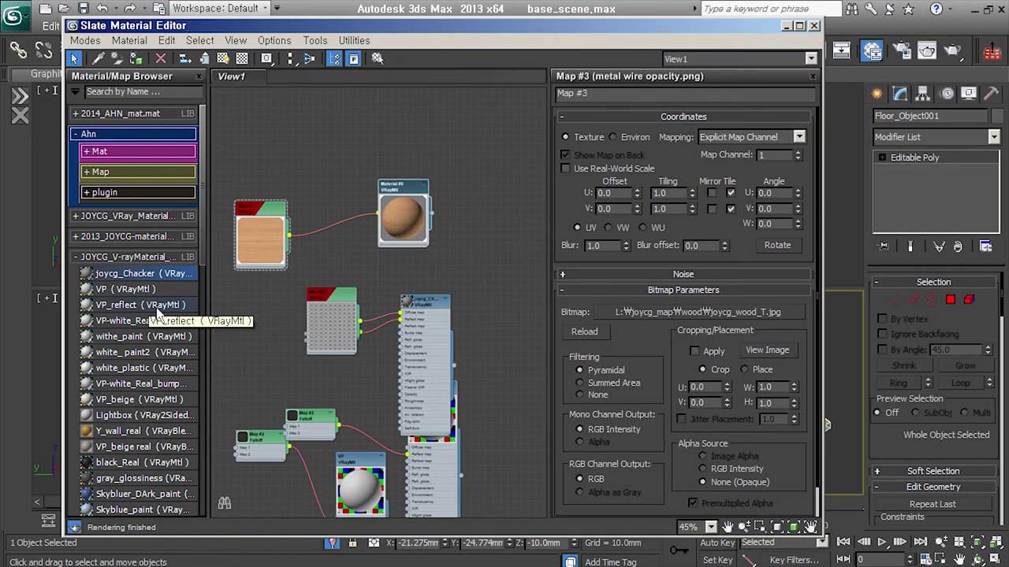
- Add a Multi/Sub-Object material and a VRayMtl, cloning it into Materials #13, #14 and #15
middle_drag(474, 236, 395, 230)
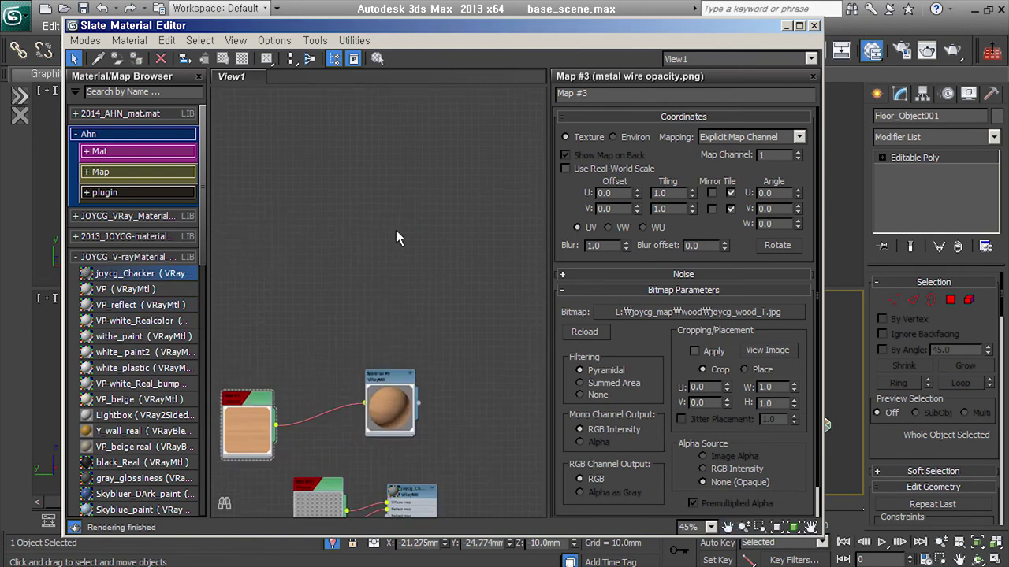
click(145, 258)
click(99, 151)
drag(157, 199, 411, 203)
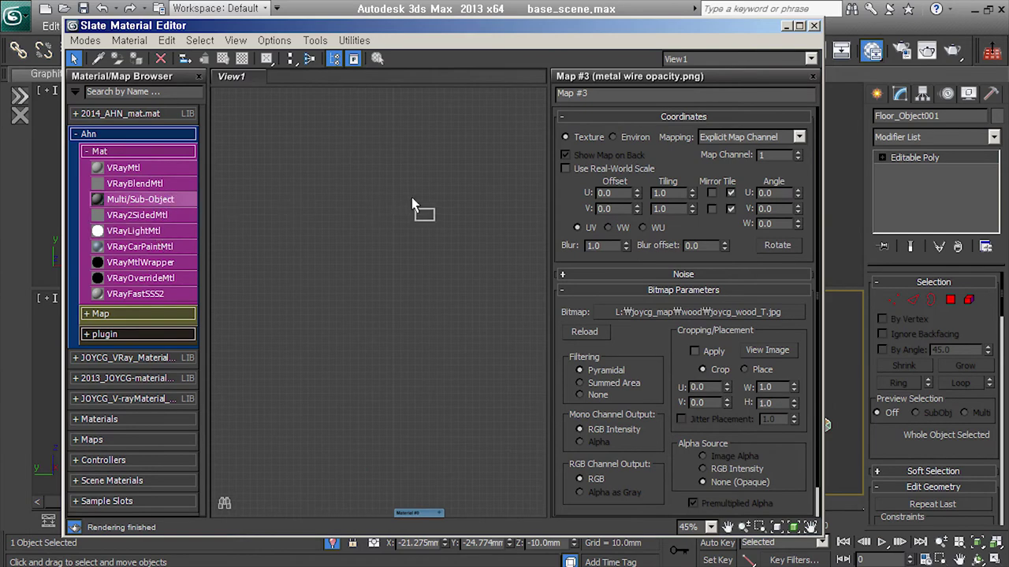
drag(123, 168, 327, 149)
middle_drag(331, 166, 354, 222)
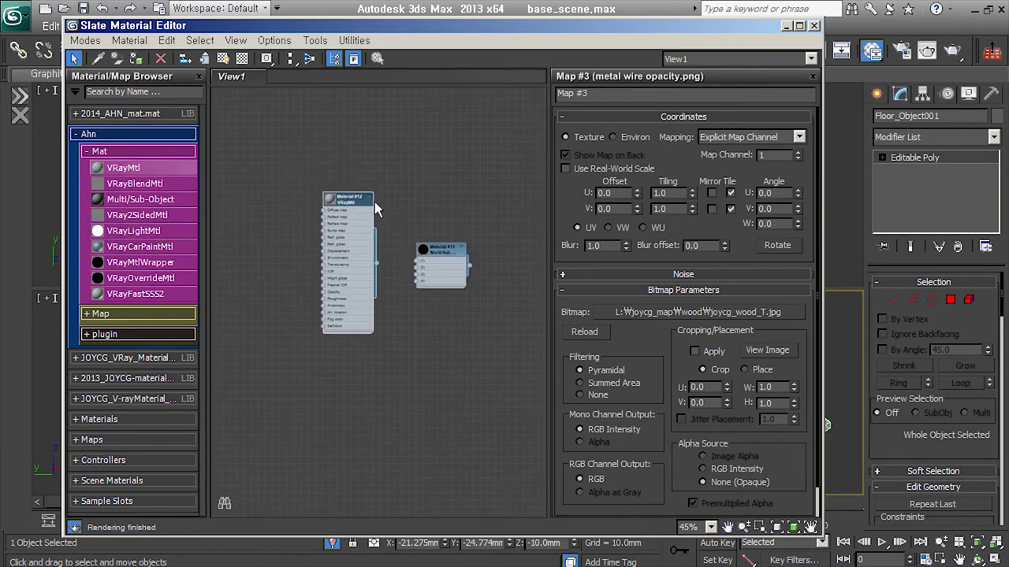
double_click(372, 202)
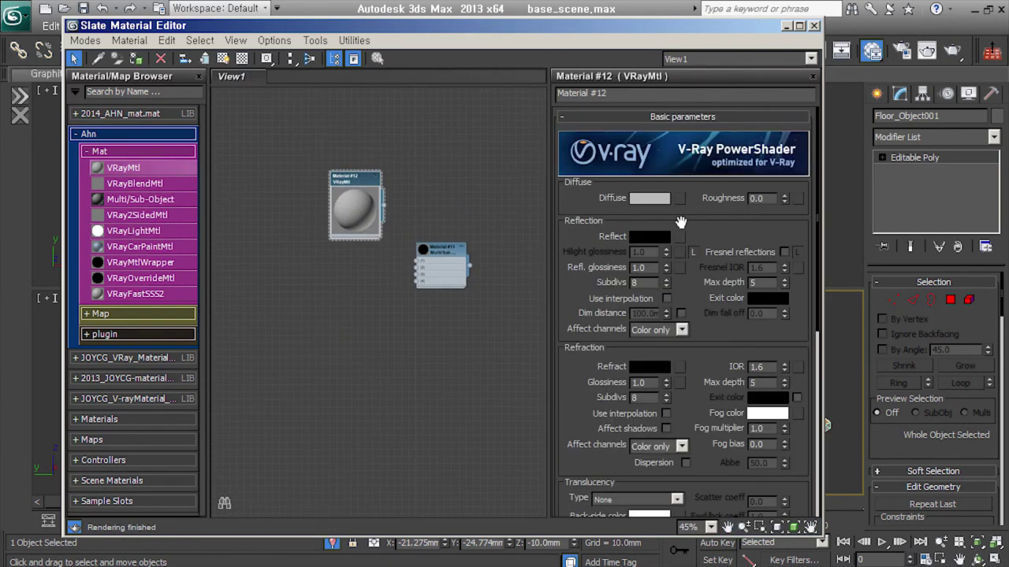
scroll(354, 236, up, 2)
shift+drag(349, 258, 347, 449)
- Wire Materials #13, #14 and #15 into sub-material slots 2, 3 and 4
drag(374, 298, 427, 286)
drag(384, 385, 427, 295)
mouse_move(384, 444)
mouse_down()
mouse_move(437, 337)
mouse_move(427, 303)
mouse_up()
middle_drag(505, 299, 460, 317)
double_click(417, 284)
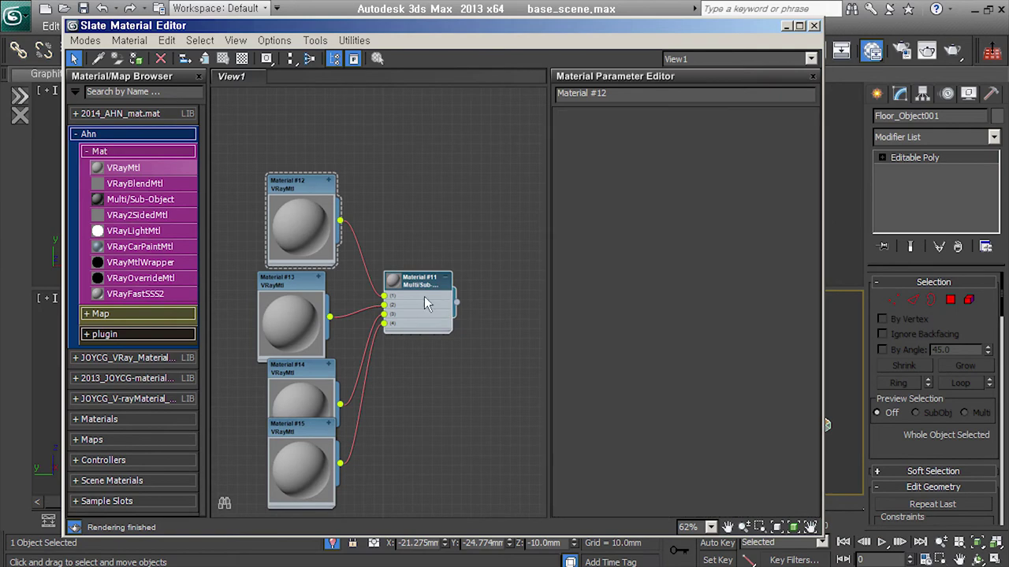
- Set the sub-material diffuse colours: #13 teal, #14 yellow, #15 blue
drag(523, 113, 521, 108)
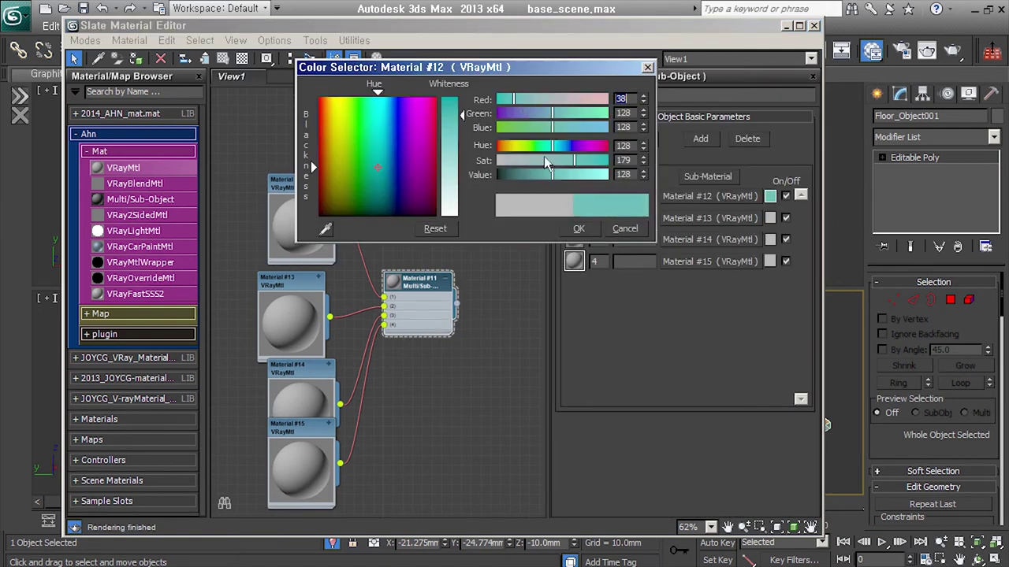
click(579, 229)
click(769, 217)
click(524, 106)
click(578, 229)
click(770, 239)
click(347, 110)
click(578, 229)
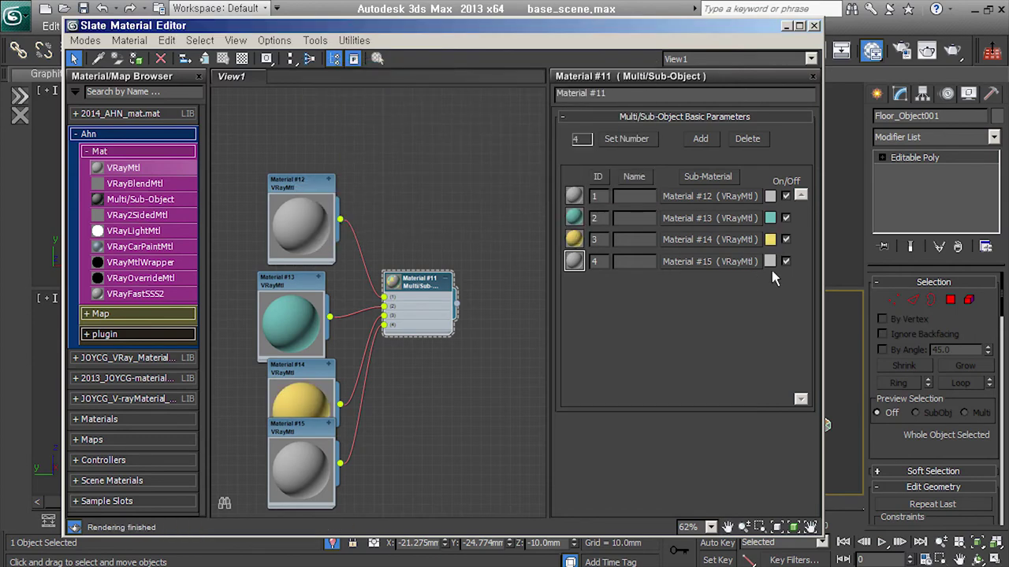
click(770, 260)
click(402, 110)
click(578, 228)
- Change Material #12's colour to red and view the multicoloured floor tiles
click(770, 196)
click(450, 122)
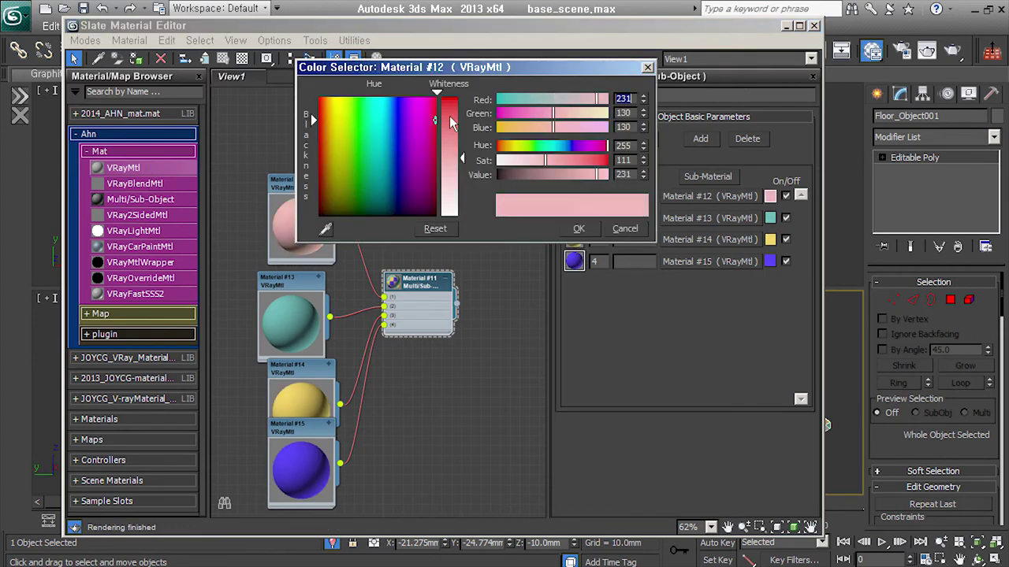
drag(450, 122, 450, 98)
click(579, 229)
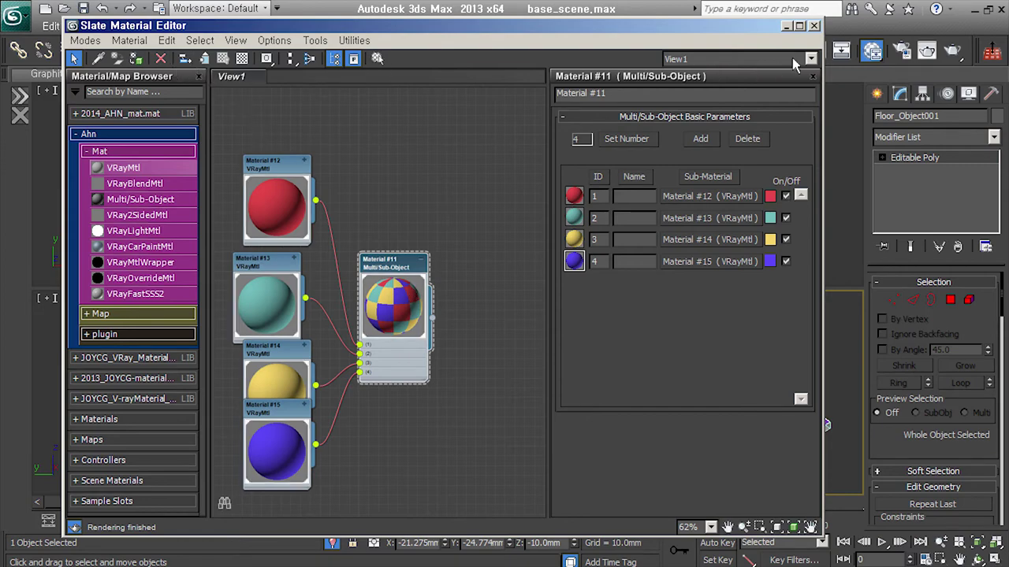
click(786, 25)
middle_drag(702, 457, 695, 430)
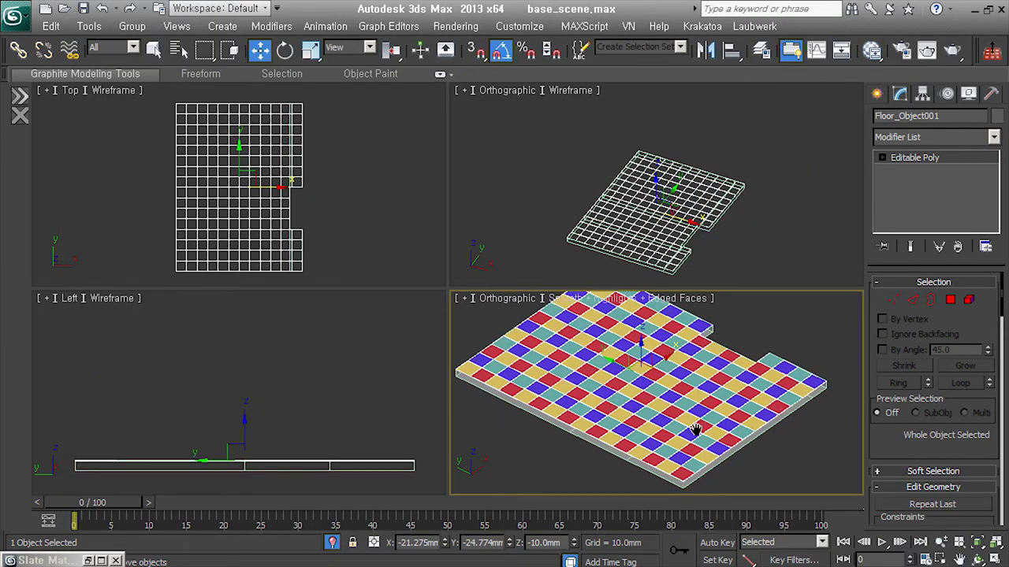
- Zoom the Orthographic view in and out over the coloured tiles, then reopen Slate with M
scroll(697, 431, up, 5)
scroll(697, 432, down, 2)
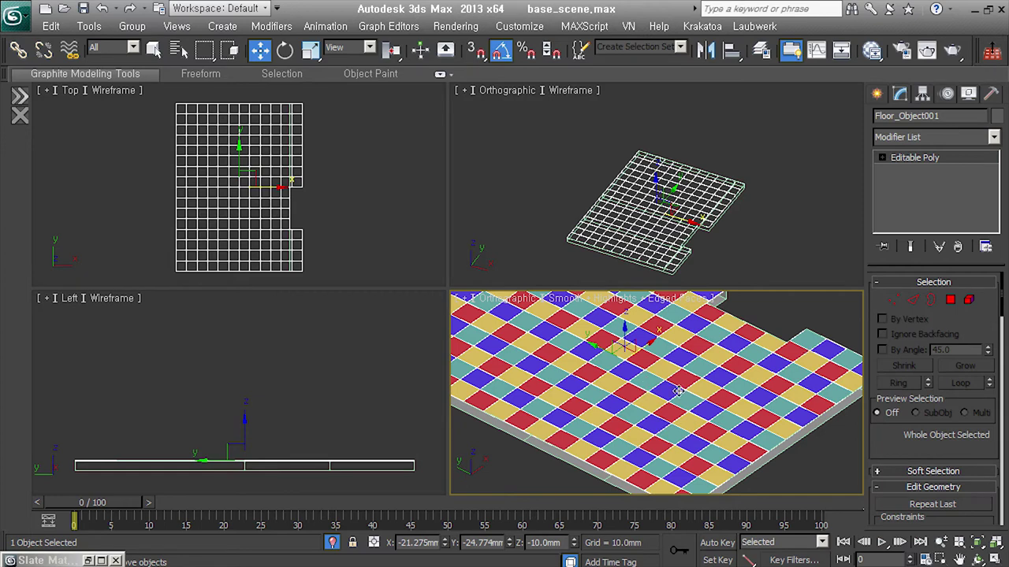
scroll(647, 423, up, 2)
scroll(648, 439, up, 2)
scroll(650, 434, up, 2)
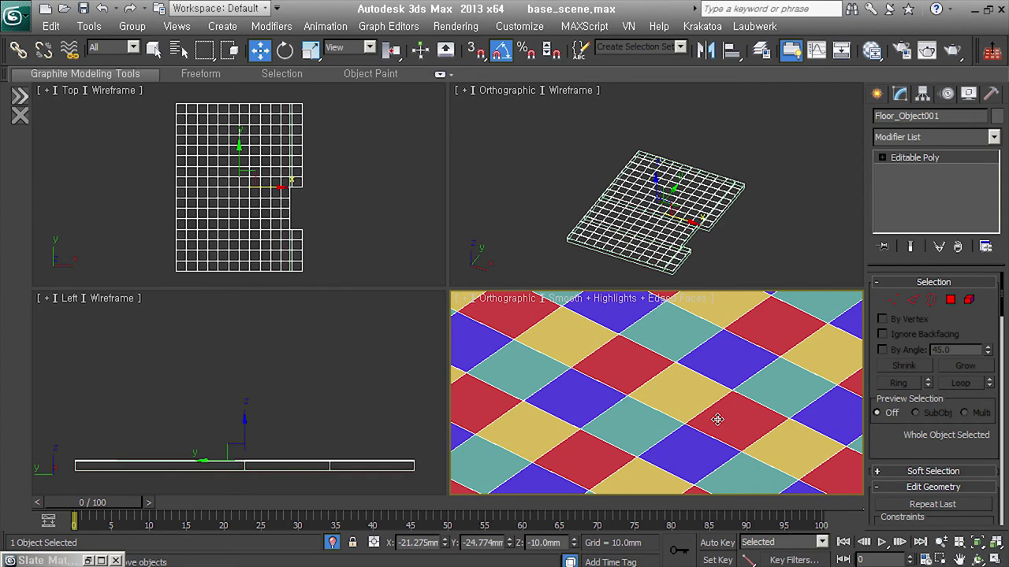
key(m)
middle_drag(383, 214, 467, 304)
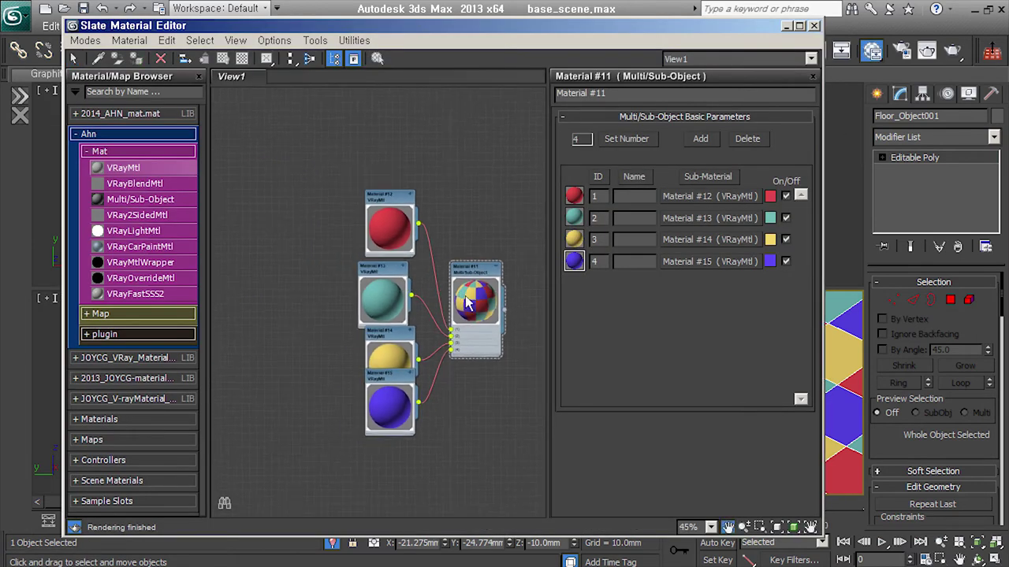
- Load joycg_Floorwood_dif.JPG into the wood material's bitmap, Map #3
scroll(467, 303, down, 5)
scroll(408, 311, up, 5)
click(463, 298)
click(136, 58)
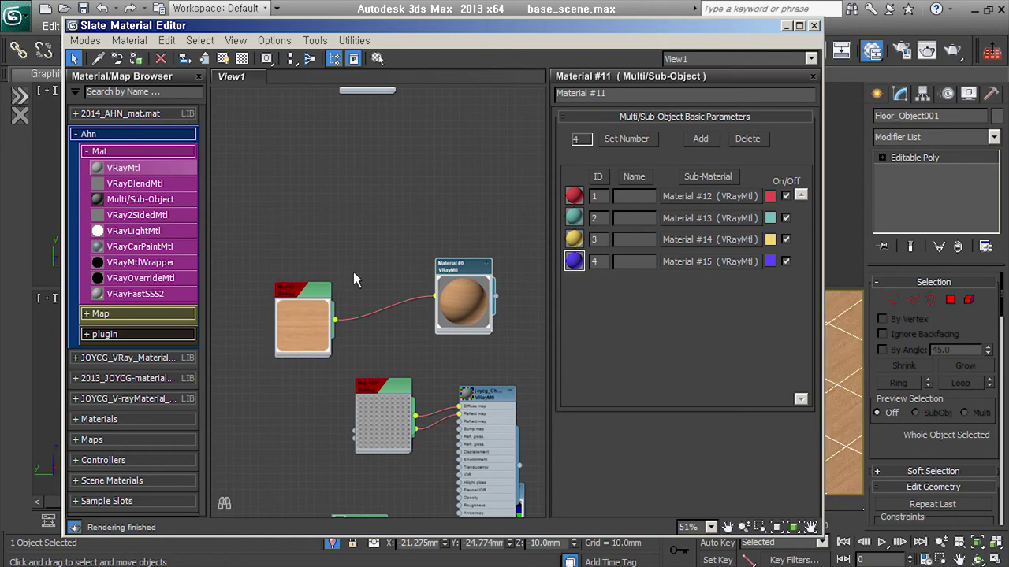
double_click(309, 304)
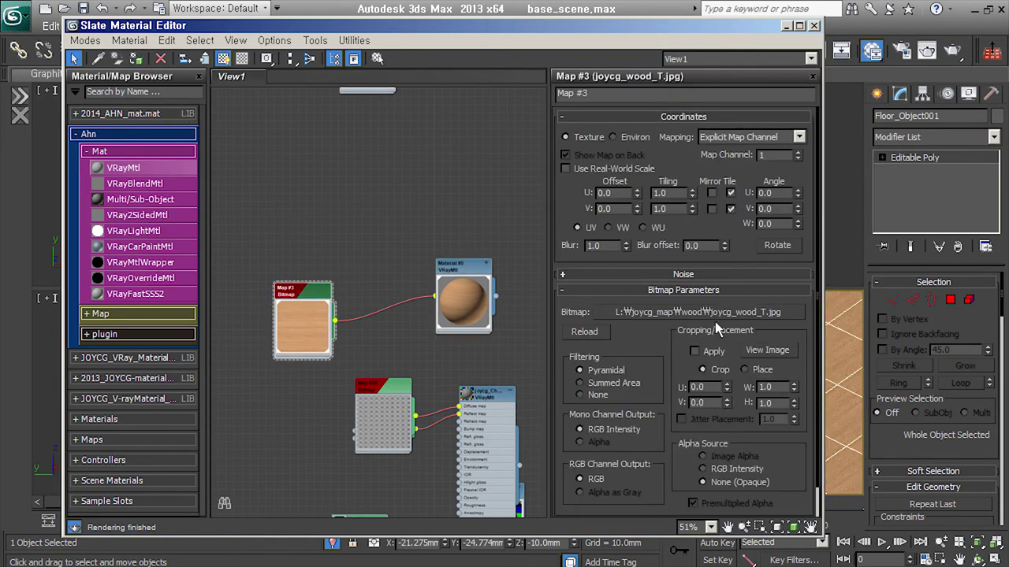
click(713, 315)
mouse_move(373, 289)
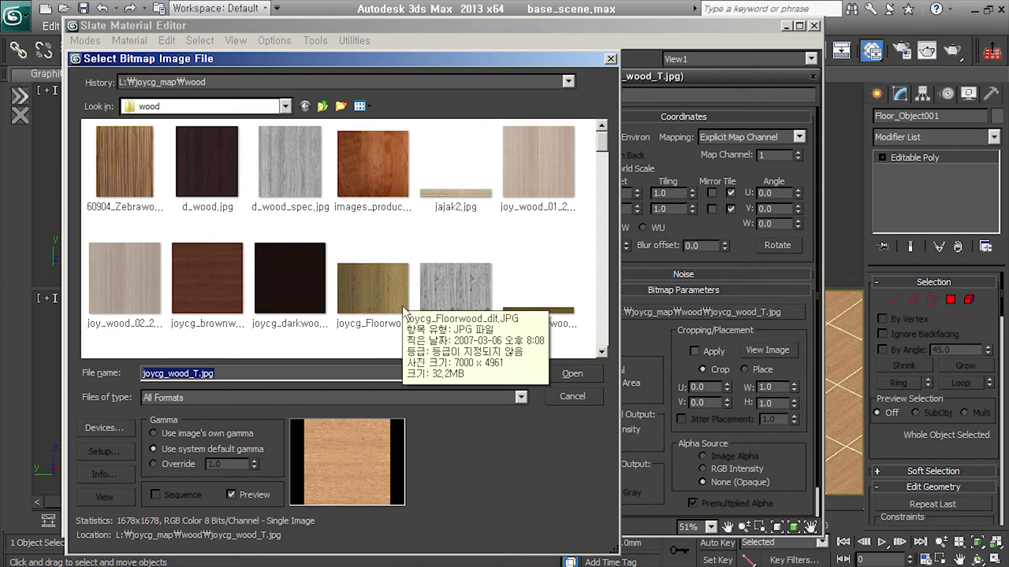
click(387, 305)
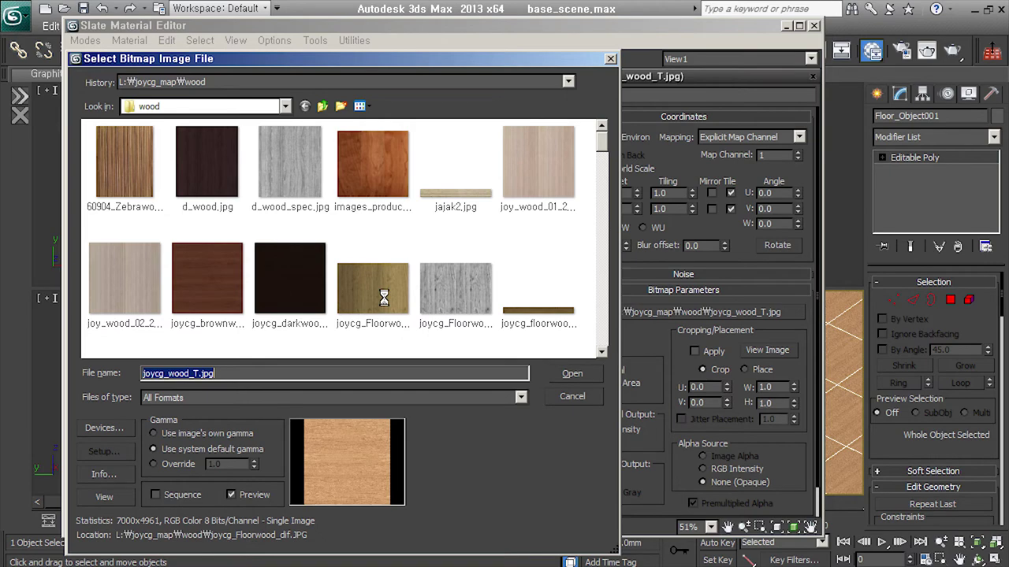
double_click(384, 297)
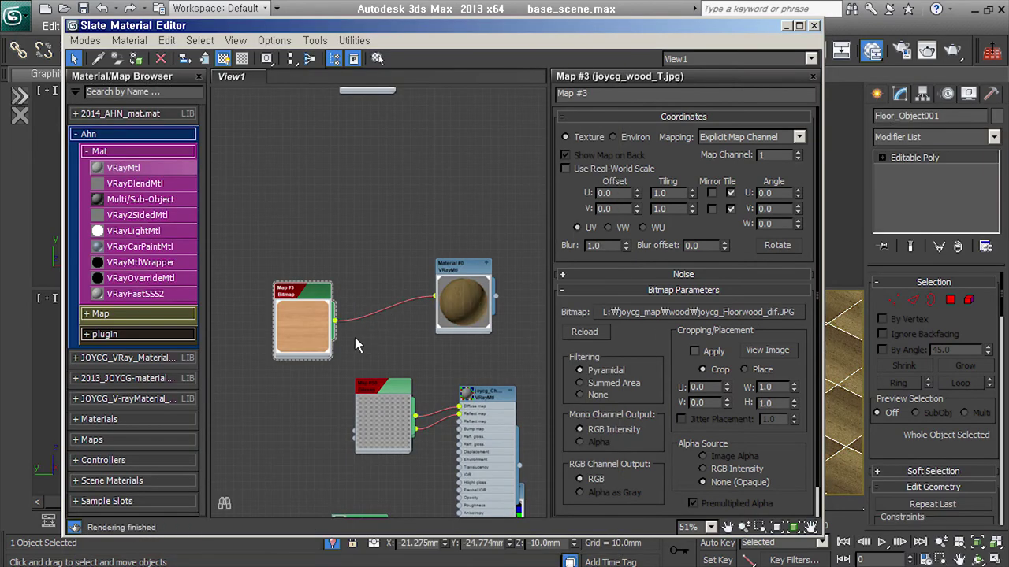
- Enlarge the bitmap node preview, then minimize the editor to see the textured floor
scroll(294, 323, up, 2)
middle_drag(295, 323, 337, 196)
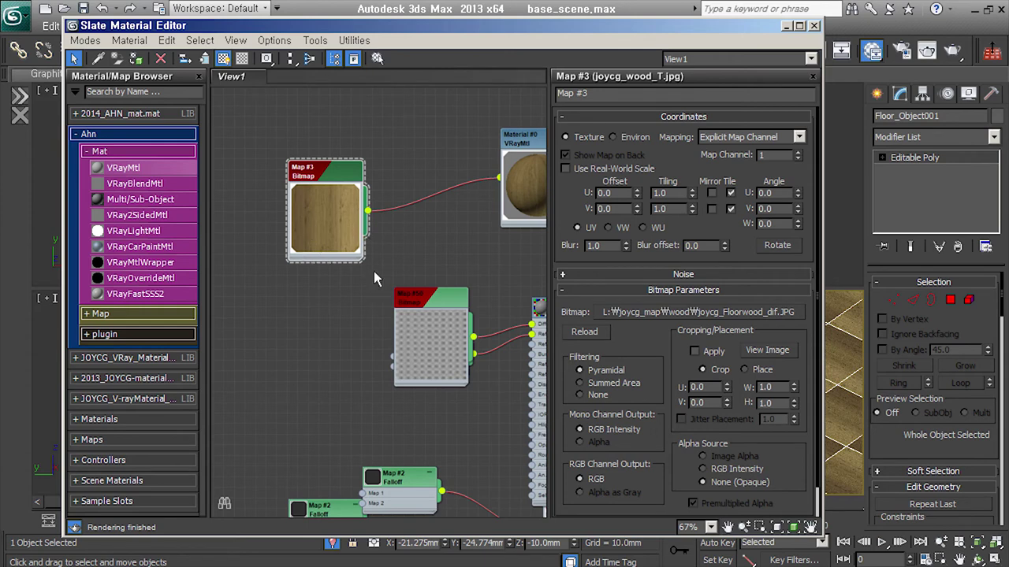
double_click(354, 251)
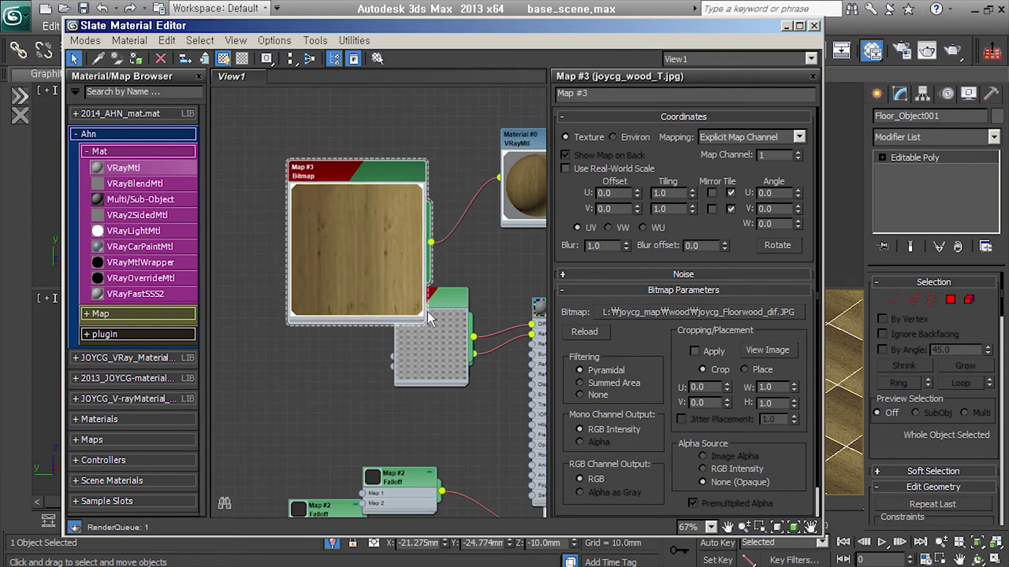
middle_drag(355, 250, 178, 339)
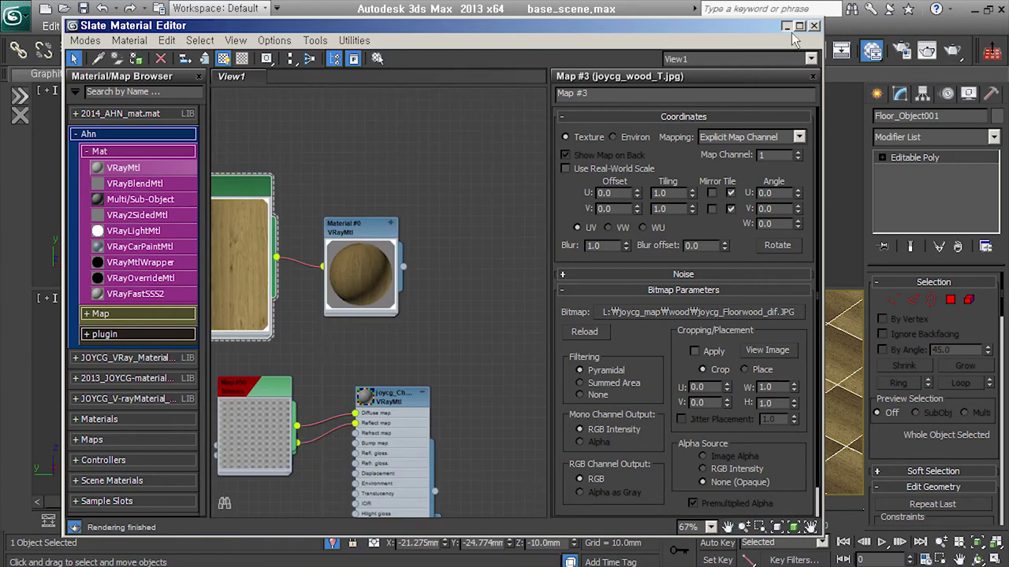
click(785, 25)
middle_drag(682, 410, 680, 418)
scroll(681, 421, down, 3)
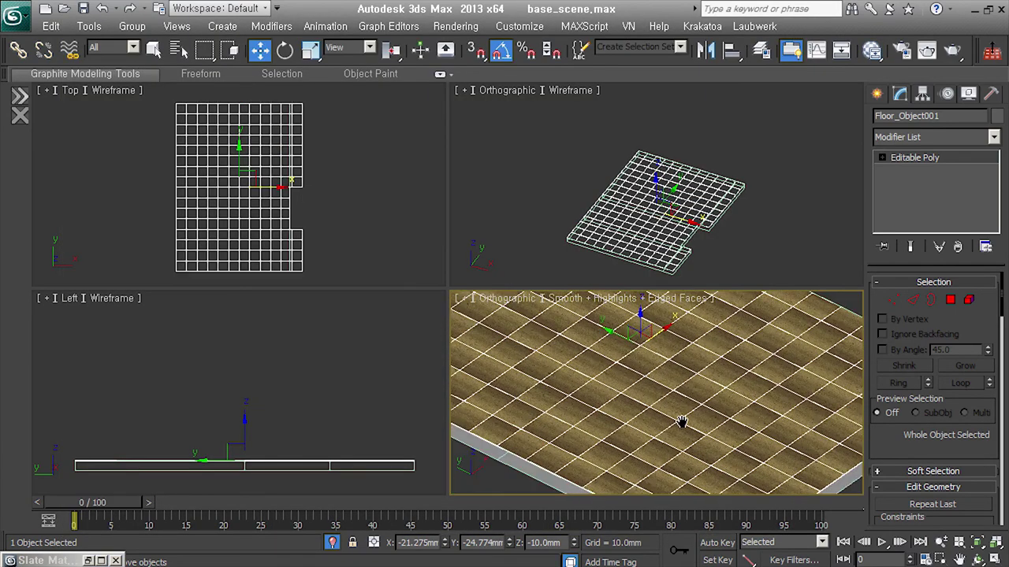
- Try a UVW Map modifier on the floor, delete it, and add Unwrap UVW instead
scroll(682, 428, down, 2)
middle_drag(697, 431, 700, 439)
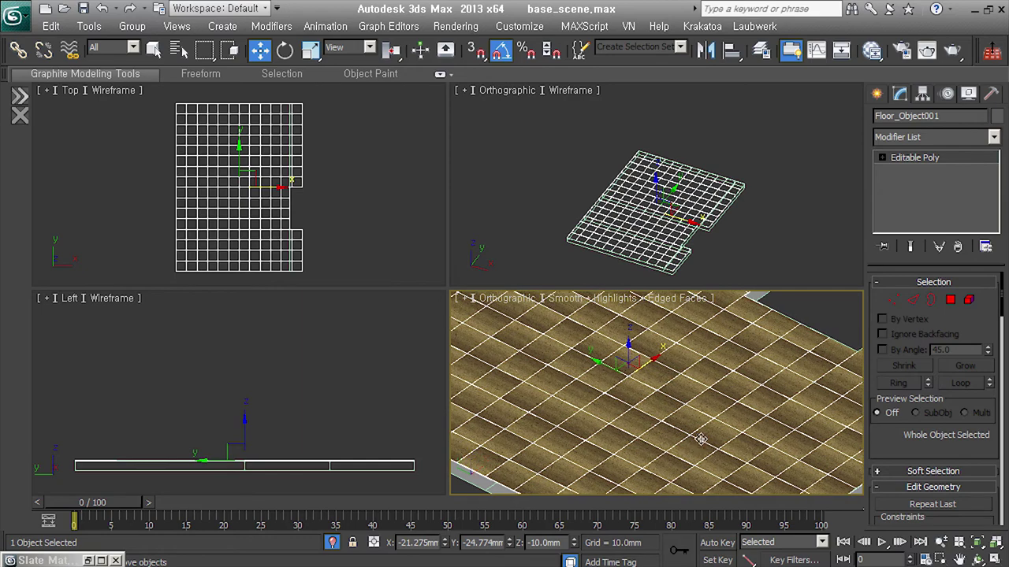
key(u)
scroll(715, 414, down, 1)
scroll(715, 414, down, 1)
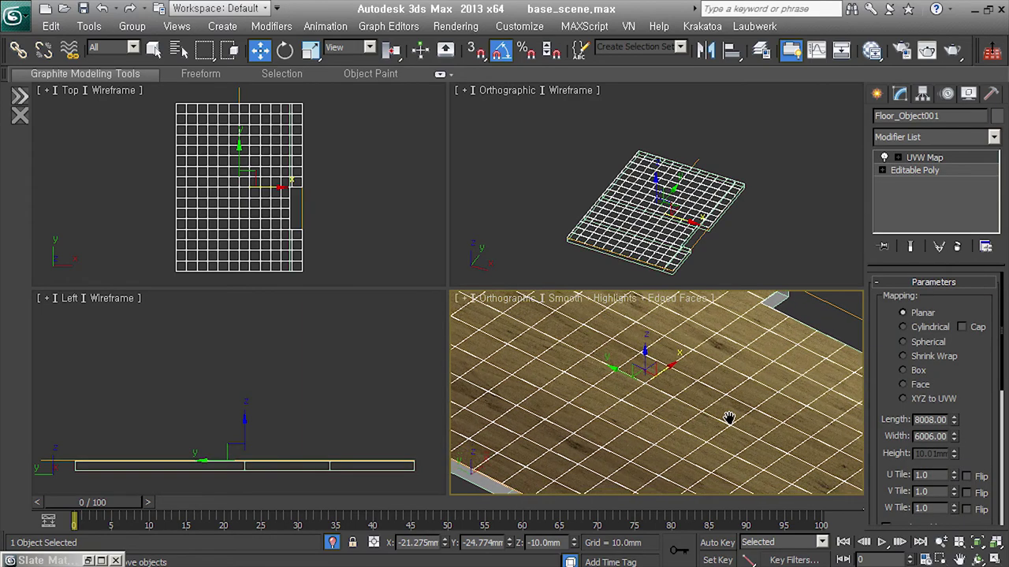
scroll(715, 414, down, 1)
alt+middle_drag(741, 432, 732, 479)
scroll(629, 455, up, 2)
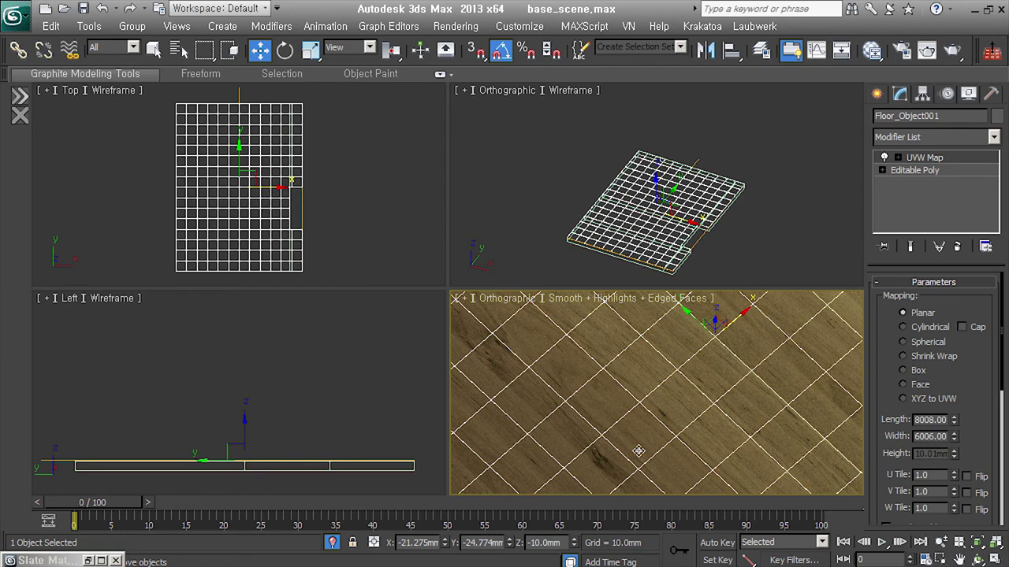
mouse_move(638, 451)
alt+middle_down()
mouse_move(721, 418)
mouse_move(727, 385)
mouse_move(724, 415)
alt+middle_up()
click(957, 247)
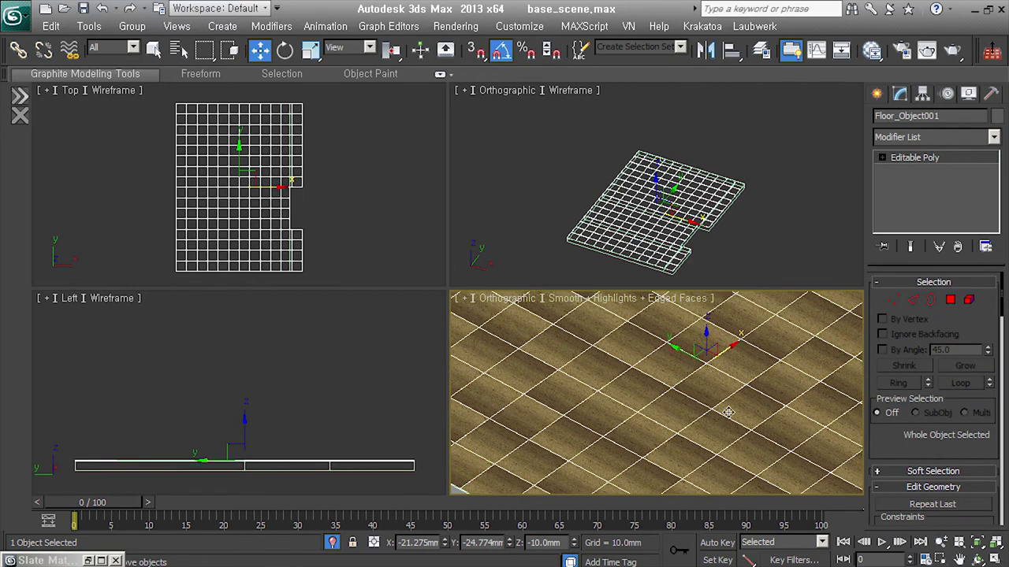
key(u)
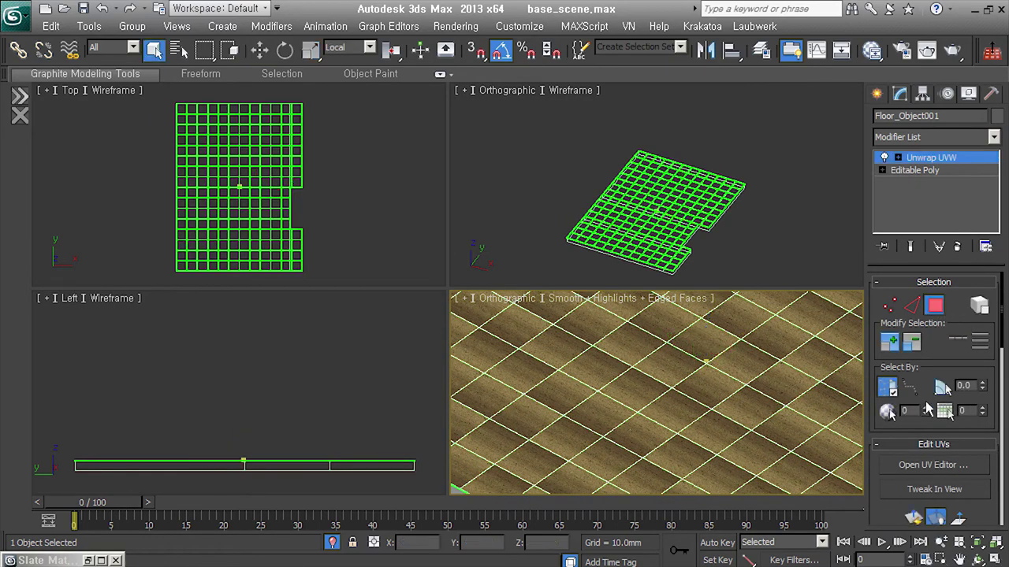
- Select all floor faces and Pack Custom the UVs into separate squares in the UV editor
key(ctrl+a)
click(951, 470)
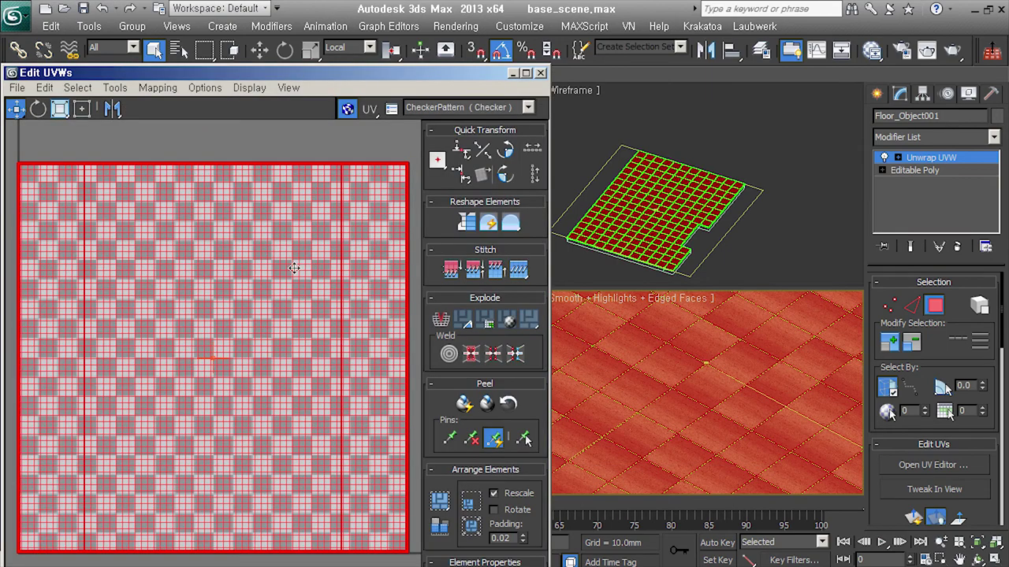
click(117, 89)
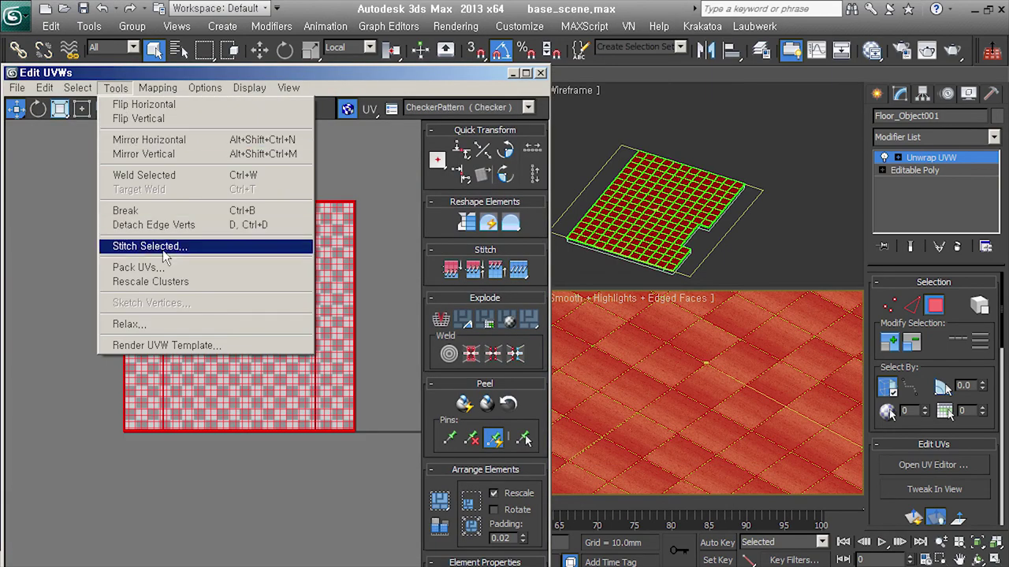
click(452, 526)
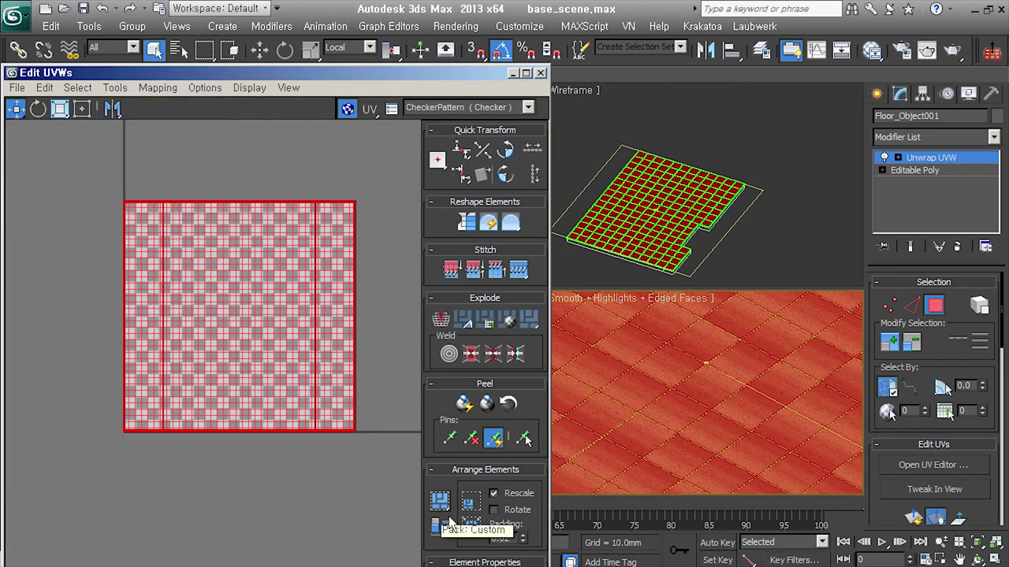
click(479, 533)
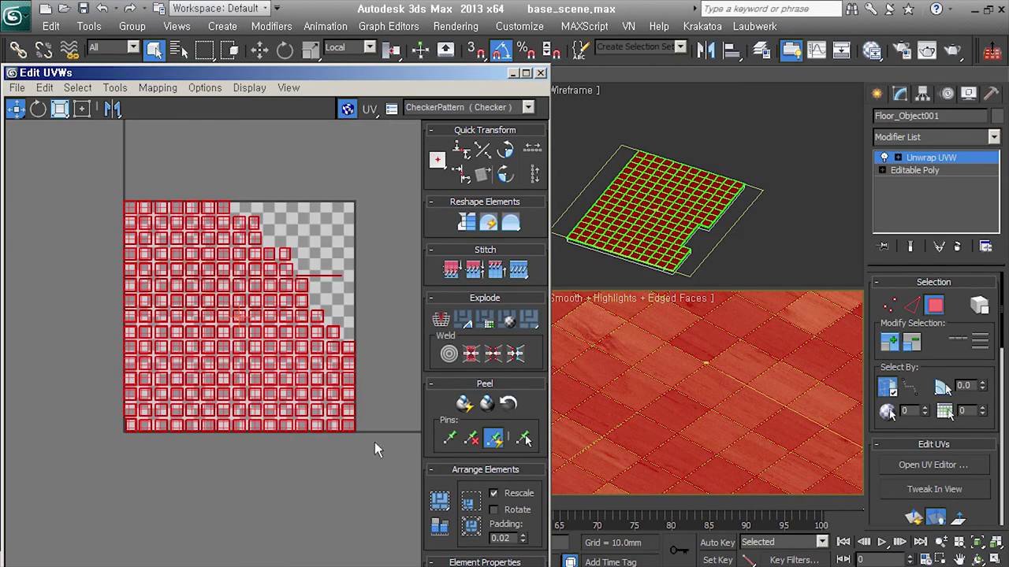
middle_drag(315, 356, 317, 365)
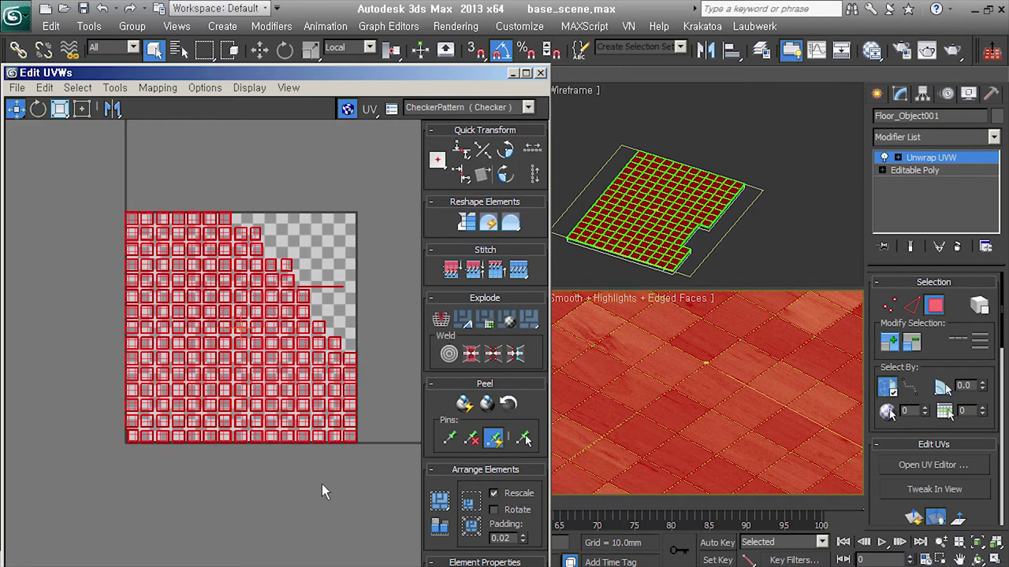
click(765, 419)
scroll(759, 429, down, 2)
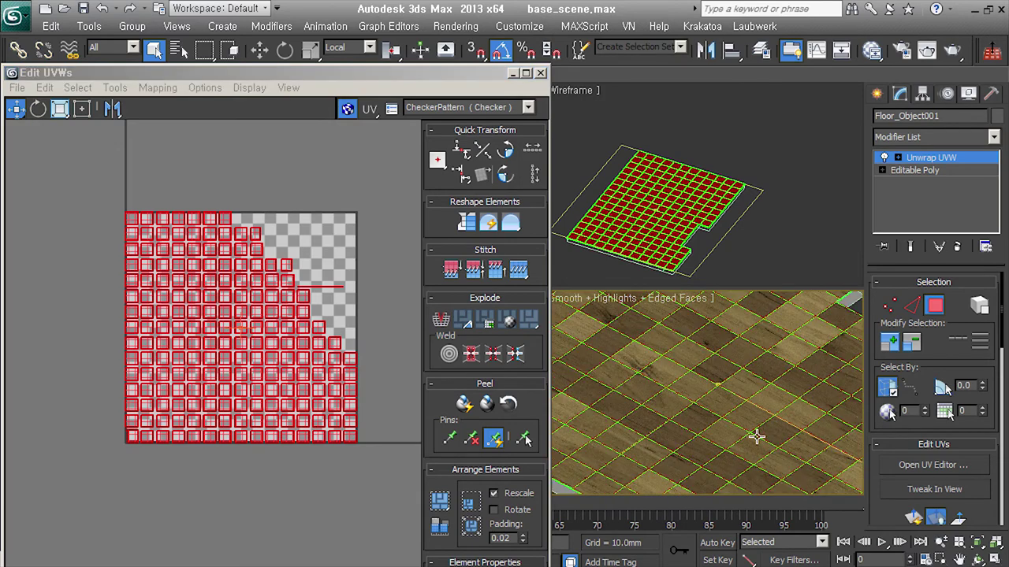
scroll(757, 436, down, 2)
scroll(756, 436, down, 2)
middle_drag(676, 401, 721, 428)
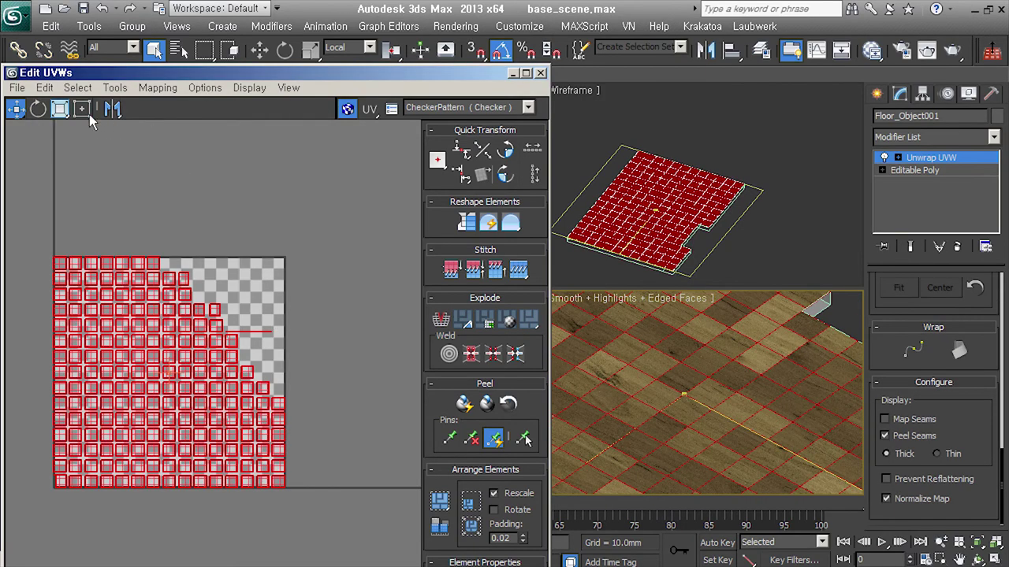
- Freeform-scale the packed UVs to about three times size, then reselect the floor
click(88, 112)
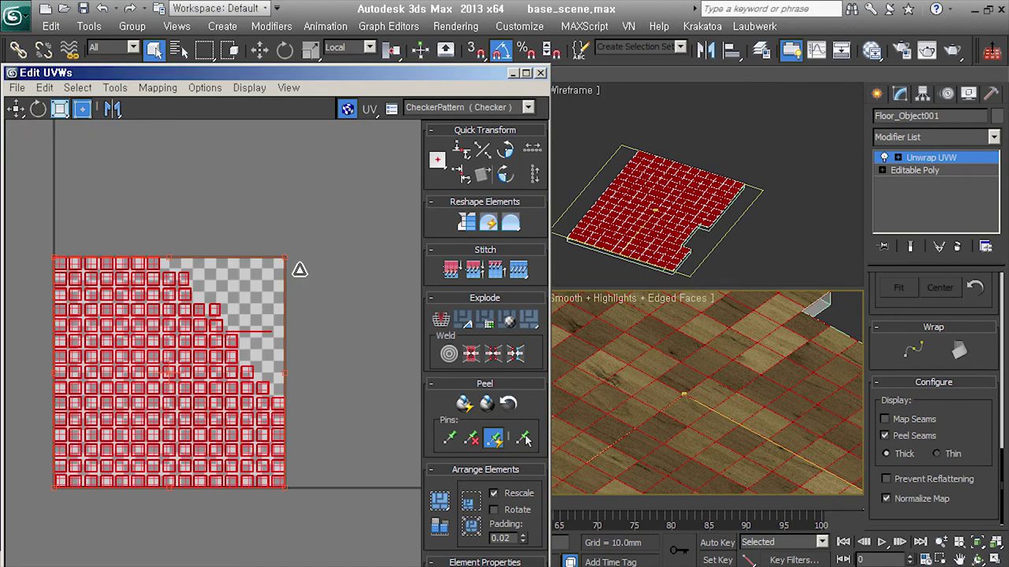
mouse_move(299, 270)
mouse_down()
mouse_move(792, 9)
mouse_move(181, 268)
mouse_up()
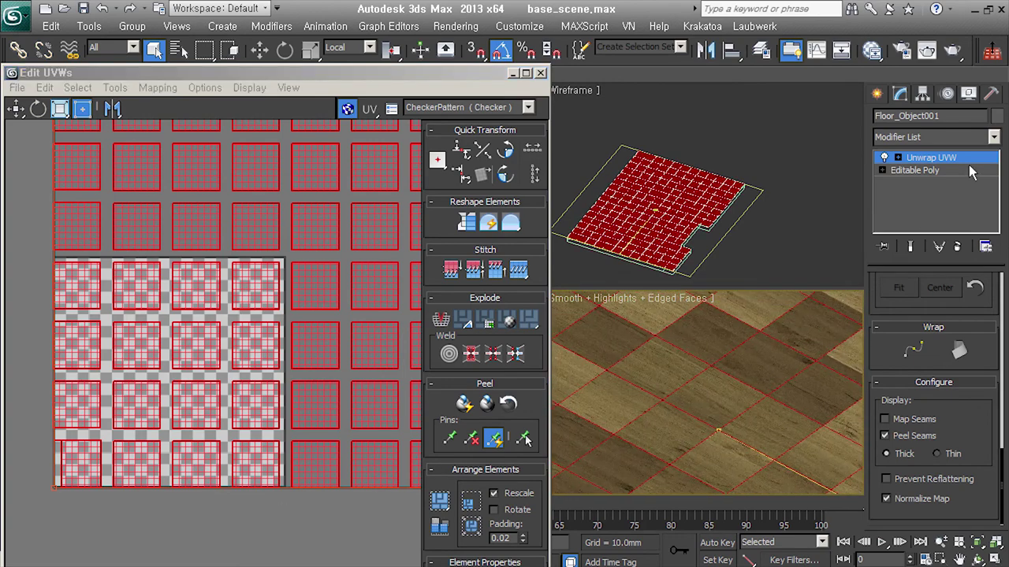
click(762, 482)
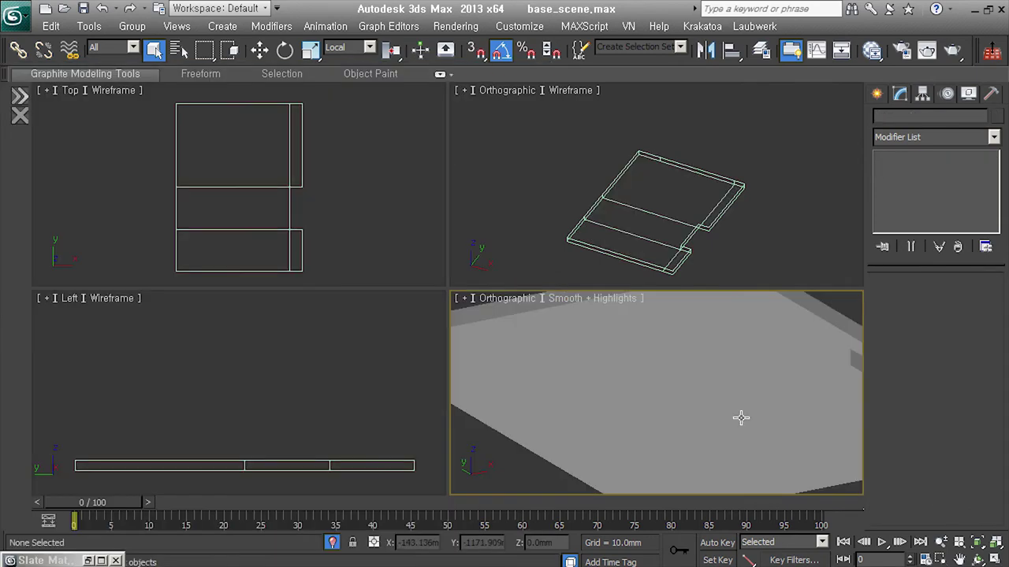
click(740, 416)
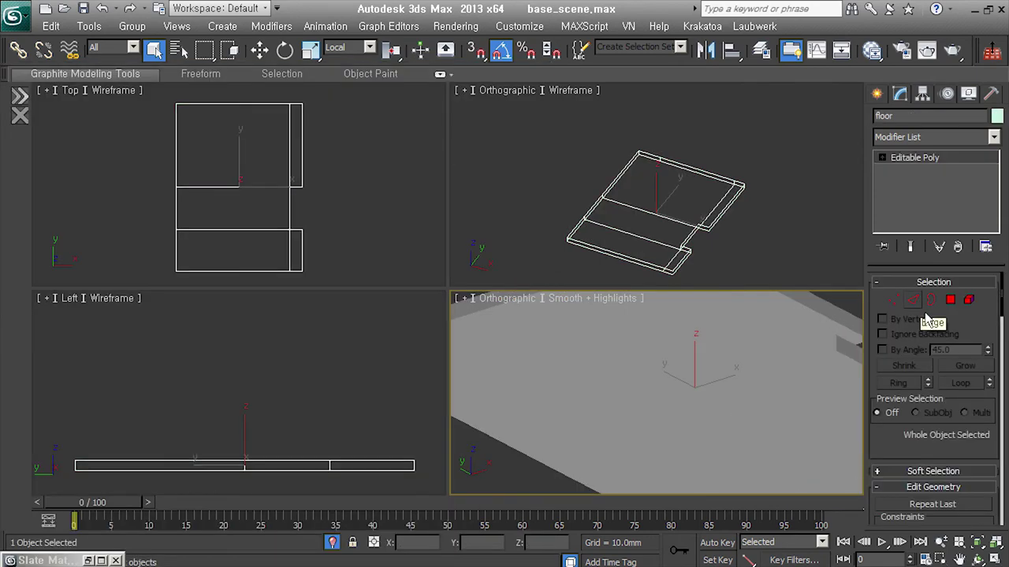
- Select all of the floor's polygons, then switch to Edge sub-object mode
click(950, 300)
key(ctrl+a)
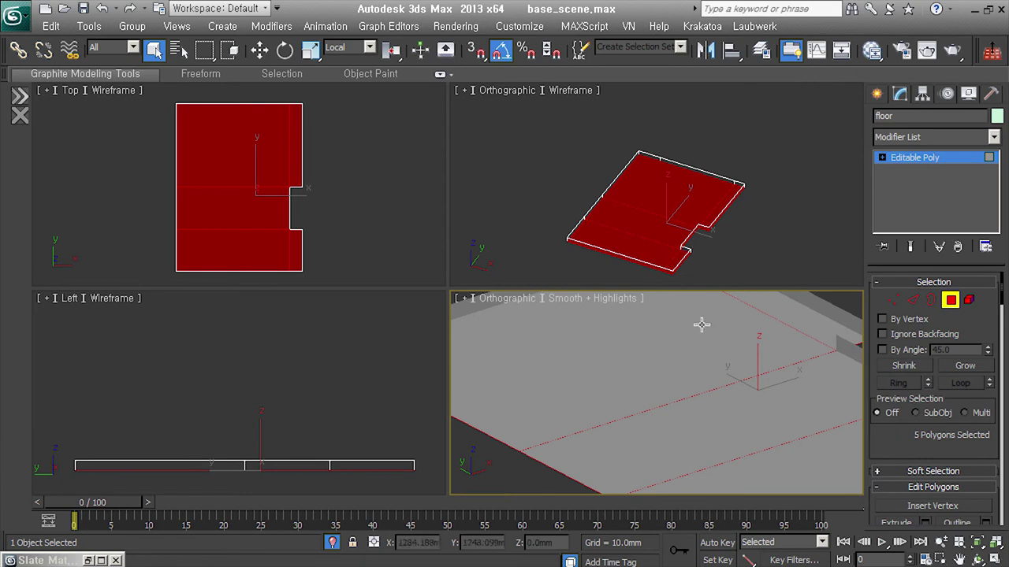
click(915, 304)
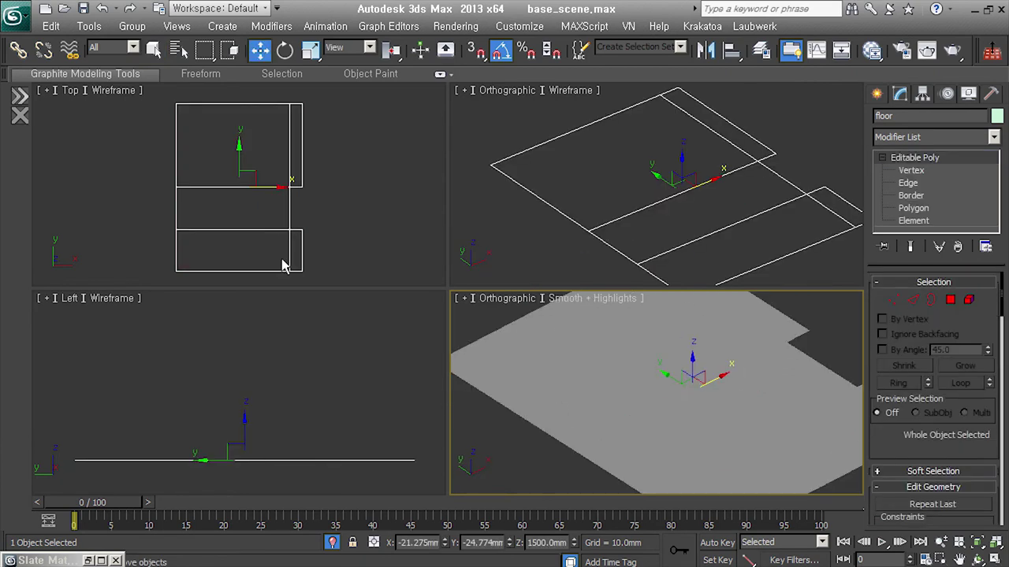
- Launch the FloorGenerator script with board Length 2500 and Width 150
click(20, 94)
text(1500)
key(Tab)
text(150)
text(2500.0)
middle_drag(645, 361, 669, 394)
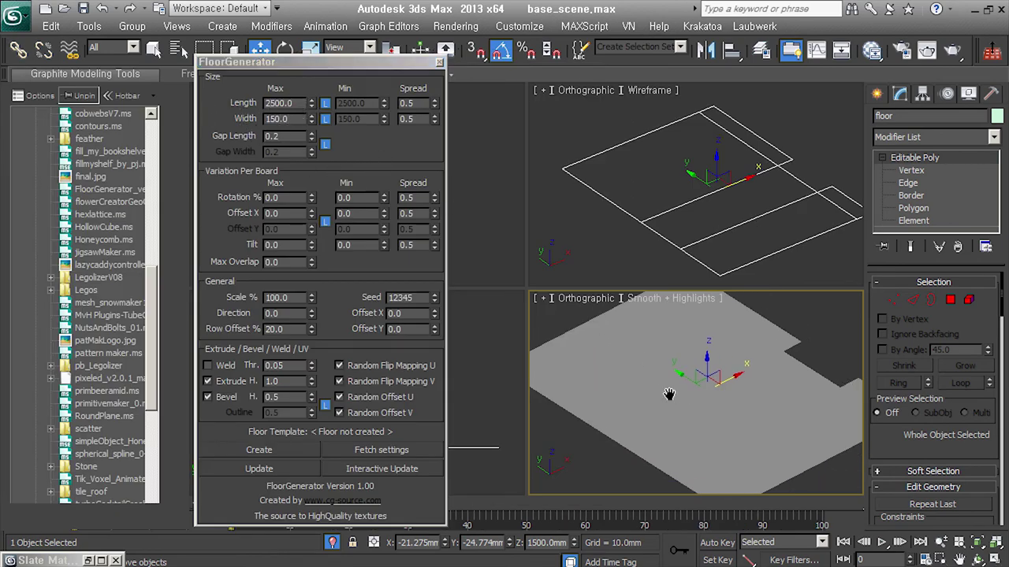
- Turn on interactive updating and generate wooden boards over the floor with edged faces shown
click(394, 471)
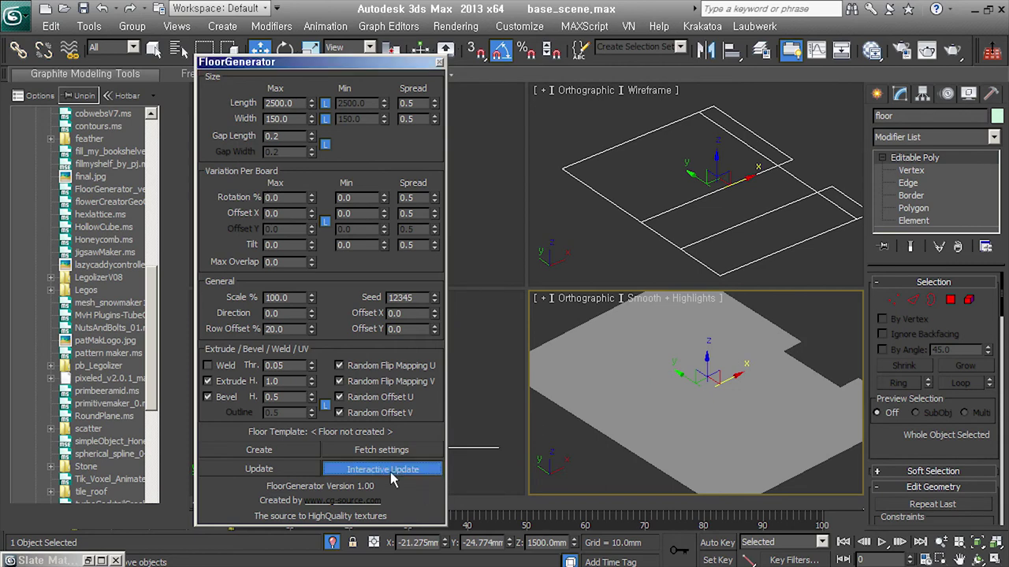
click(279, 454)
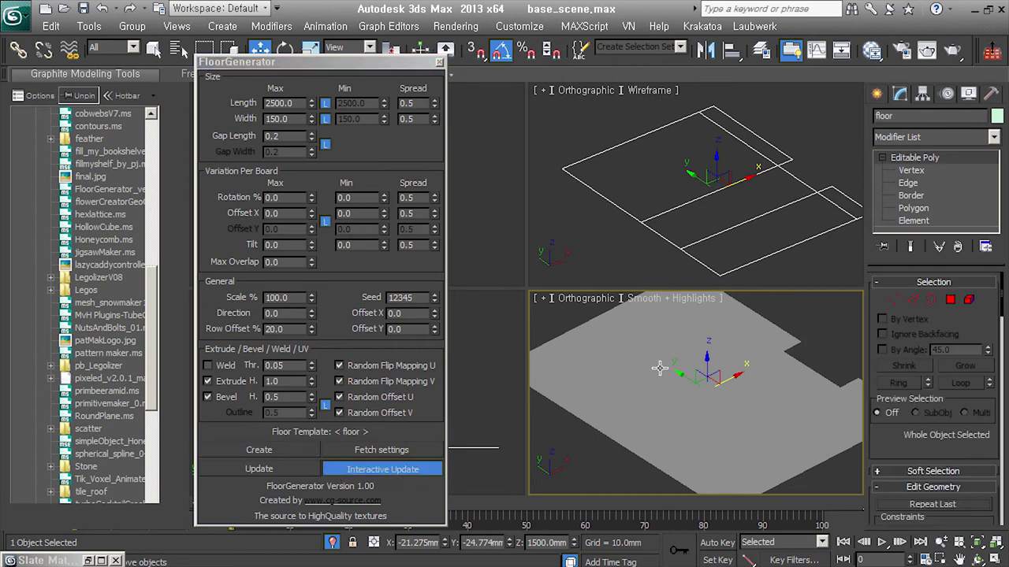
key(F4)
scroll(732, 426, up, 5)
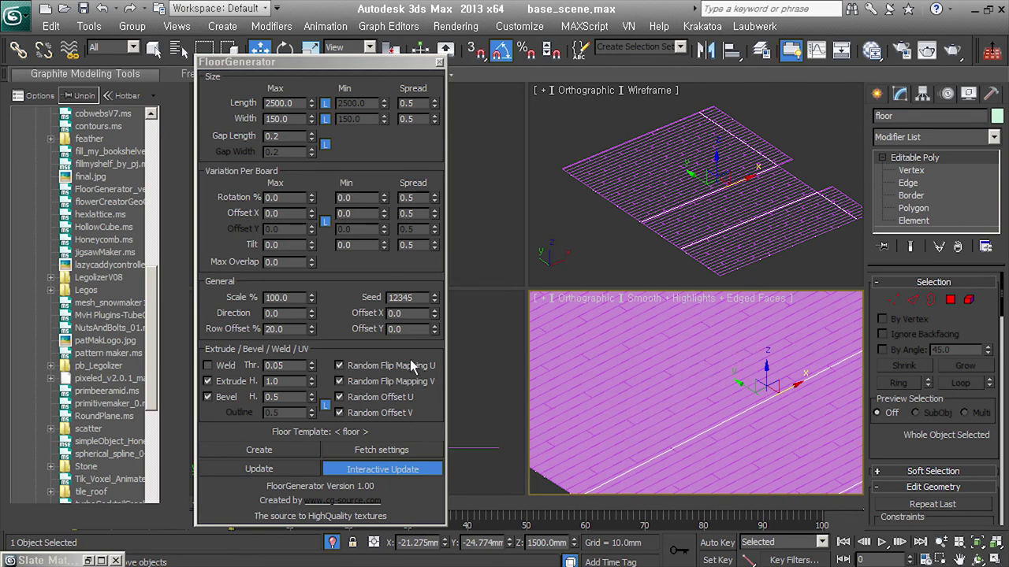
- Set the board Direction to 90 and the Row Offset to 75%
double_click(274, 313)
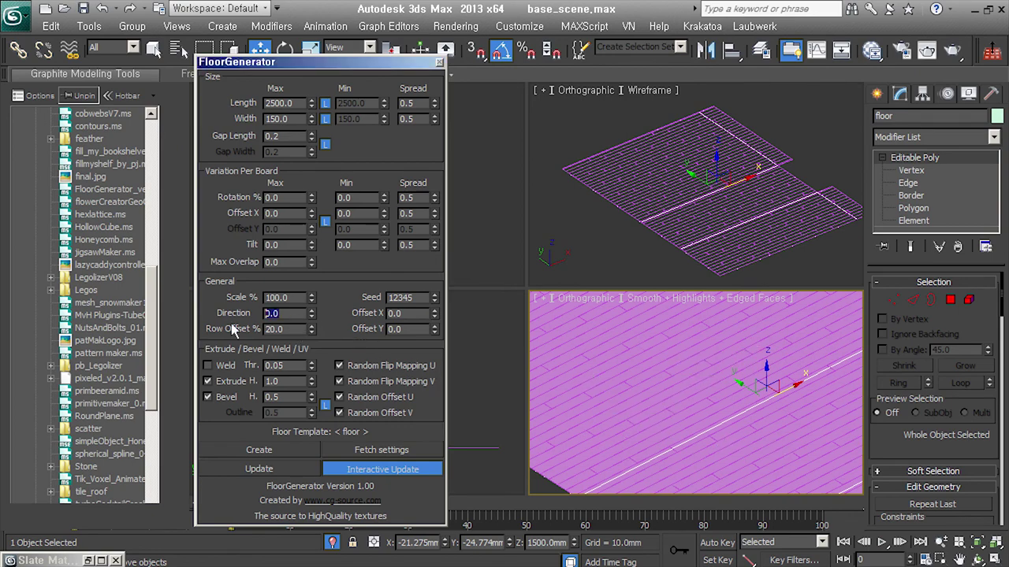
text(90)
key(Return)
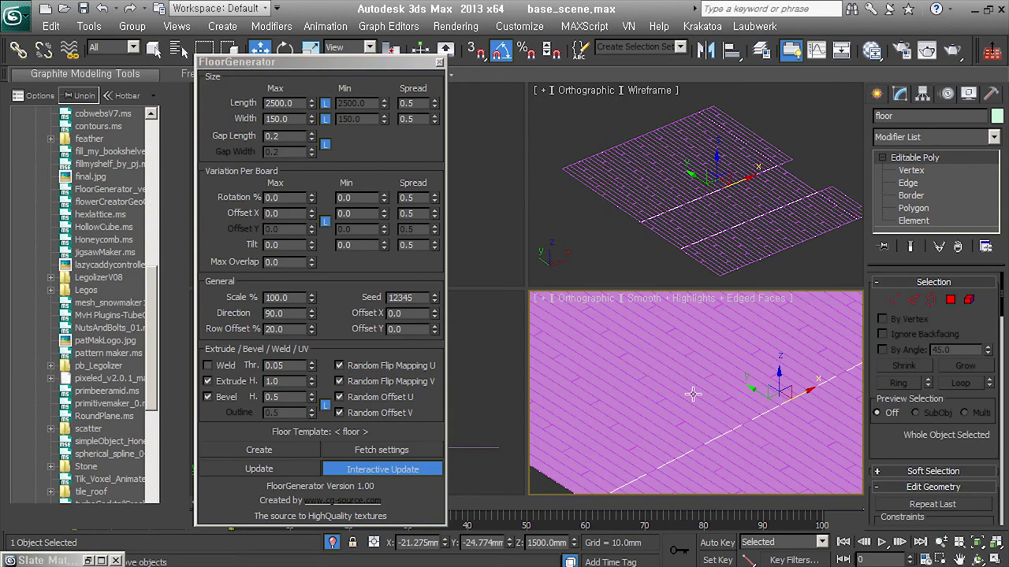
scroll(667, 407, up, 1)
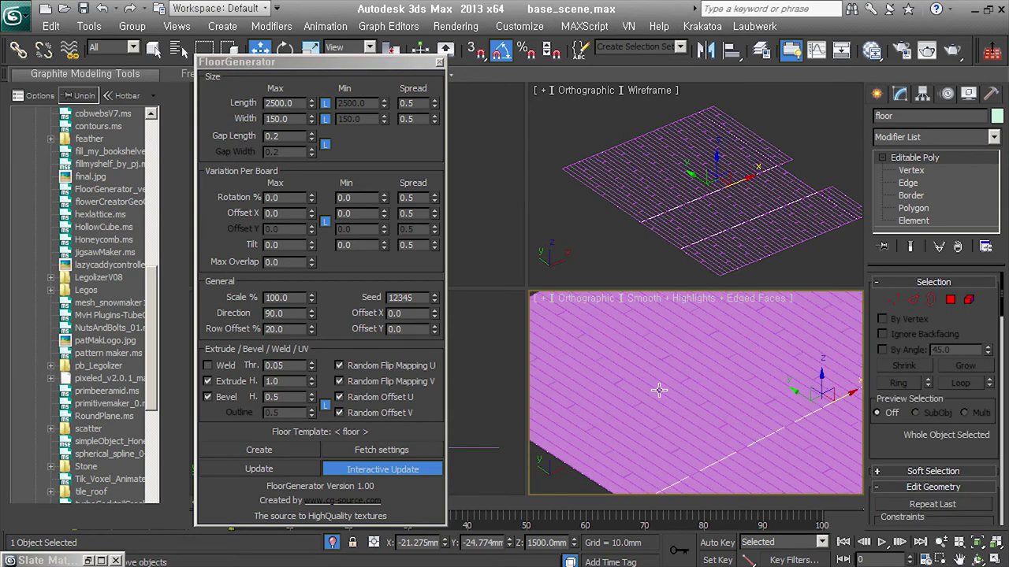
drag(305, 331, 249, 336)
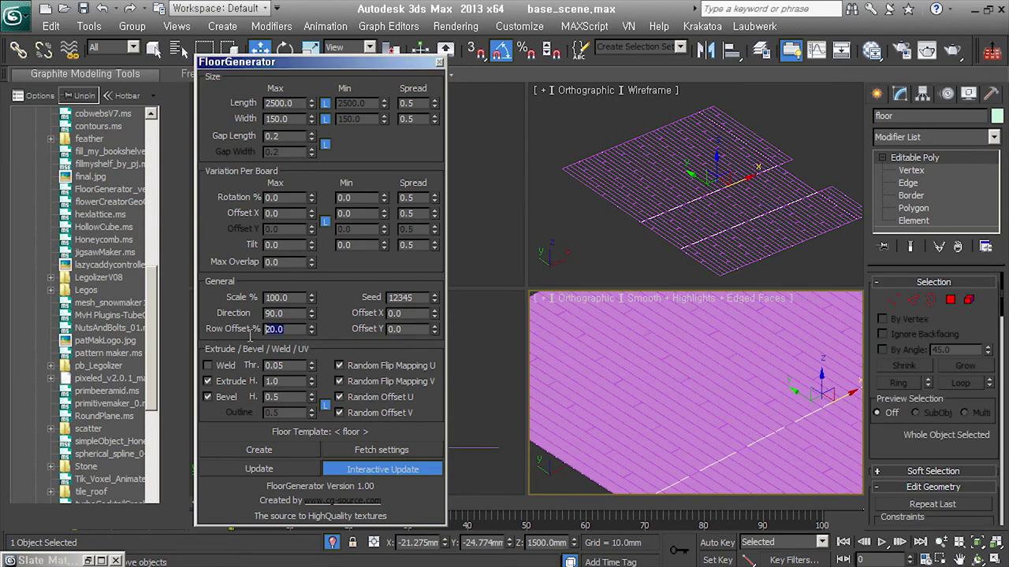
text(50)
key(Return)
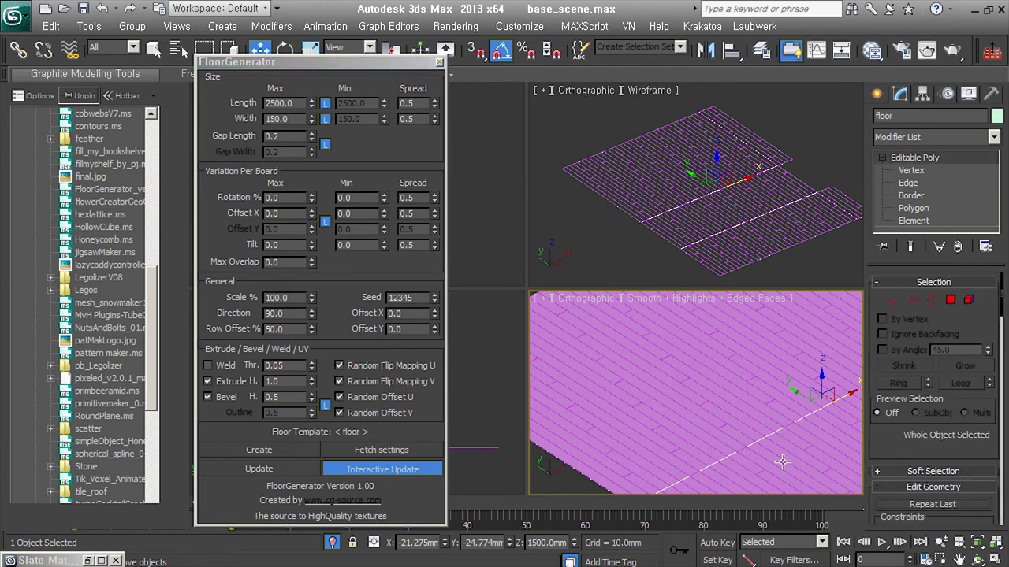
middle_drag(690, 418, 695, 424)
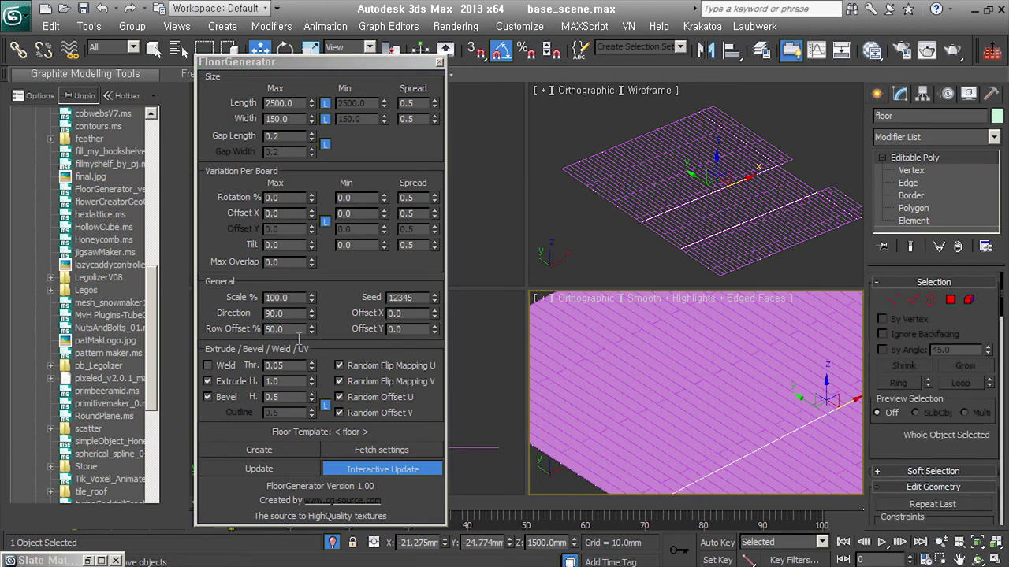
drag(298, 330, 220, 339)
text(75)
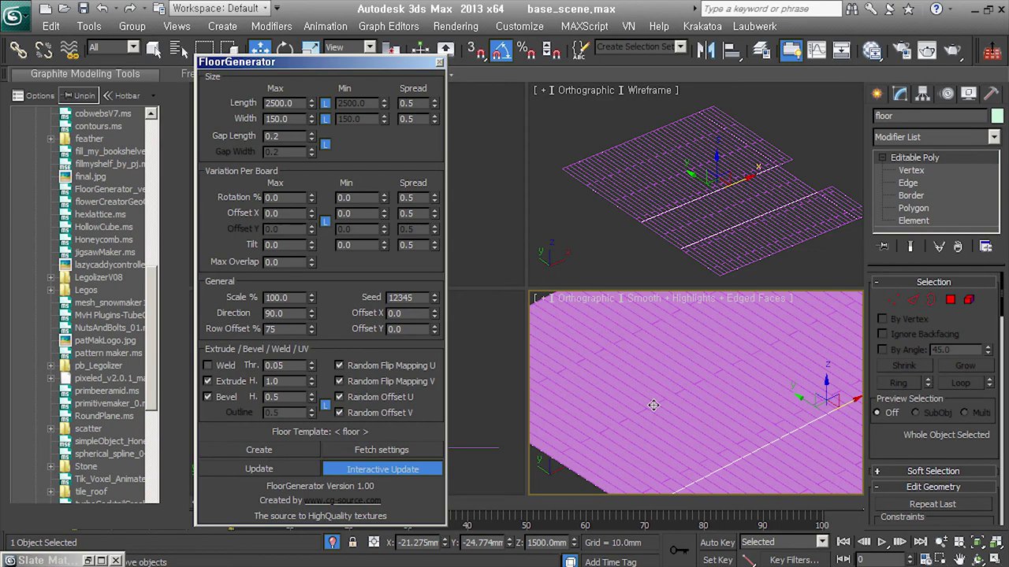
key(Return)
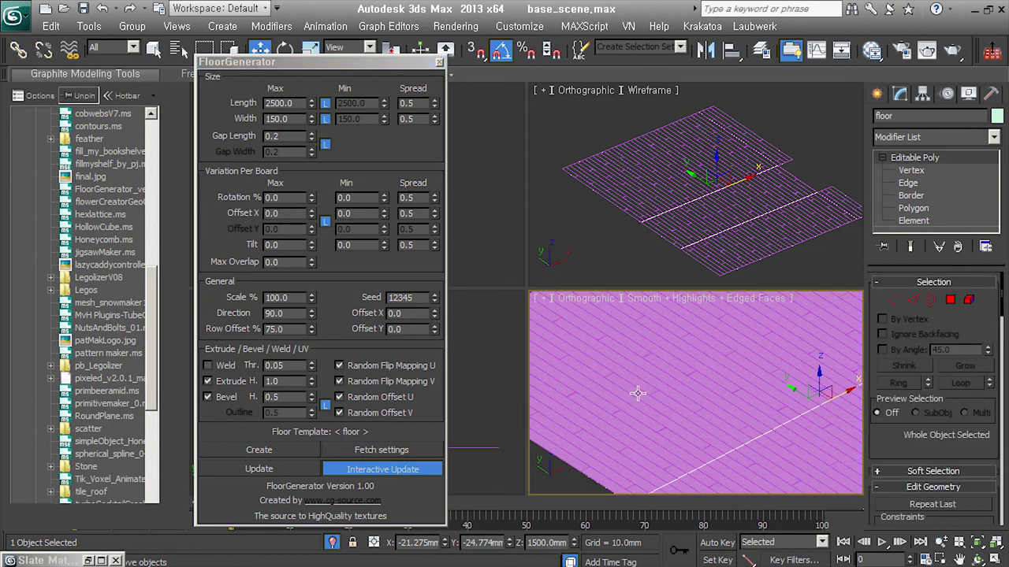
scroll(662, 461, down, 2)
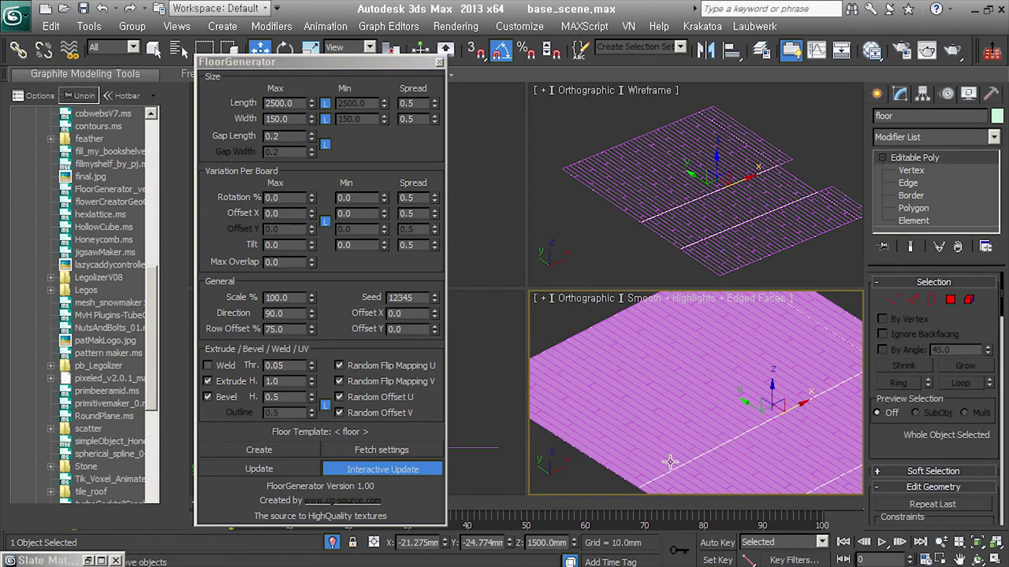
scroll(646, 464, down, 1)
- Unlock board Length and set the minimum length to 2000
click(321, 82)
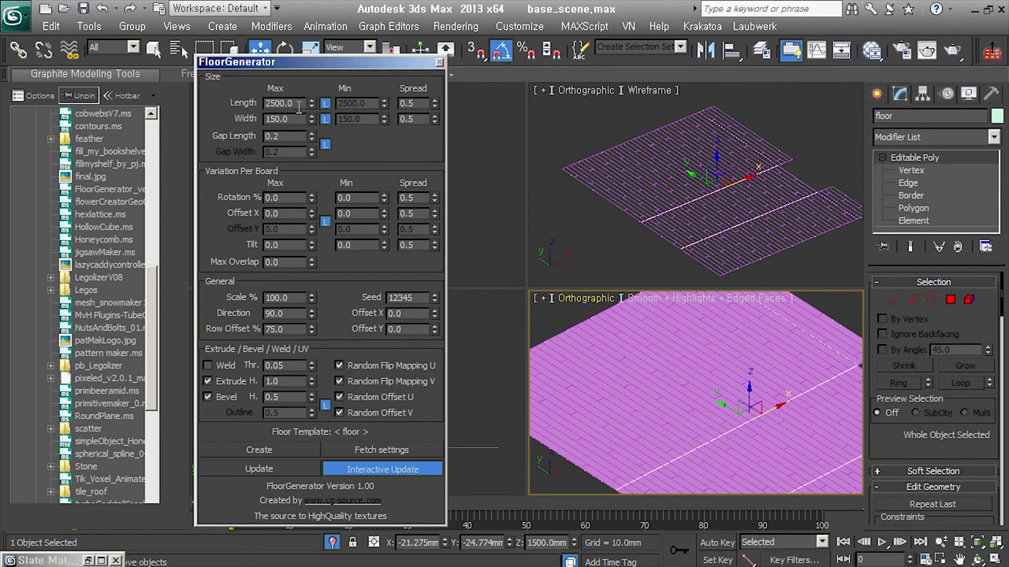
click(325, 104)
text(2000)
key(Return)
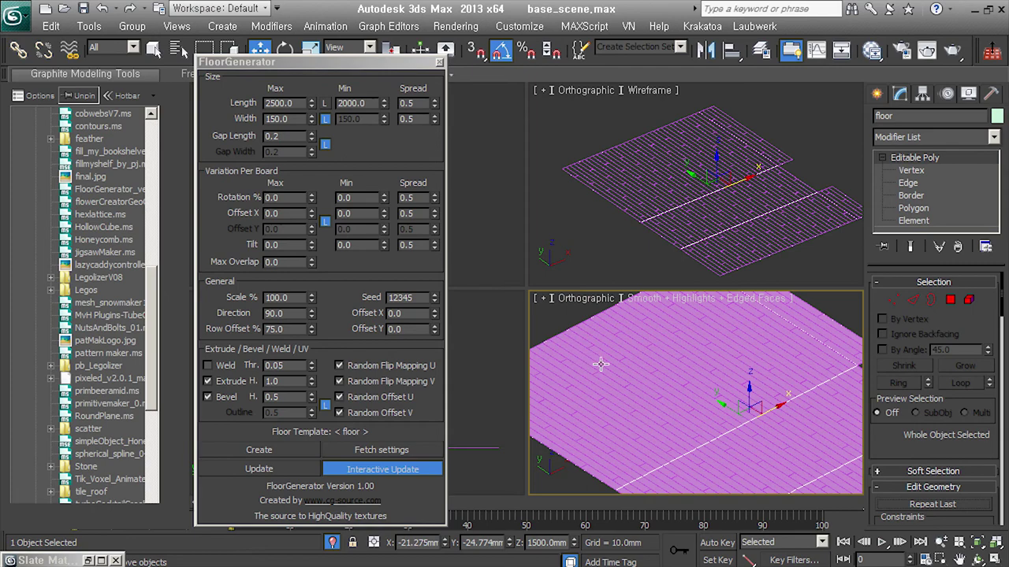
- Set the board Extrude height to 10 and turn off beveling
alt+middle_drag(651, 394, 671, 391)
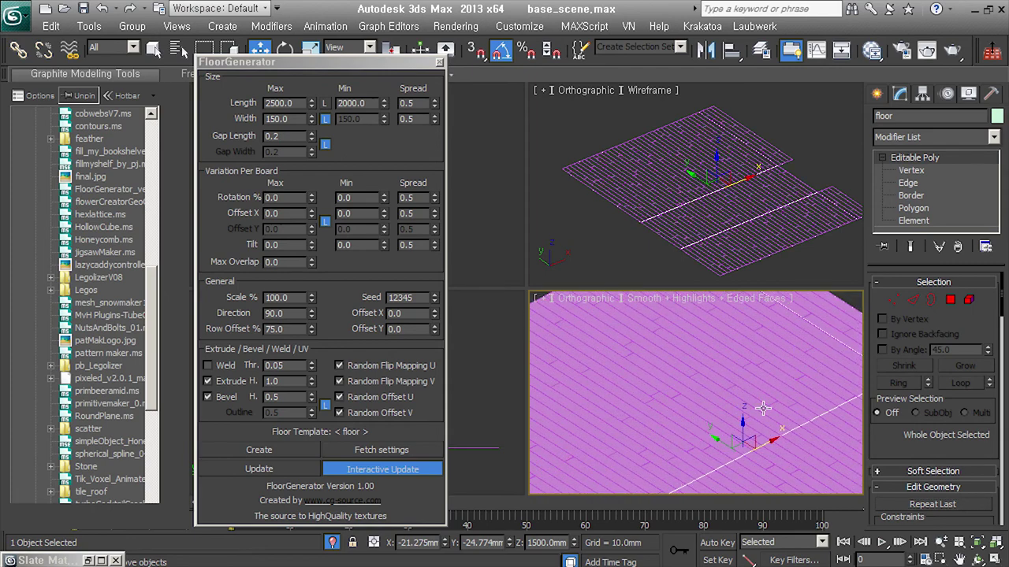
double_click(285, 381)
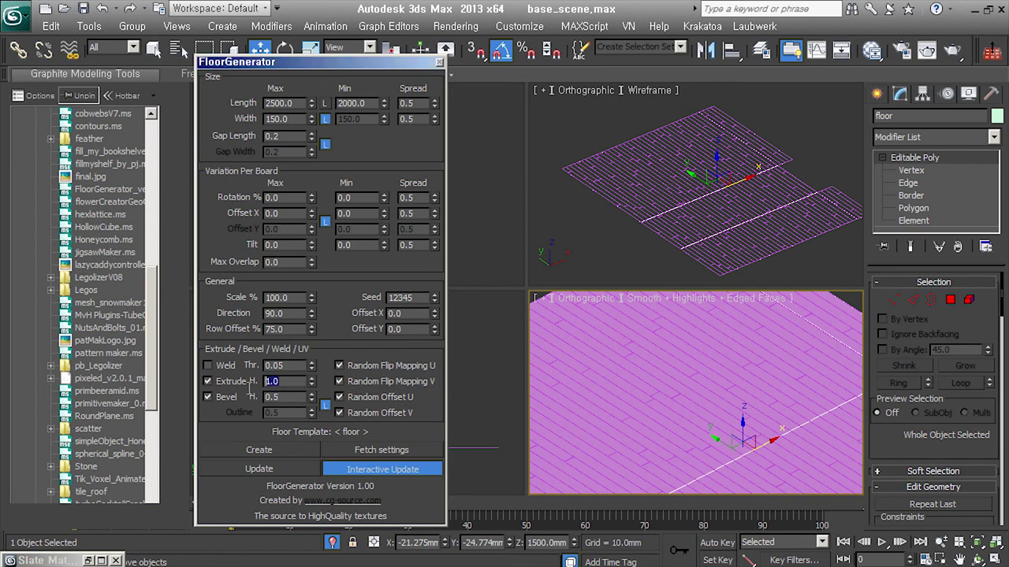
text(10)
key(Return)
click(239, 402)
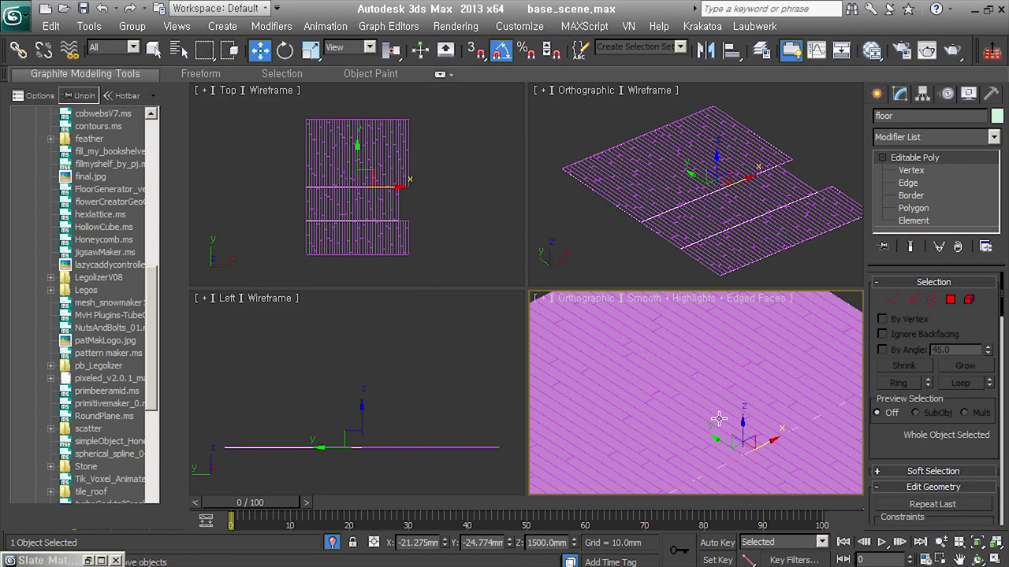
- Extrude all the floor polygons into a thick slab using the quad menu
key(4)
right_click(713, 316)
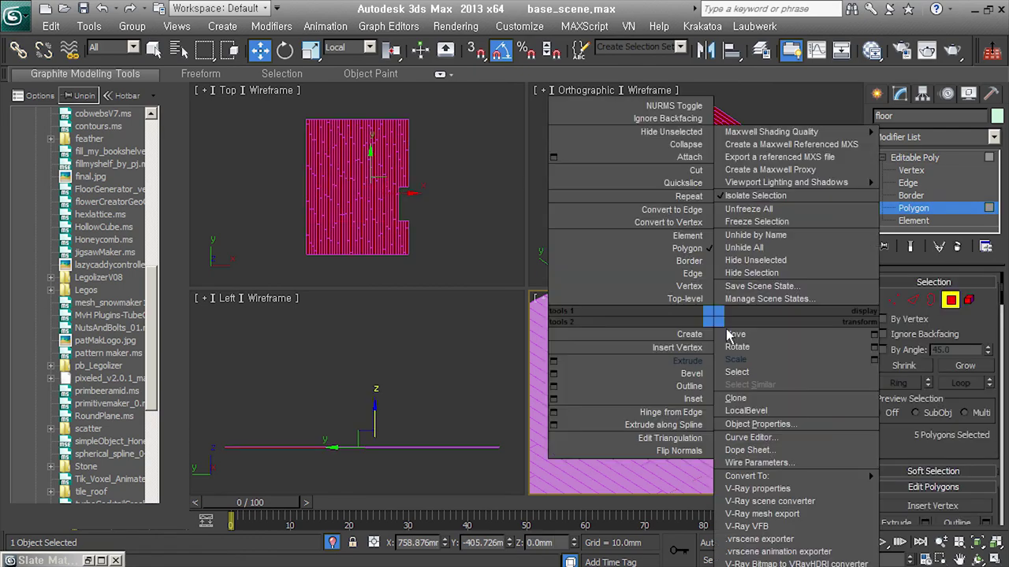
click(692, 360)
mouse_move(714, 394)
mouse_down()
mouse_move(709, 423)
mouse_move(709, 410)
mouse_up()
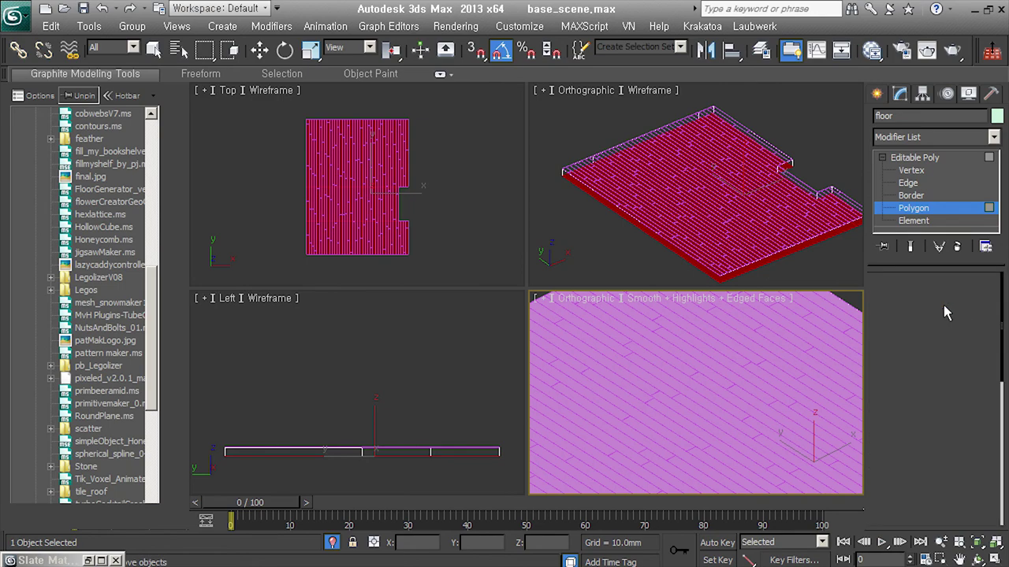
- Move the plank floor to Z -10 mm, convert it to Editable Poly, and open the Slate Material Editor
drag(560, 550, 507, 550)
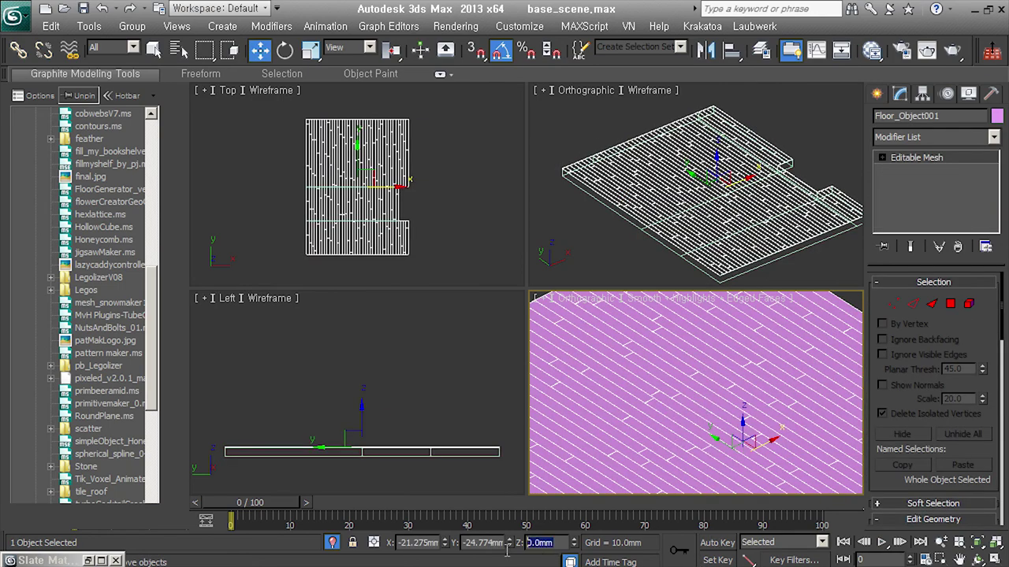
text(-)
key(Return)
scroll(789, 353, down, 5)
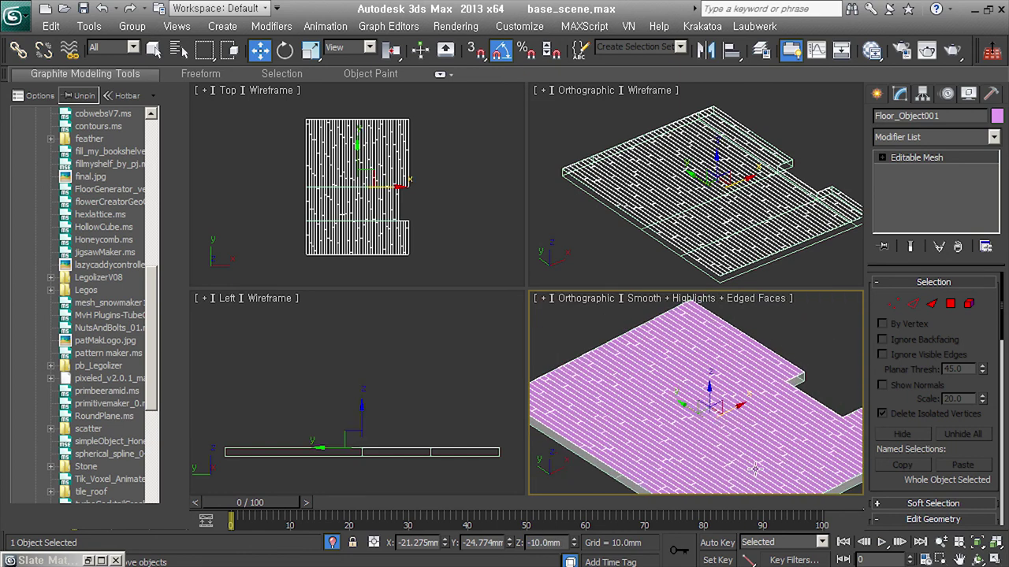
scroll(732, 441, up, 1)
middle_drag(742, 426, 748, 431)
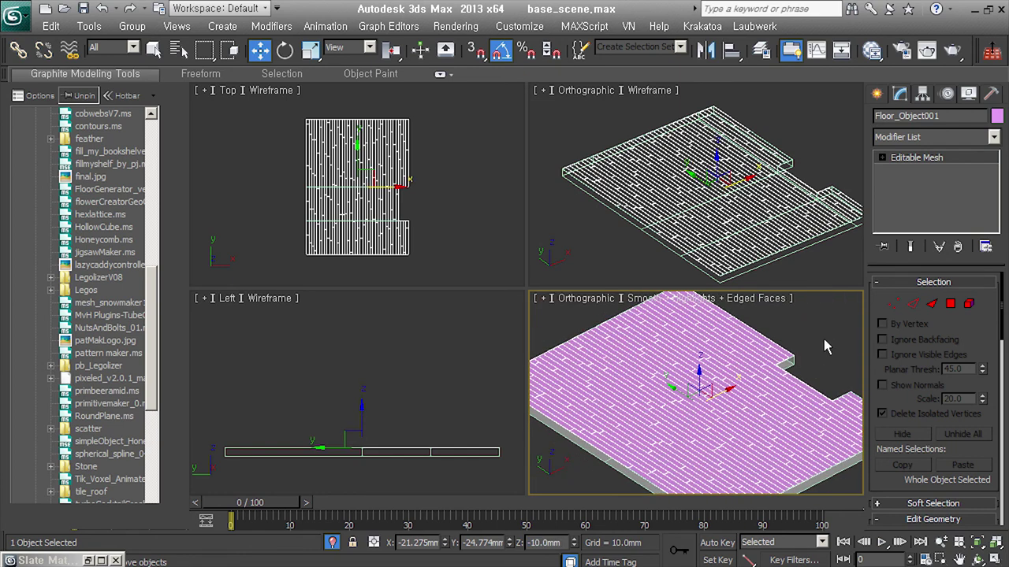
key(alt+c)
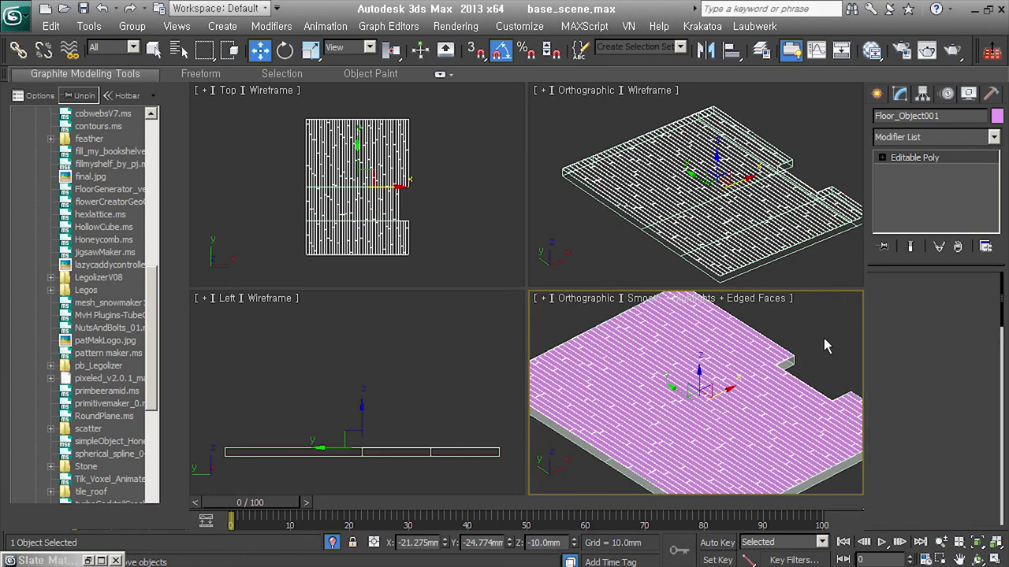
click(873, 51)
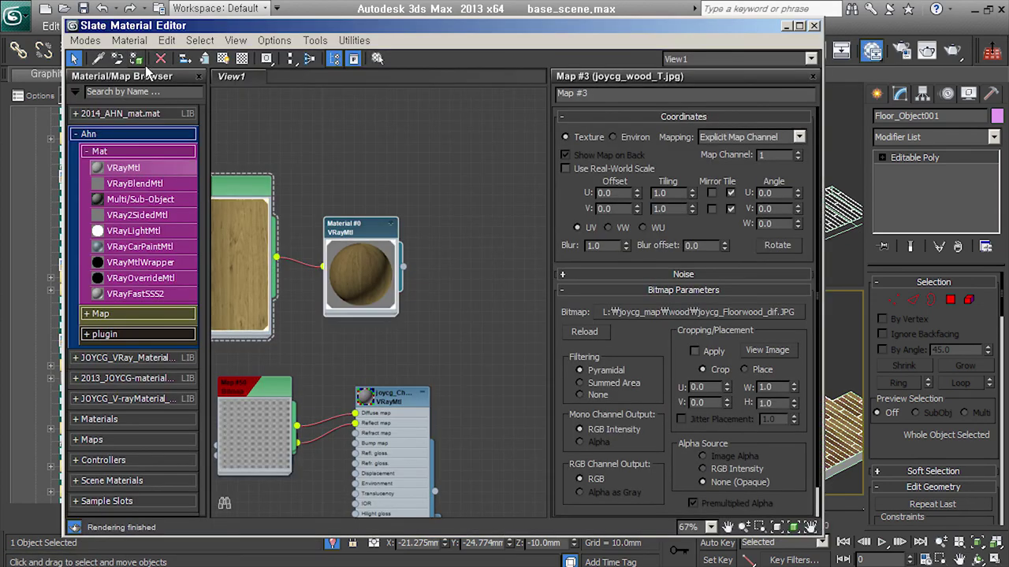
- Minimize the Slate Material Editor, inspect the wood-textured planks, and add an Unwrap UVW modifier
click(786, 25)
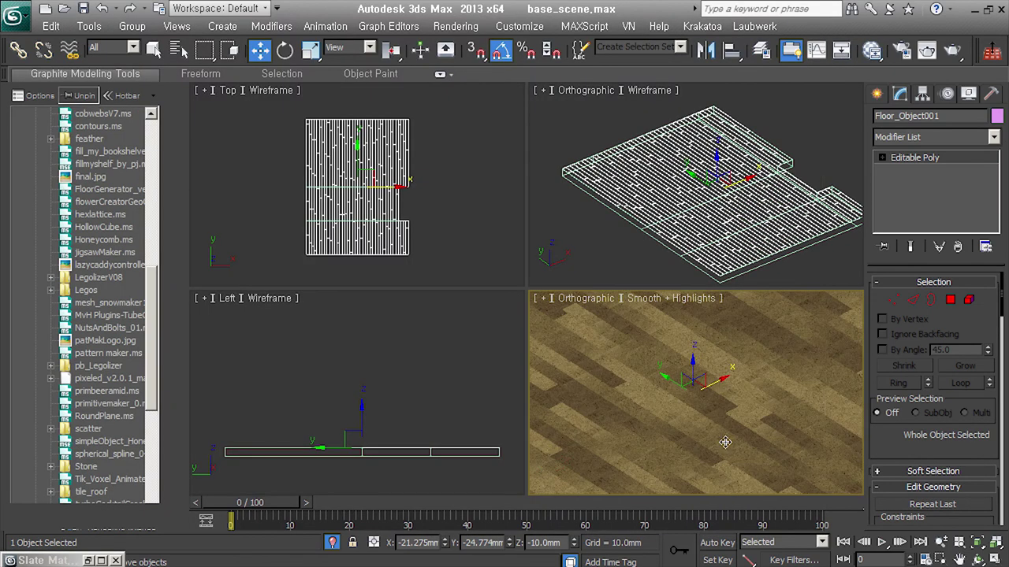
middle_drag(725, 443, 794, 489)
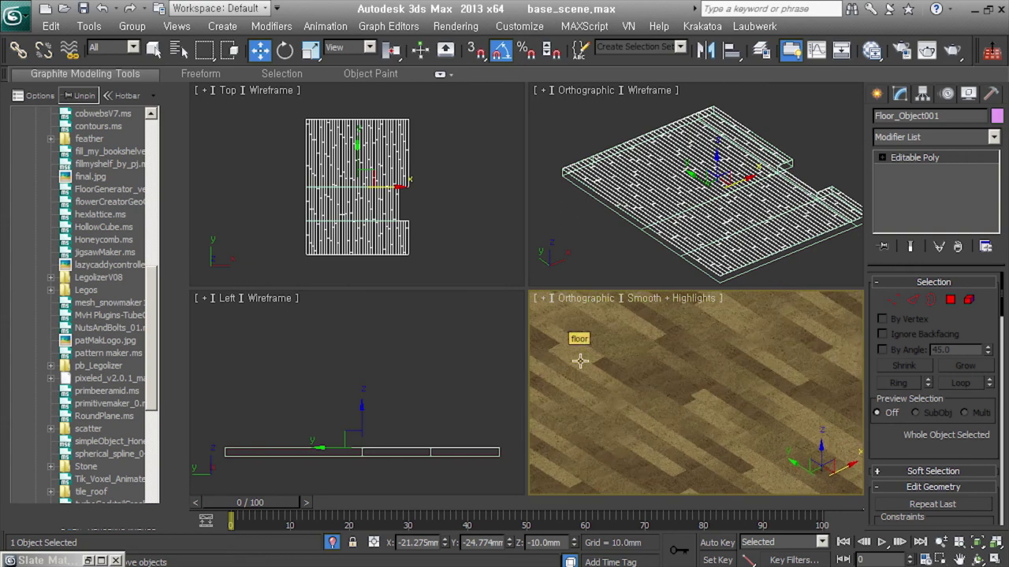
scroll(606, 398, up, 3)
scroll(615, 407, up, 2)
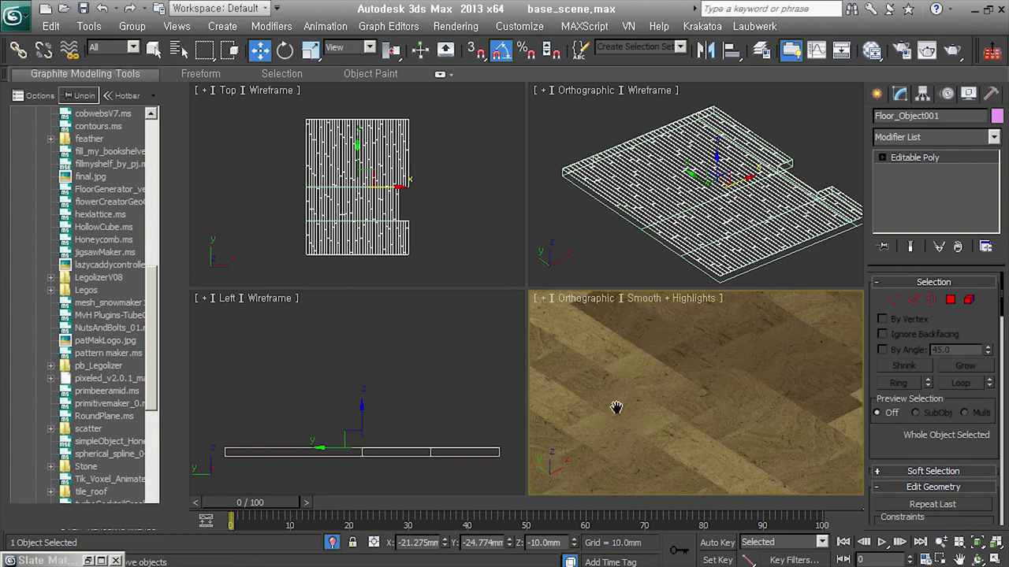
scroll(616, 407, down, 3)
scroll(616, 408, down, 2)
middle_drag(599, 386, 683, 398)
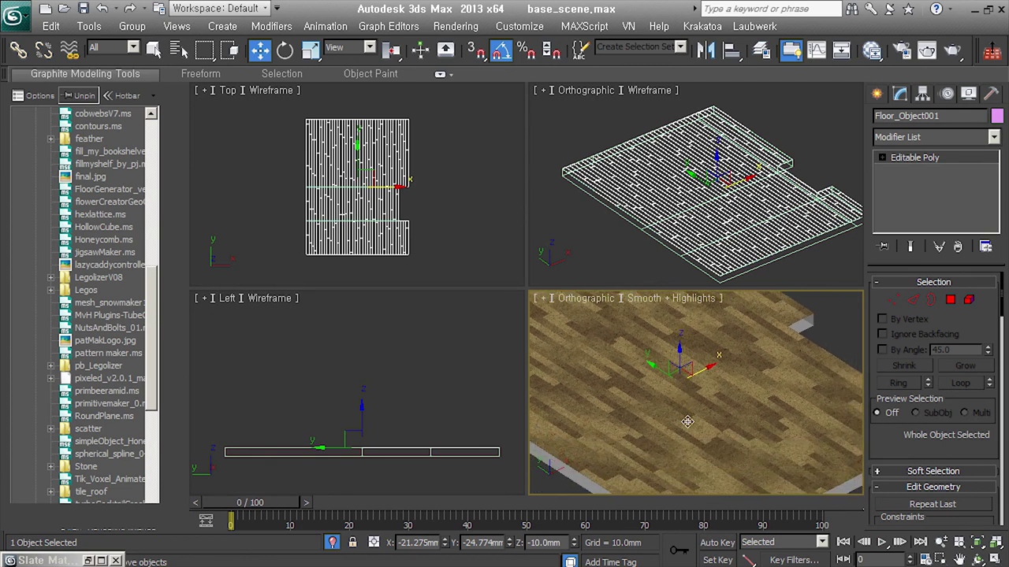
scroll(687, 422, up, 2)
middle_drag(713, 371, 725, 403)
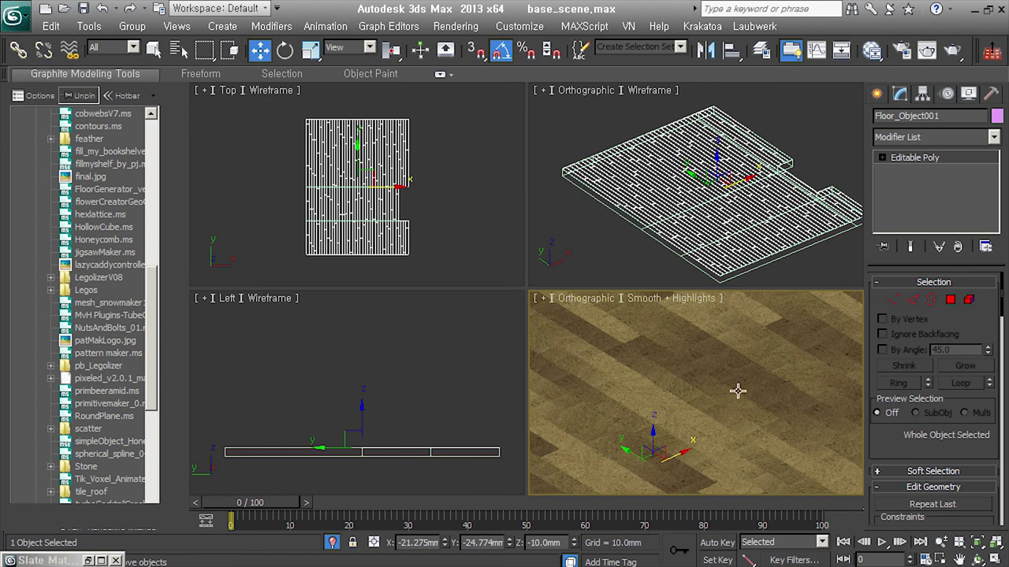
key(u)
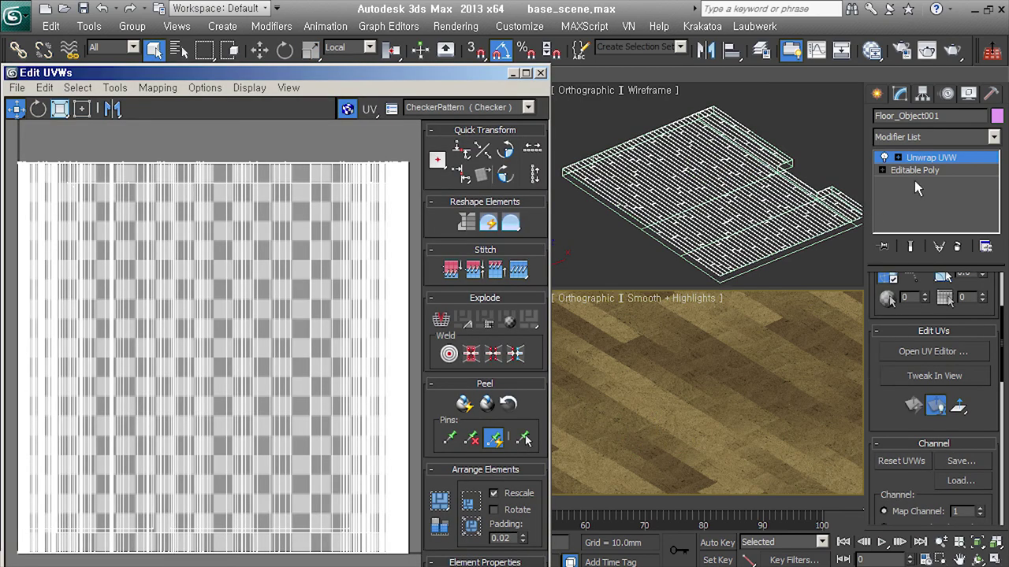
- Select all UV faces and pack each plank's UVs into separate squares
click(897, 158)
click(924, 195)
click(115, 87)
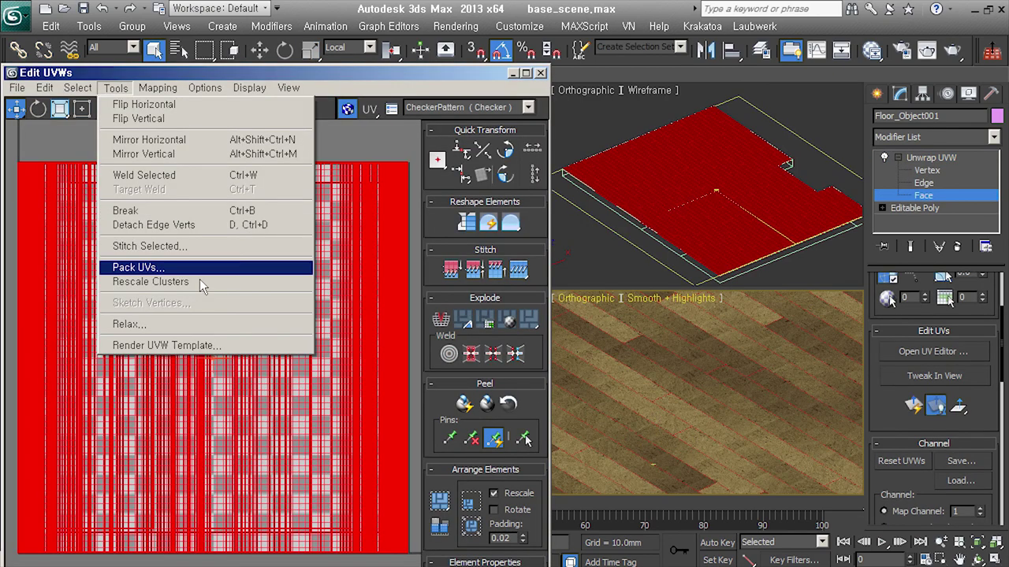
click(476, 531)
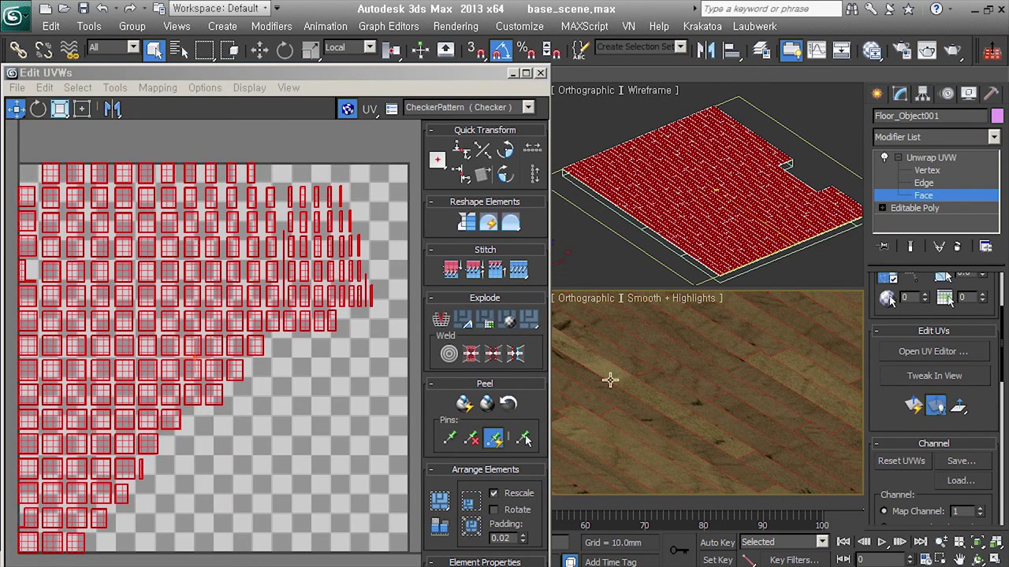
- Check the packed result, close the UV editor, and delete the Unwrap UVW modifier
middle_drag(610, 376, 709, 446)
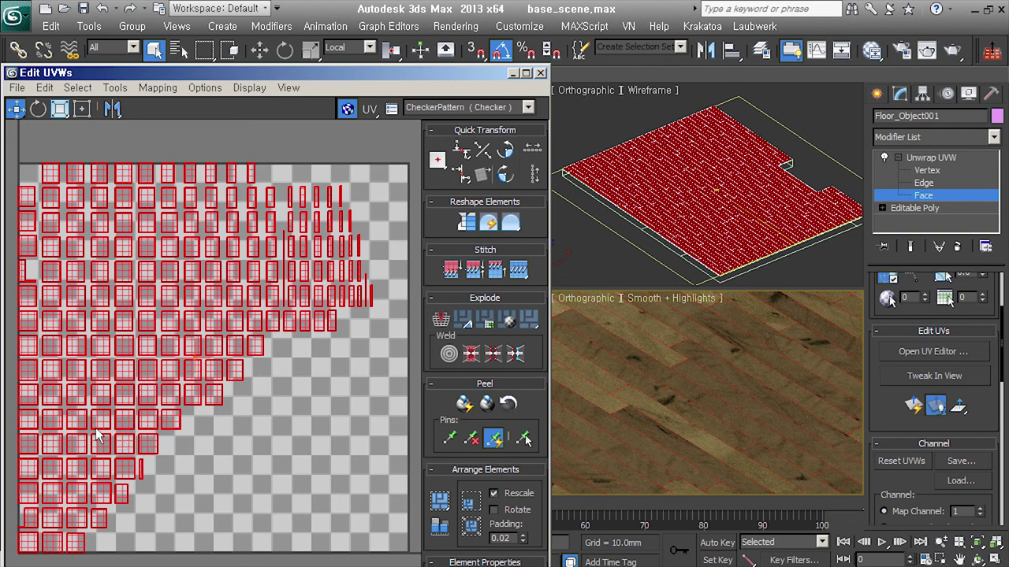
scroll(103, 425, up, 3)
scroll(153, 423, up, 2)
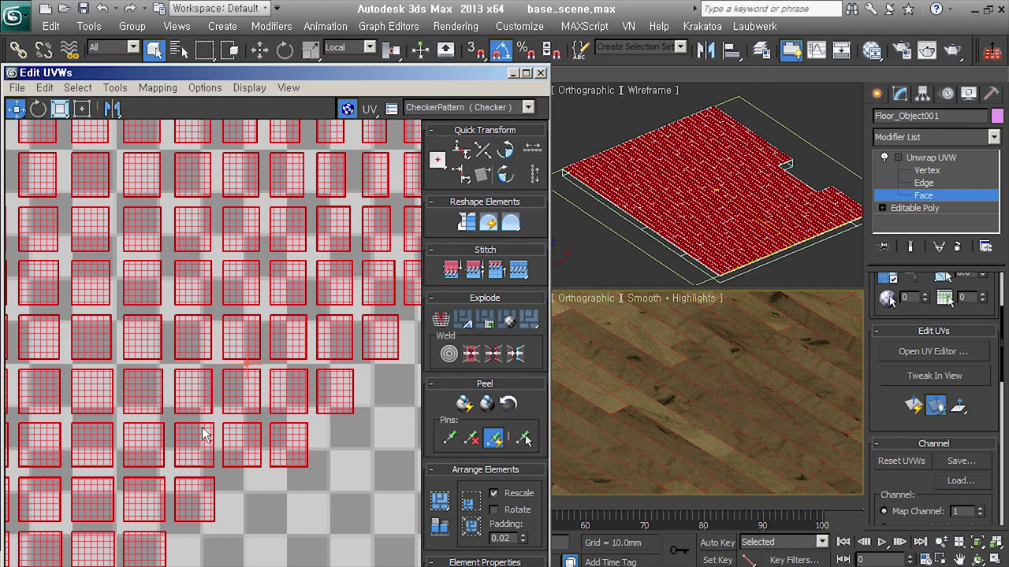
click(540, 72)
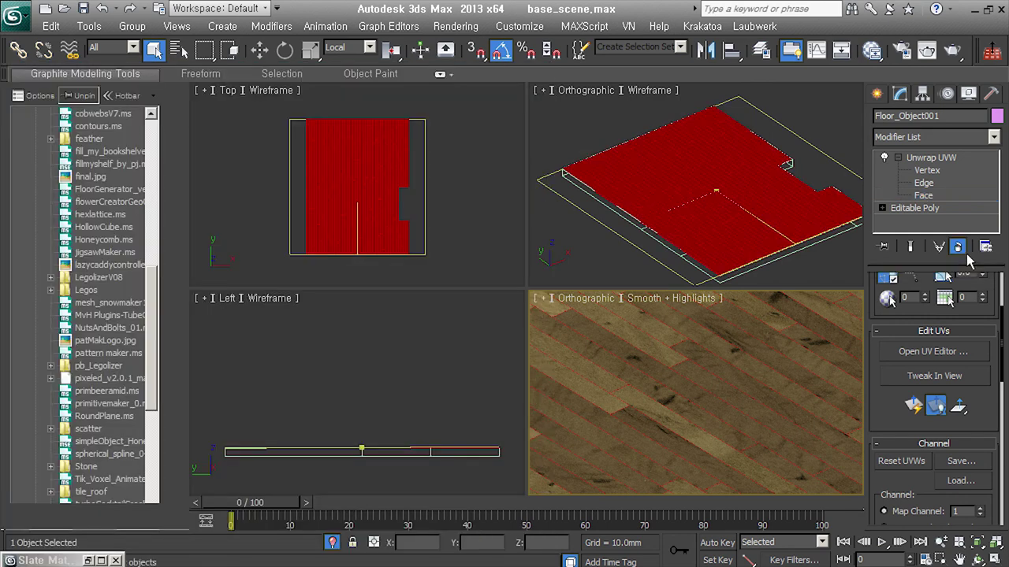
click(960, 249)
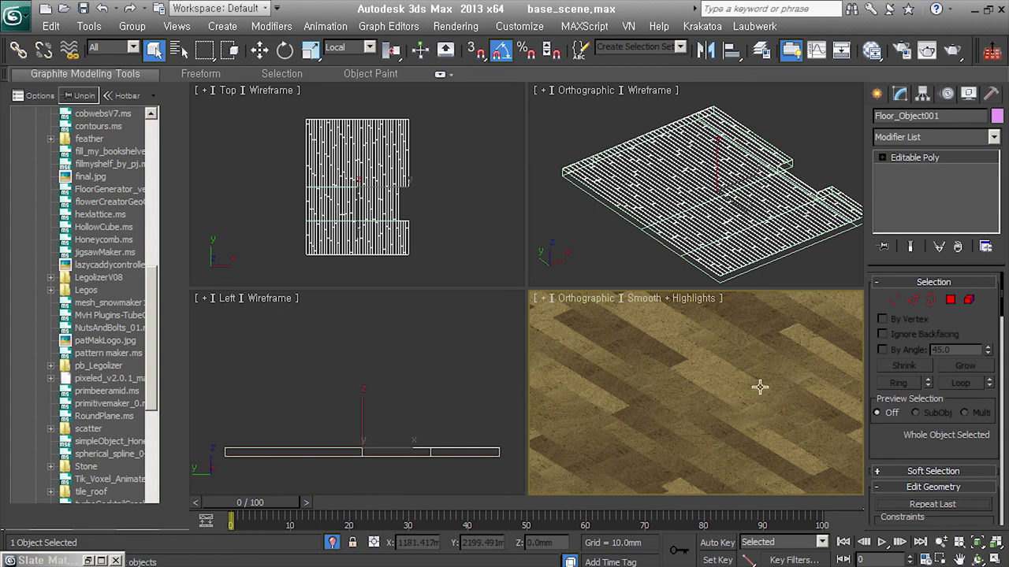
- Add Box UVW mapping at 1000 mm length, width and height, then add a fresh Unwrap UVW
key(u)
click(918, 371)
double_click(930, 419)
text(100)
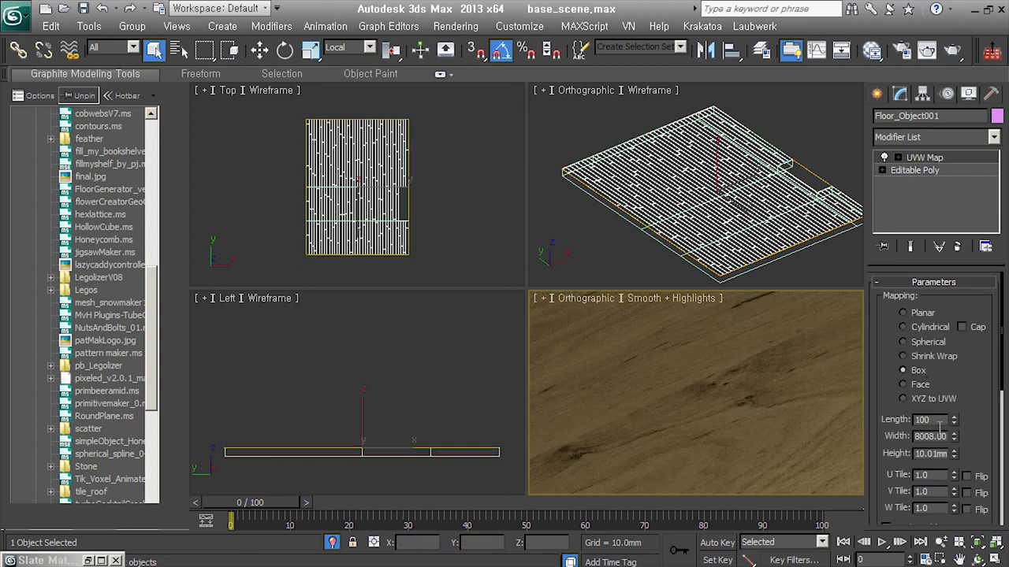
key(Tab)
text(10)
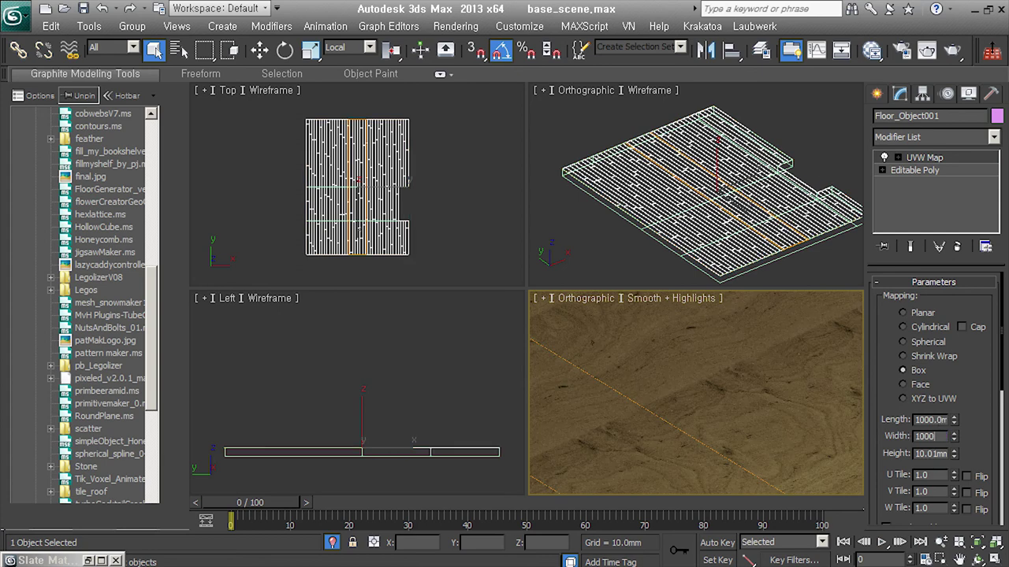
key(Tab)
text(10)
key(Tab)
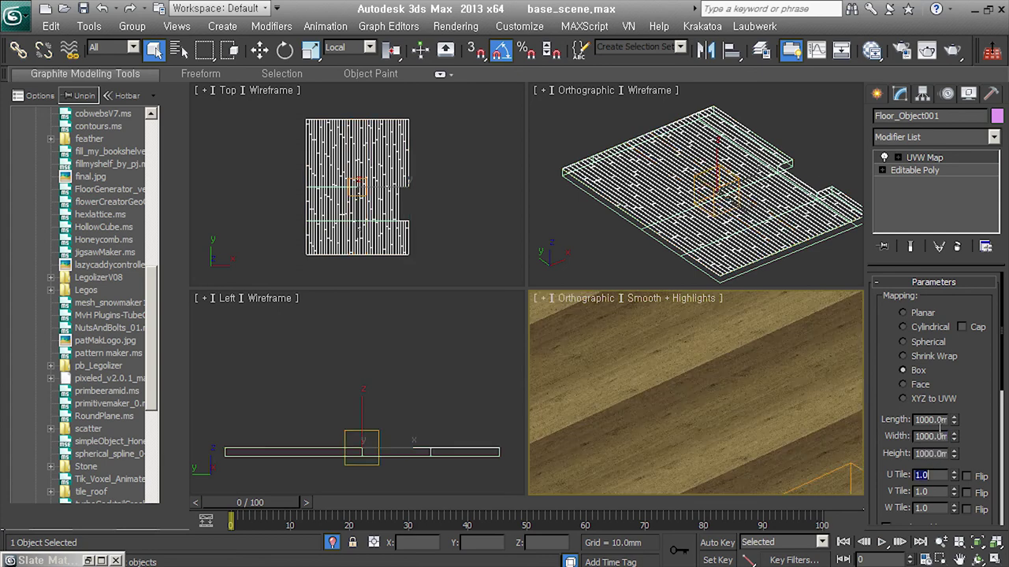
scroll(717, 383, down, 3)
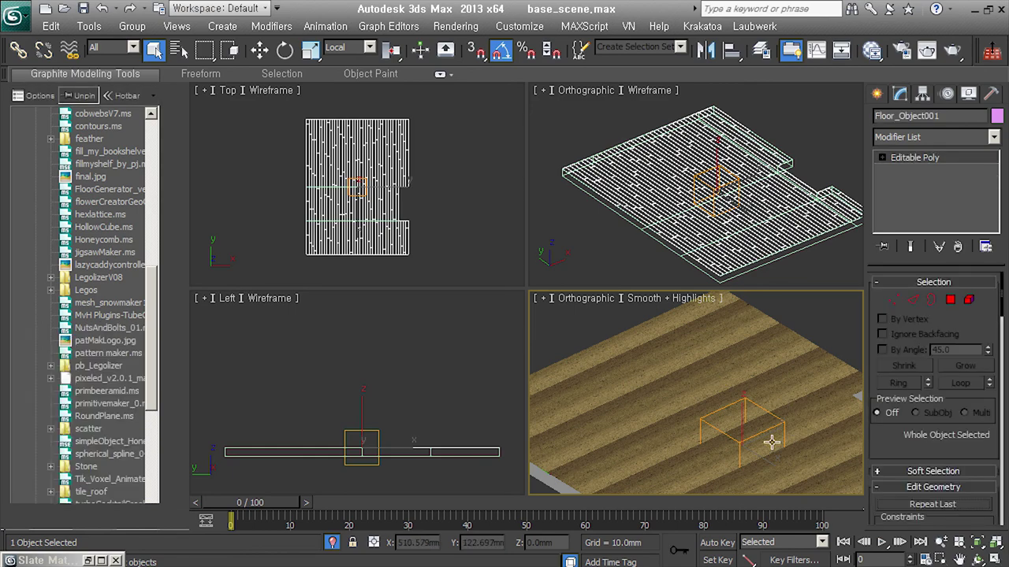
key(u)
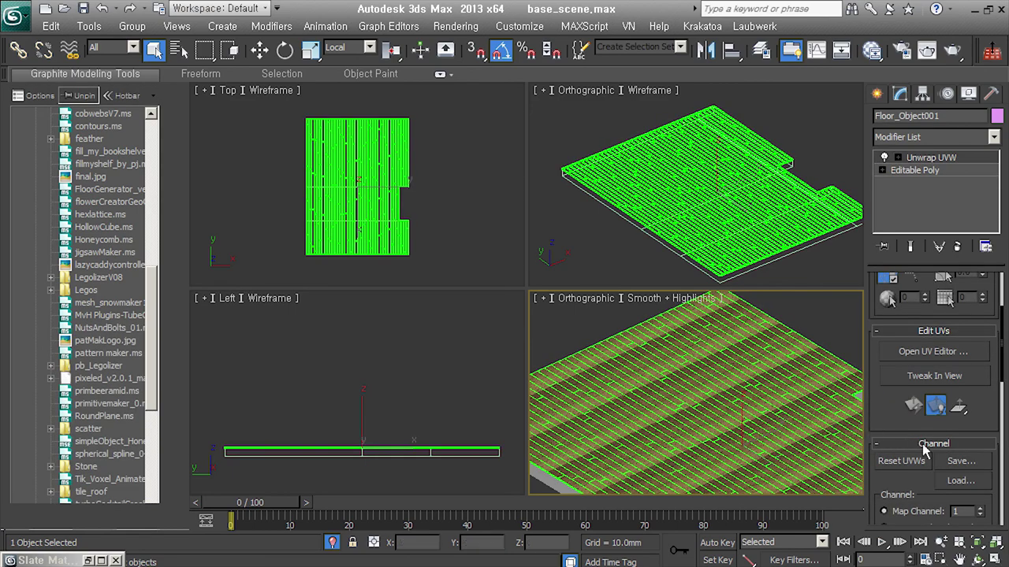
- At Unwrap UVW face level, open the UV editor and pack the plank UV clusters
click(898, 158)
click(924, 195)
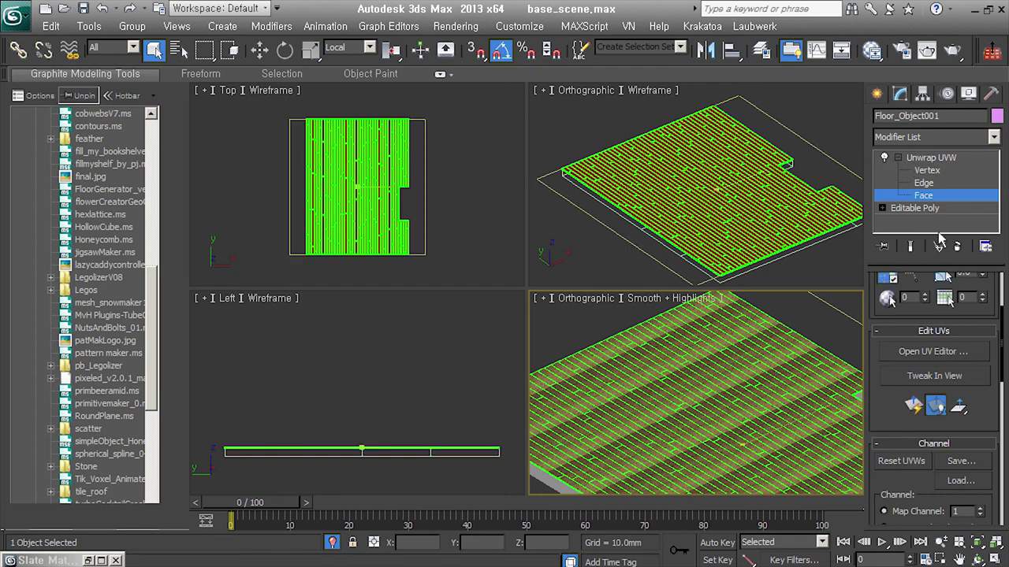
click(944, 357)
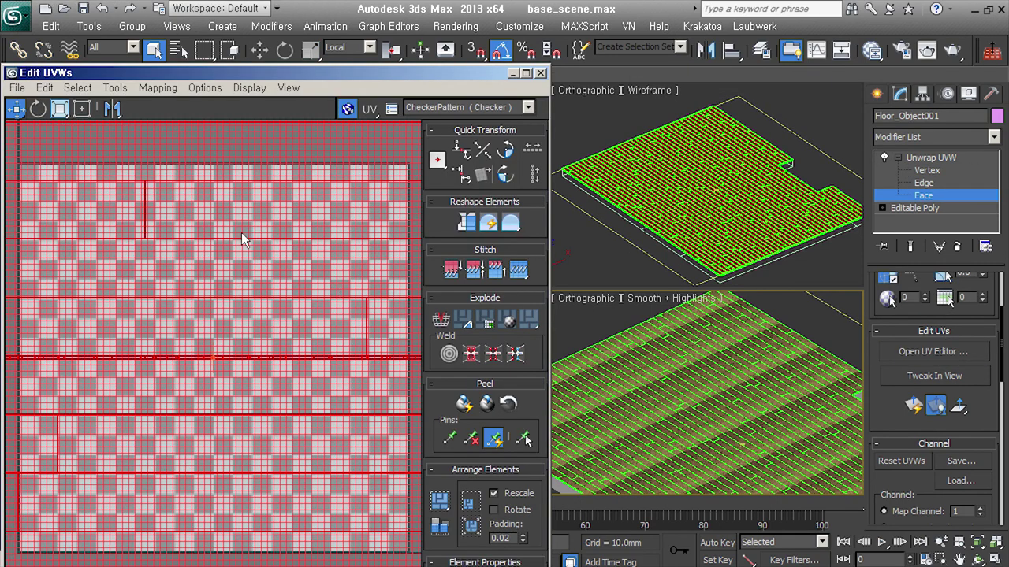
drag(197, 73, 198, 38)
click(118, 53)
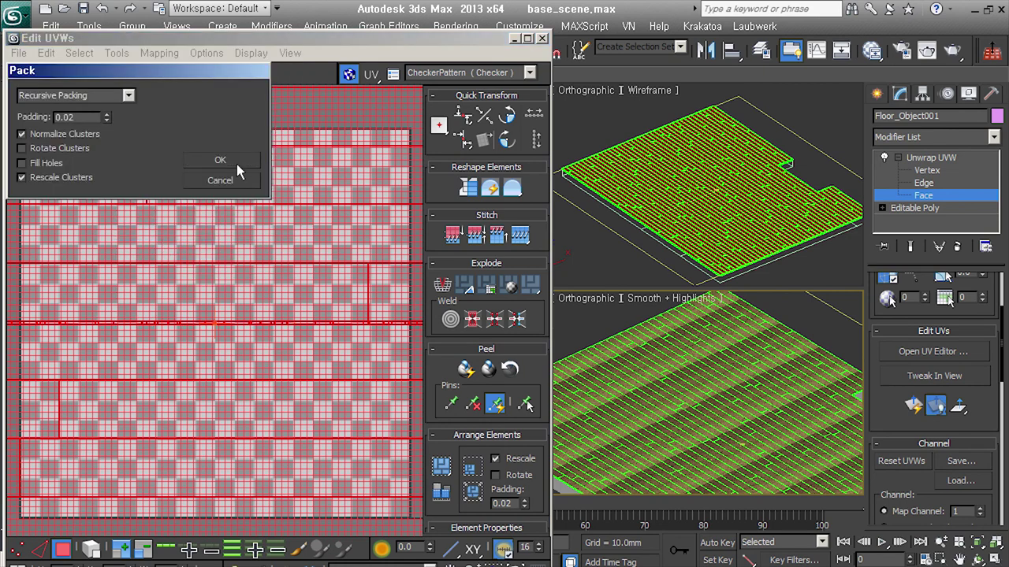
click(235, 162)
- Pack-normalize the plank shells to fill the UV square, then close the UV editor
scroll(212, 358, up, 2)
scroll(213, 359, up, 2)
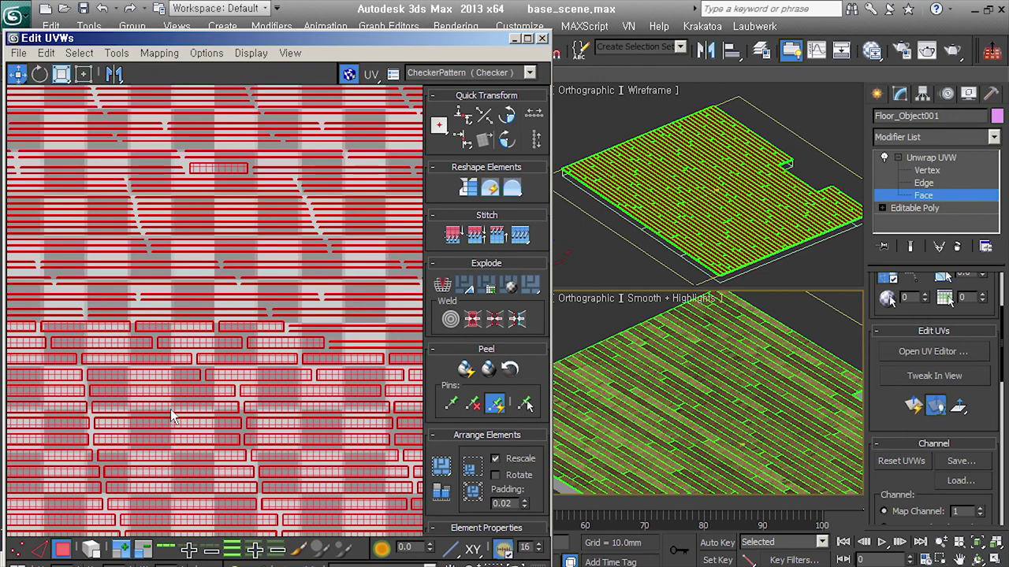
scroll(242, 423, down, 3)
scroll(234, 386, down, 3)
click(441, 489)
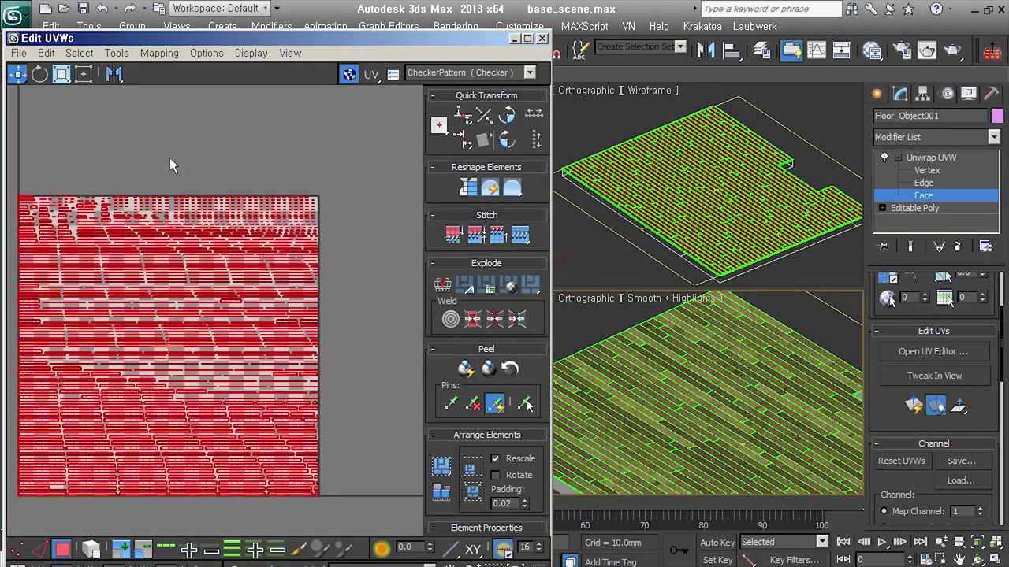
click(84, 73)
scroll(330, 214, up, 2)
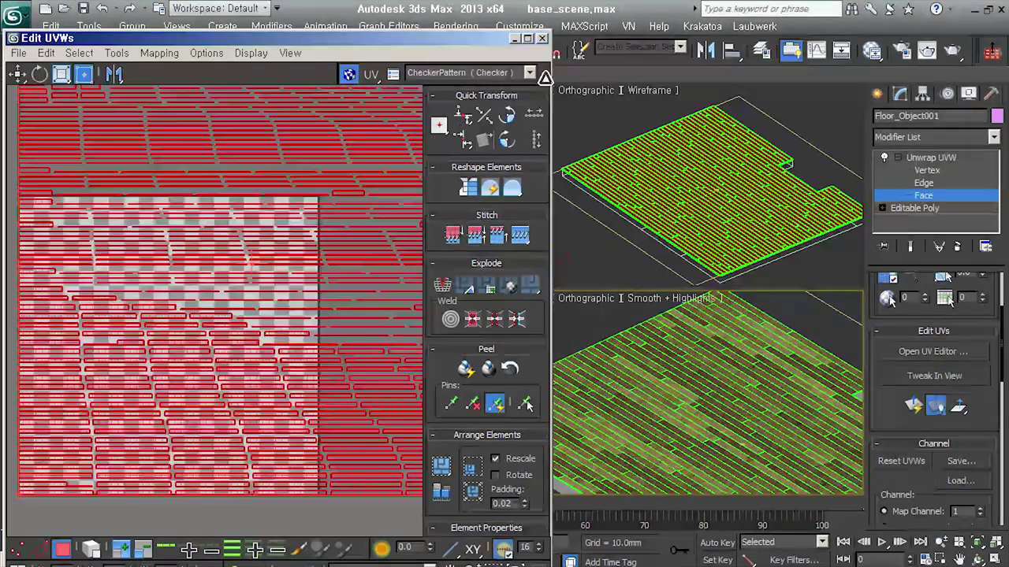
scroll(330, 214, up, 2)
scroll(329, 213, up, 2)
scroll(329, 213, up, 2)
scroll(323, 205, up, 2)
scroll(323, 205, up, 2)
key(ctrl+b)
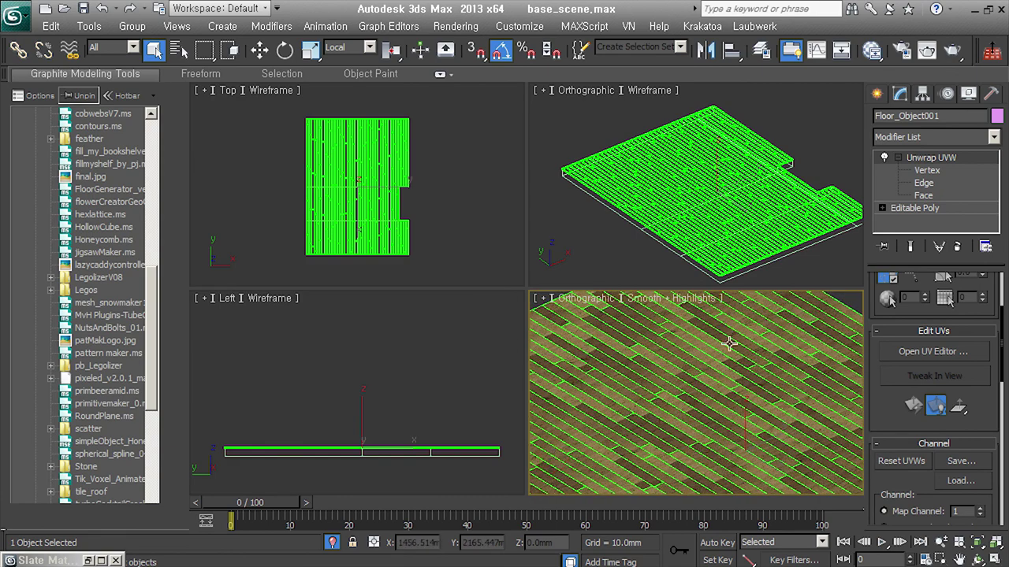
- Set the wood bitmap's W angle to 90 degrees in the Slate Material Editor, then minimize it
click(872, 50)
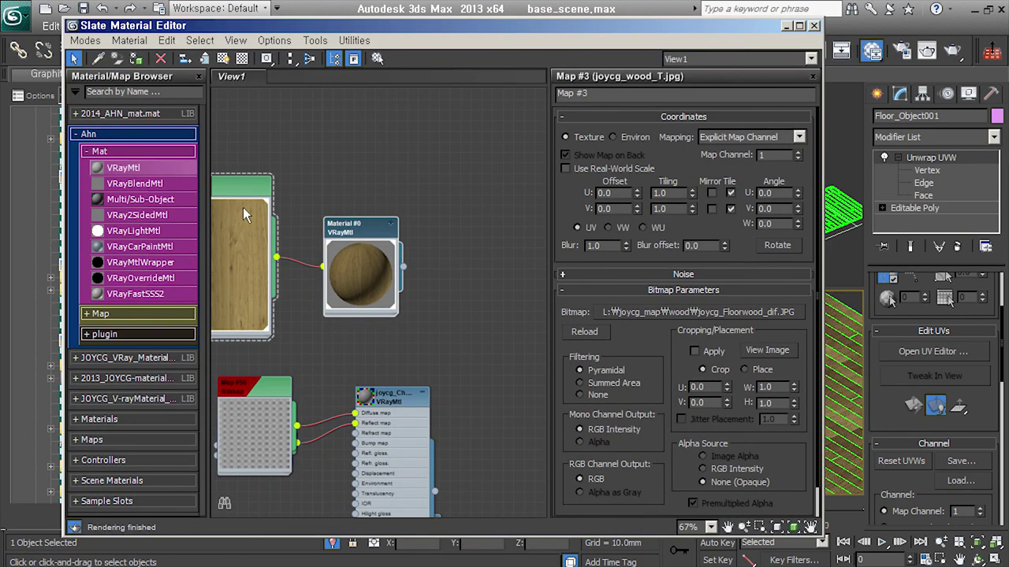
middle_drag(285, 222, 419, 232)
double_click(764, 223)
text(9)
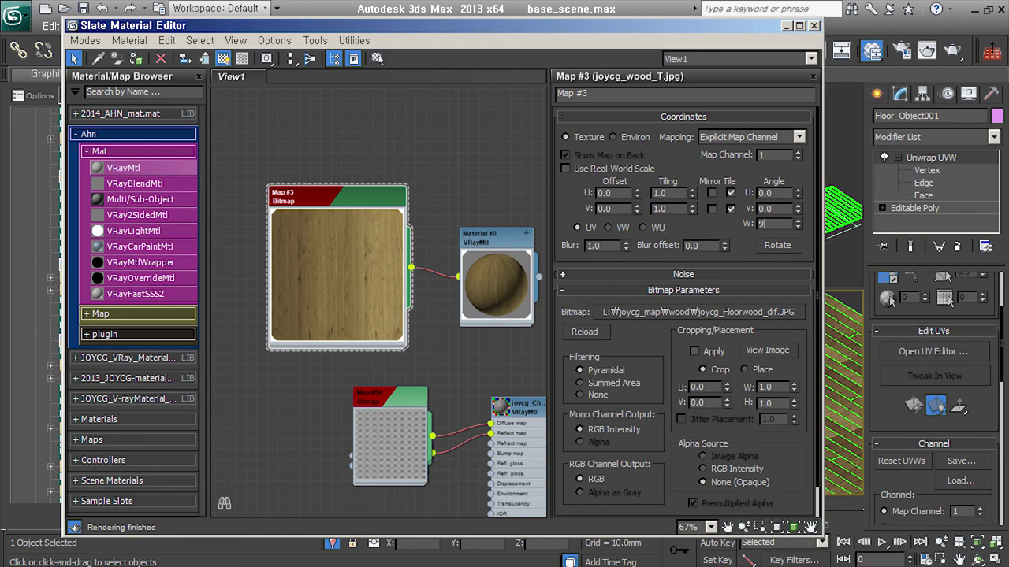
key(Return)
click(786, 25)
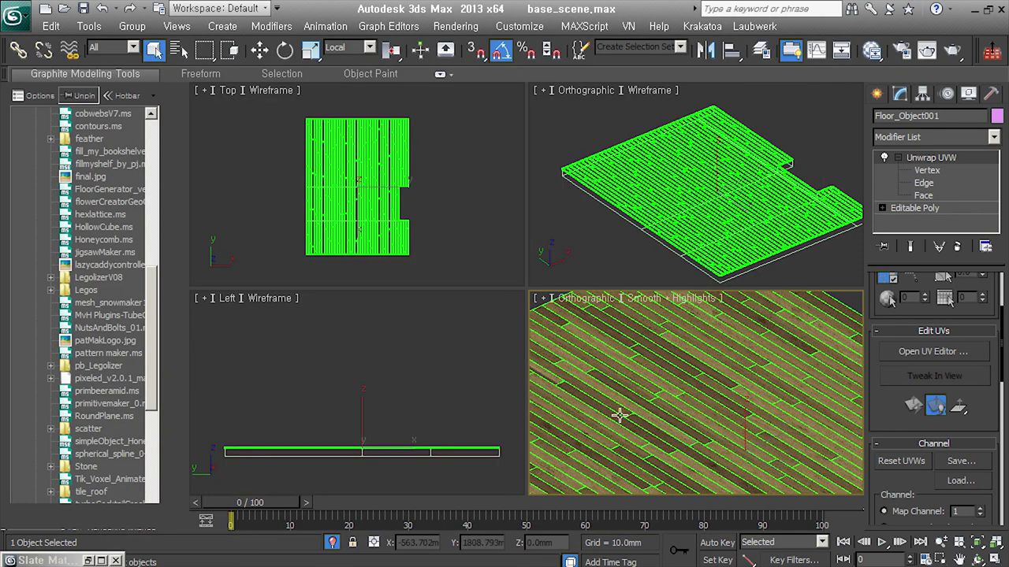
- Switch the shaded viewport to Perspective and orbit around the floor to check the rotated grain
scroll(687, 441, up, 2)
scroll(682, 473, up, 2)
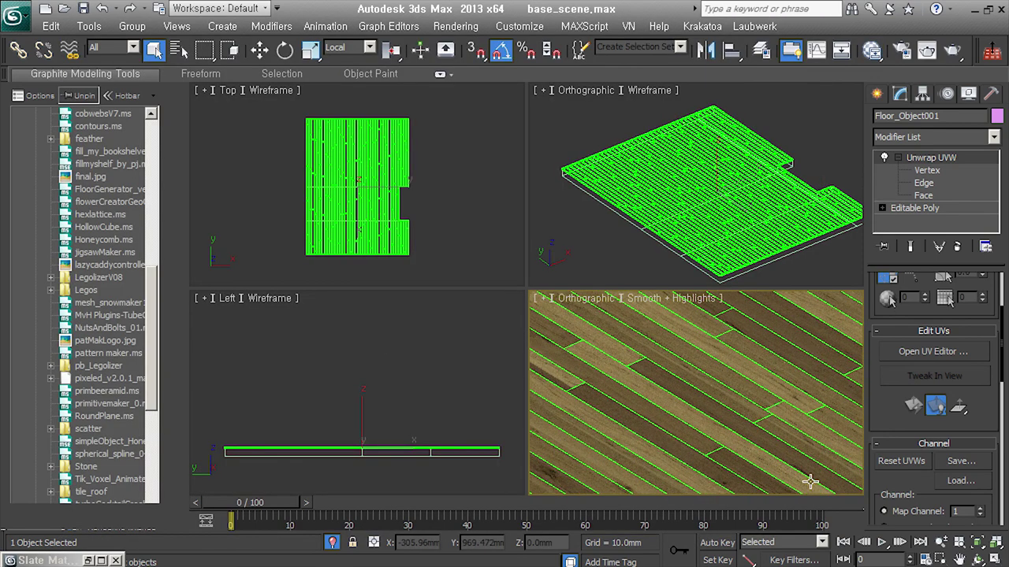
scroll(722, 413, up, 2)
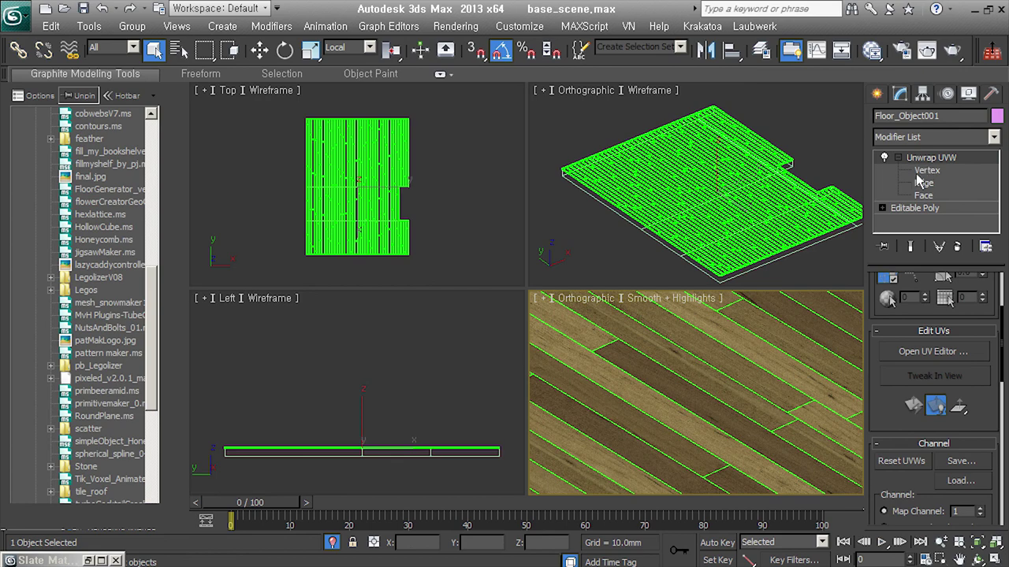
scroll(796, 426, down, 2)
scroll(762, 413, down, 2)
scroll(698, 441, down, 2)
middle_drag(698, 441, 692, 437)
key(p)
mouse_move(702, 477)
alt+middle_down()
mouse_move(708, 454)
mouse_move(732, 452)
mouse_move(767, 473)
mouse_move(704, 459)
alt+middle_up()
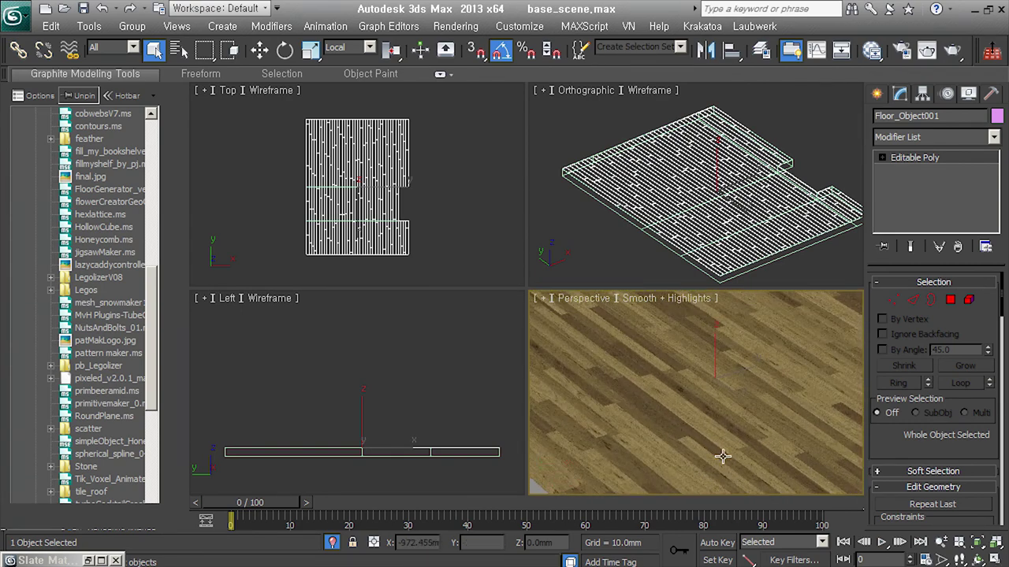
scroll(722, 456, down, 4)
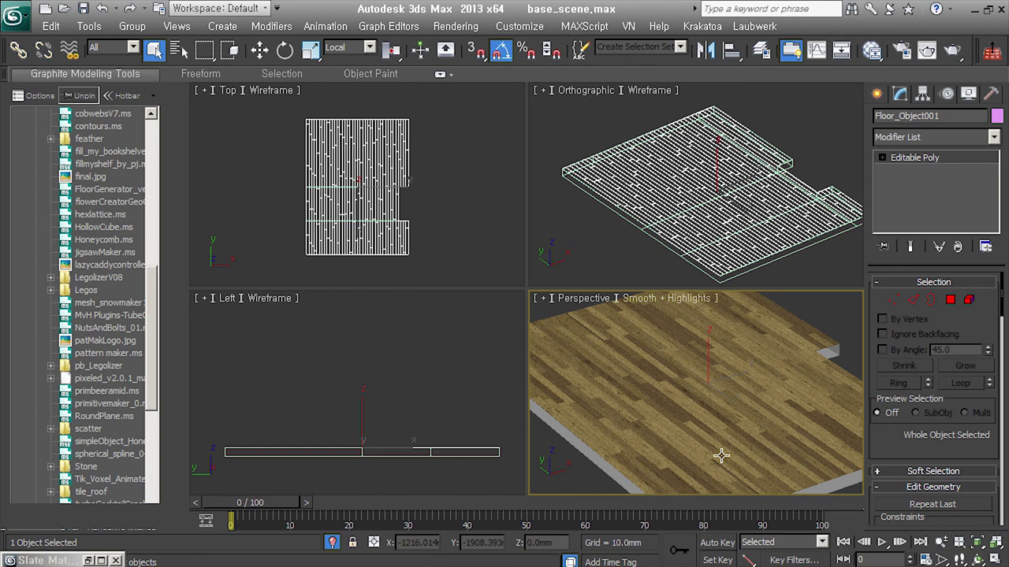
scroll(720, 455, down, 2)
scroll(741, 470, down, 1)
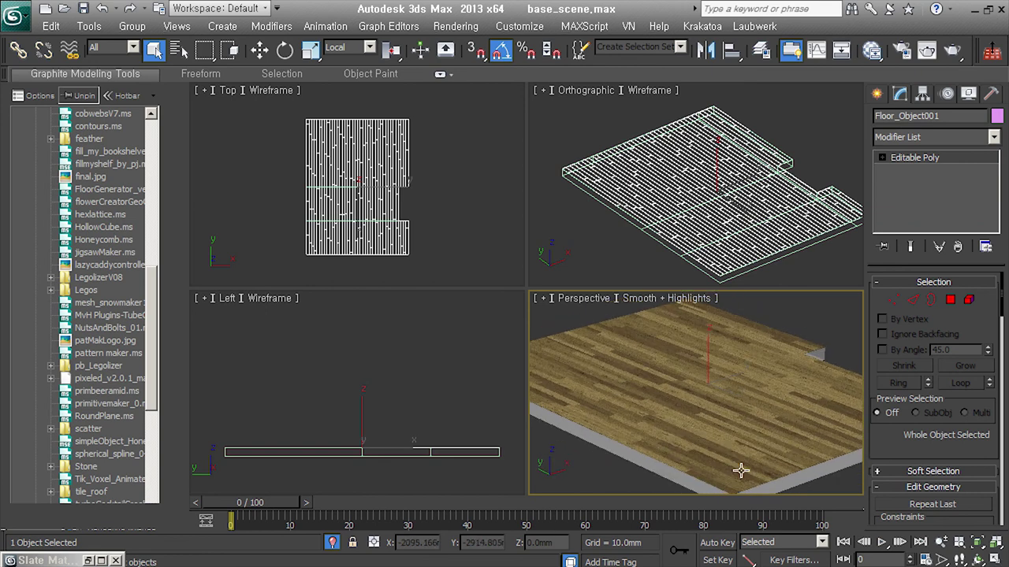